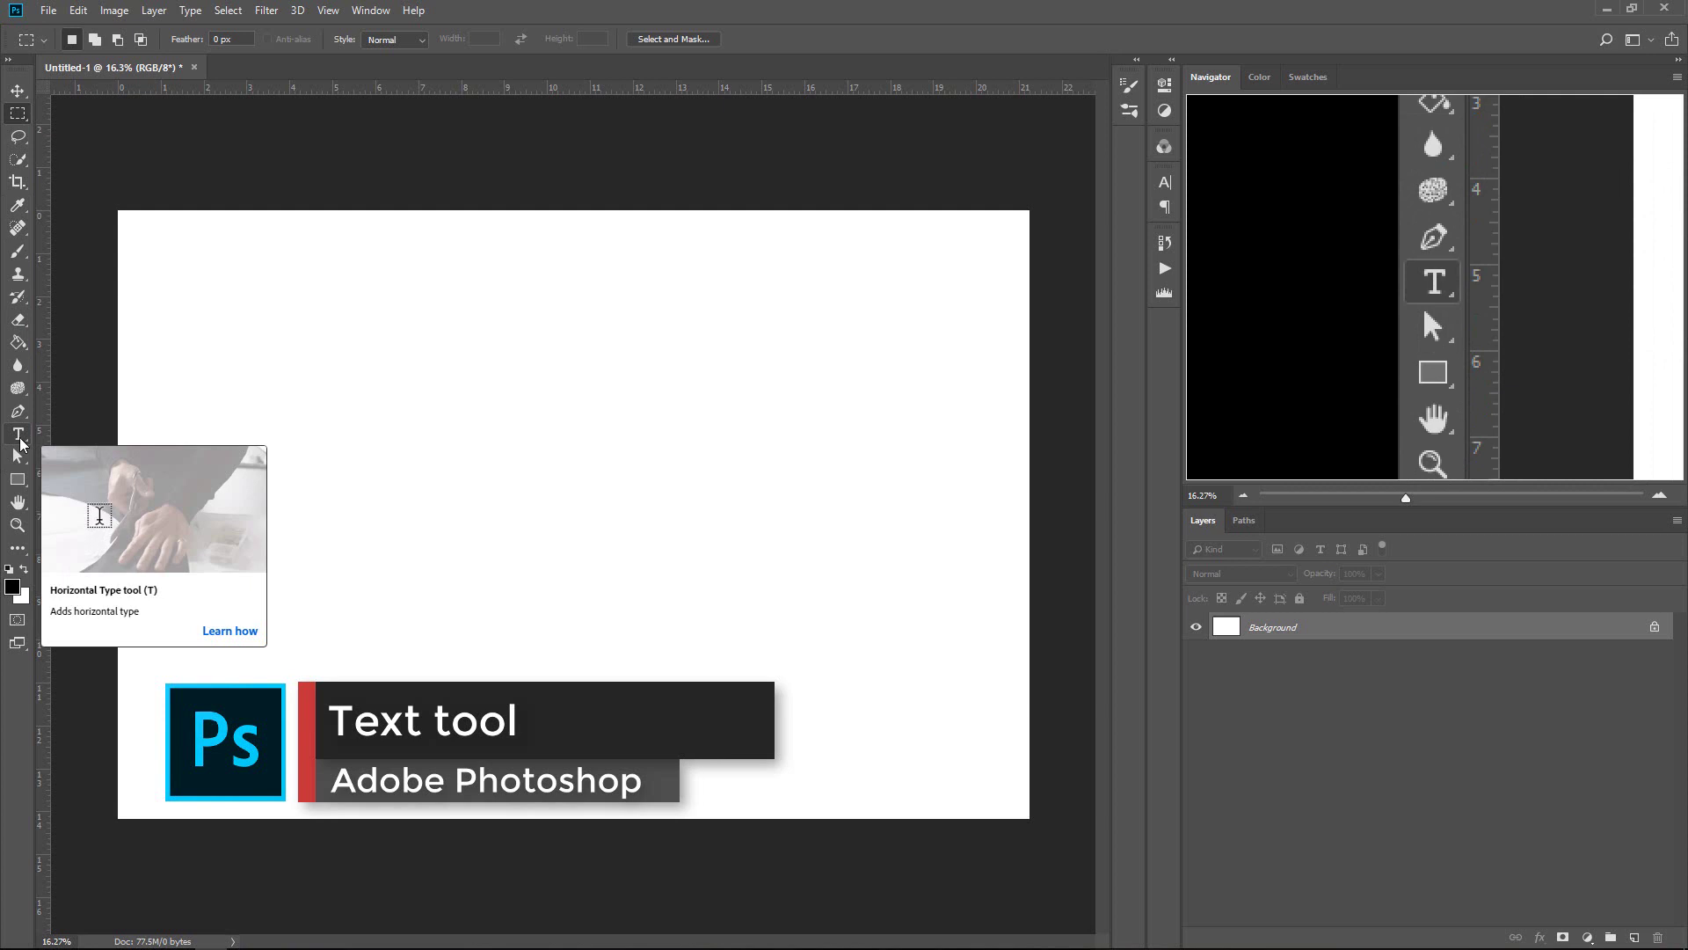
Step: Choose the Horizontal Type Tool from the Type tool flyout
left_click(20, 440)
right_click(20, 439)
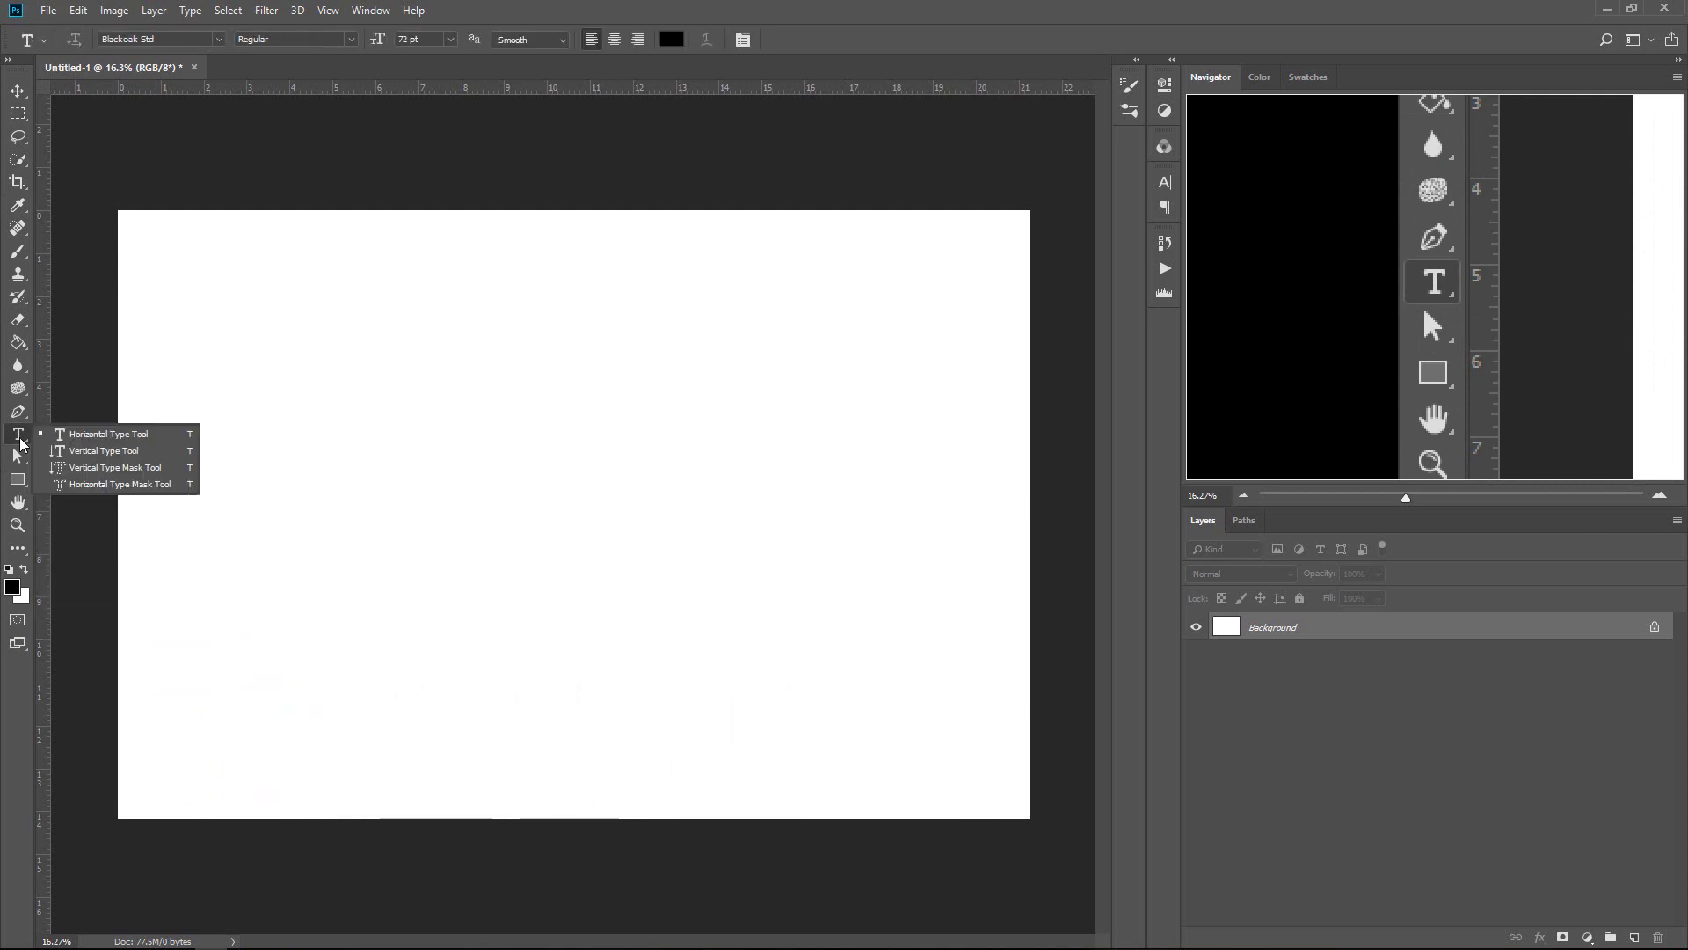
left_click(22, 443)
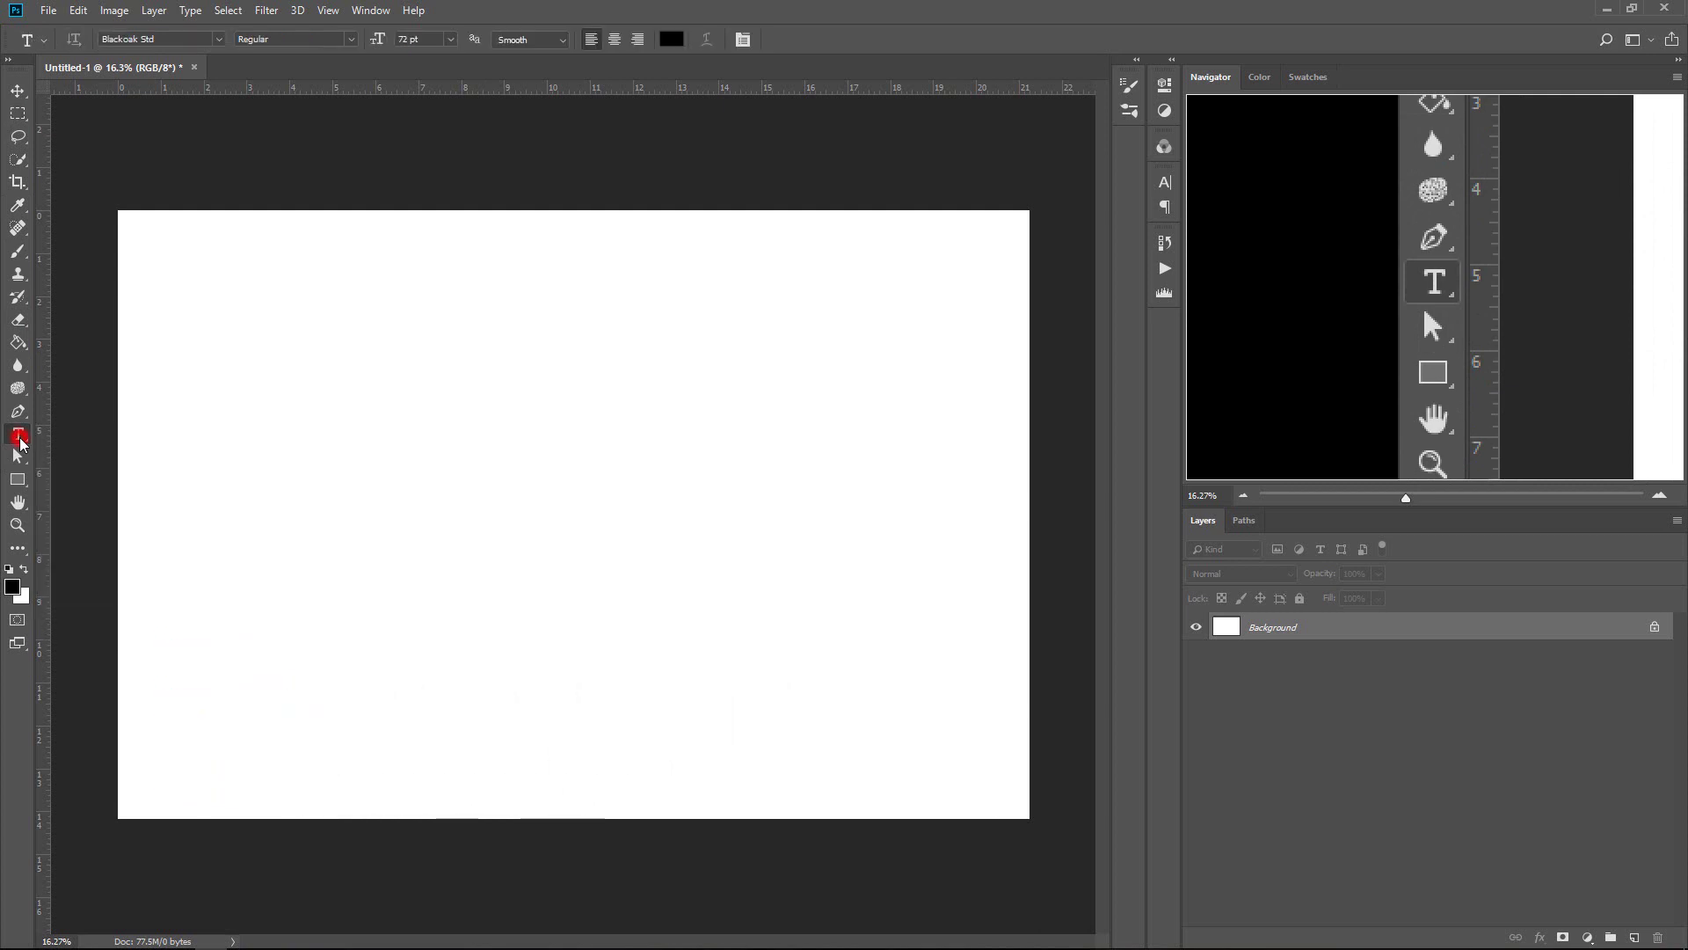
right_click(22, 443)
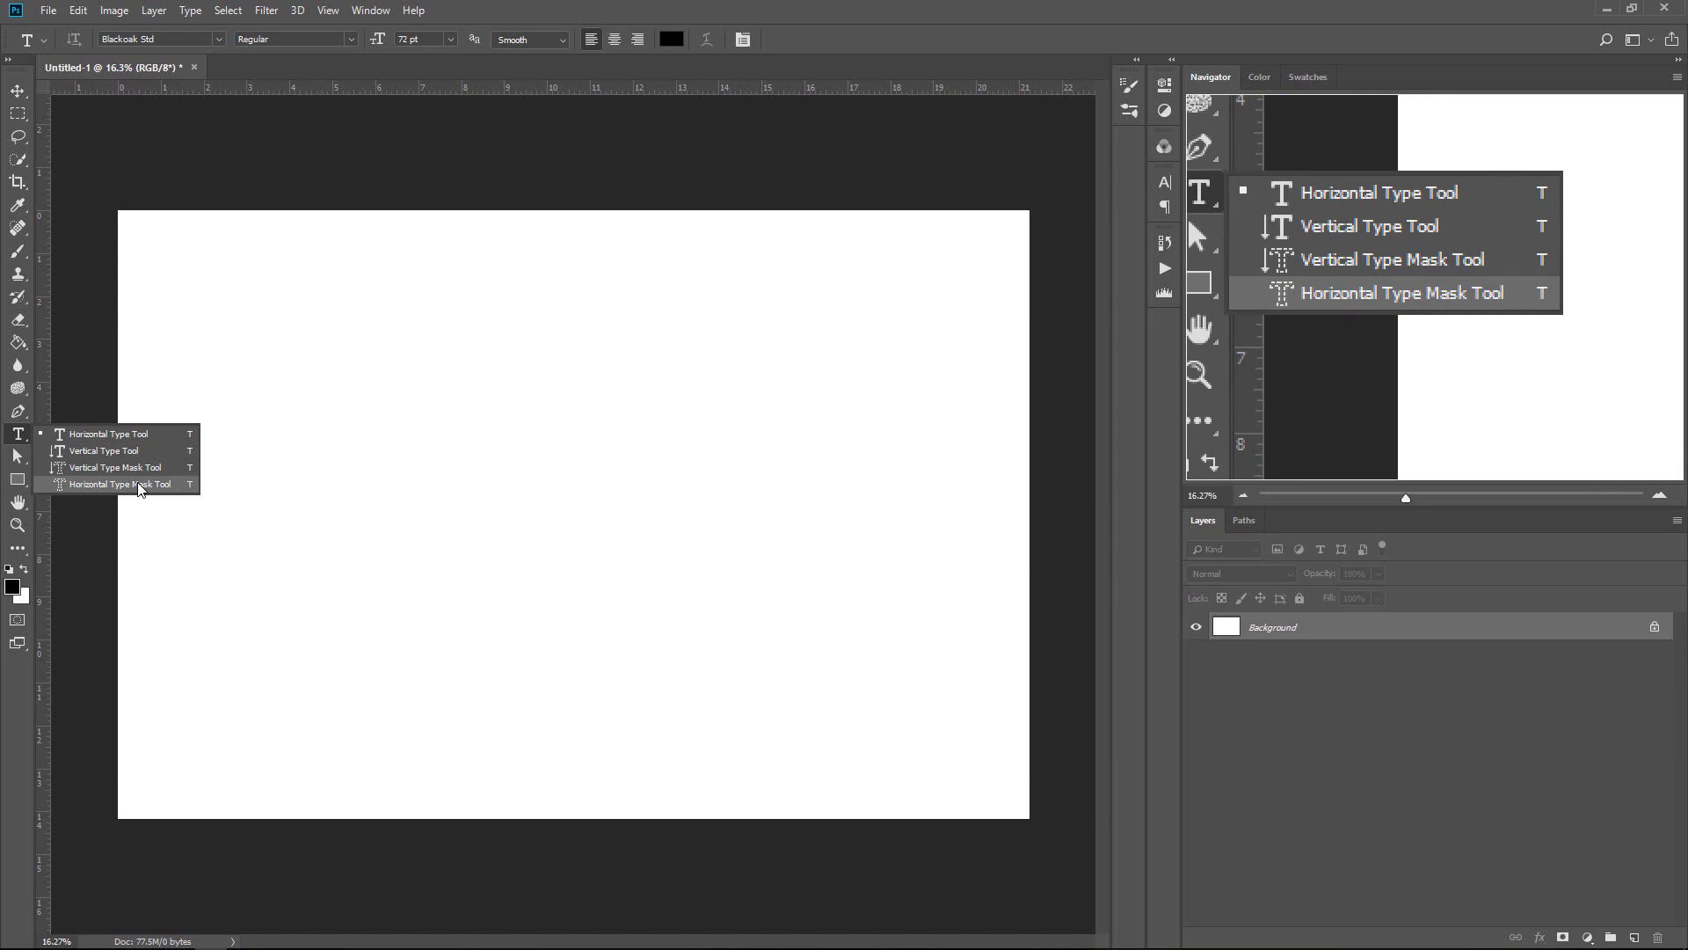
left_click(59, 435)
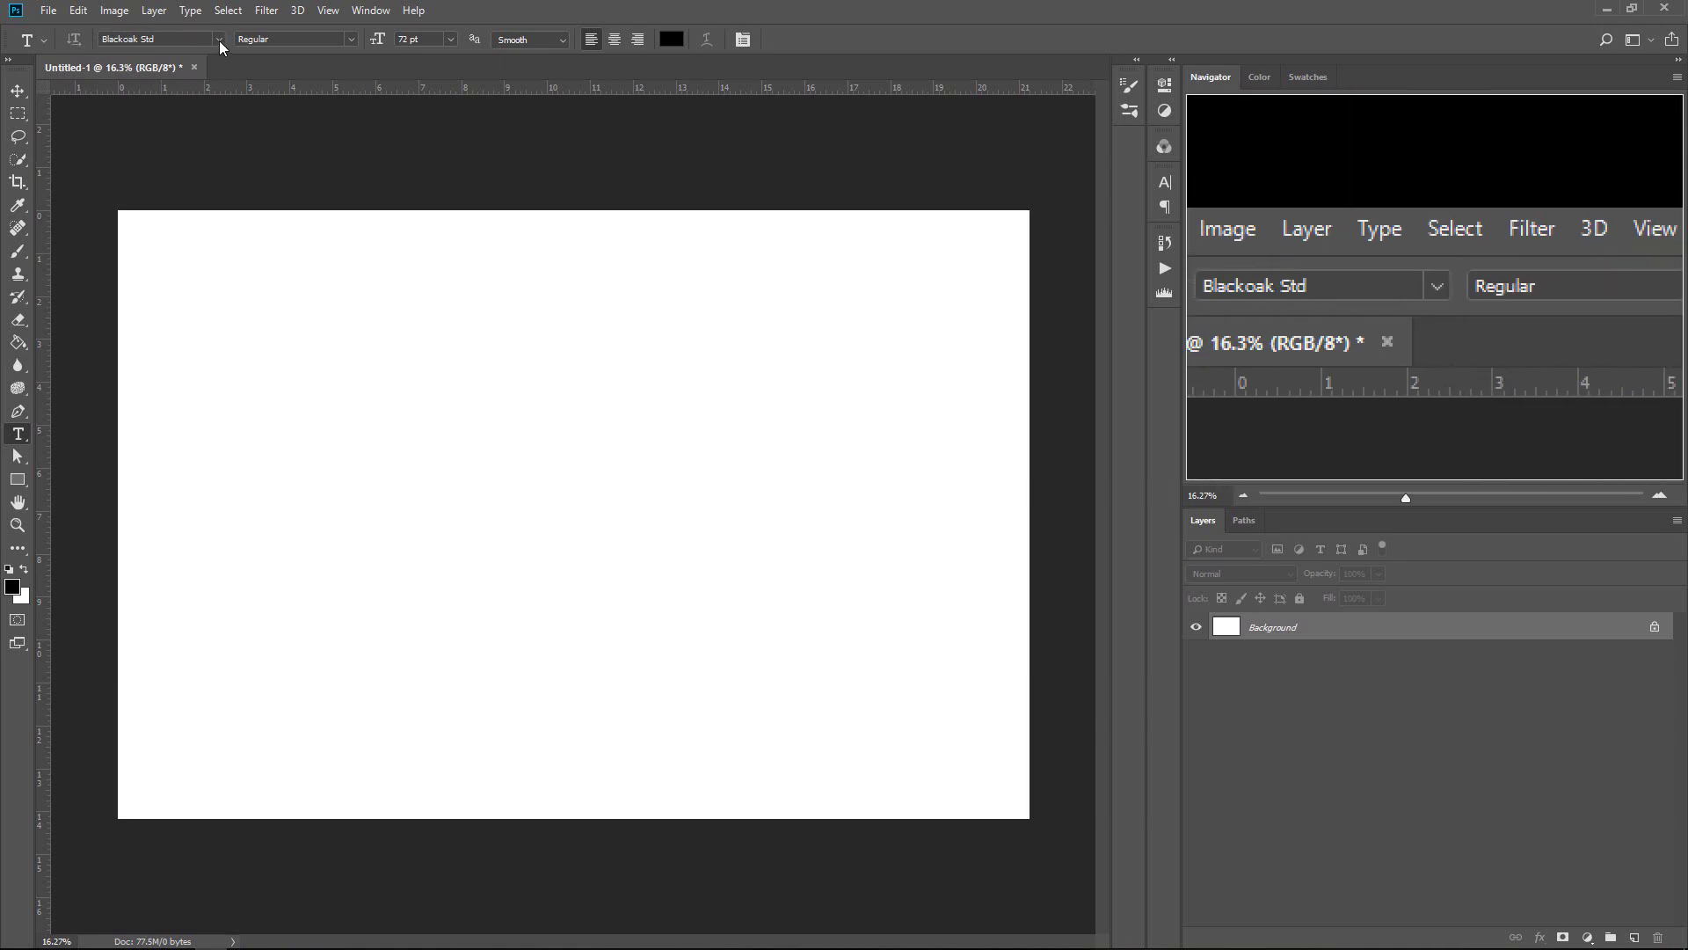
Step: Change the font family to Arial and review its available styles
left_click(219, 40)
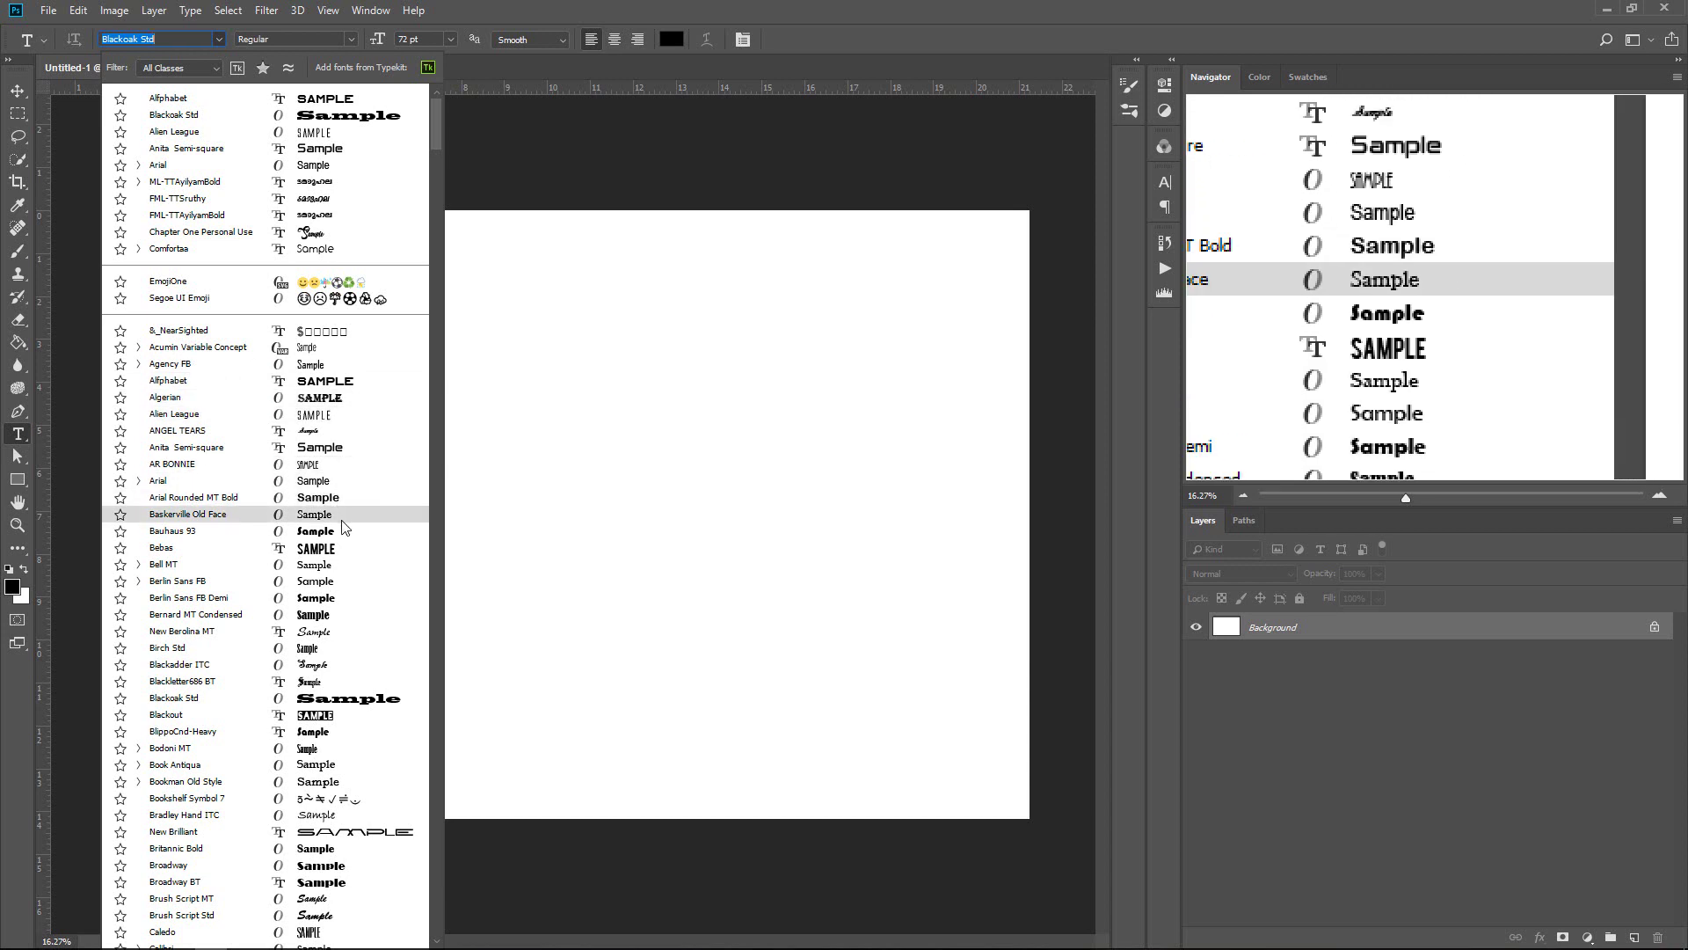
scroll(342, 527, "down", 2)
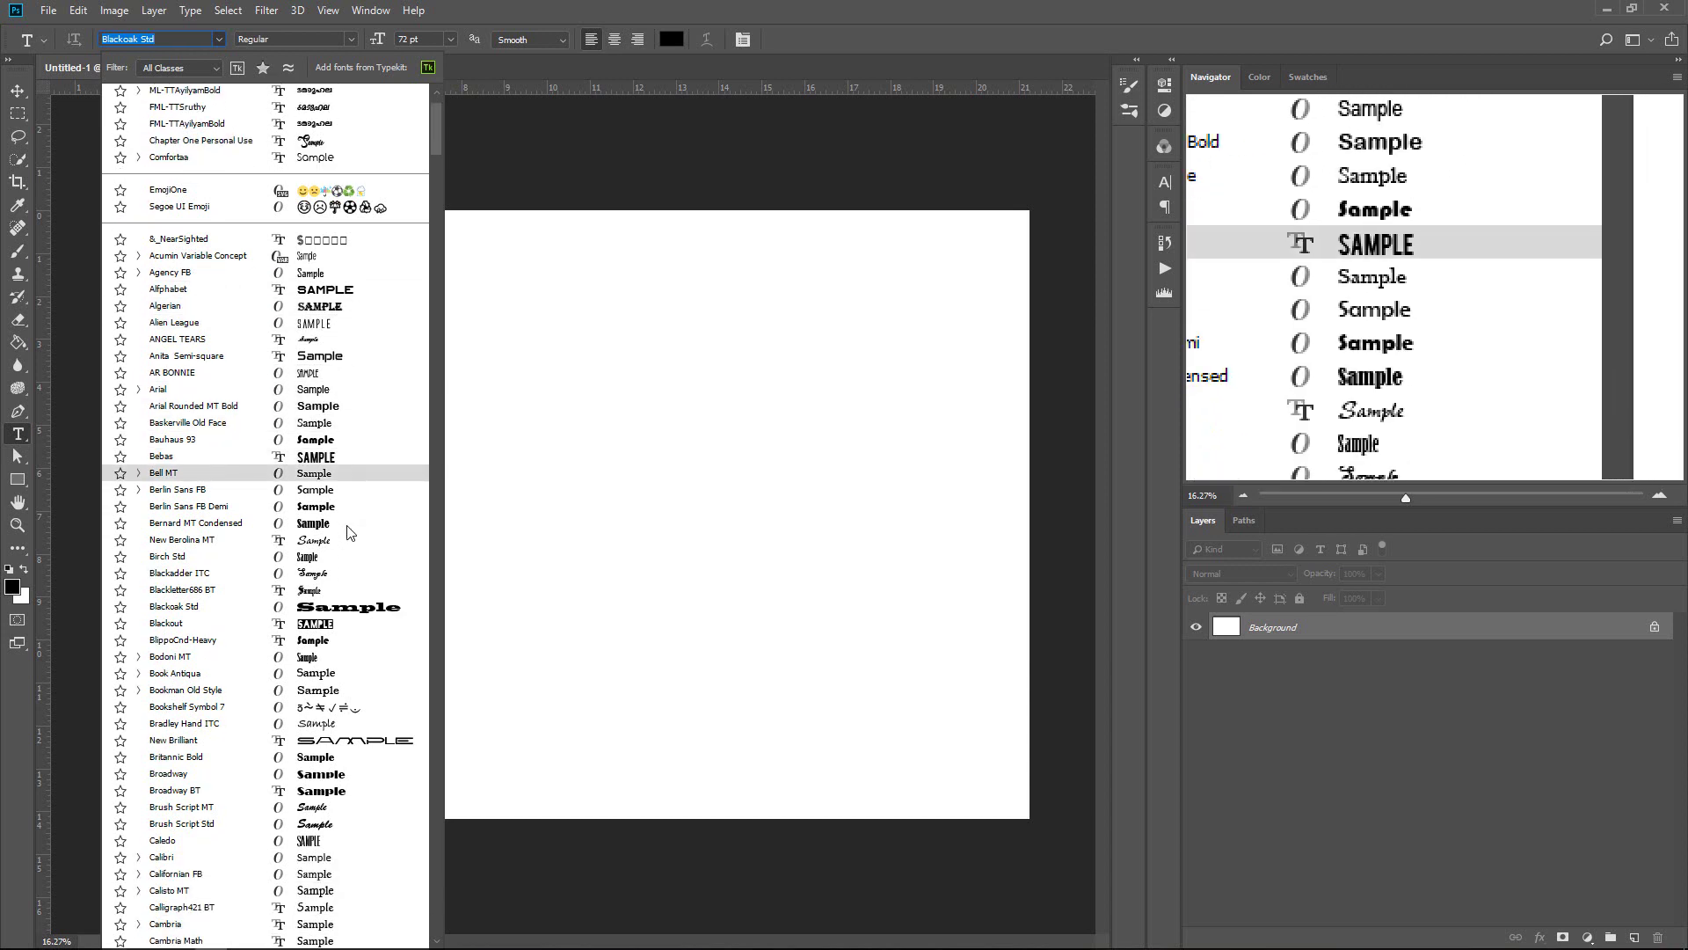
scroll(349, 532, "down", 2)
scroll(348, 532, "up", 4)
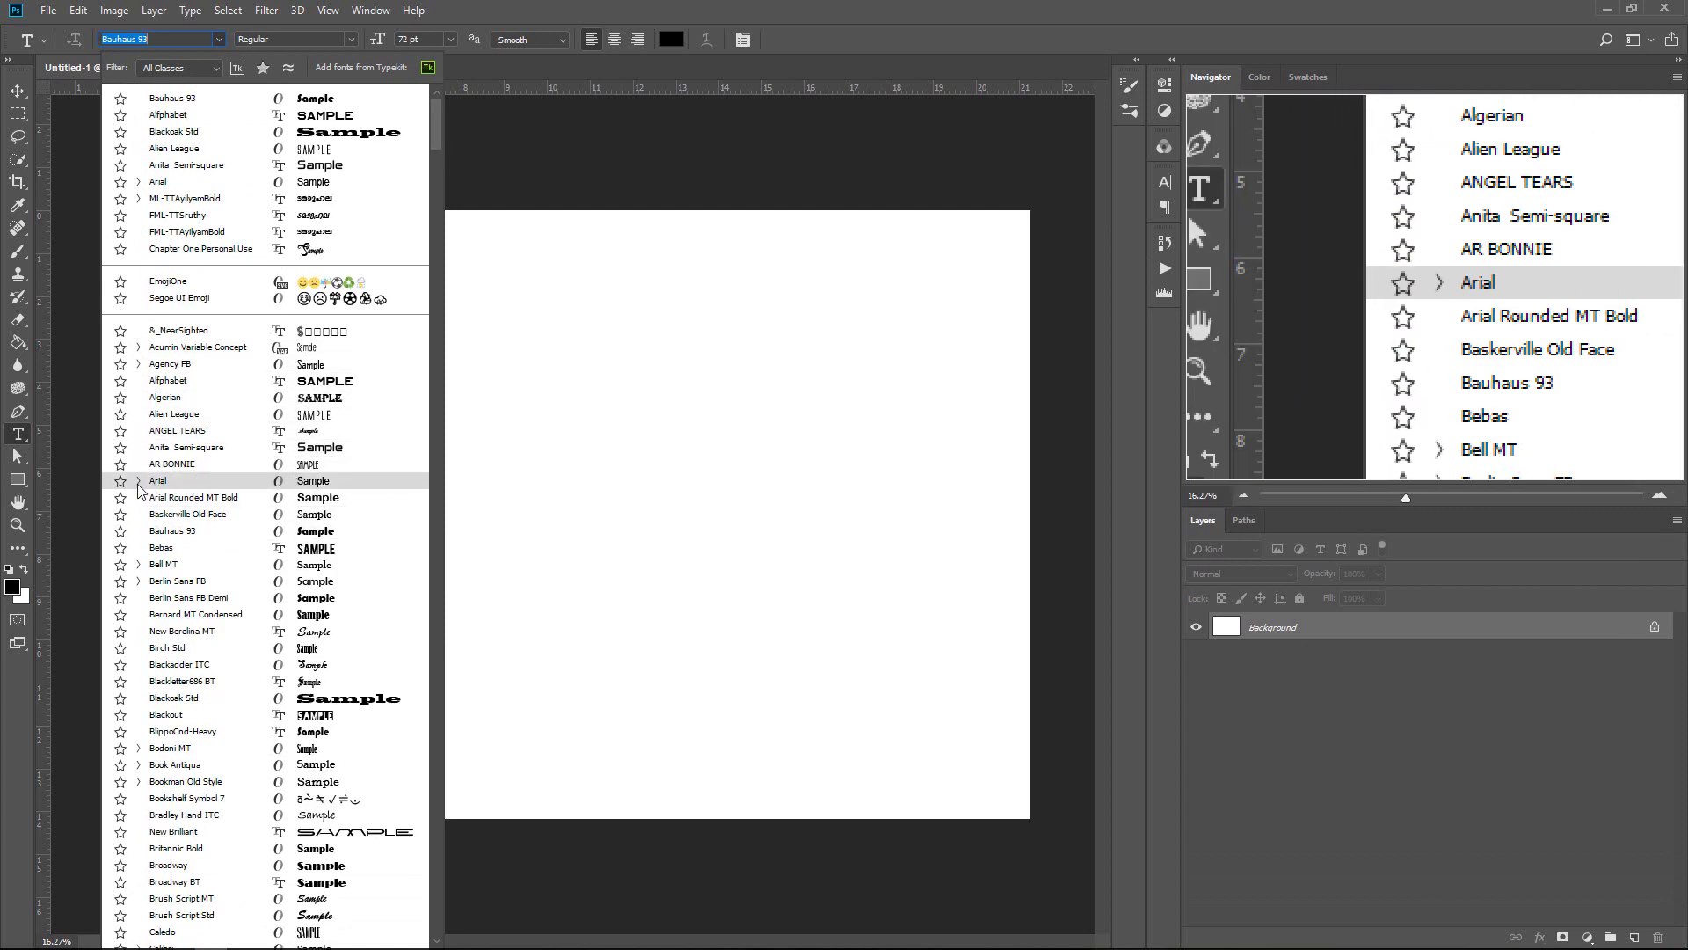
left_click(272, 486)
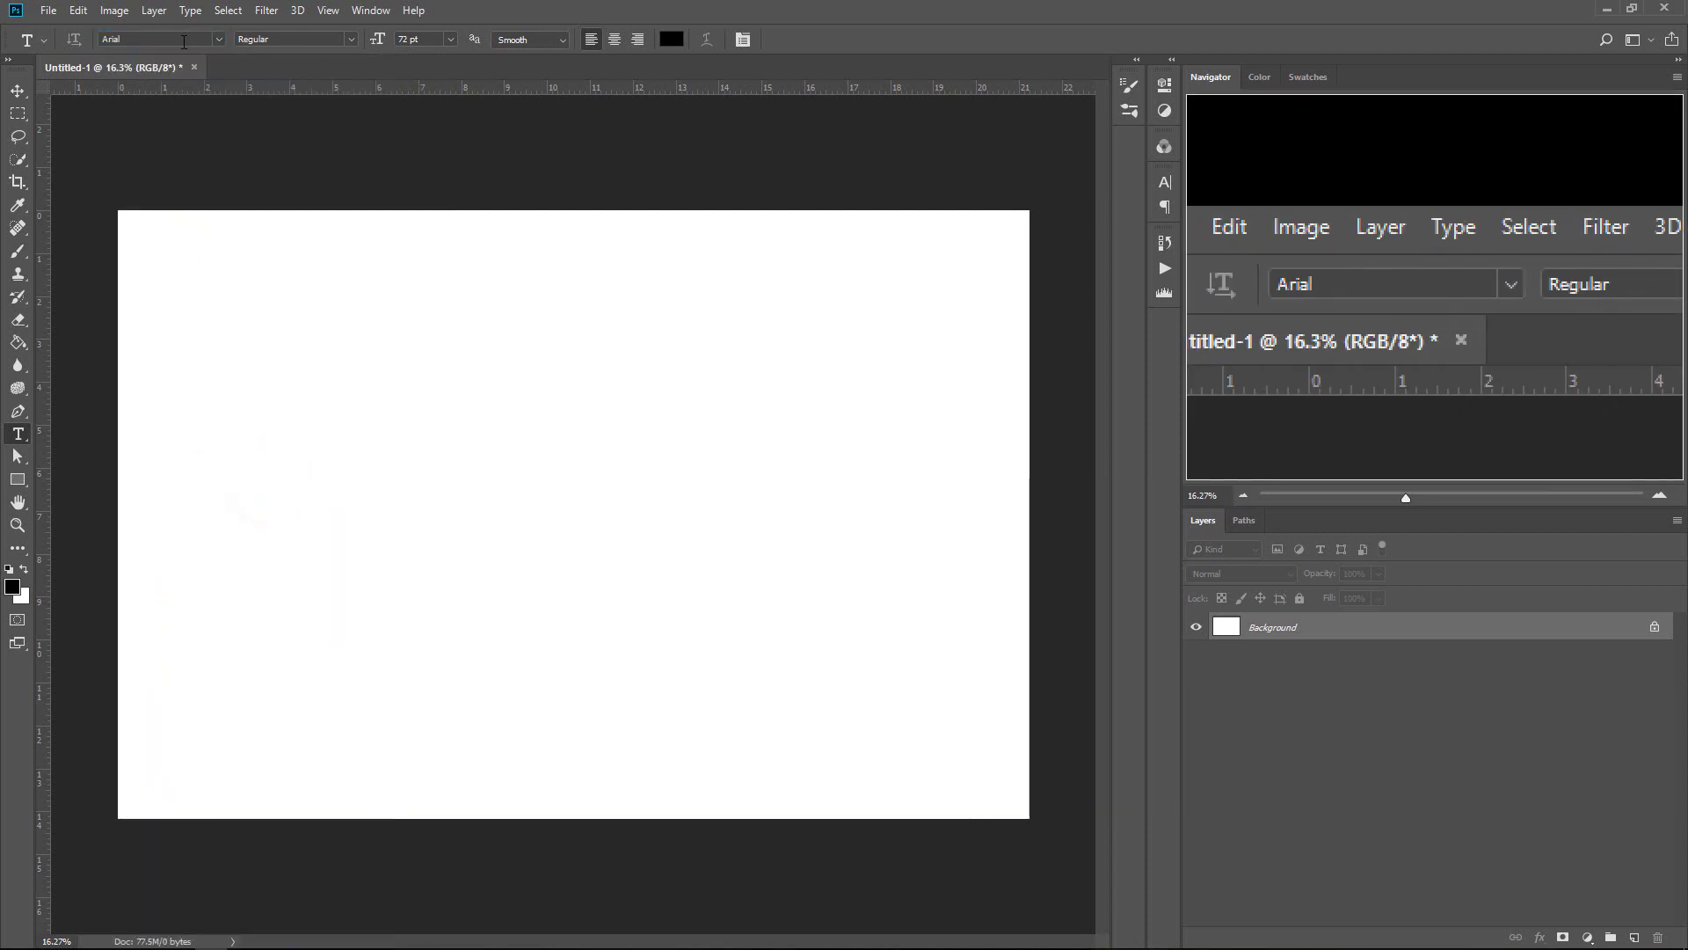
left_click(352, 37)
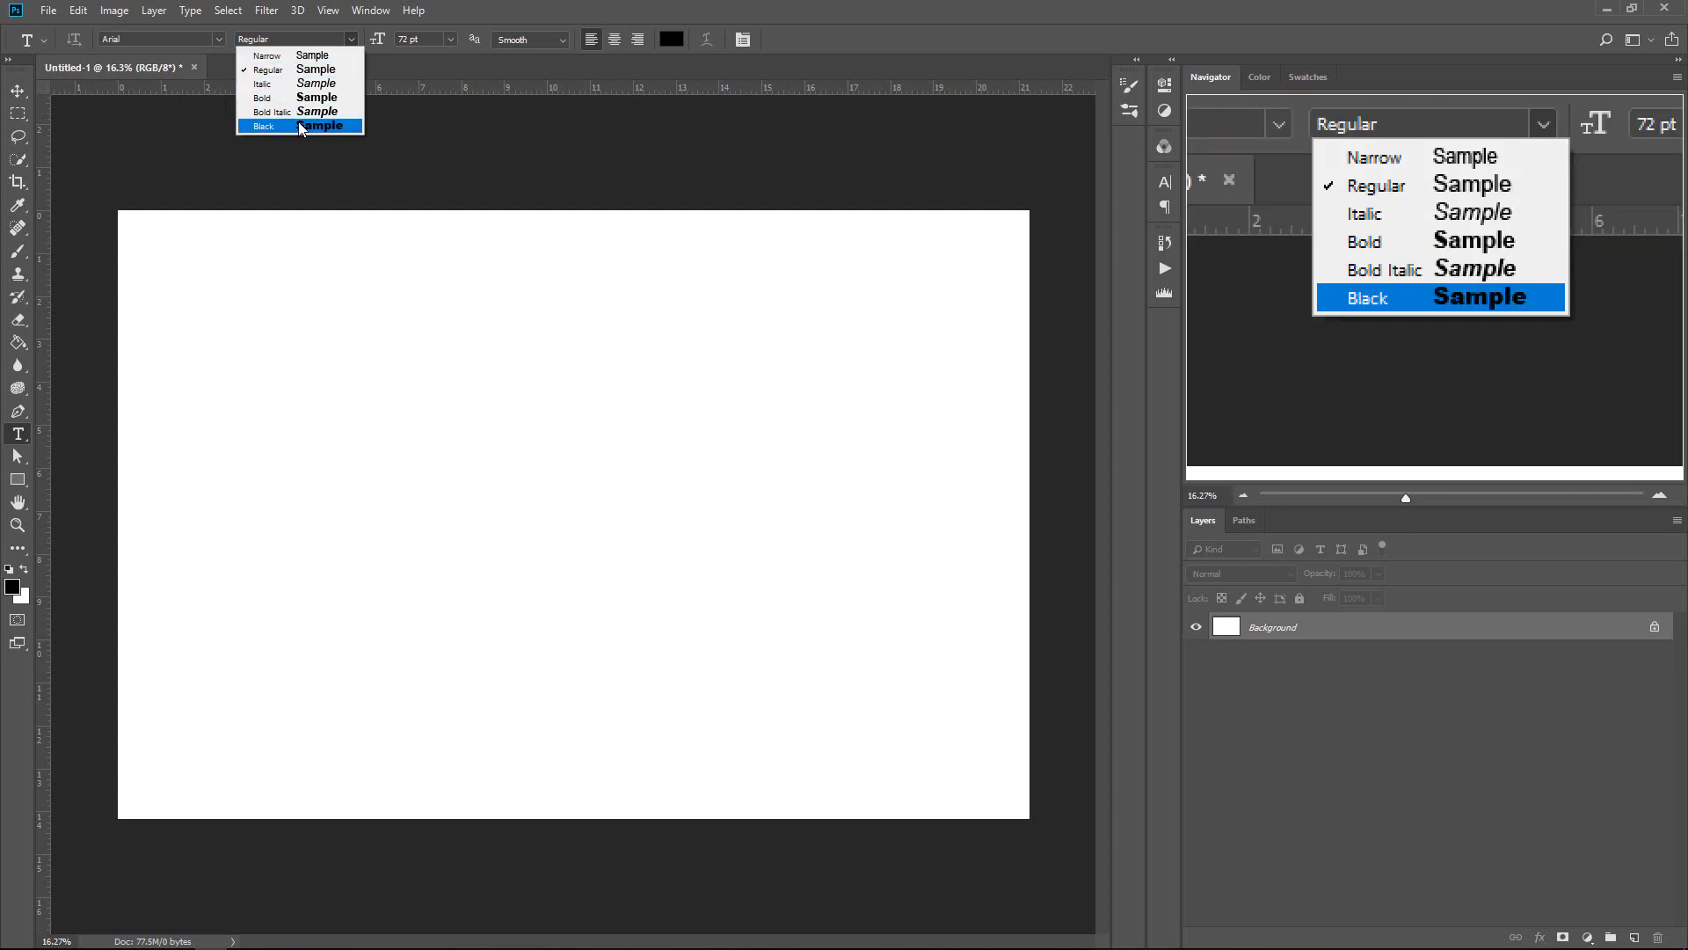
Step: Try the Alfphabet and New Brilliant fonts, checking the styles each offers
left_click(189, 39)
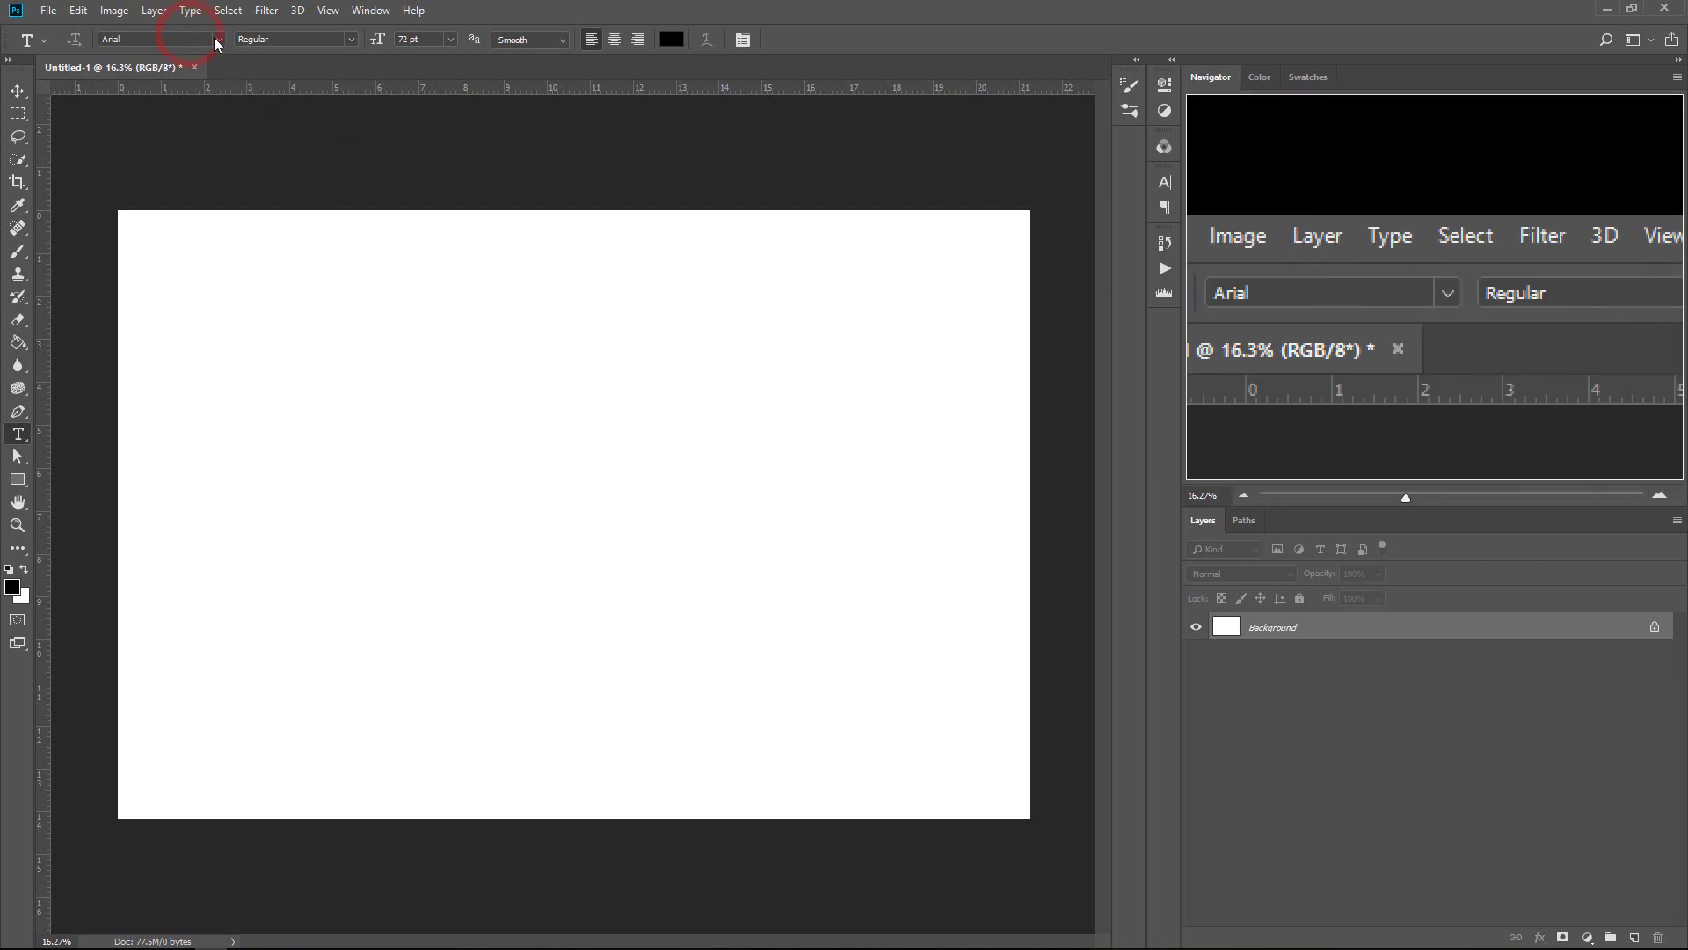
left_click(303, 38)
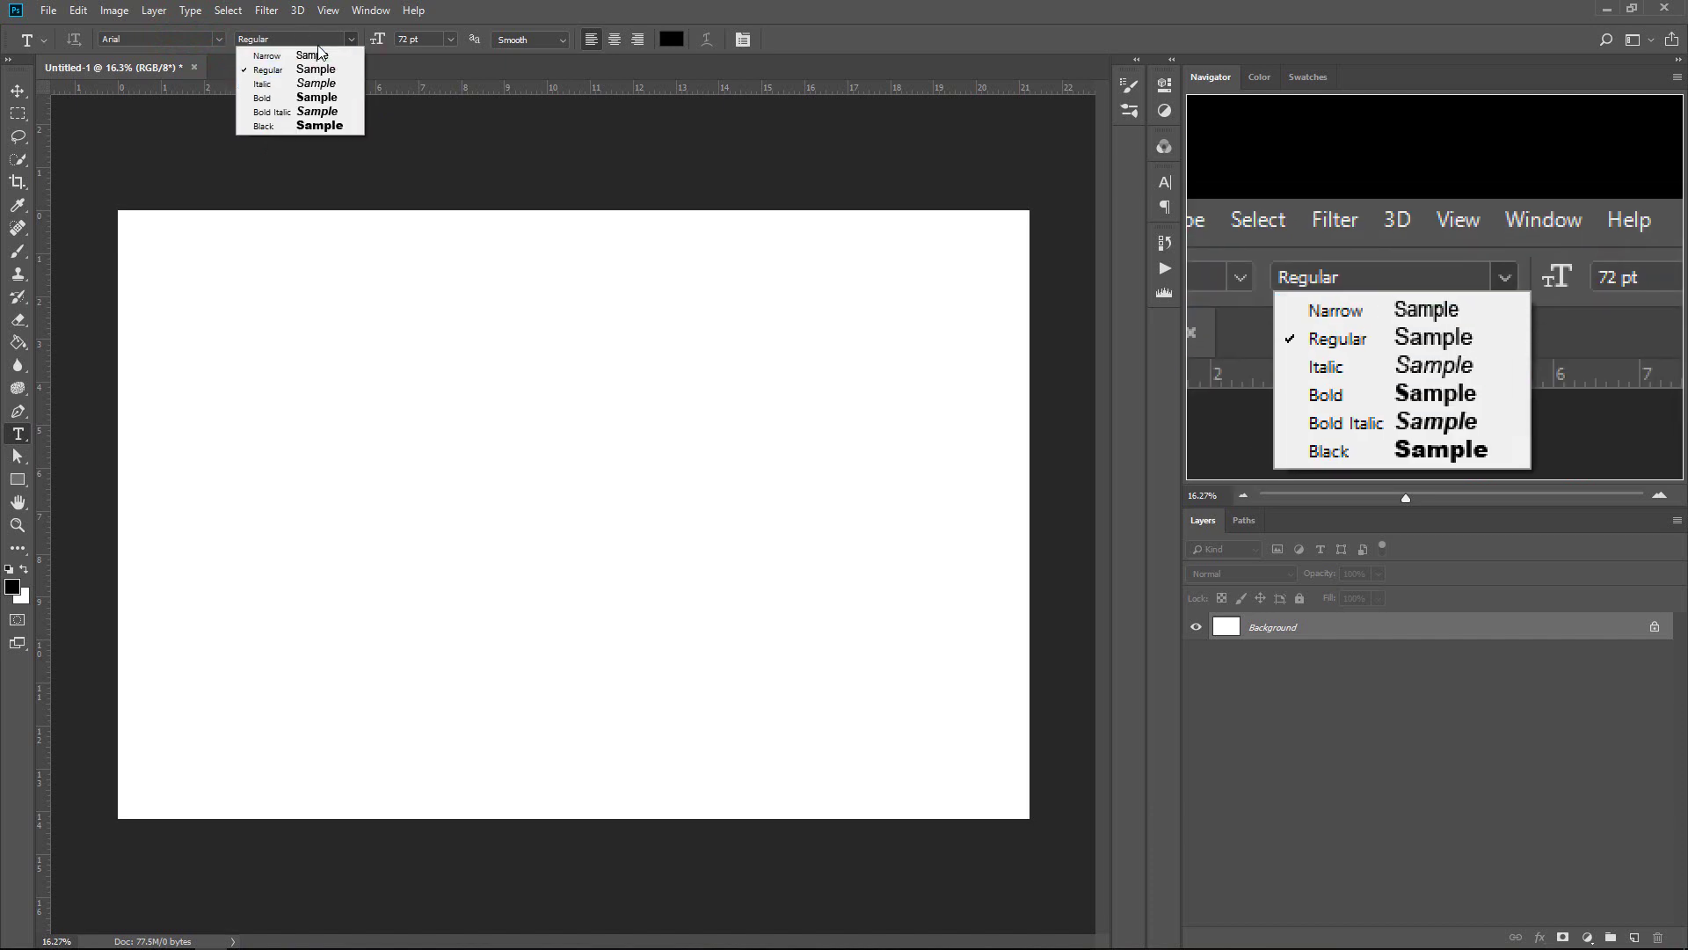
left_click(316, 39)
left_click(216, 39)
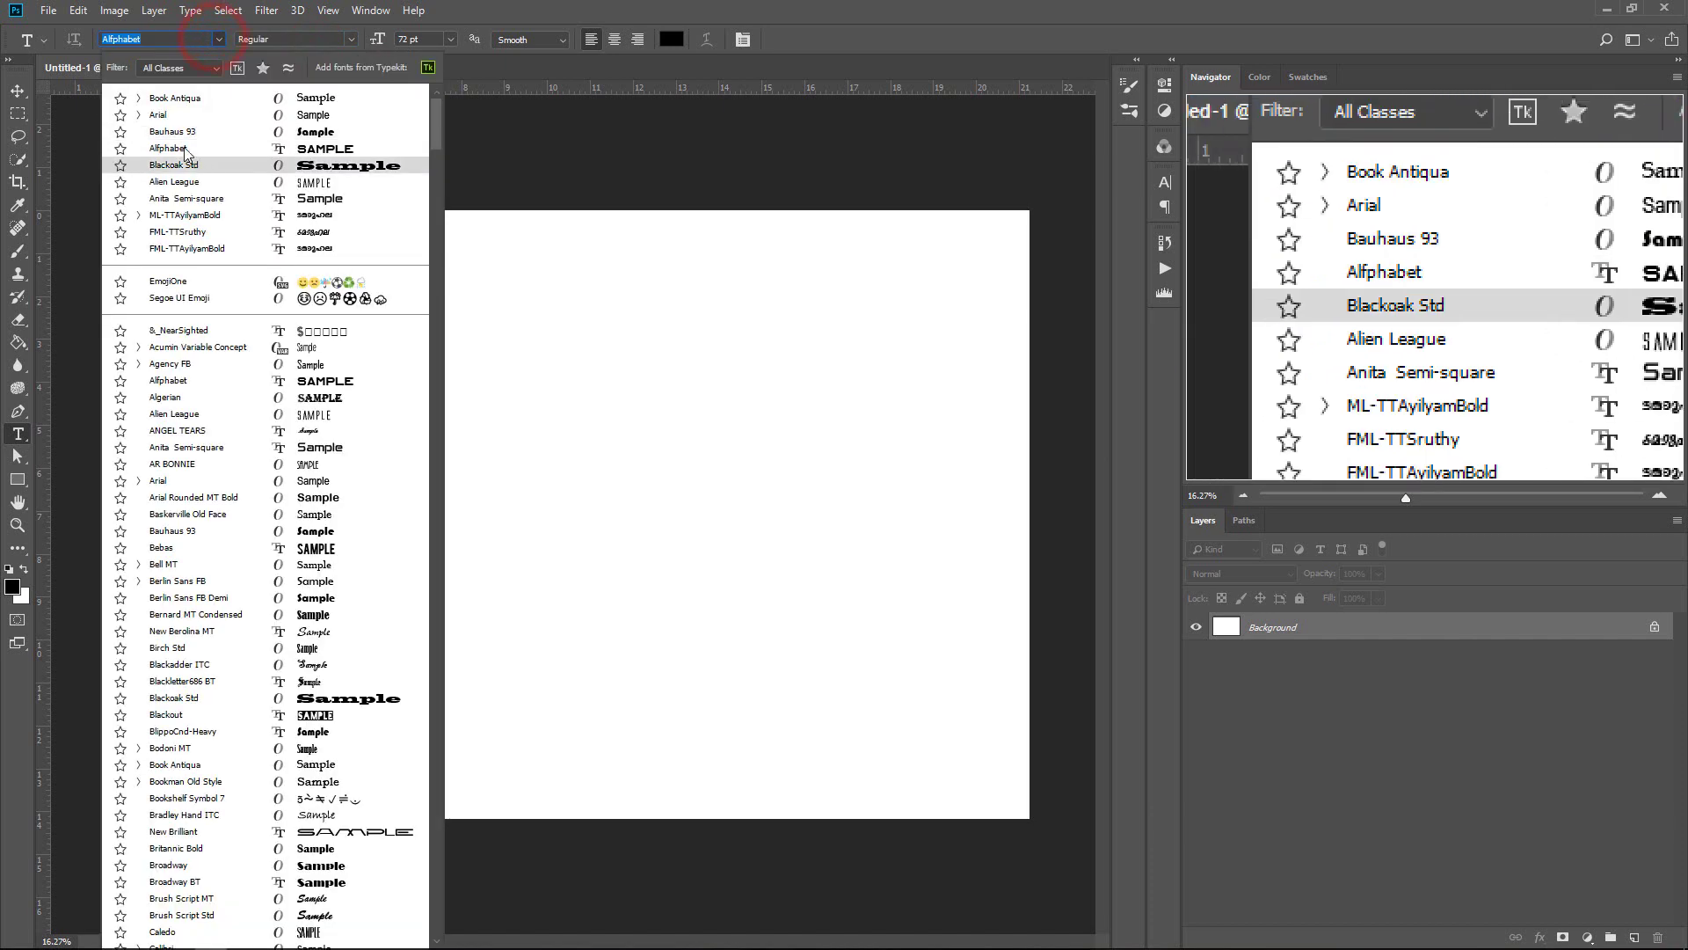
left_click(226, 154)
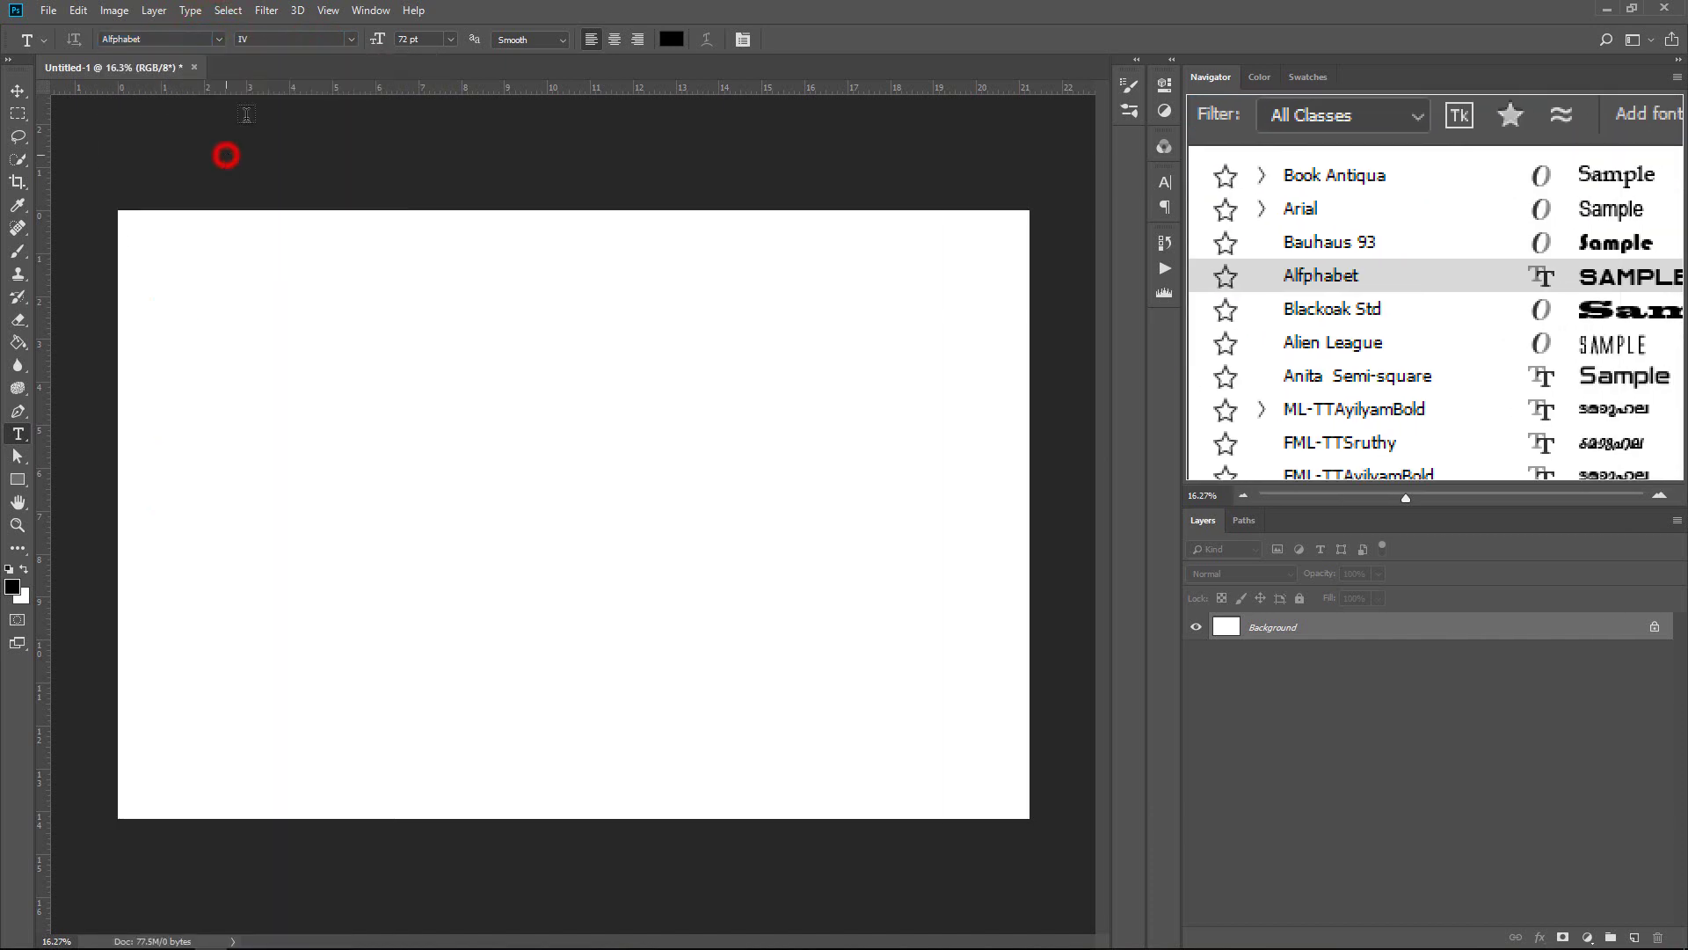
left_click(351, 38)
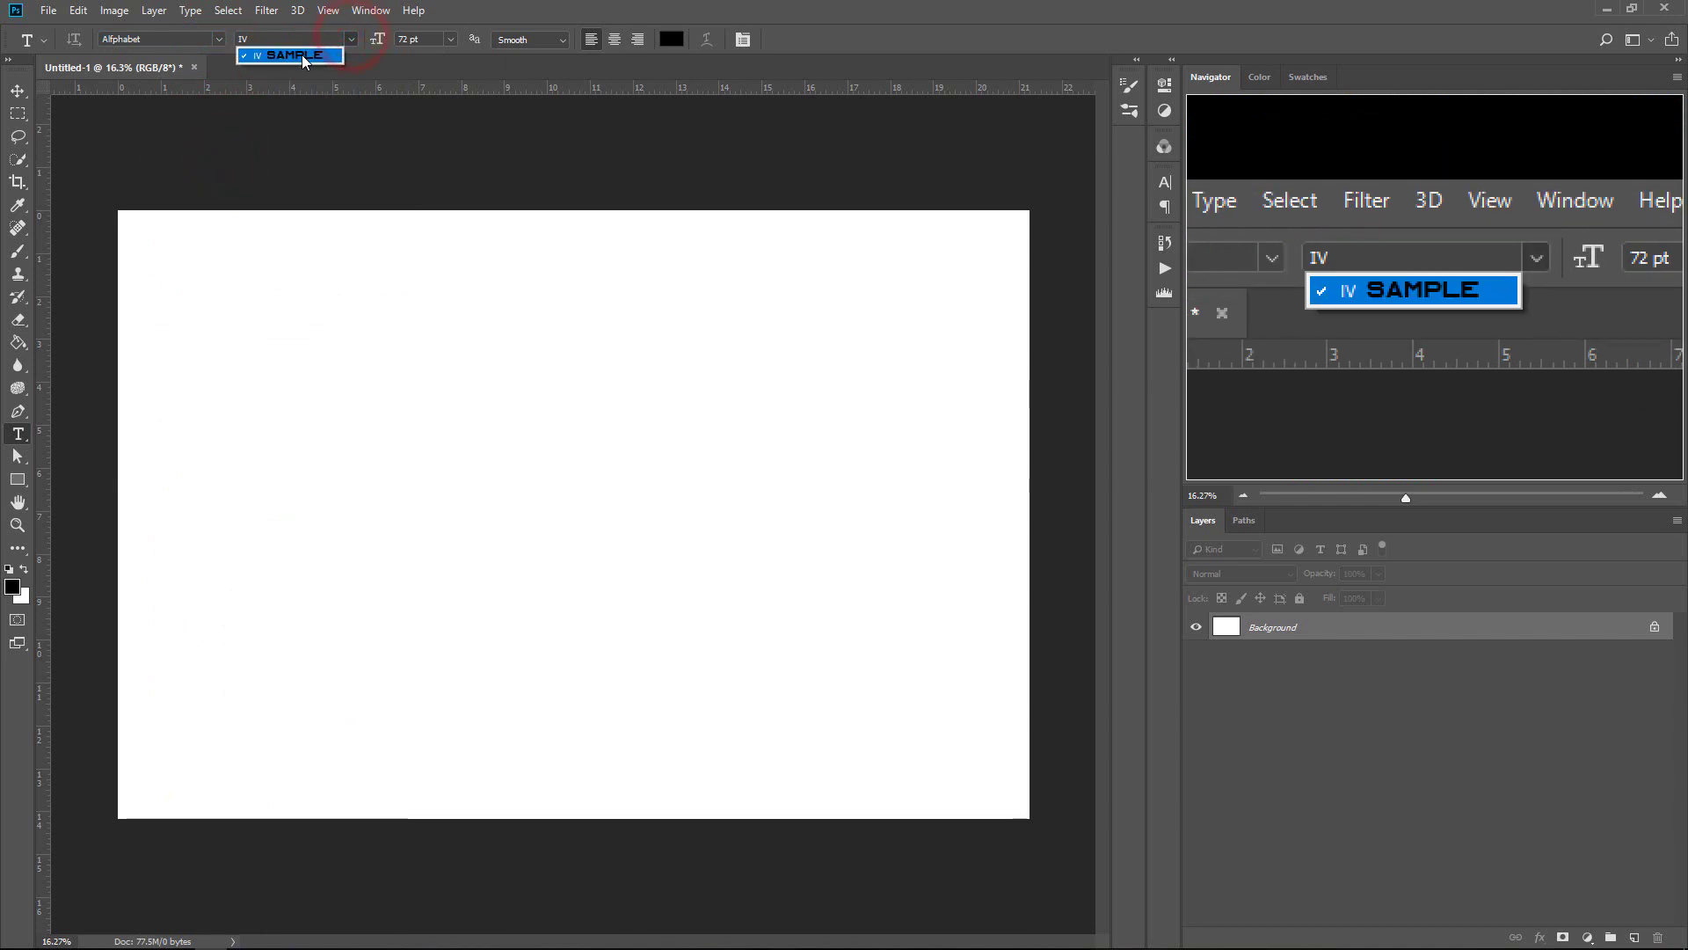
left_click(218, 39)
left_click(212, 841)
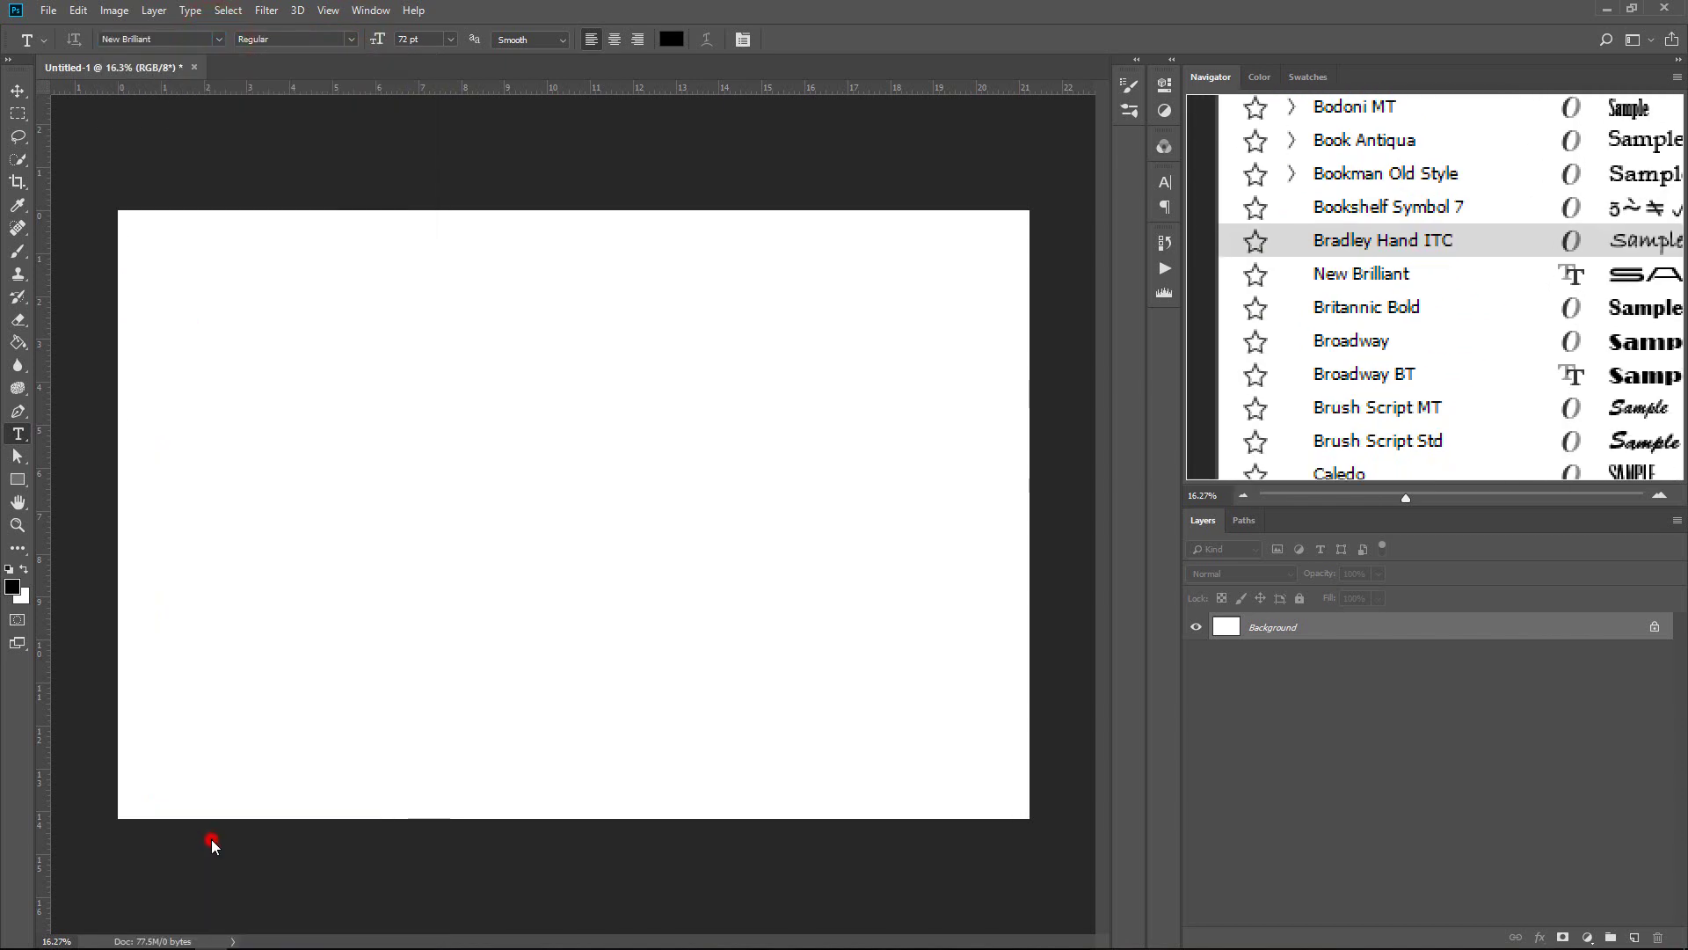
left_click(350, 38)
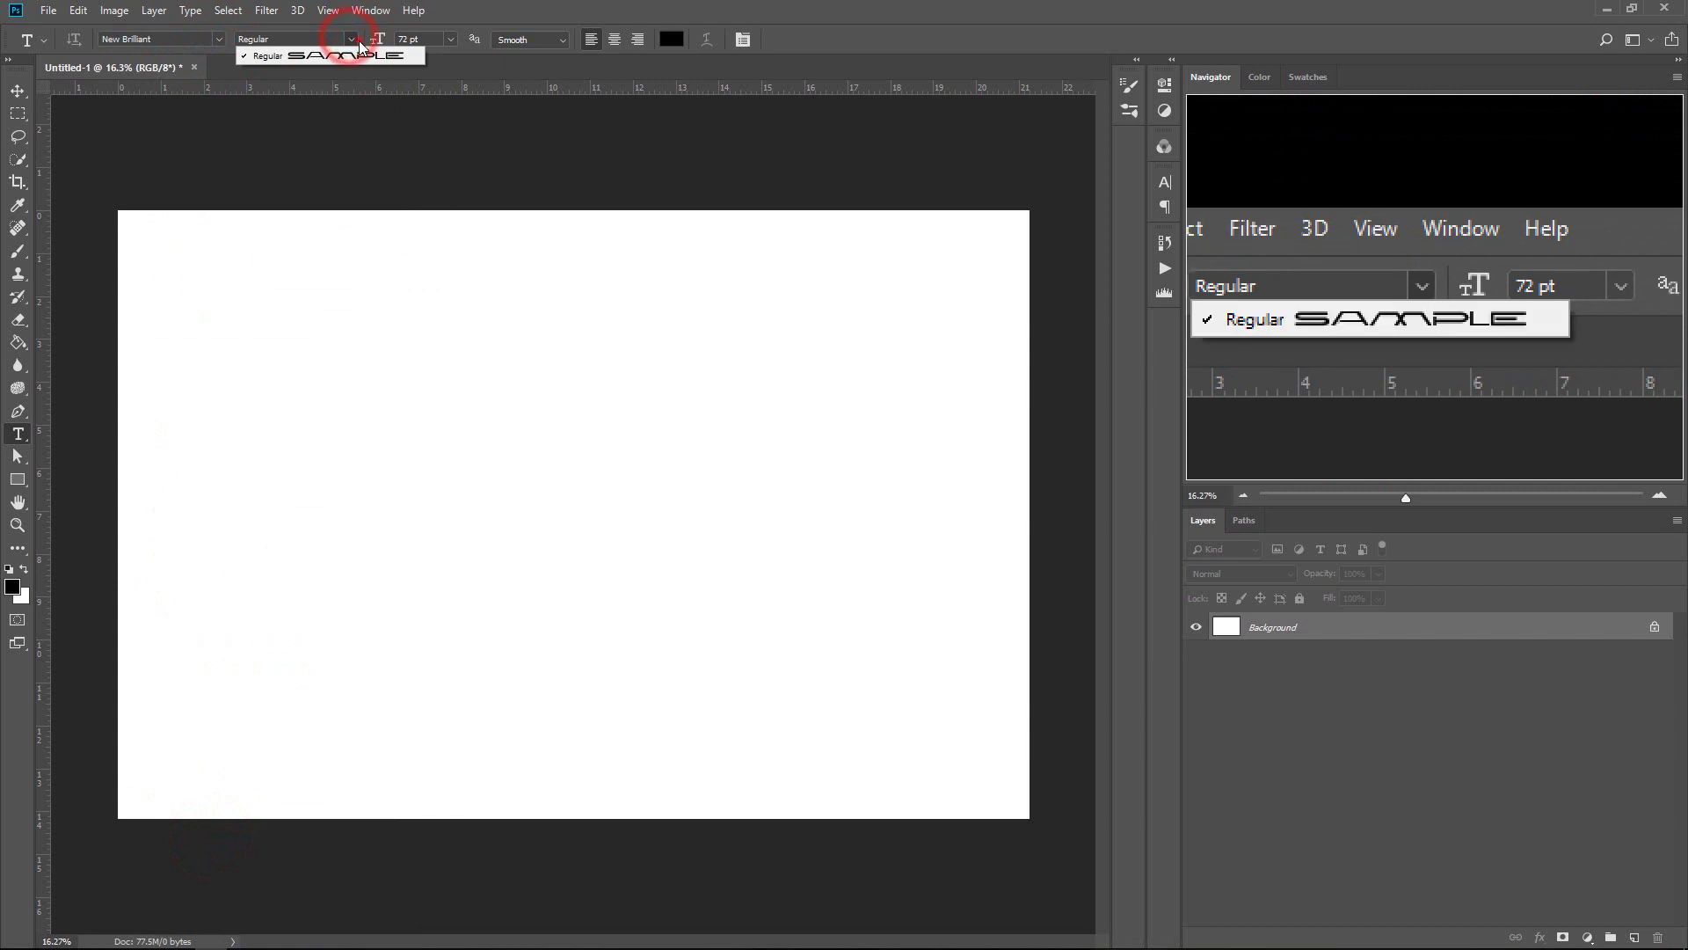
left_click(360, 48)
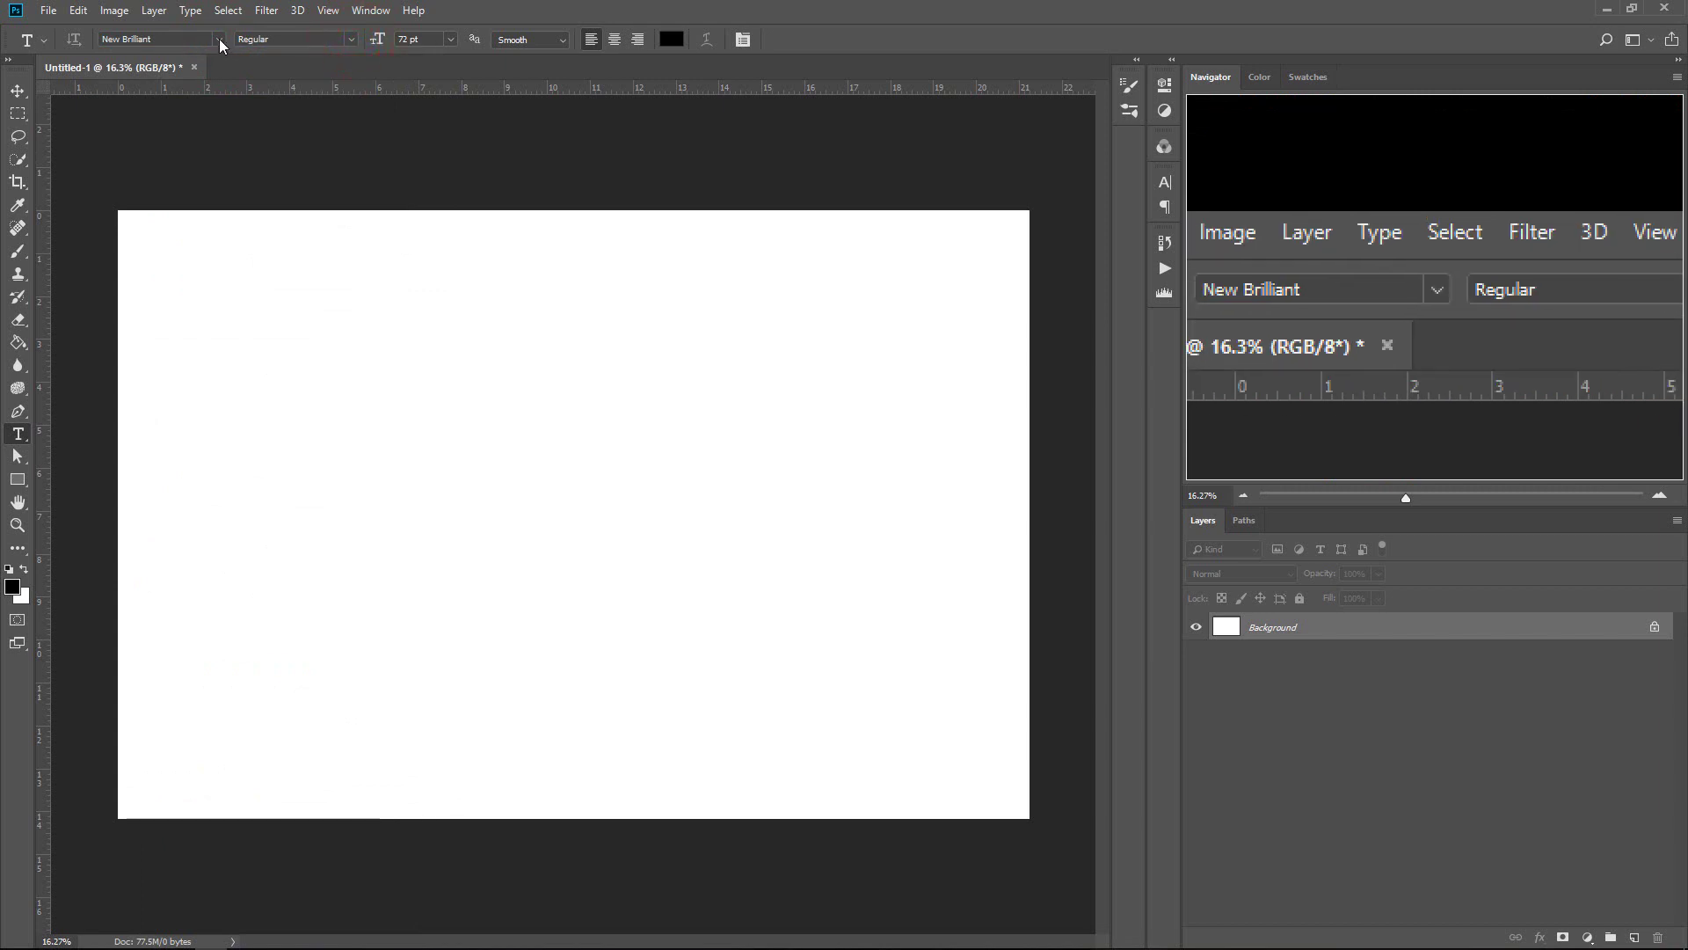
scroll(219, 39, "up", 1)
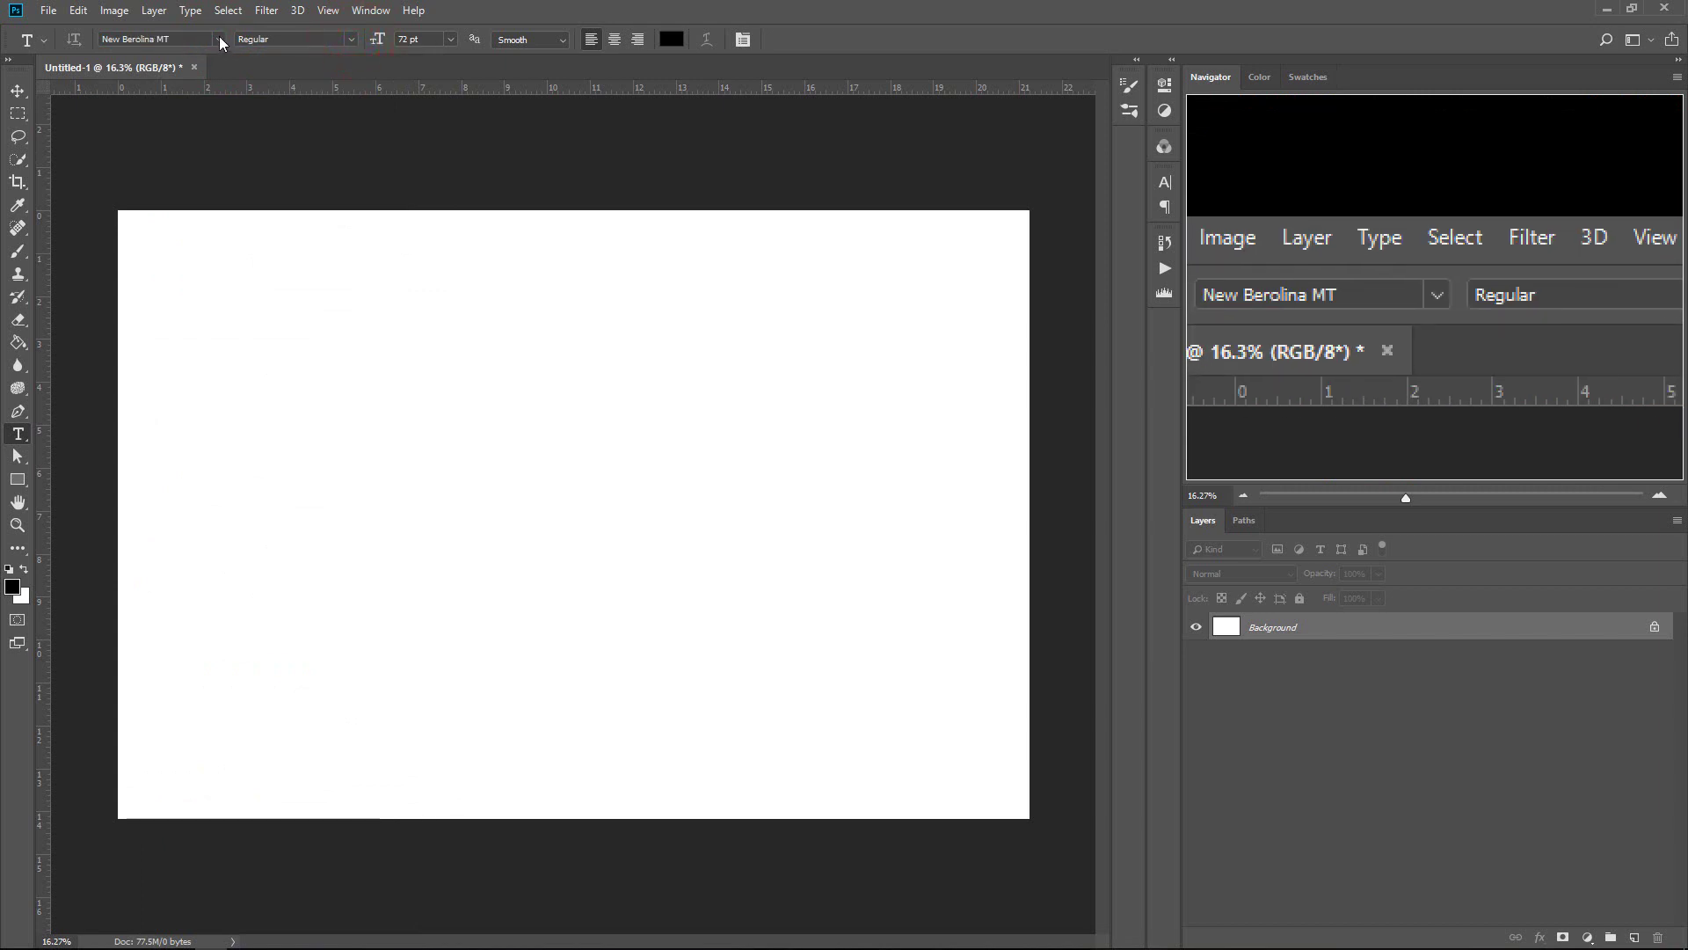
Step: Favourite Franklin Gothic Demi Cond, then search 'calib' and set the font to Calibri Bold
left_click(219, 39)
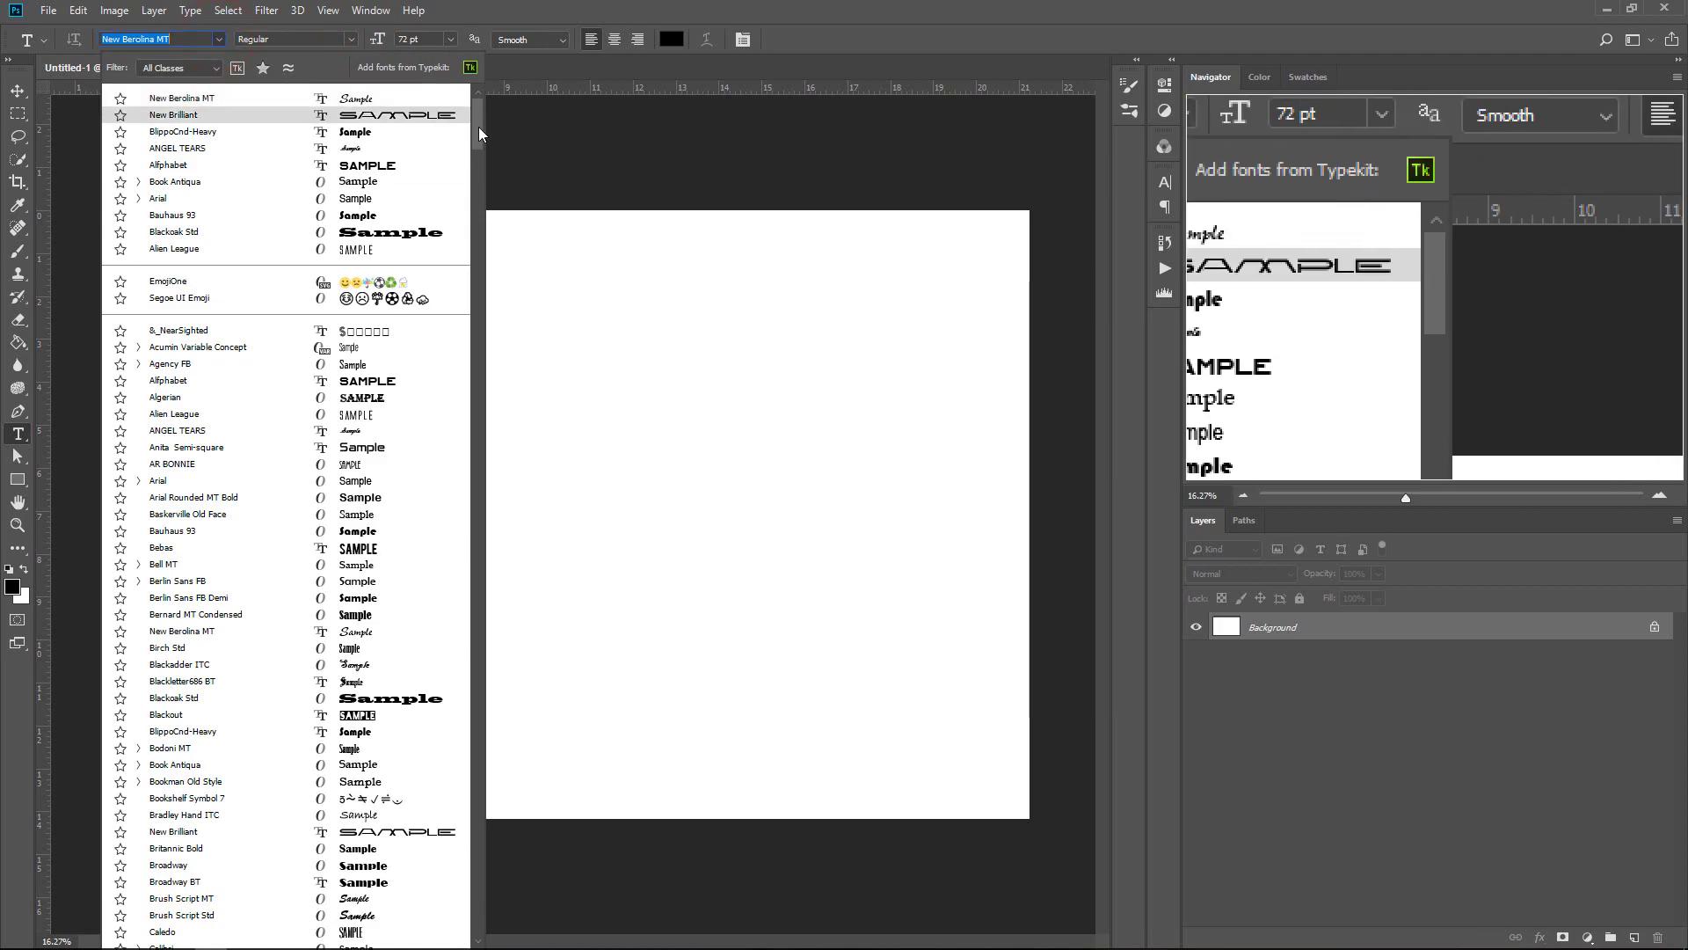
left_click_drag(478, 126, 476, 297)
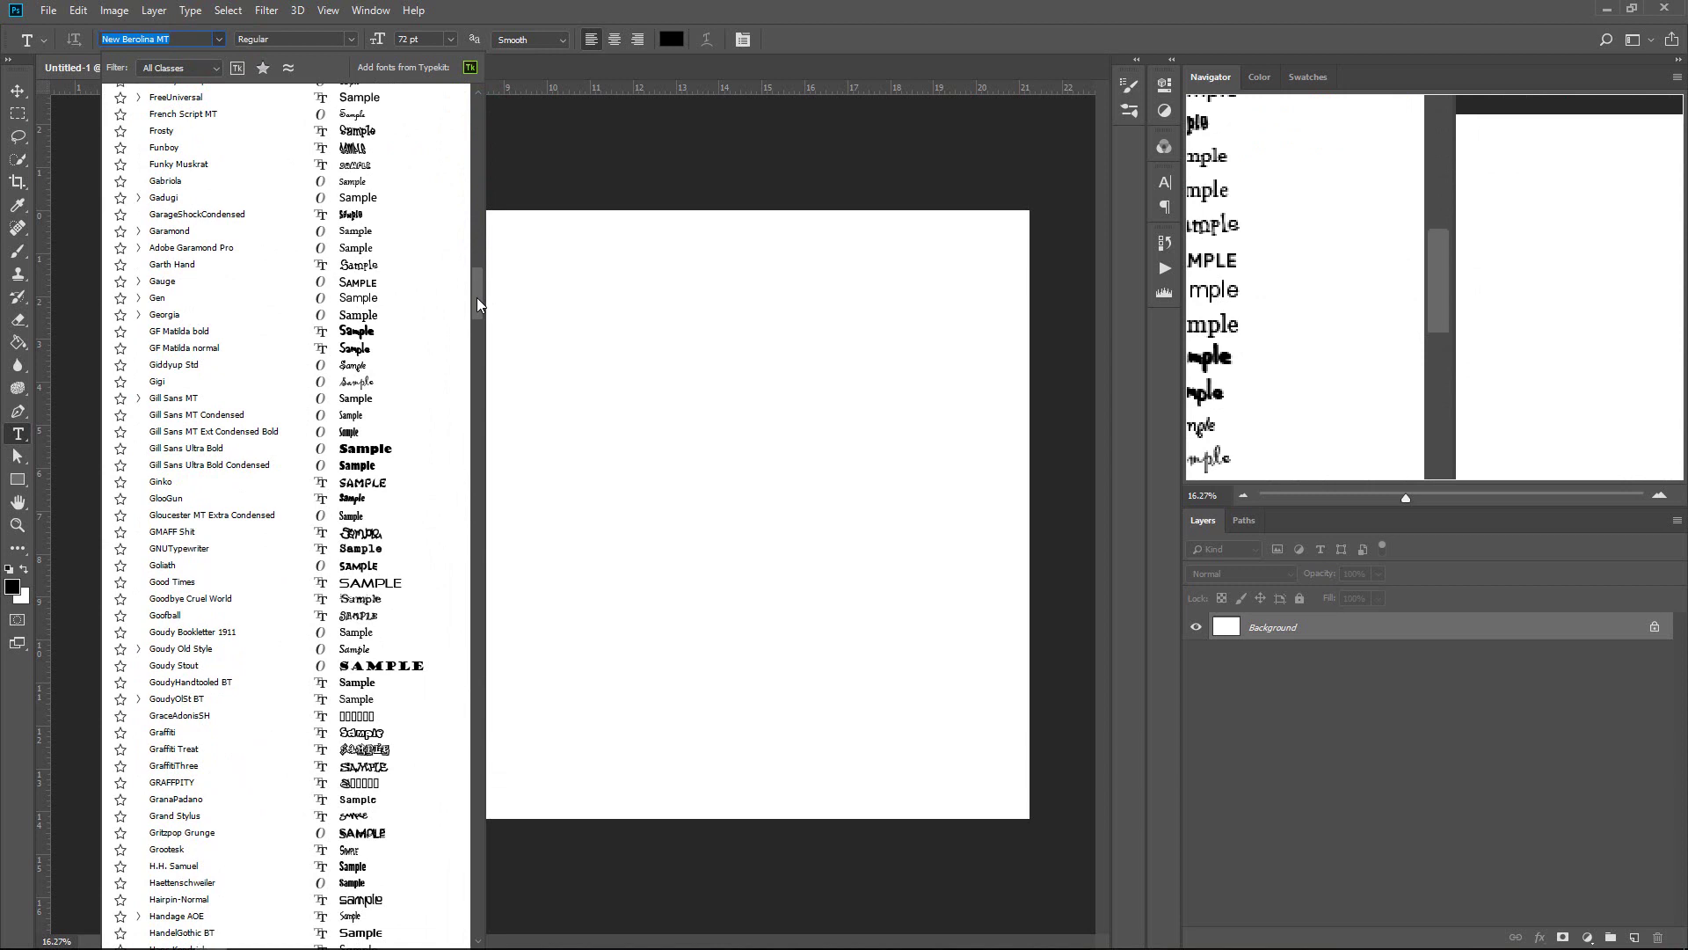
scroll(123, 299, "up", 3)
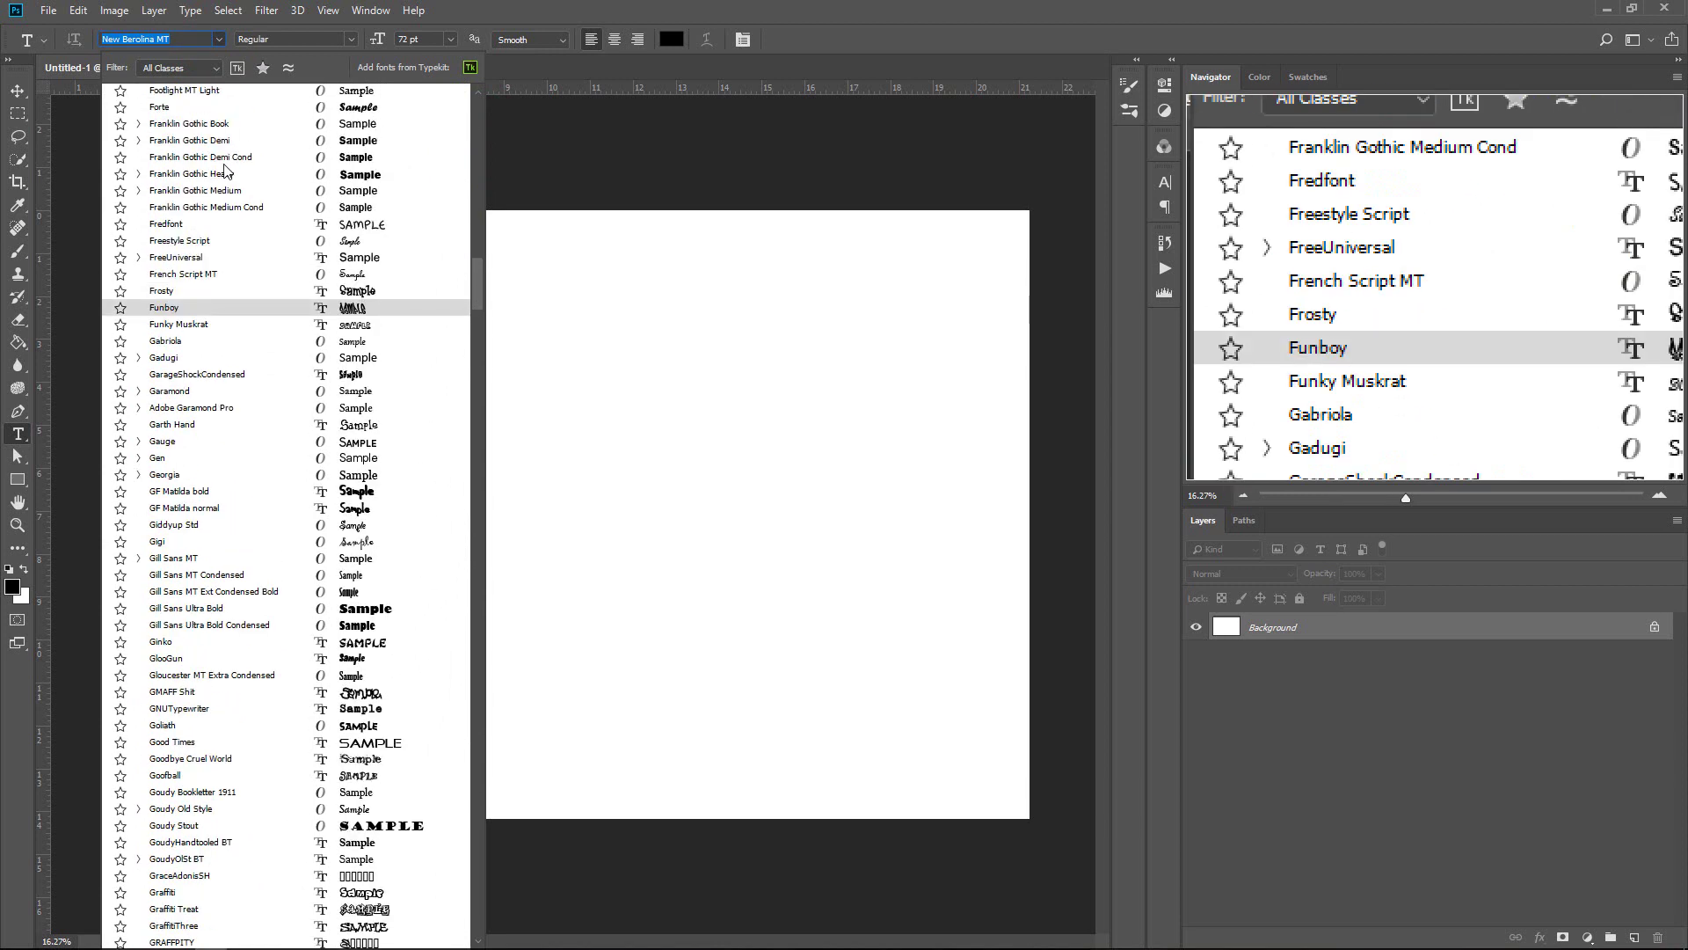
left_click(119, 159)
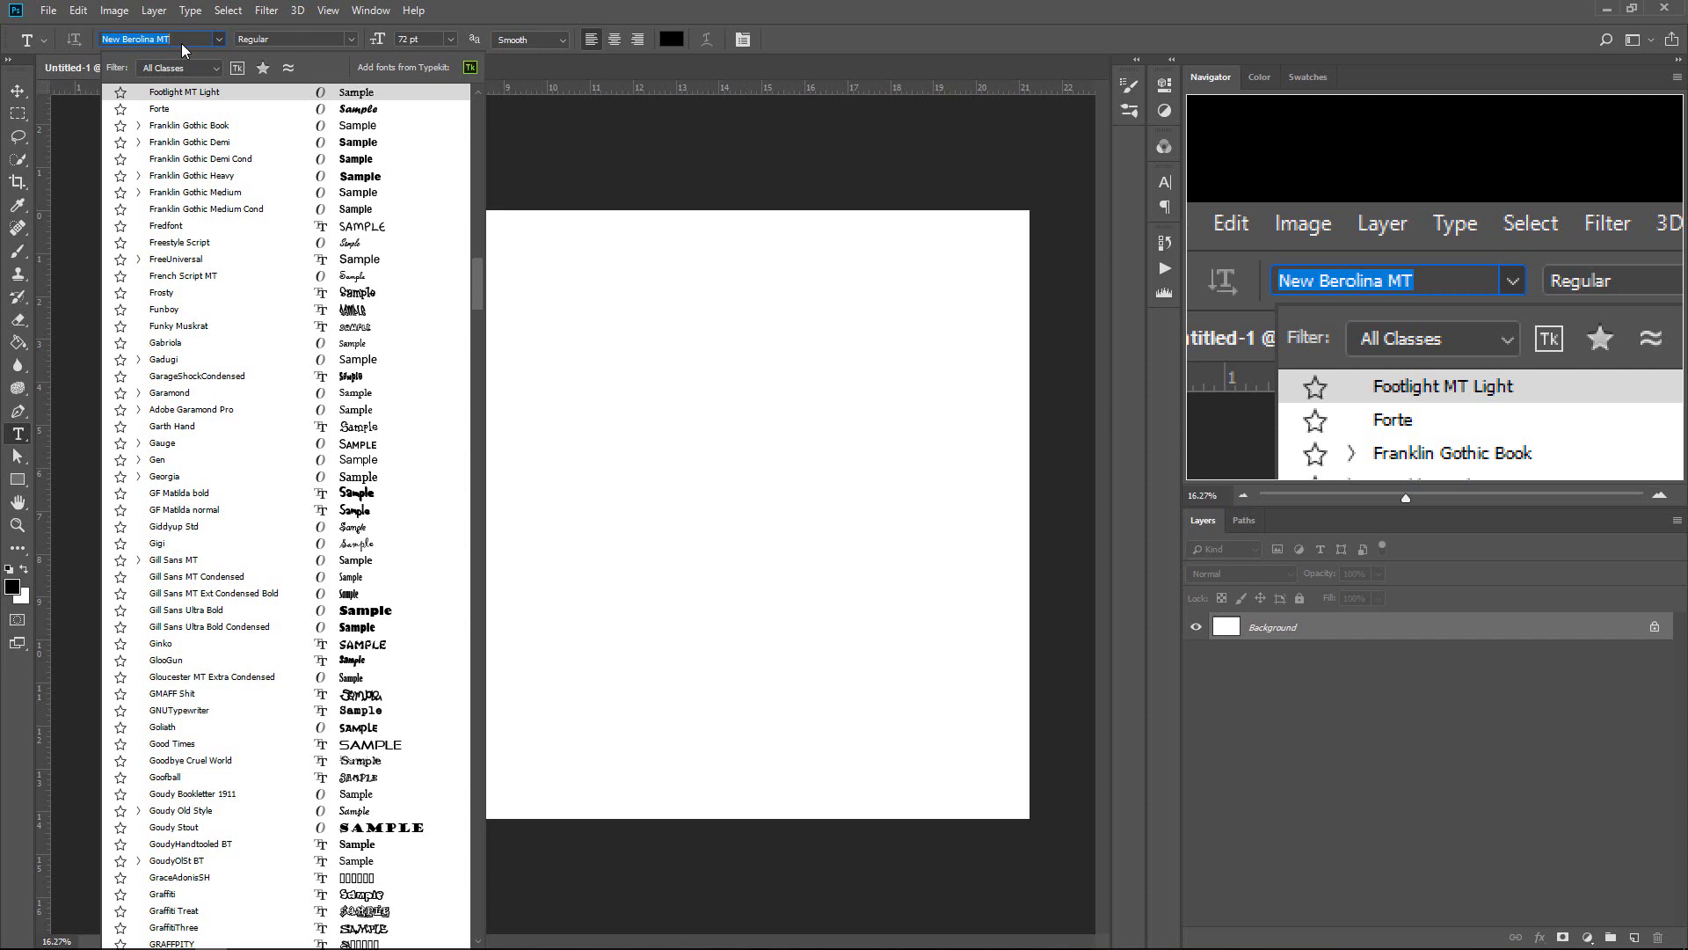
type("calib")
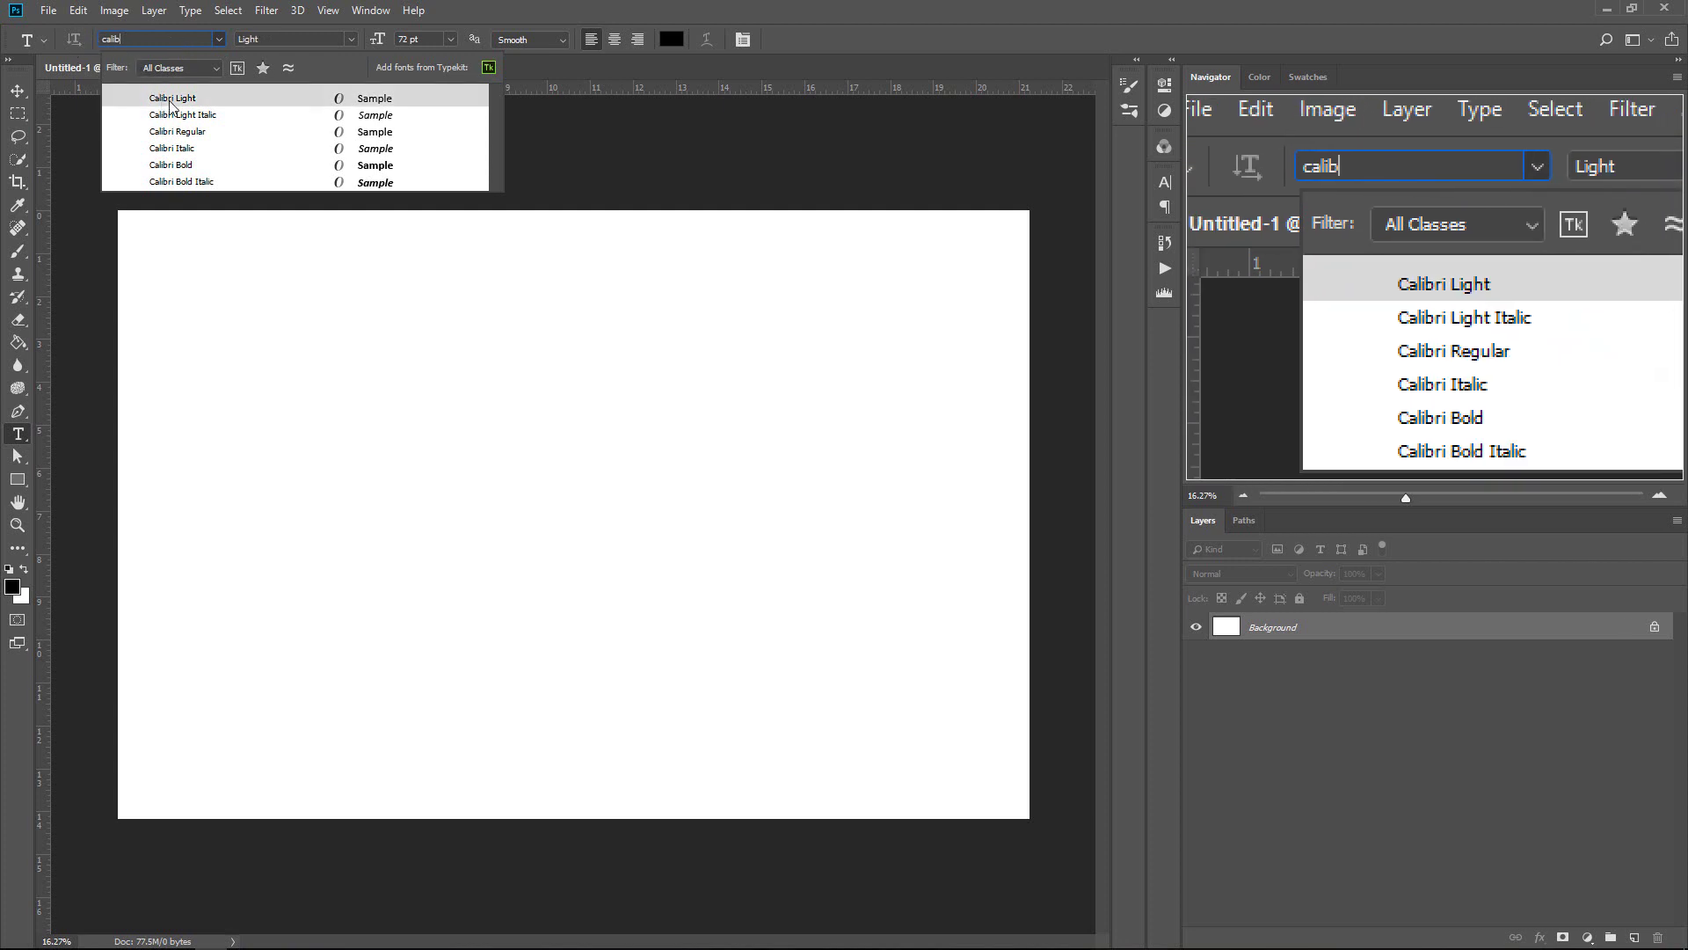
left_click(219, 166)
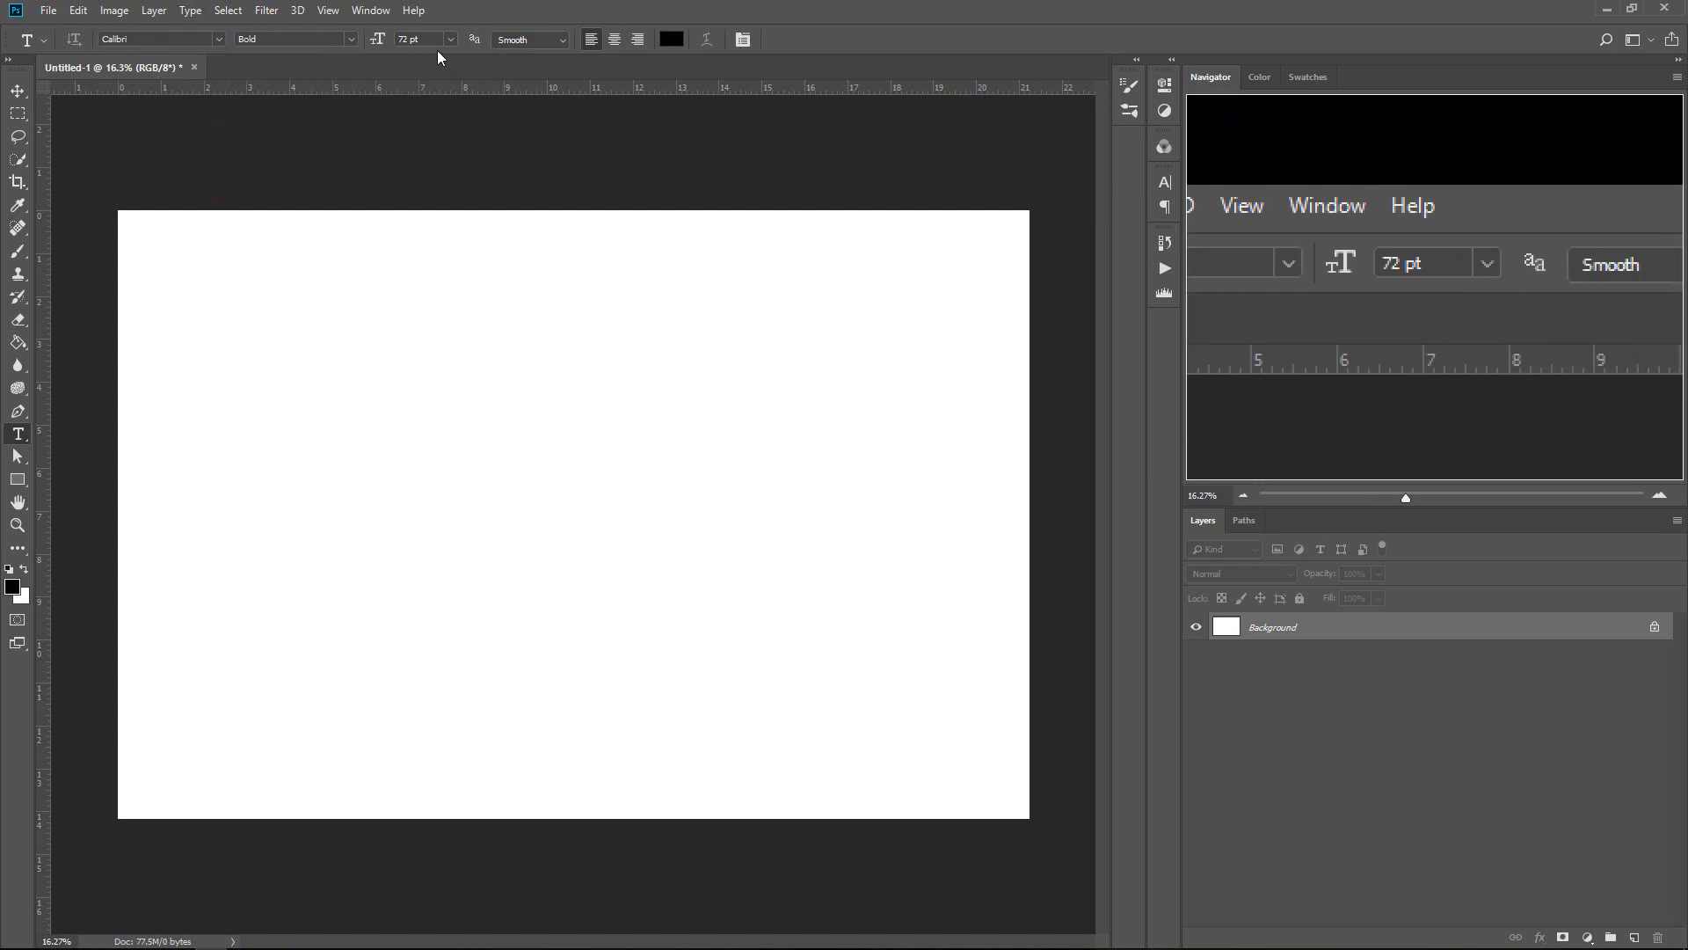
Step: Change the text size from 72 pt, via 36 and 40 pt, to 39 pt
left_click(454, 35)
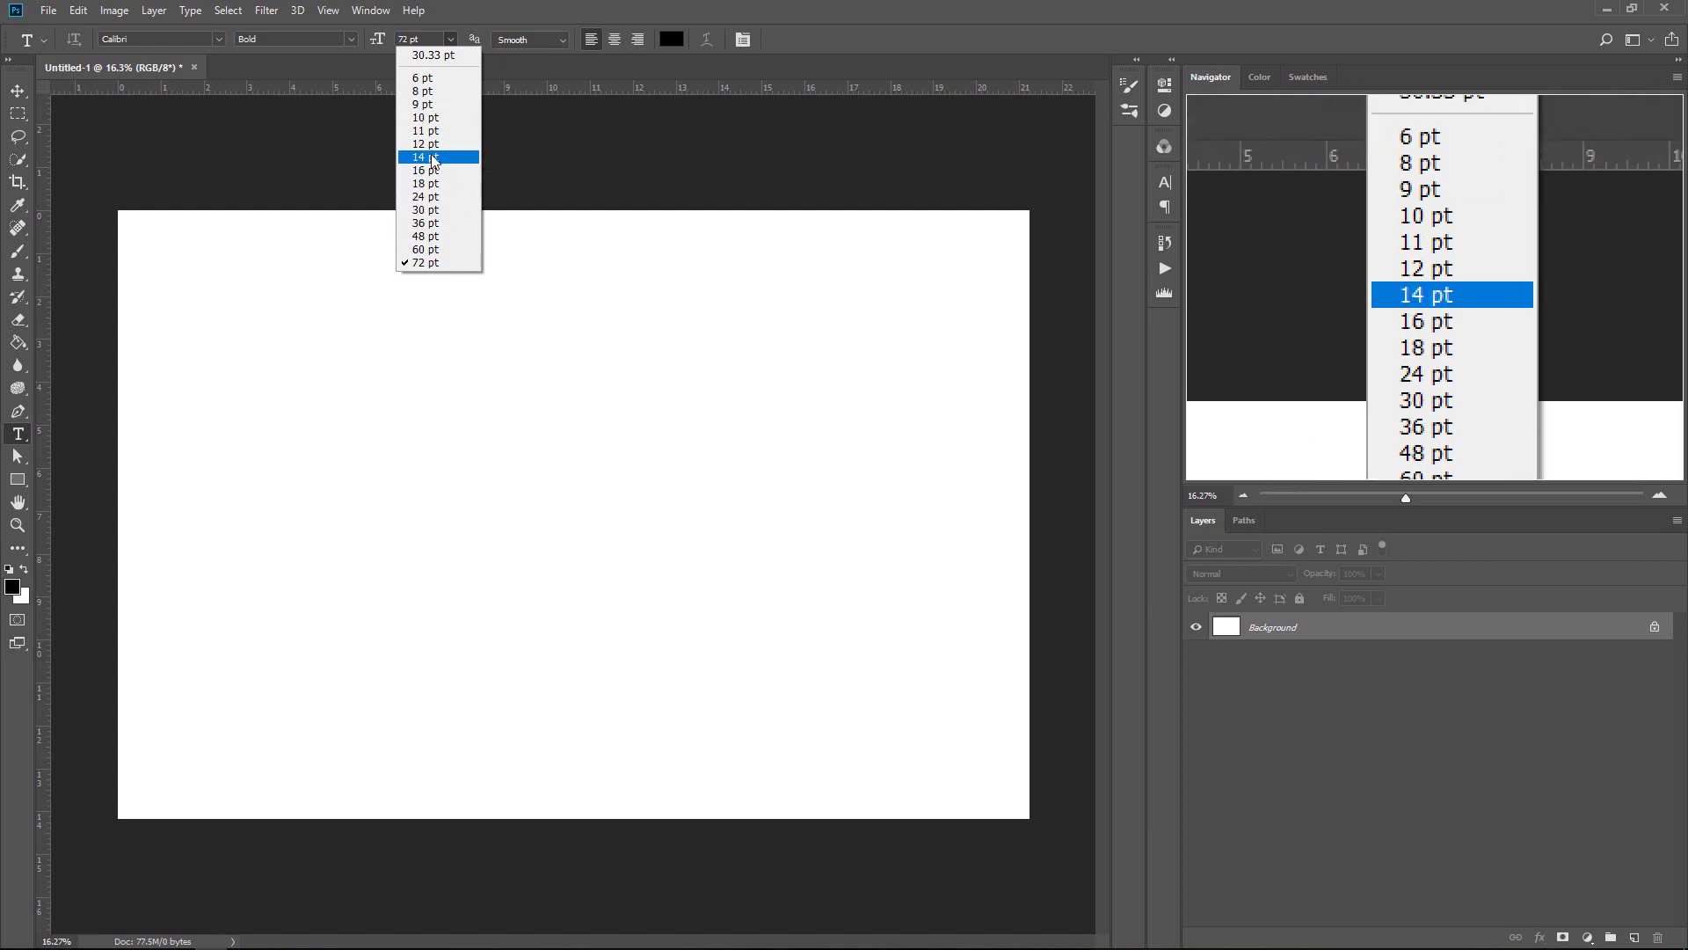
left_click(446, 224)
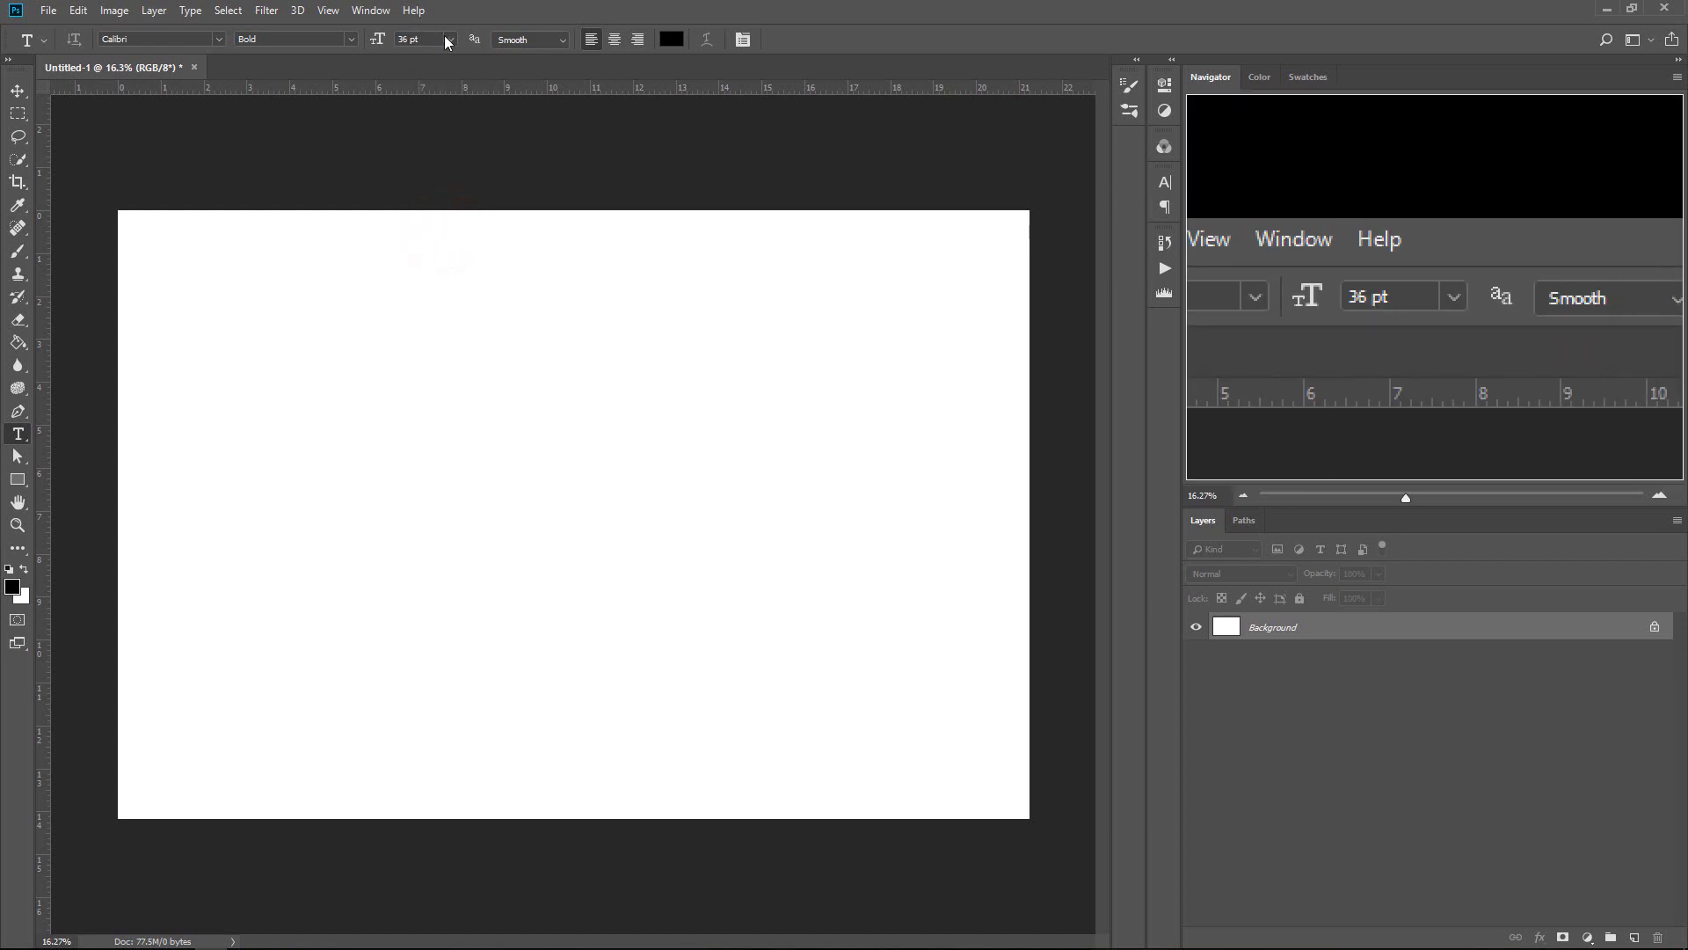
left_click(449, 39)
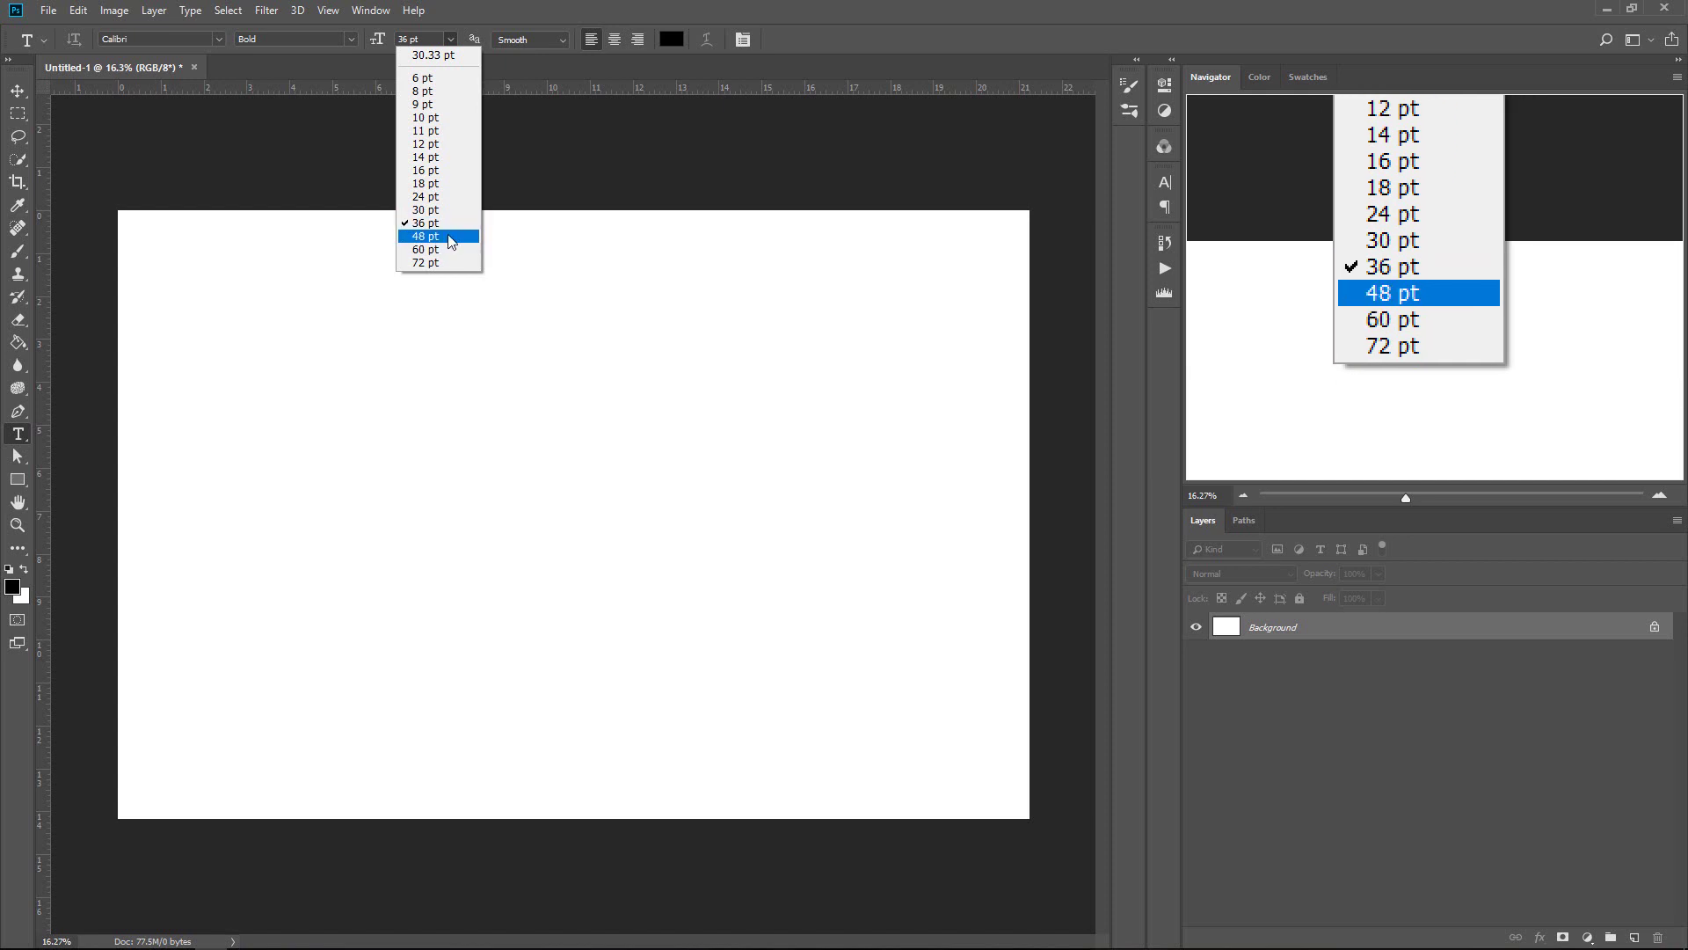
left_click(406, 39)
double_click(406, 39)
type("40")
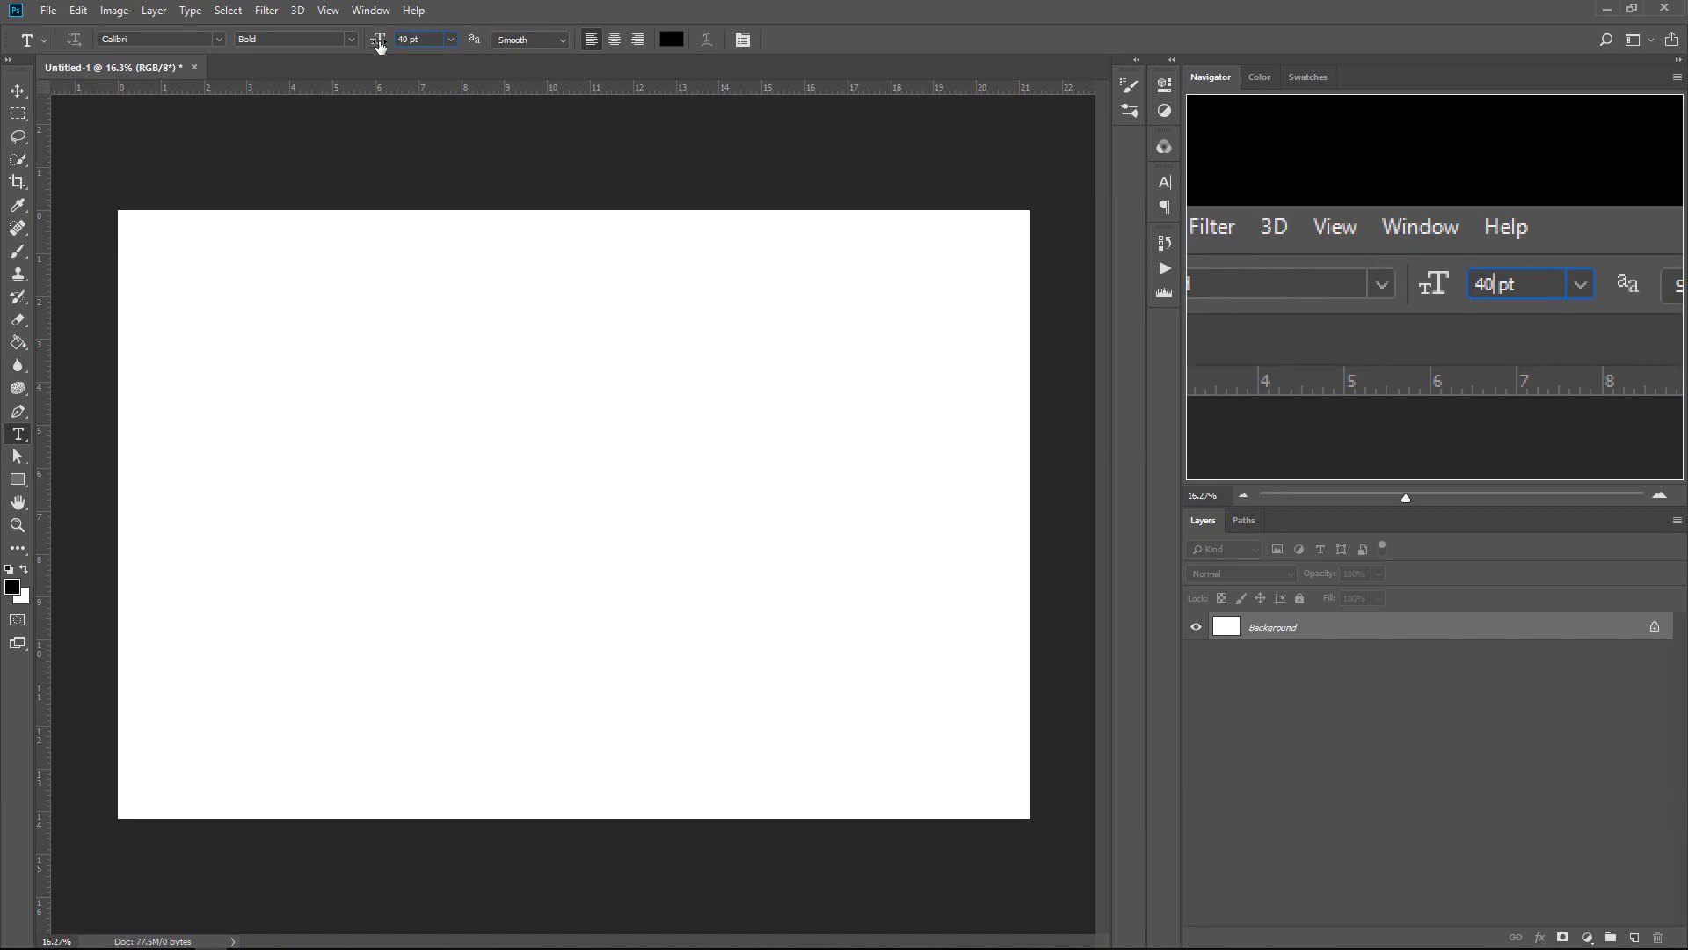
mouse_move(378, 44)
left_mouse_down()
mouse_move(408, 46)
mouse_move(342, 45)
mouse_move(381, 46)
left_mouse_up()
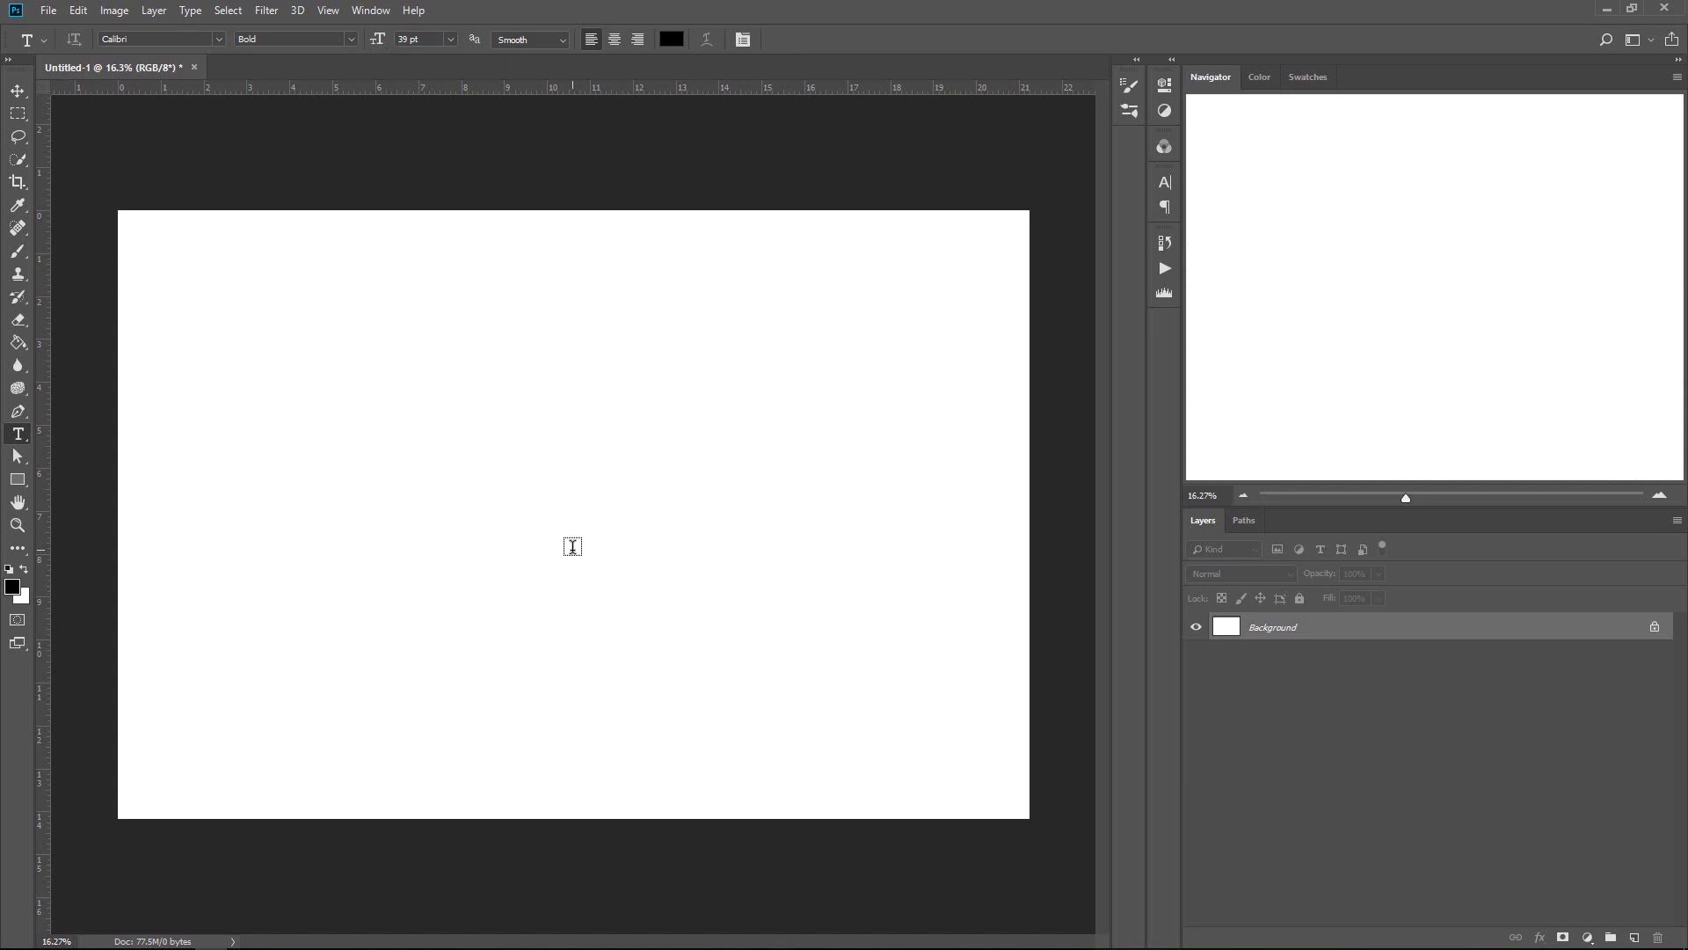
left_click(227, 405)
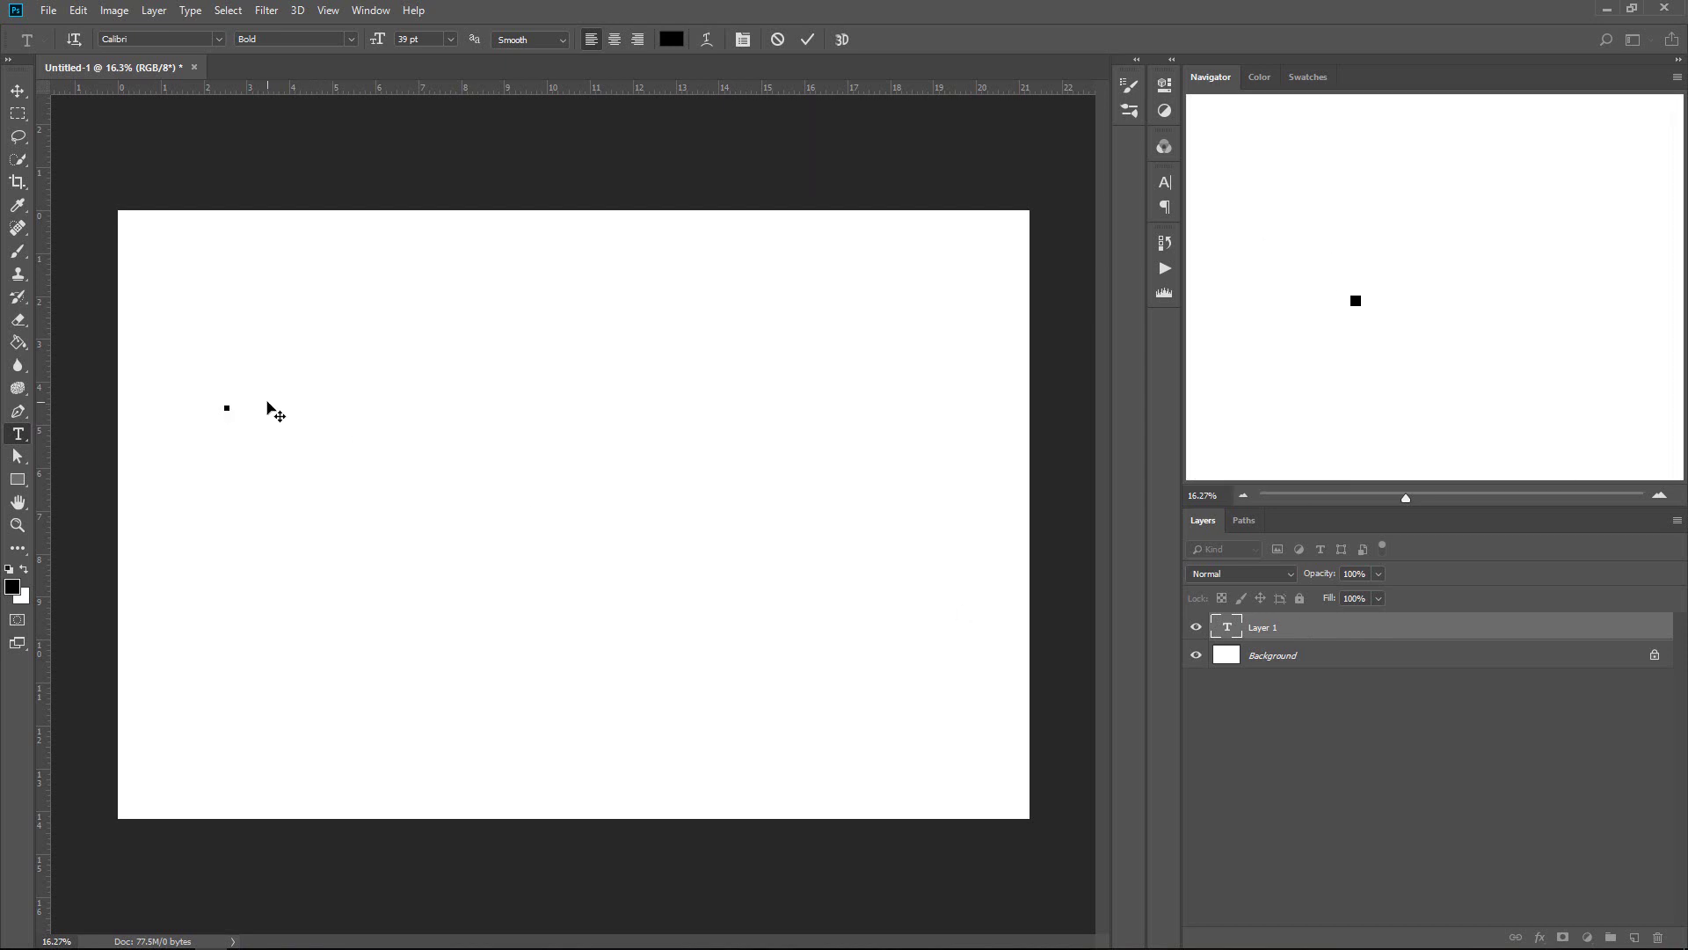
type("Jithu P eter")
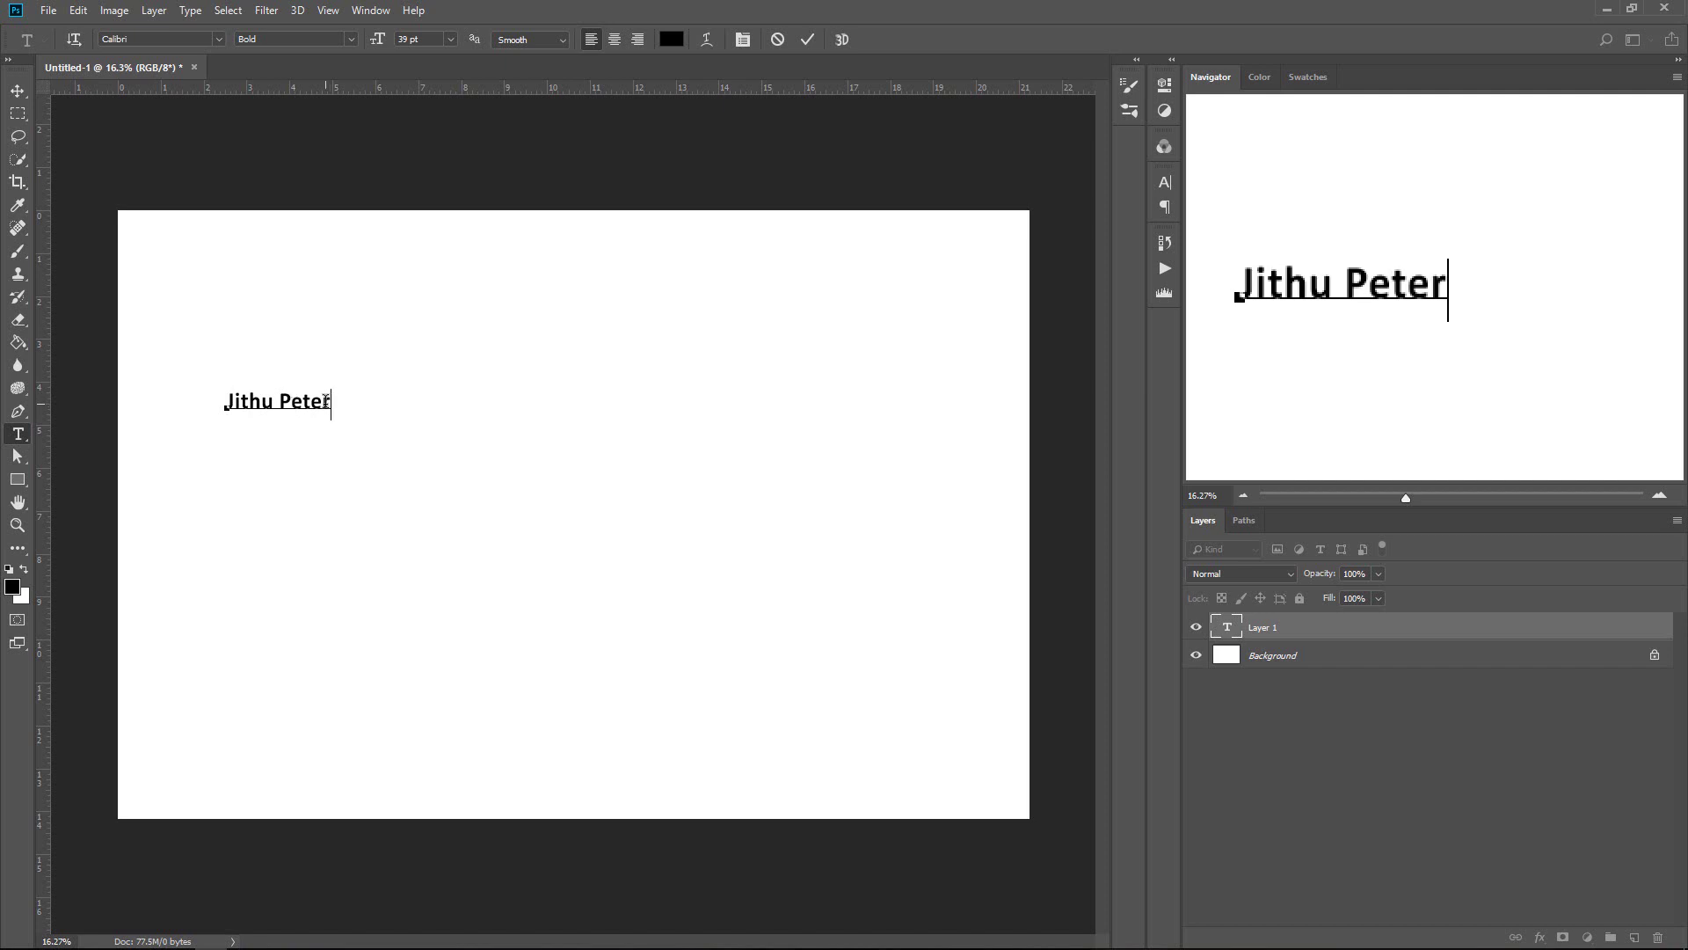
left_click(266, 402)
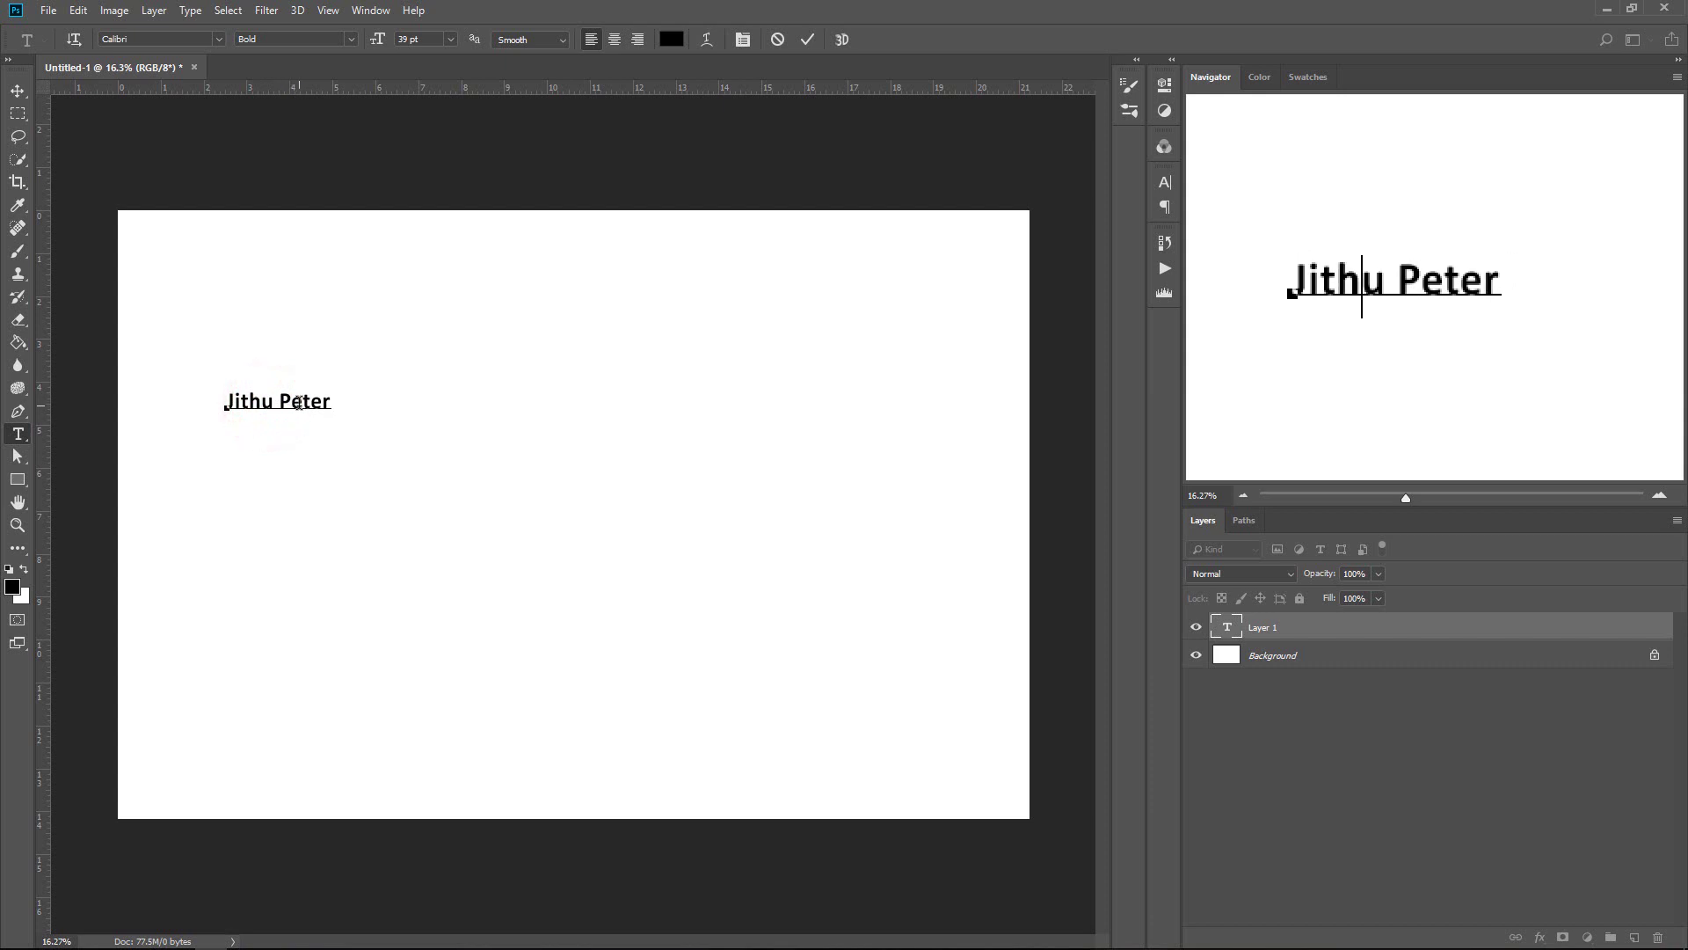
left_click(301, 401)
left_click(324, 404)
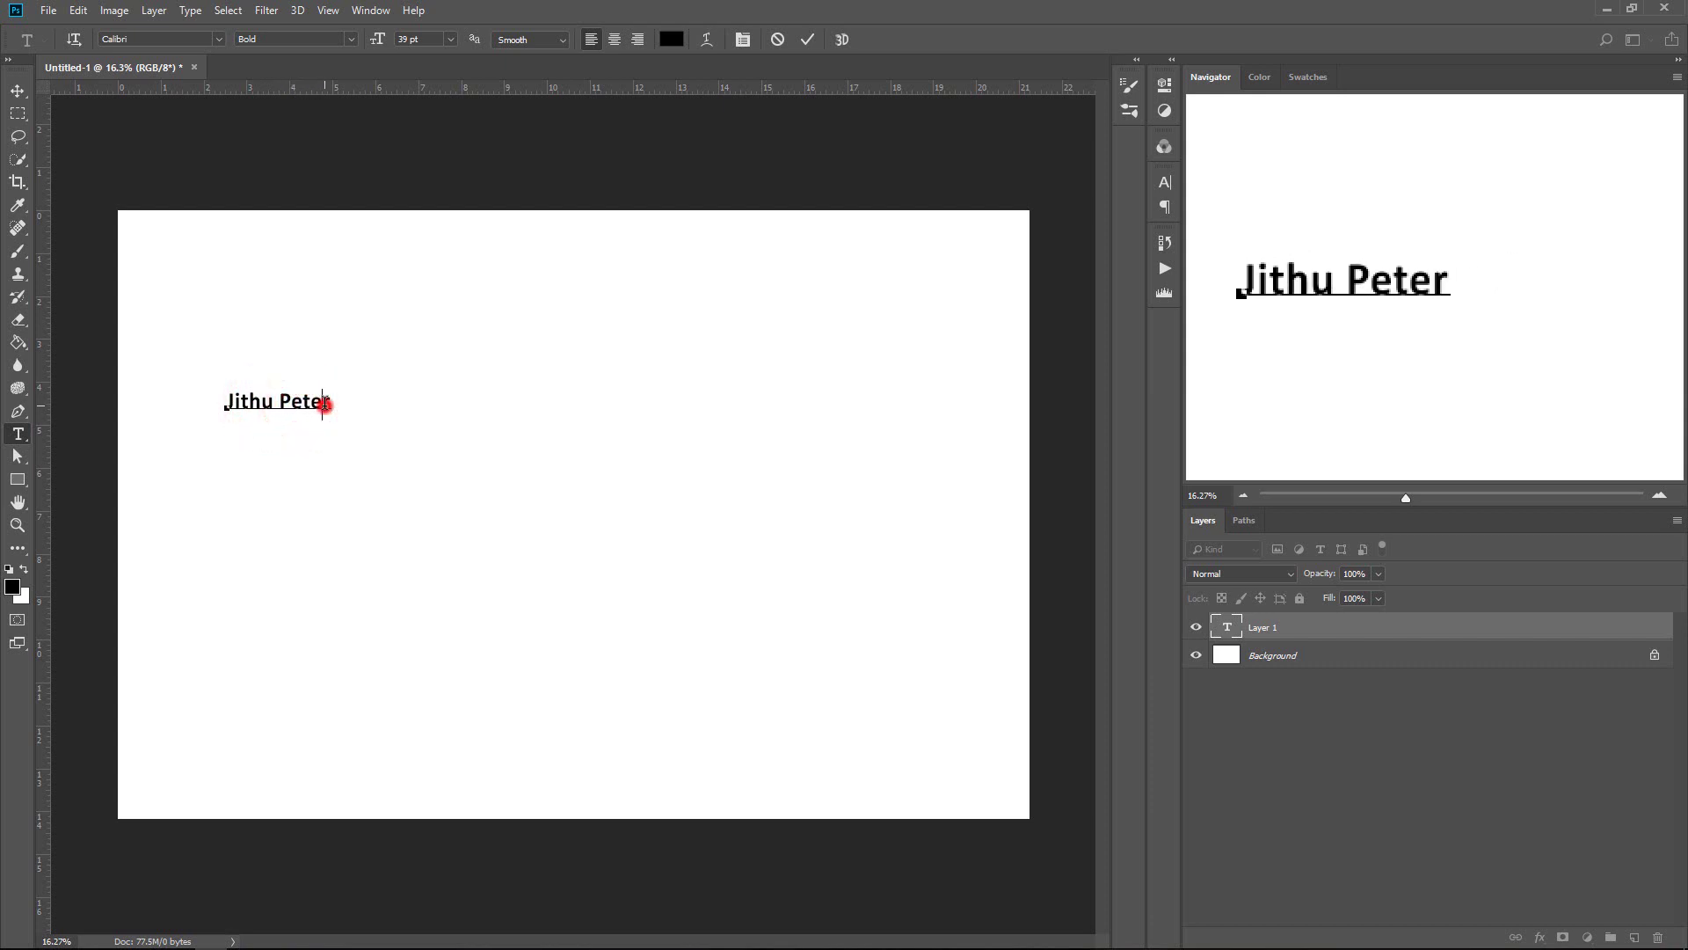
left_click(238, 403)
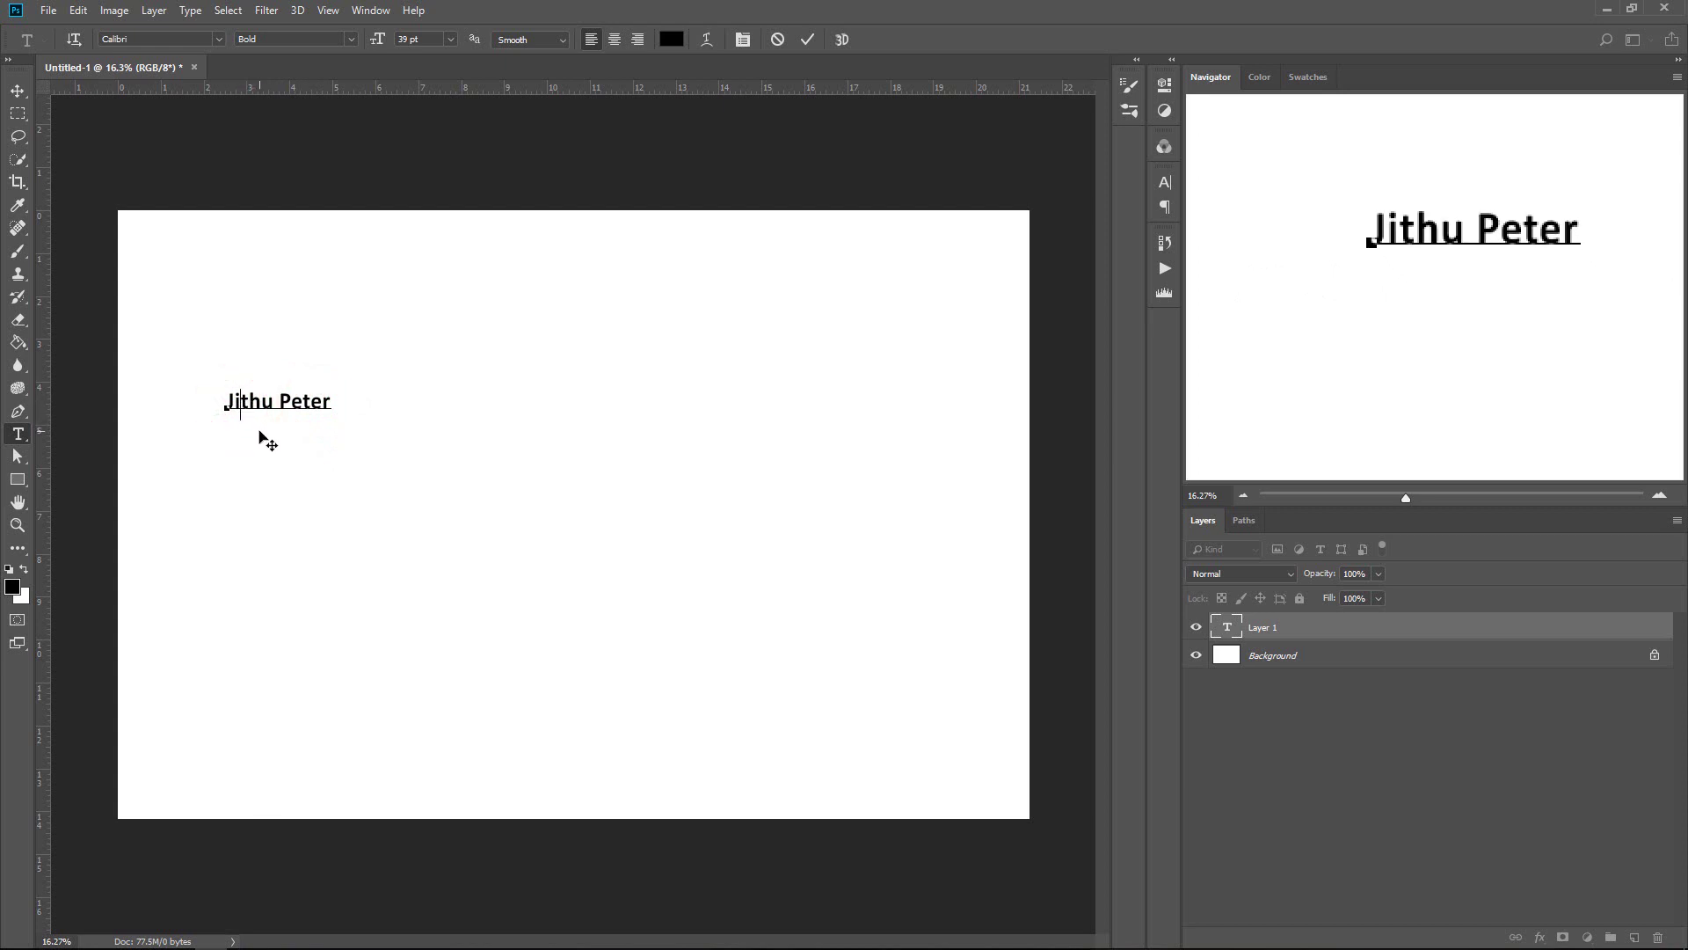
mouse_move(262, 435)
left_mouse_down()
mouse_move(543, 584)
mouse_move(493, 568)
mouse_move(501, 550)
left_mouse_up()
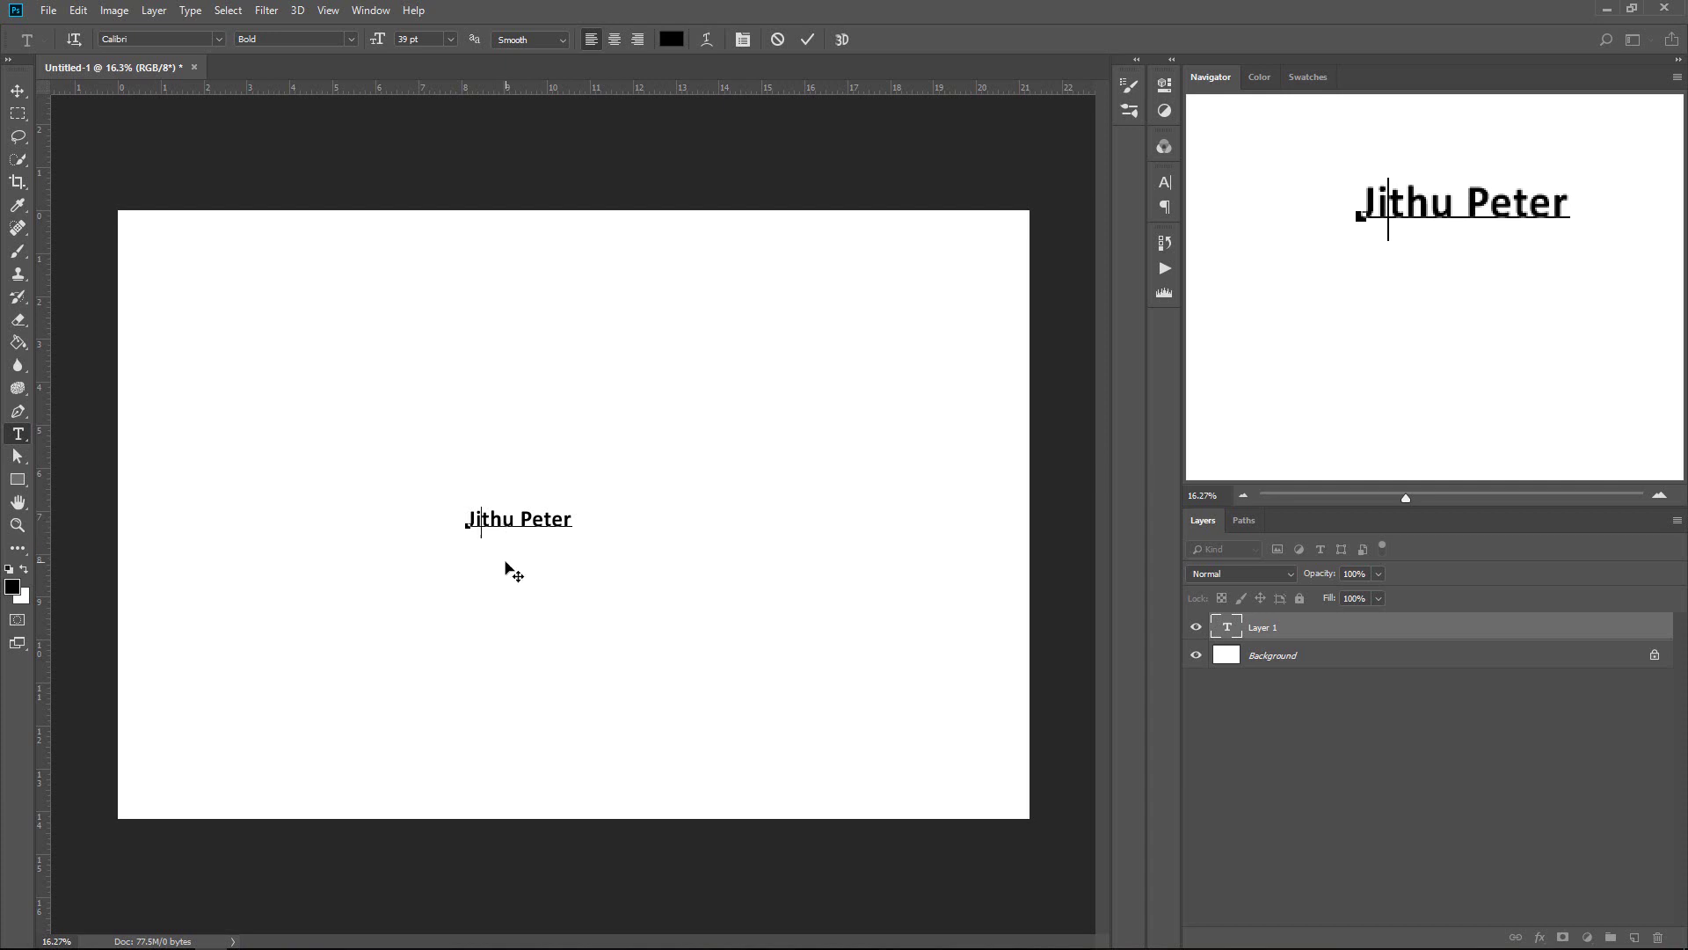
left_click_drag(560, 524, 614, 524)
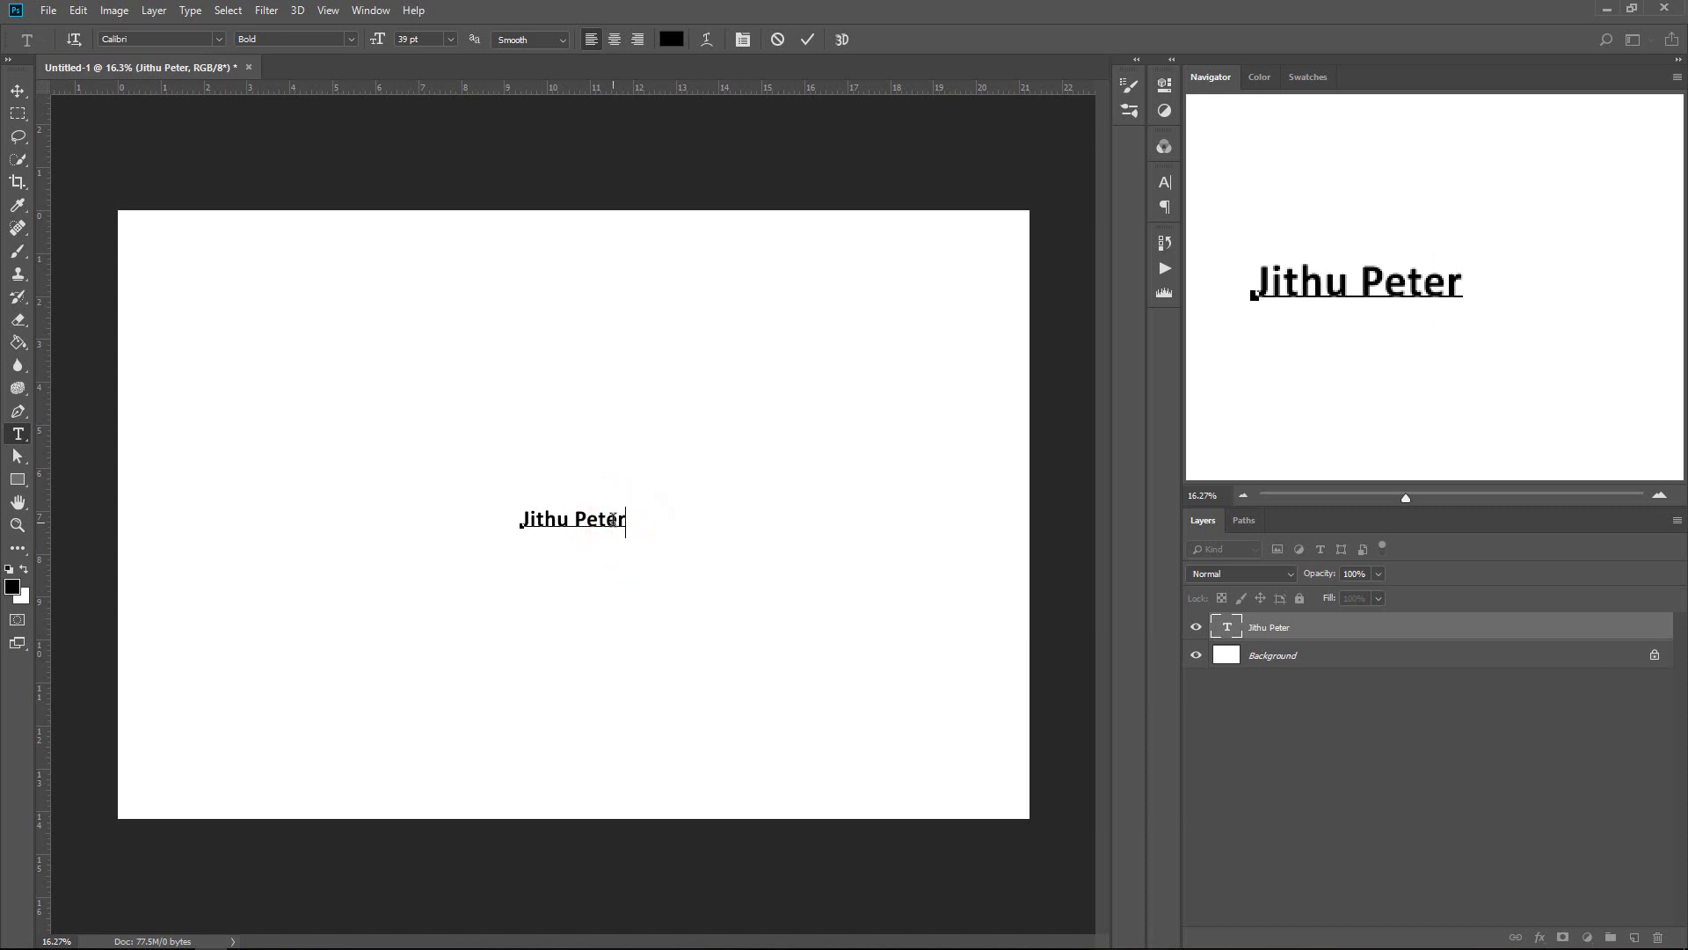
left_click(17, 93)
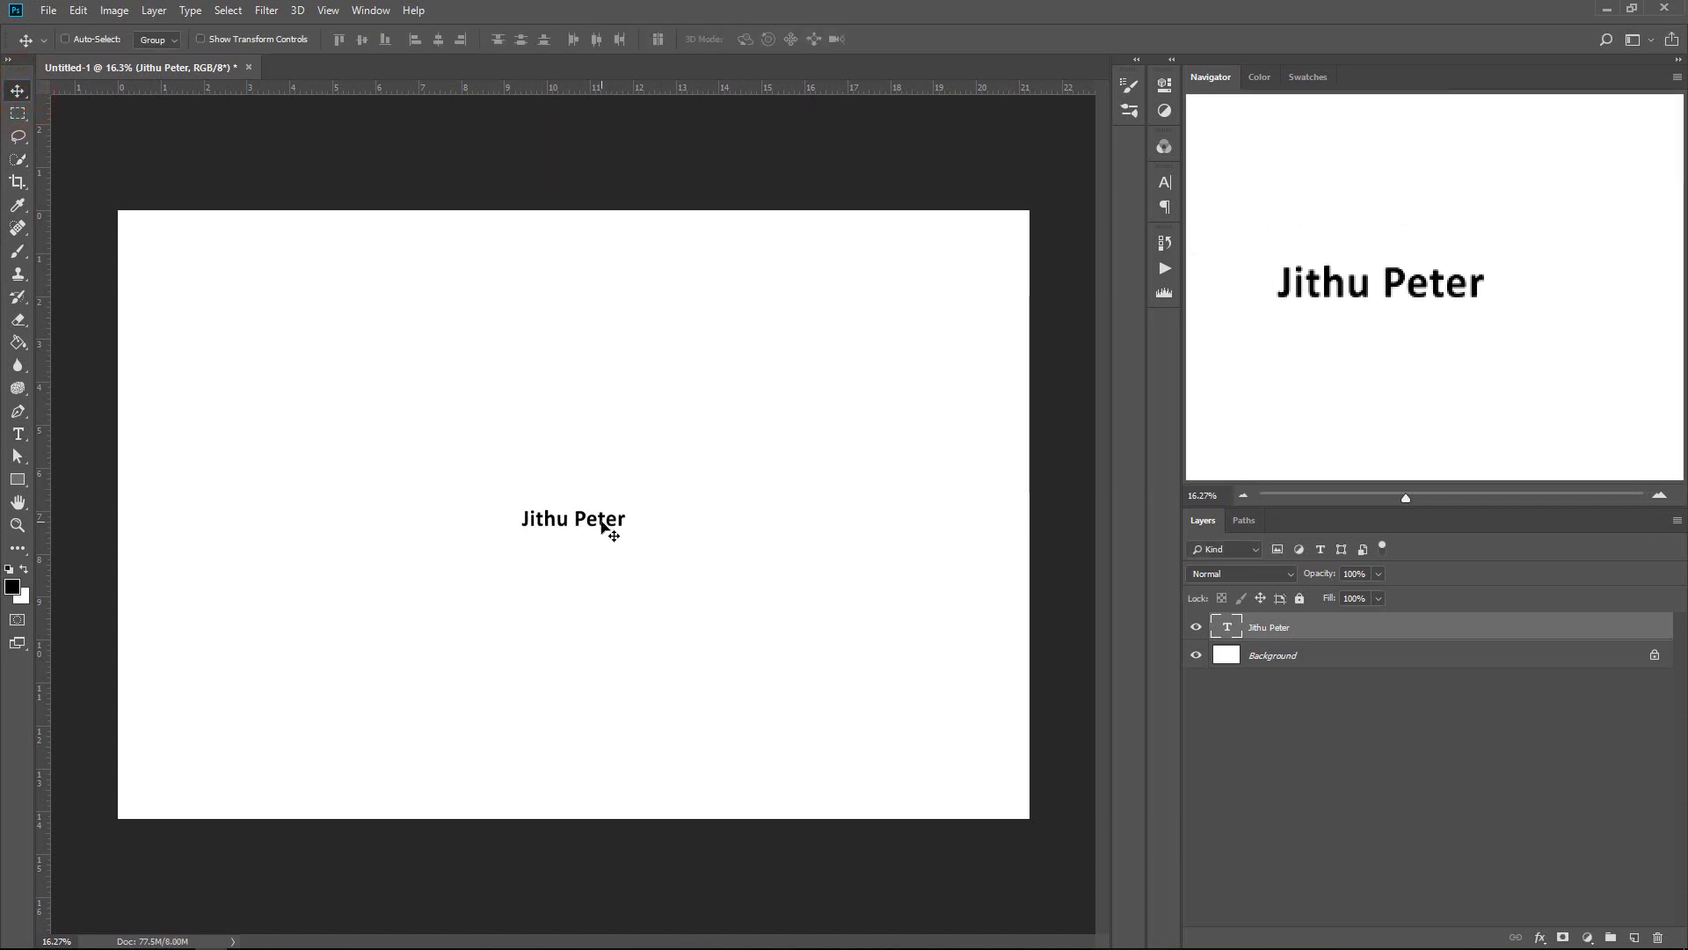
Step: Re-enter the heading text, place the caret after 'Peter', and commit the edit
key("t")
left_click(601, 520)
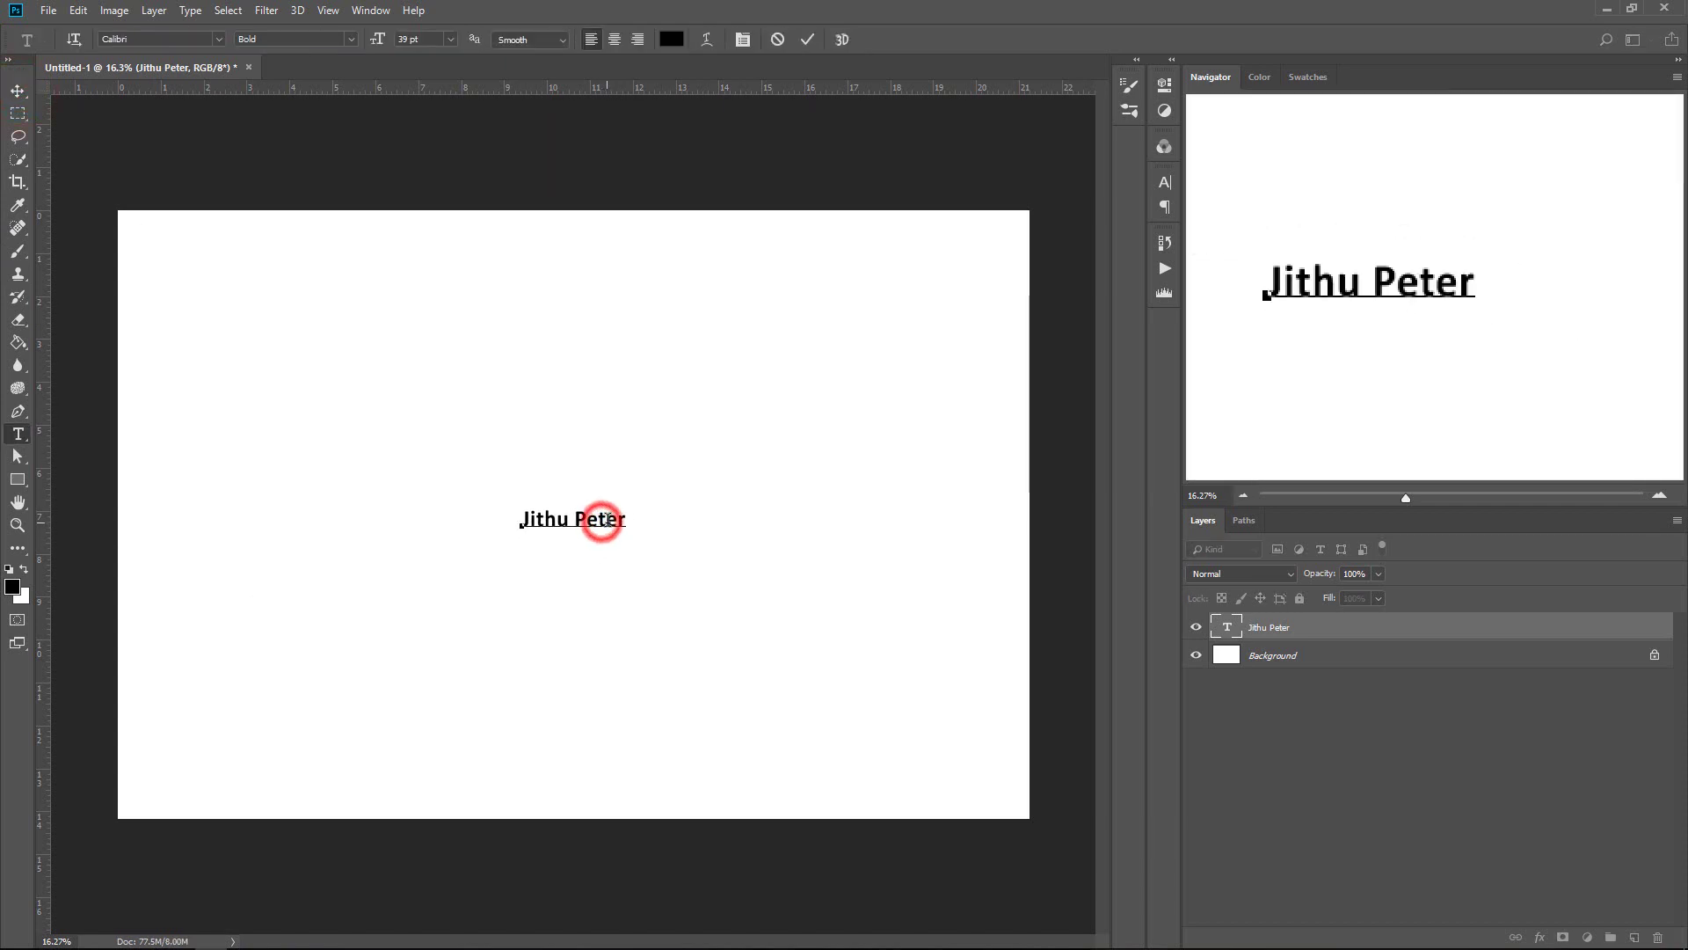
left_click(621, 520)
left_click(625, 520)
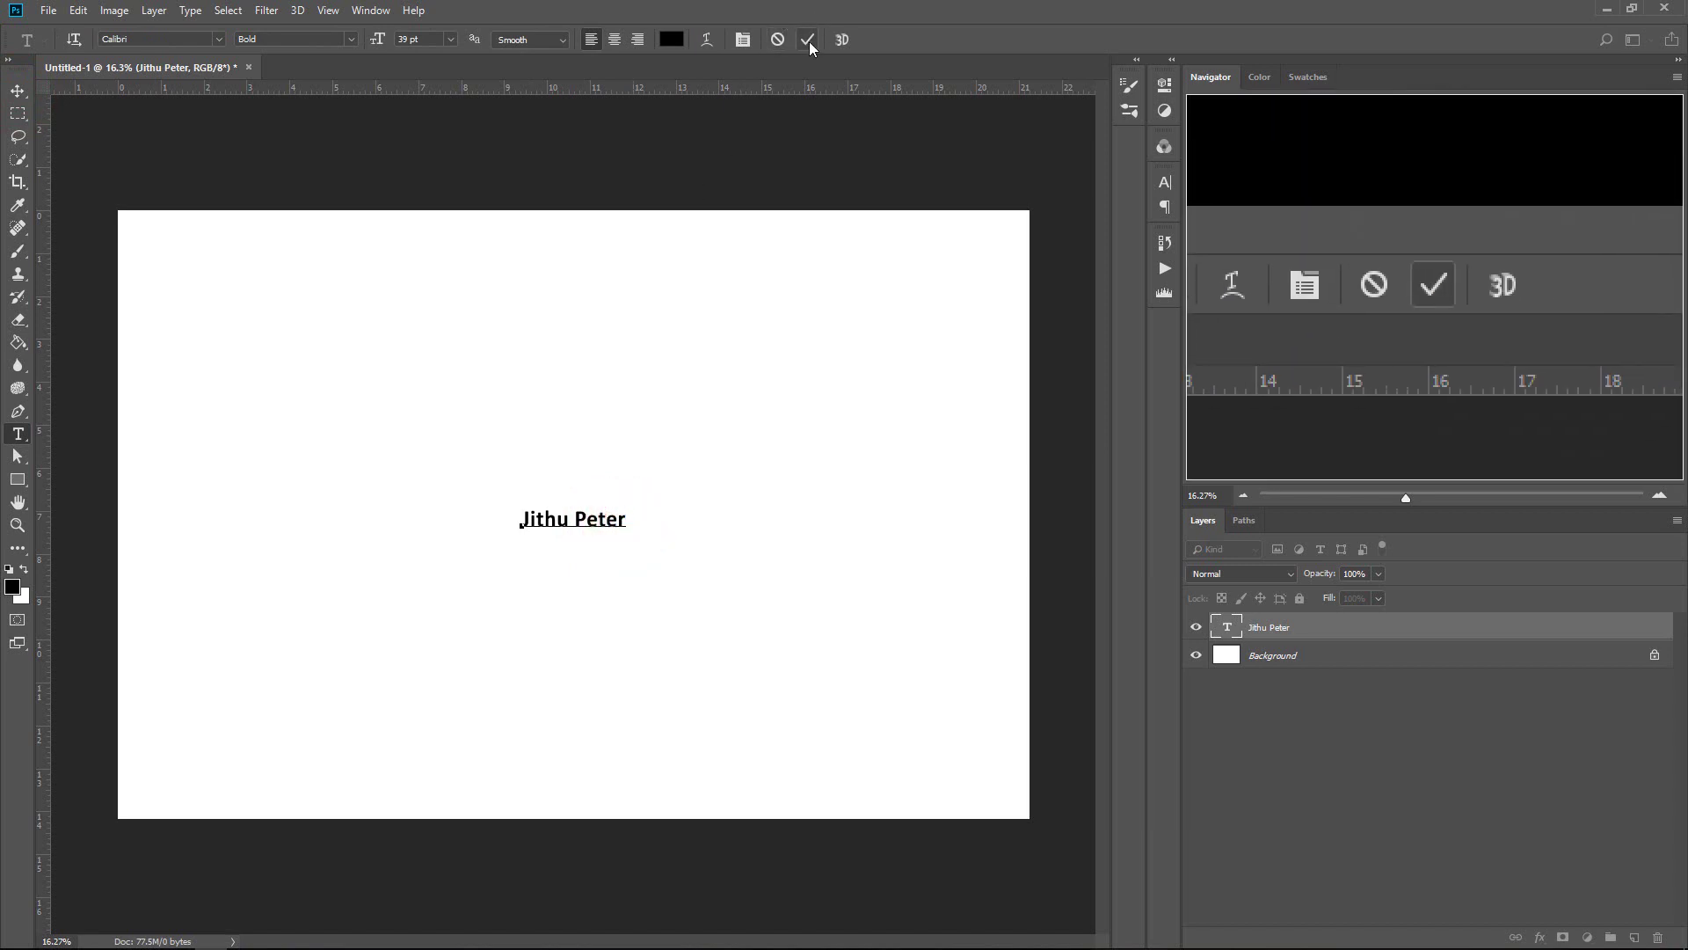
left_click(809, 40)
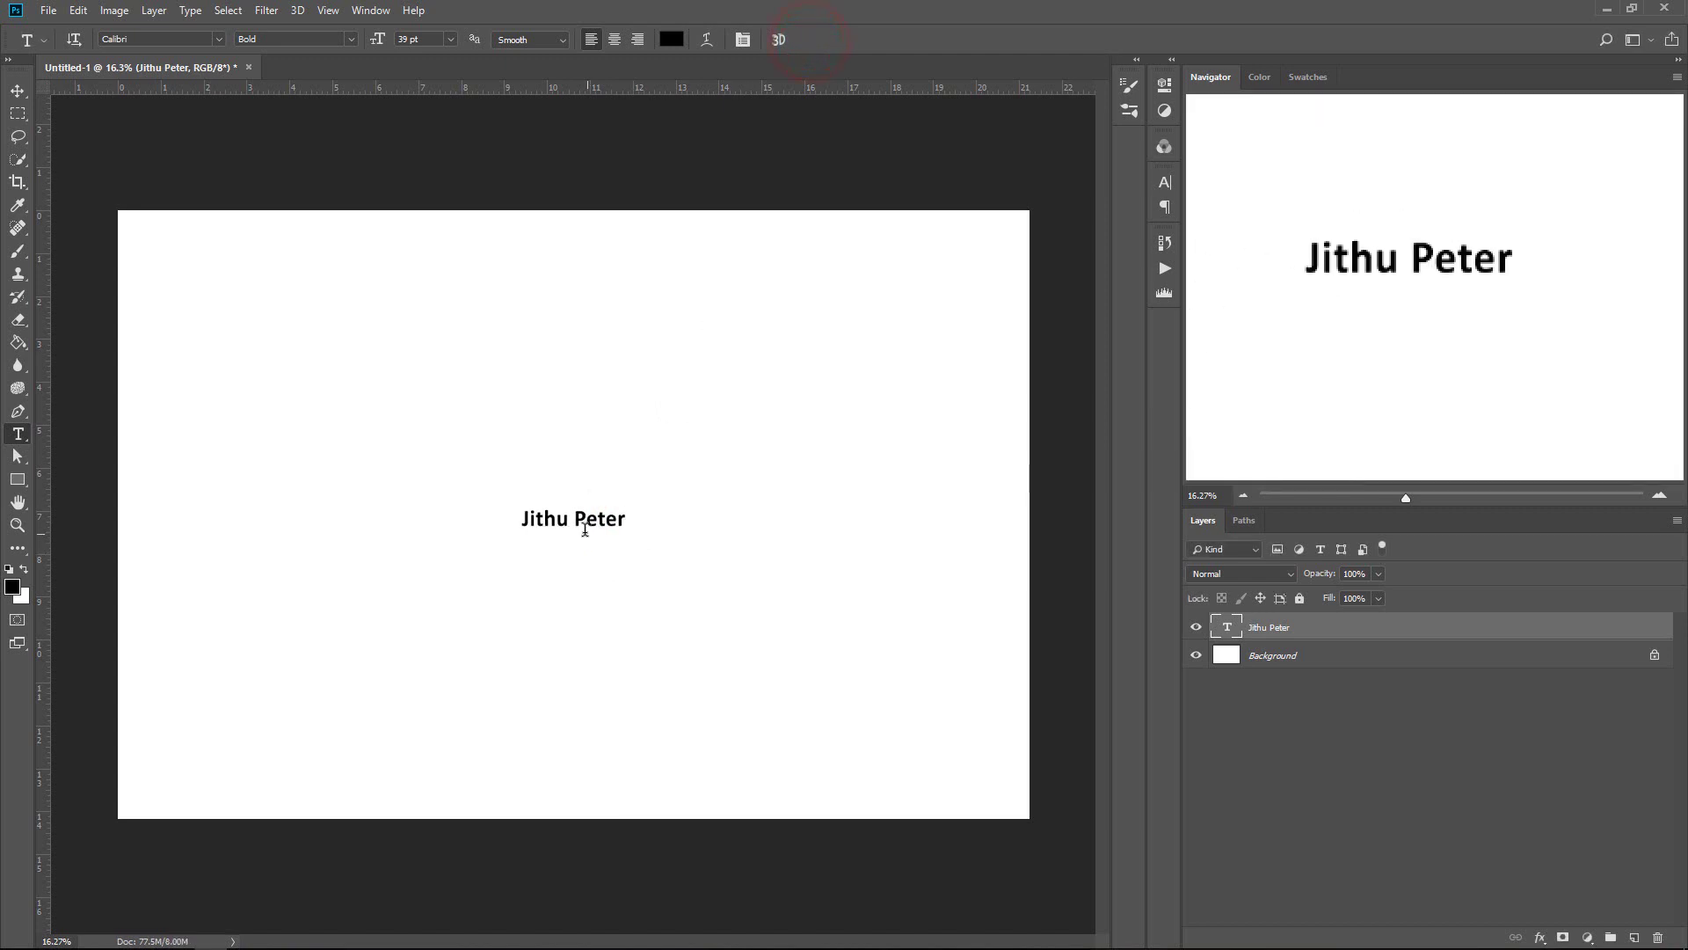
left_click(582, 520)
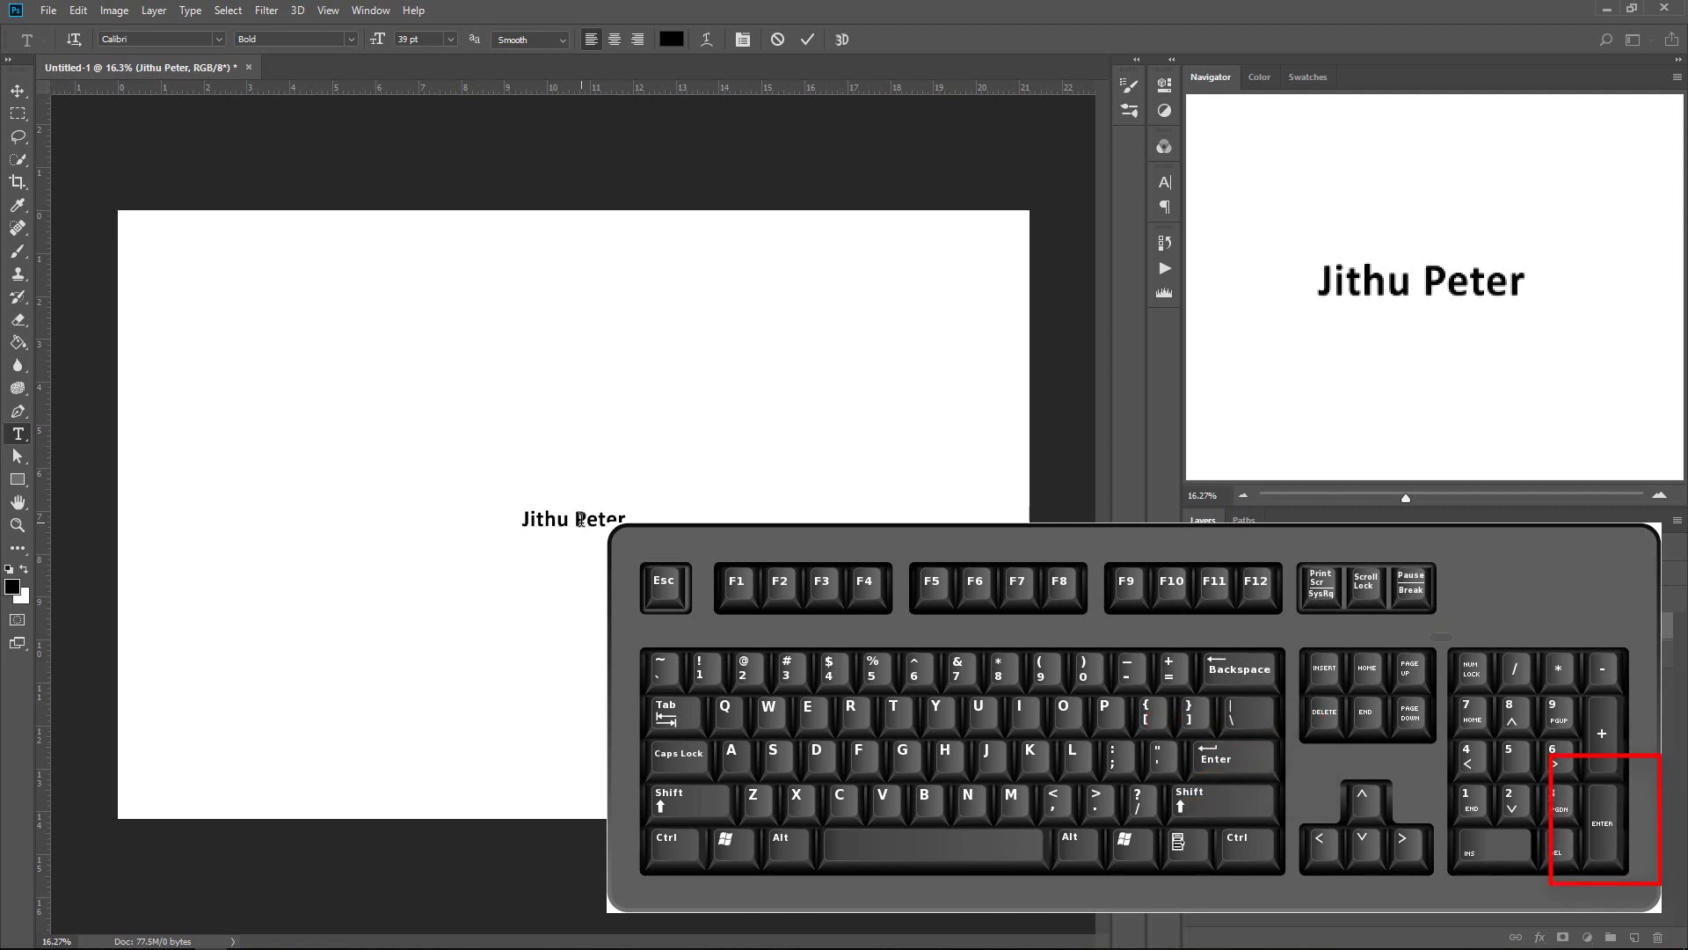
key("KP_Enter")
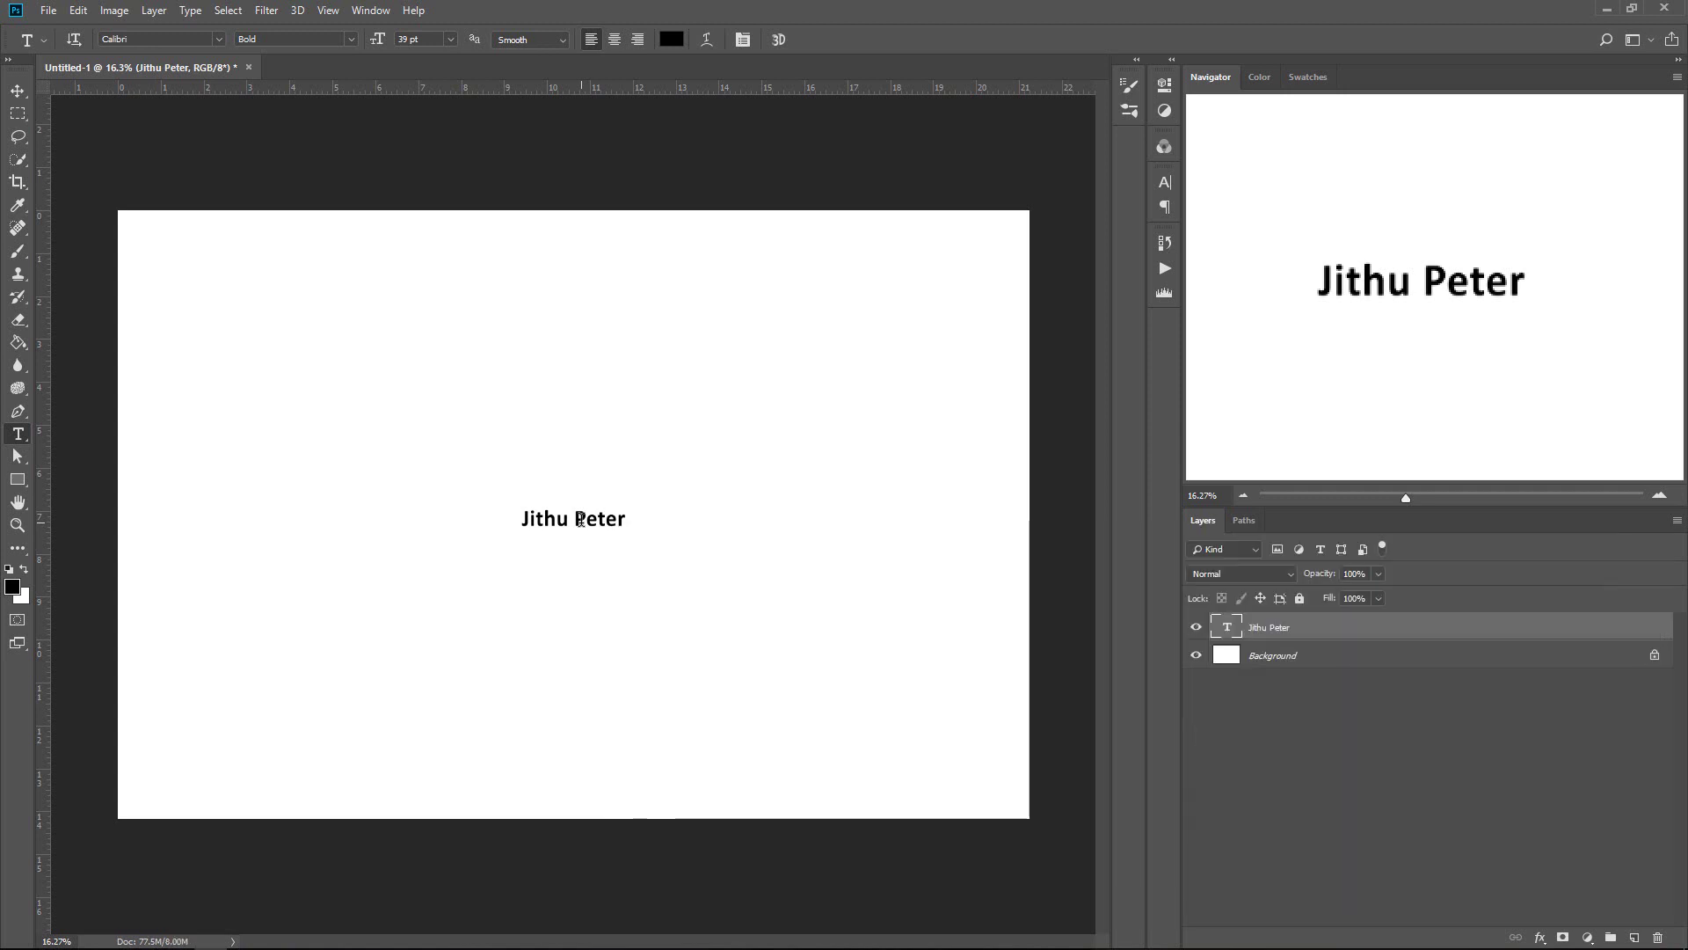
left_click(557, 523)
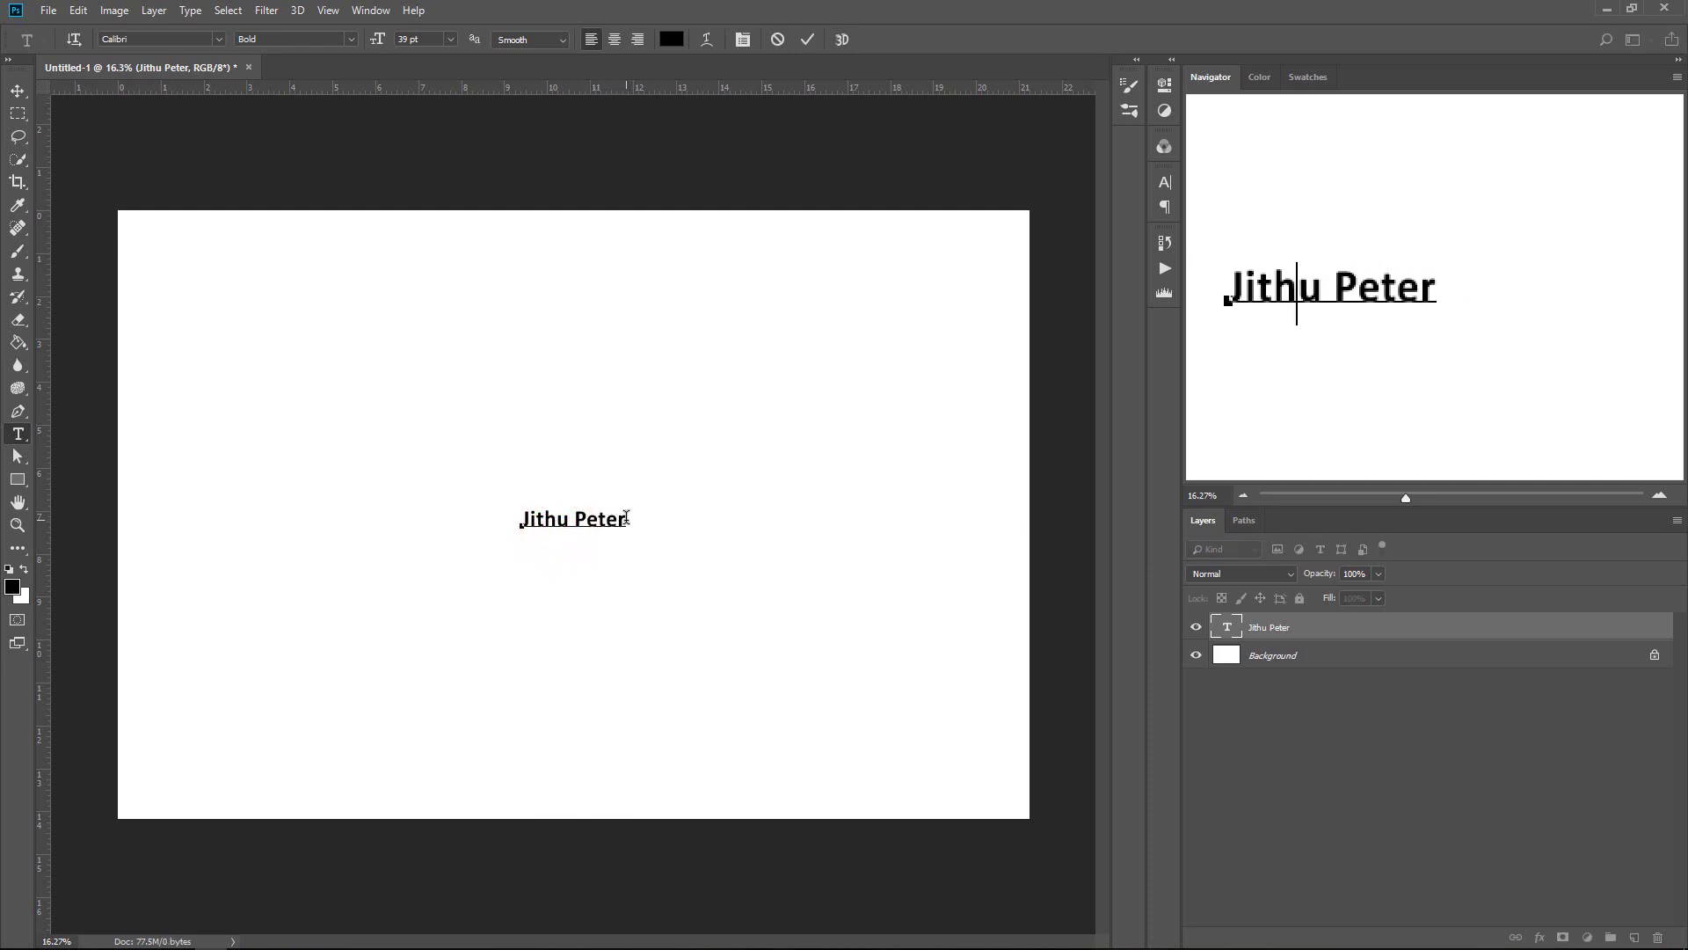
left_click_drag(626, 517, 507, 512)
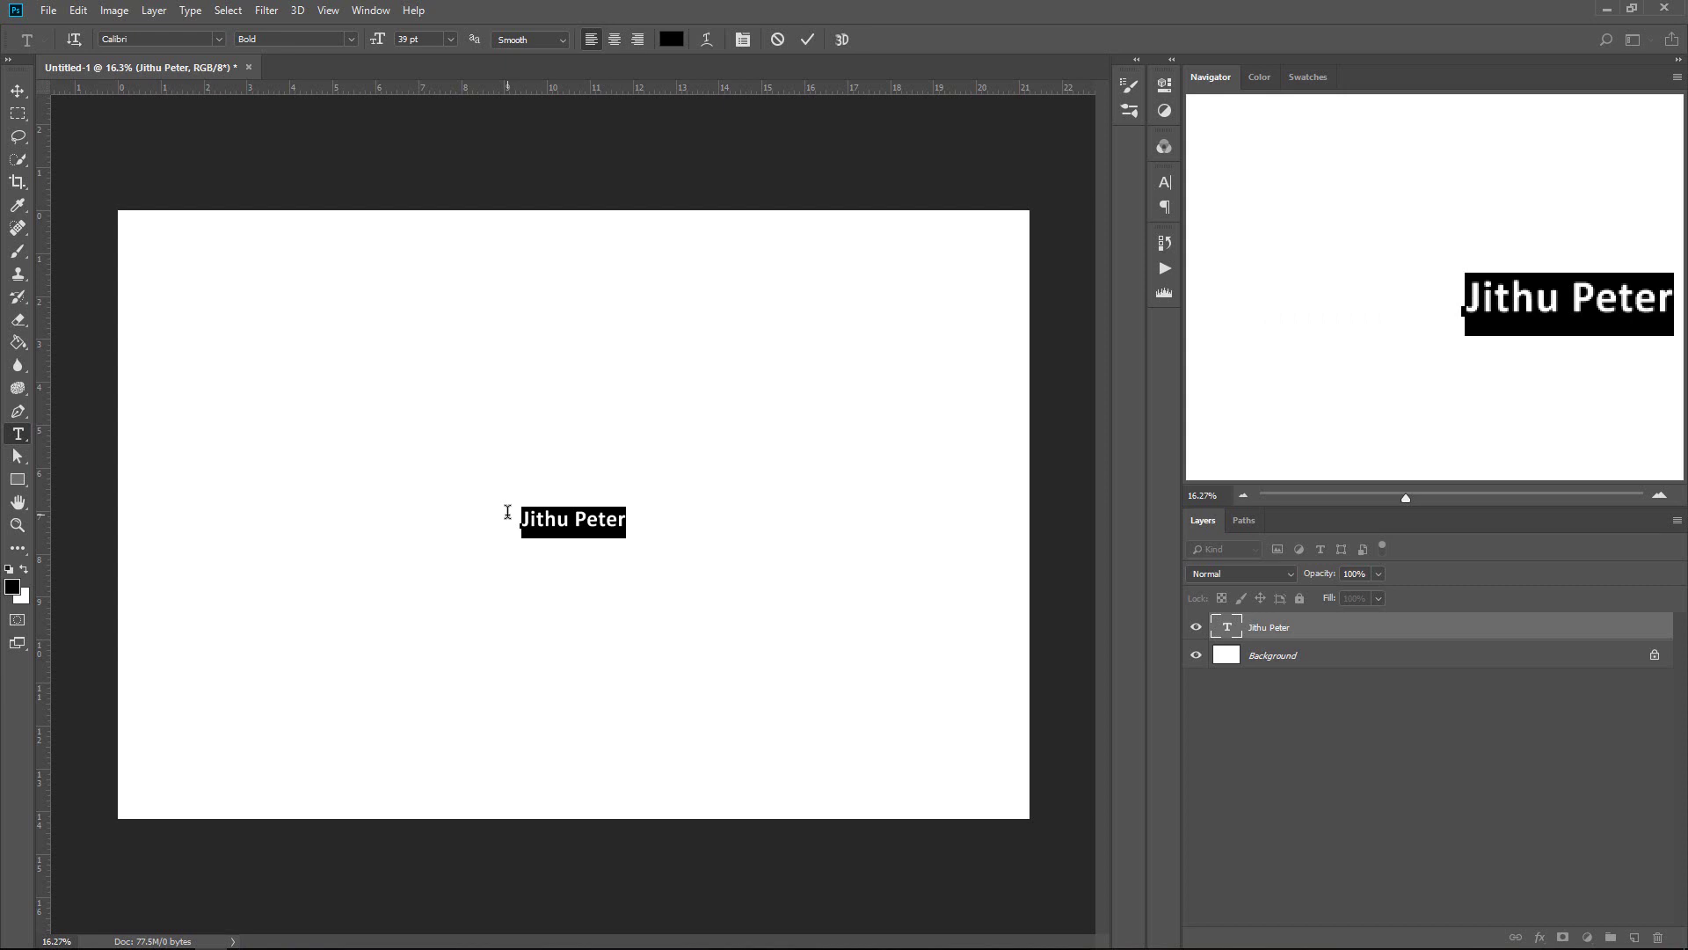
left_click(519, 520)
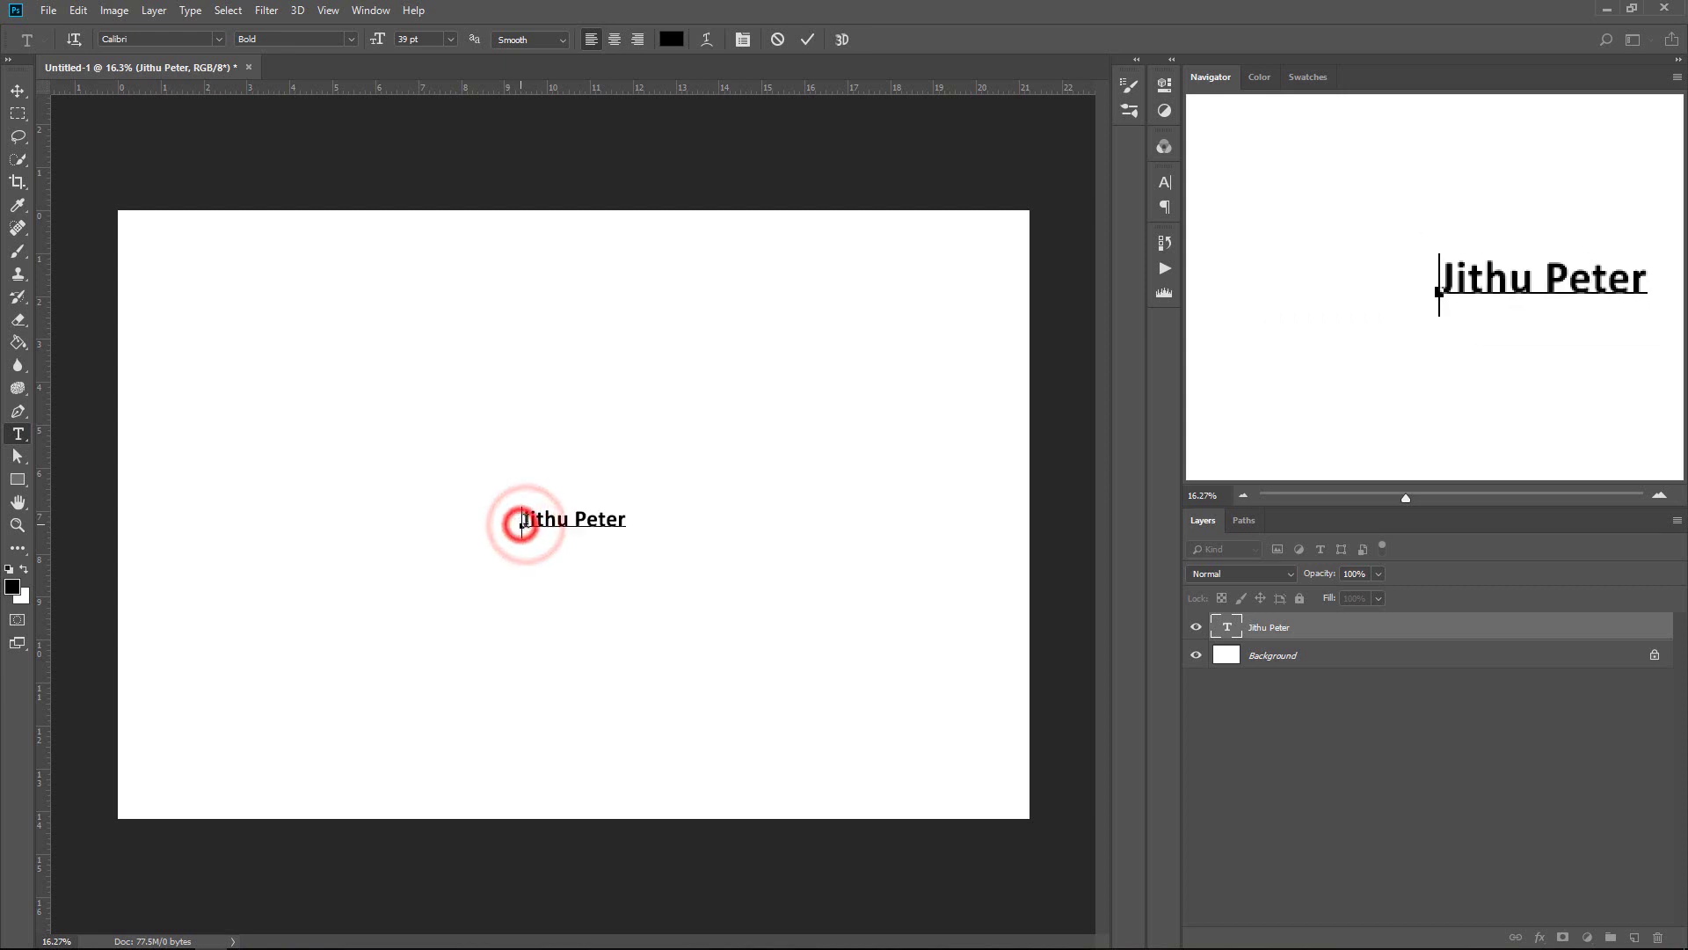
left_click_drag(520, 521, 626, 519)
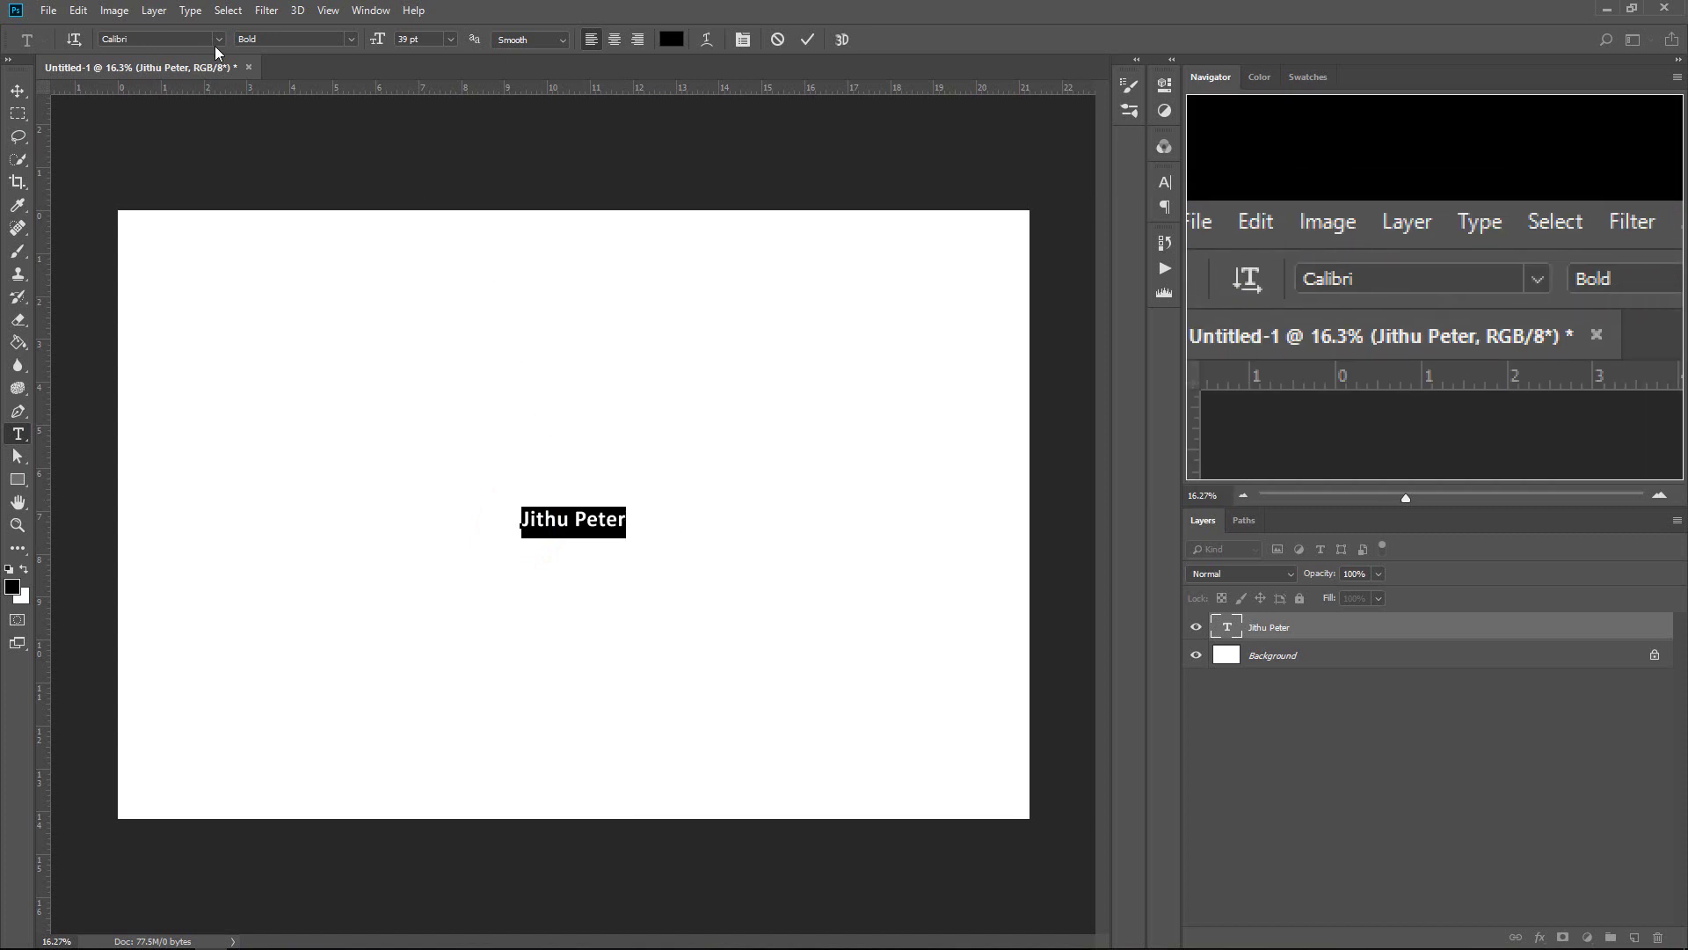
Step: Change the heading font to Blackoak Std Regular and enlarge it to 110 pt
left_click(219, 39)
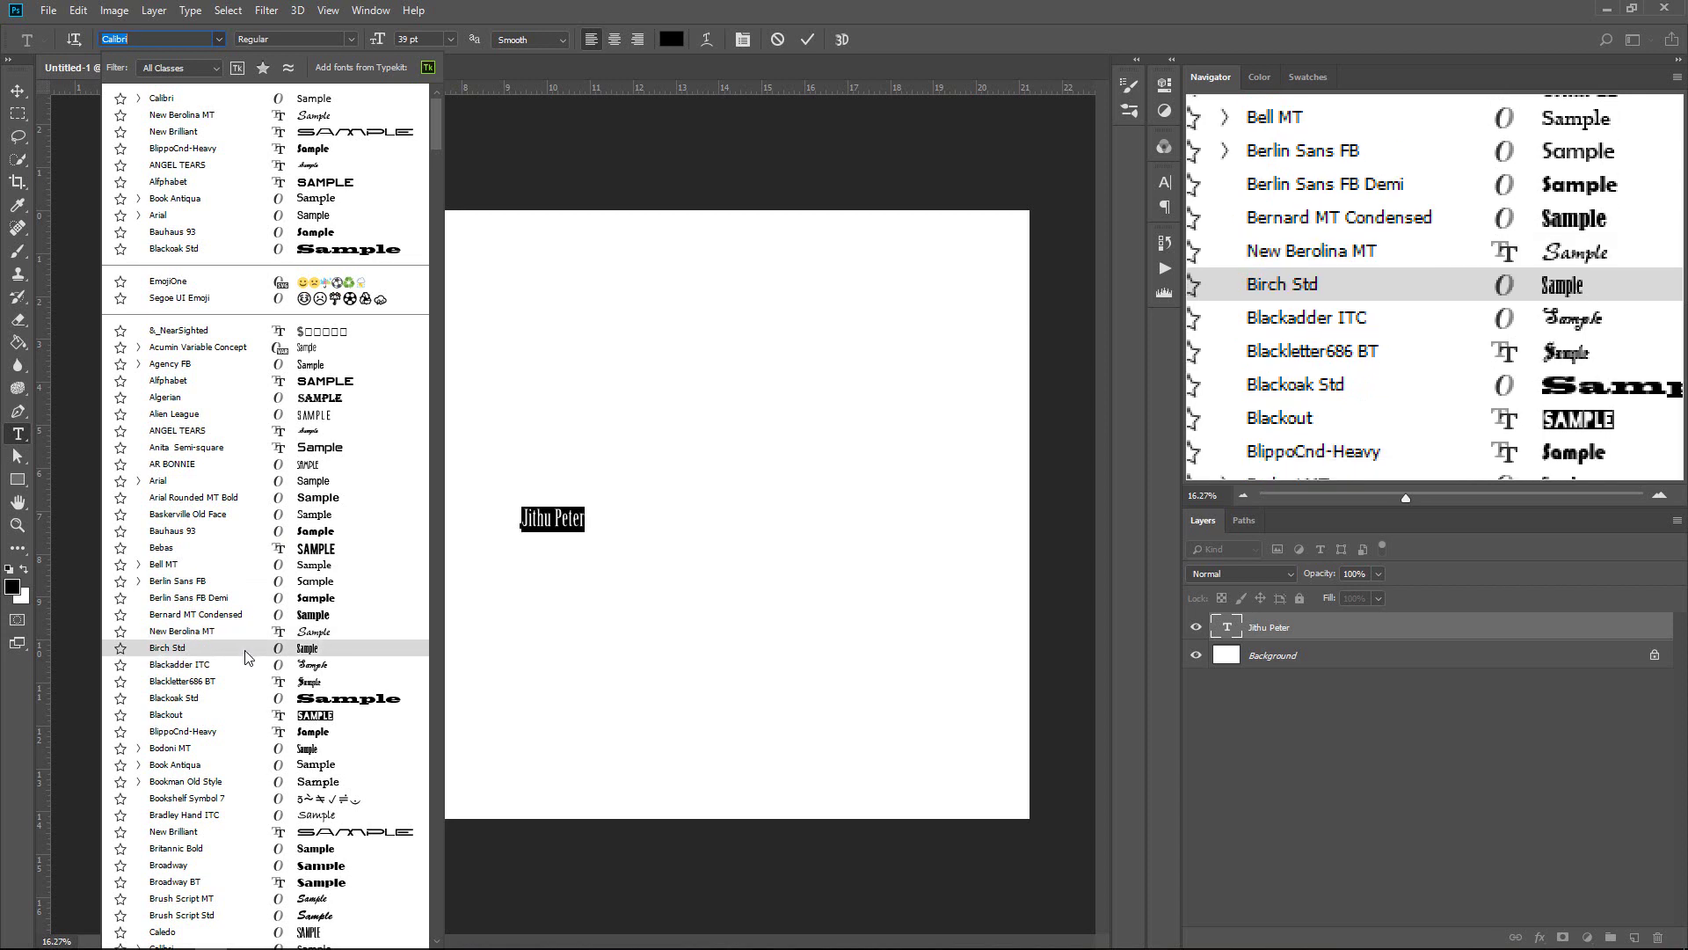
left_click(234, 706)
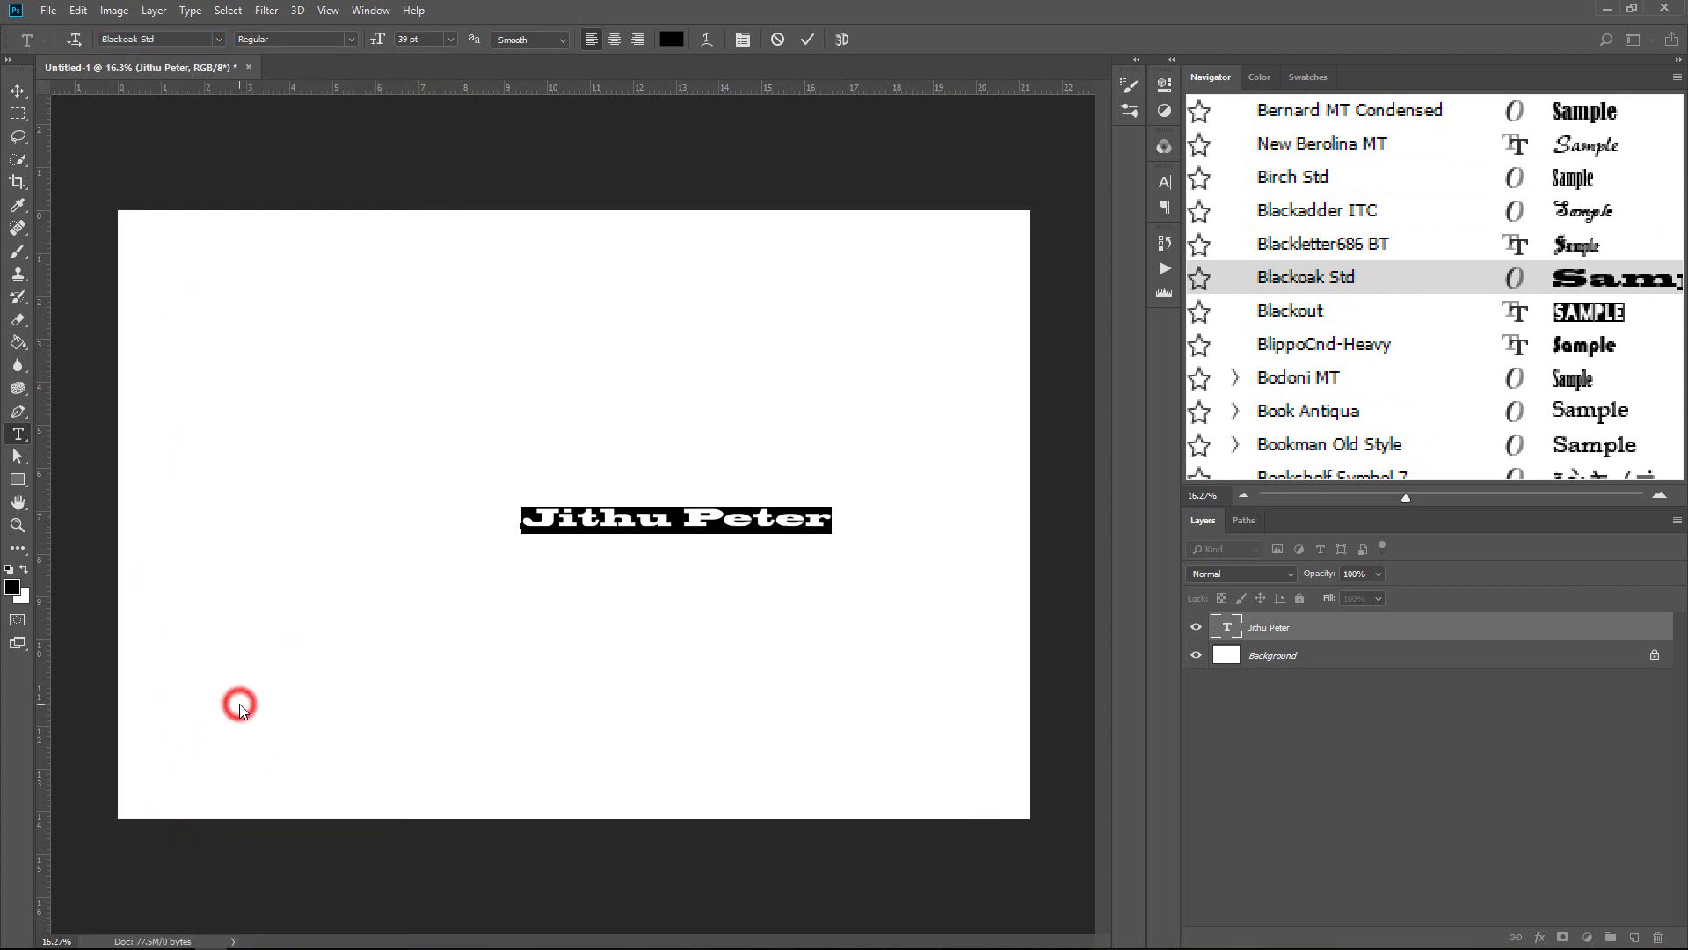
key("ctrl+shift+period")
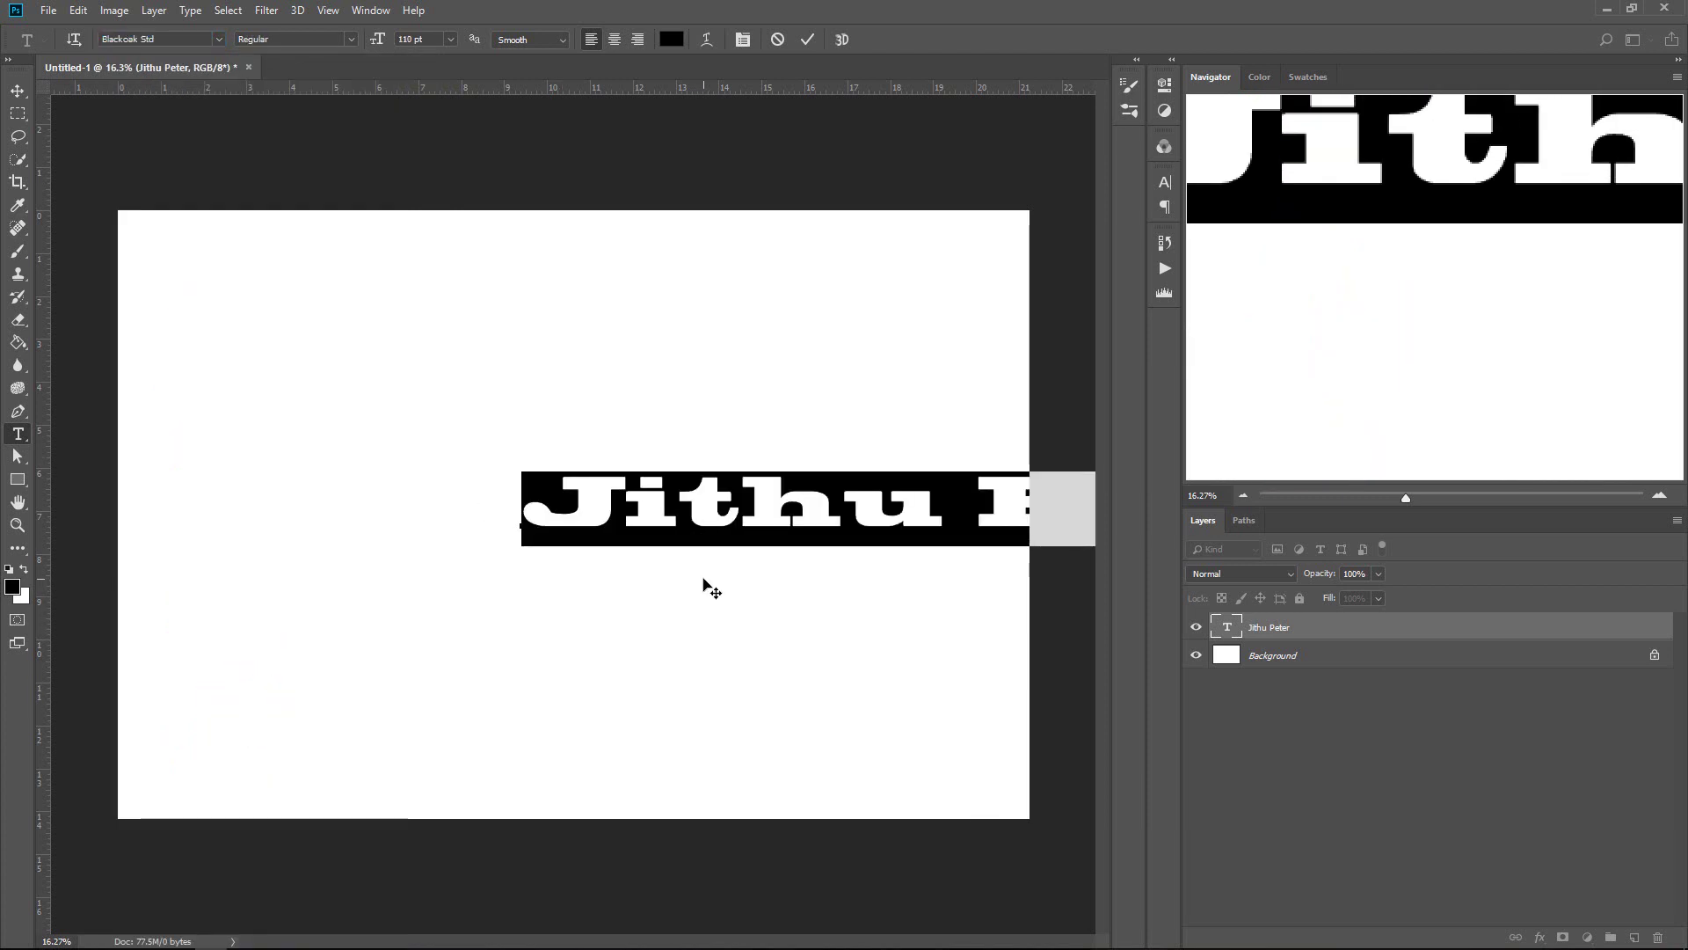
Step: Shift the heading left within the page, reduce it to 101 pt, and commit
left_click_drag(701, 581, 318, 564)
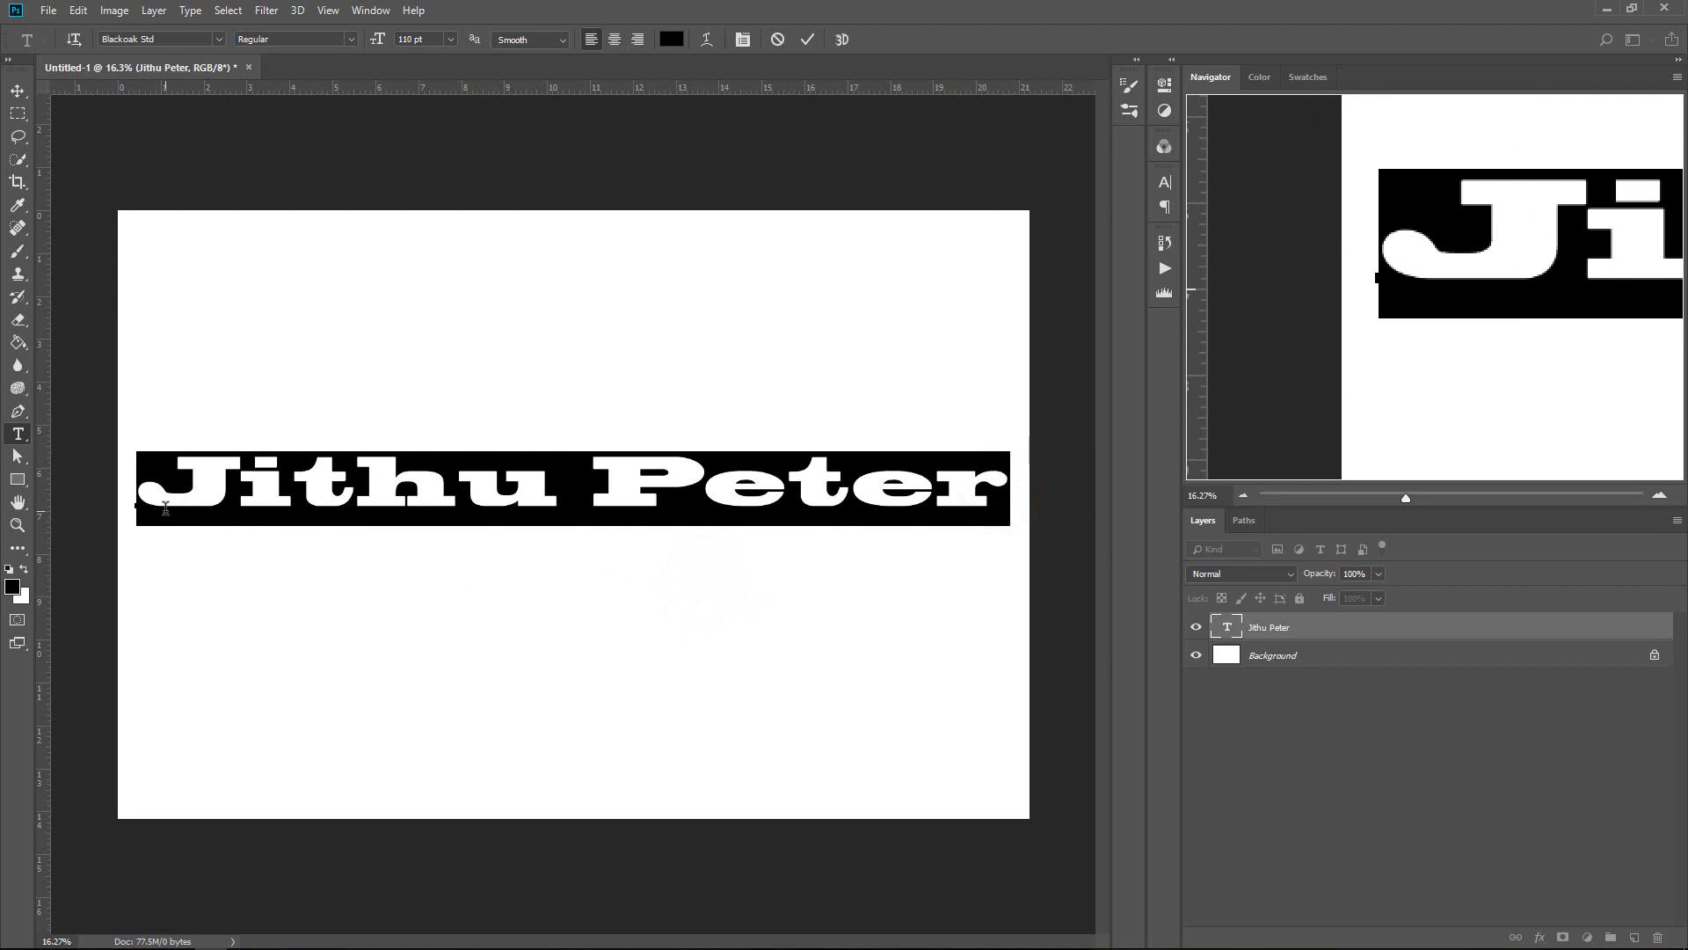
mouse_move(377, 40)
left_mouse_down()
mouse_move(399, 45)
mouse_move(373, 39)
left_mouse_up()
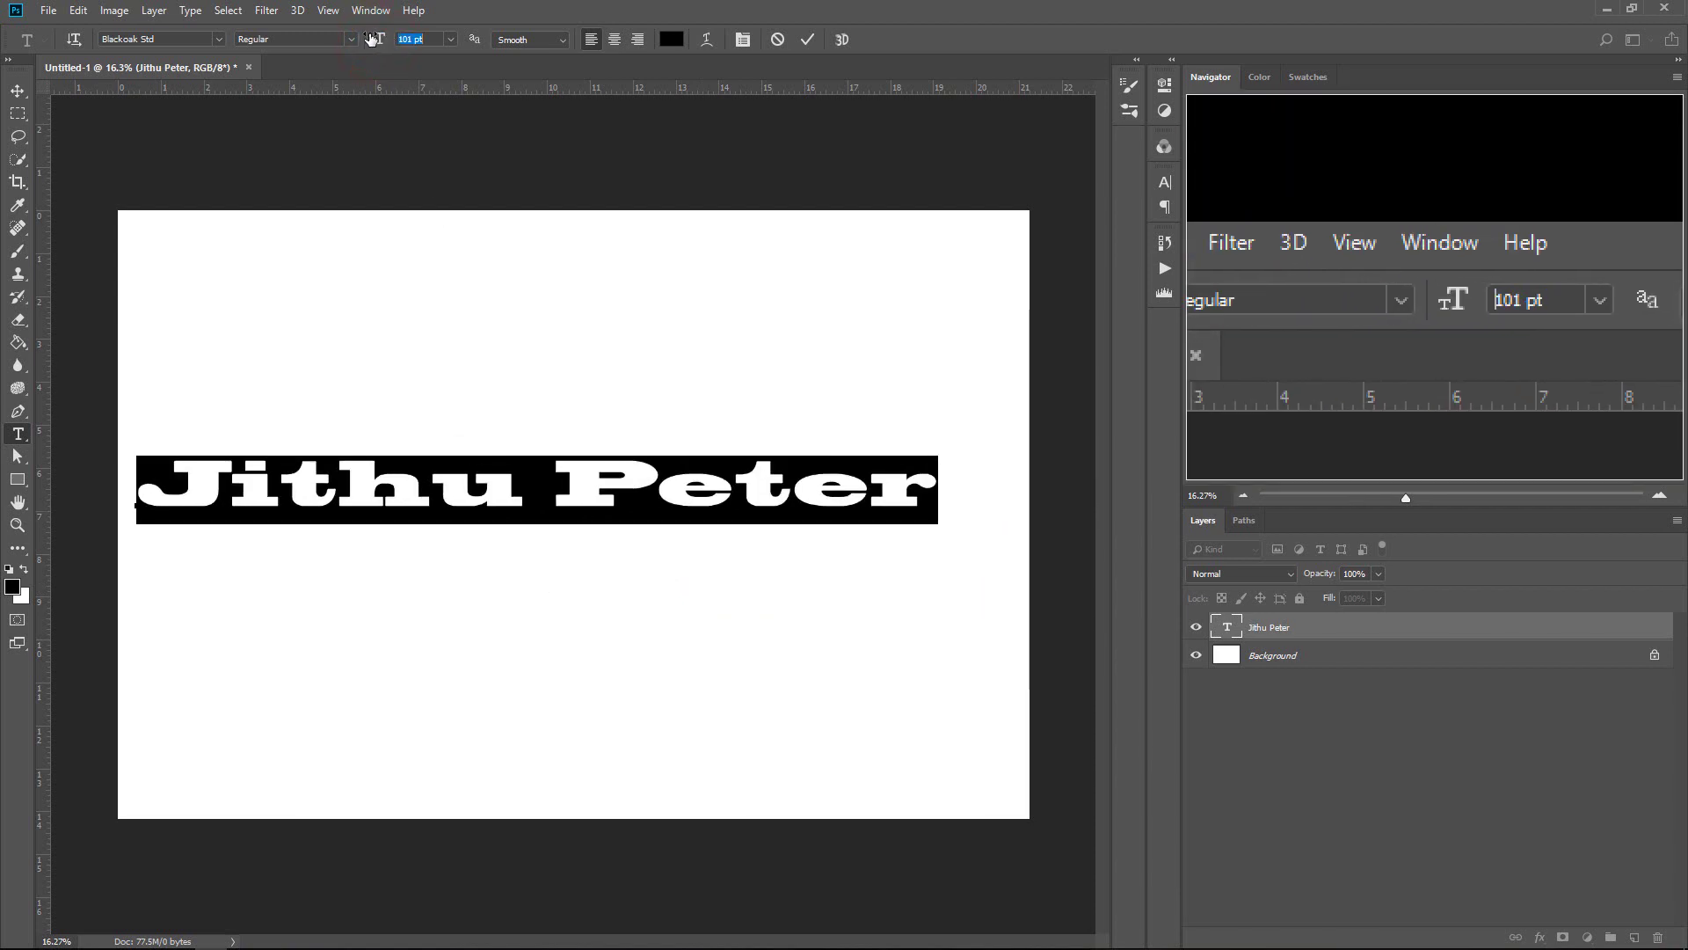
left_click(856, 554)
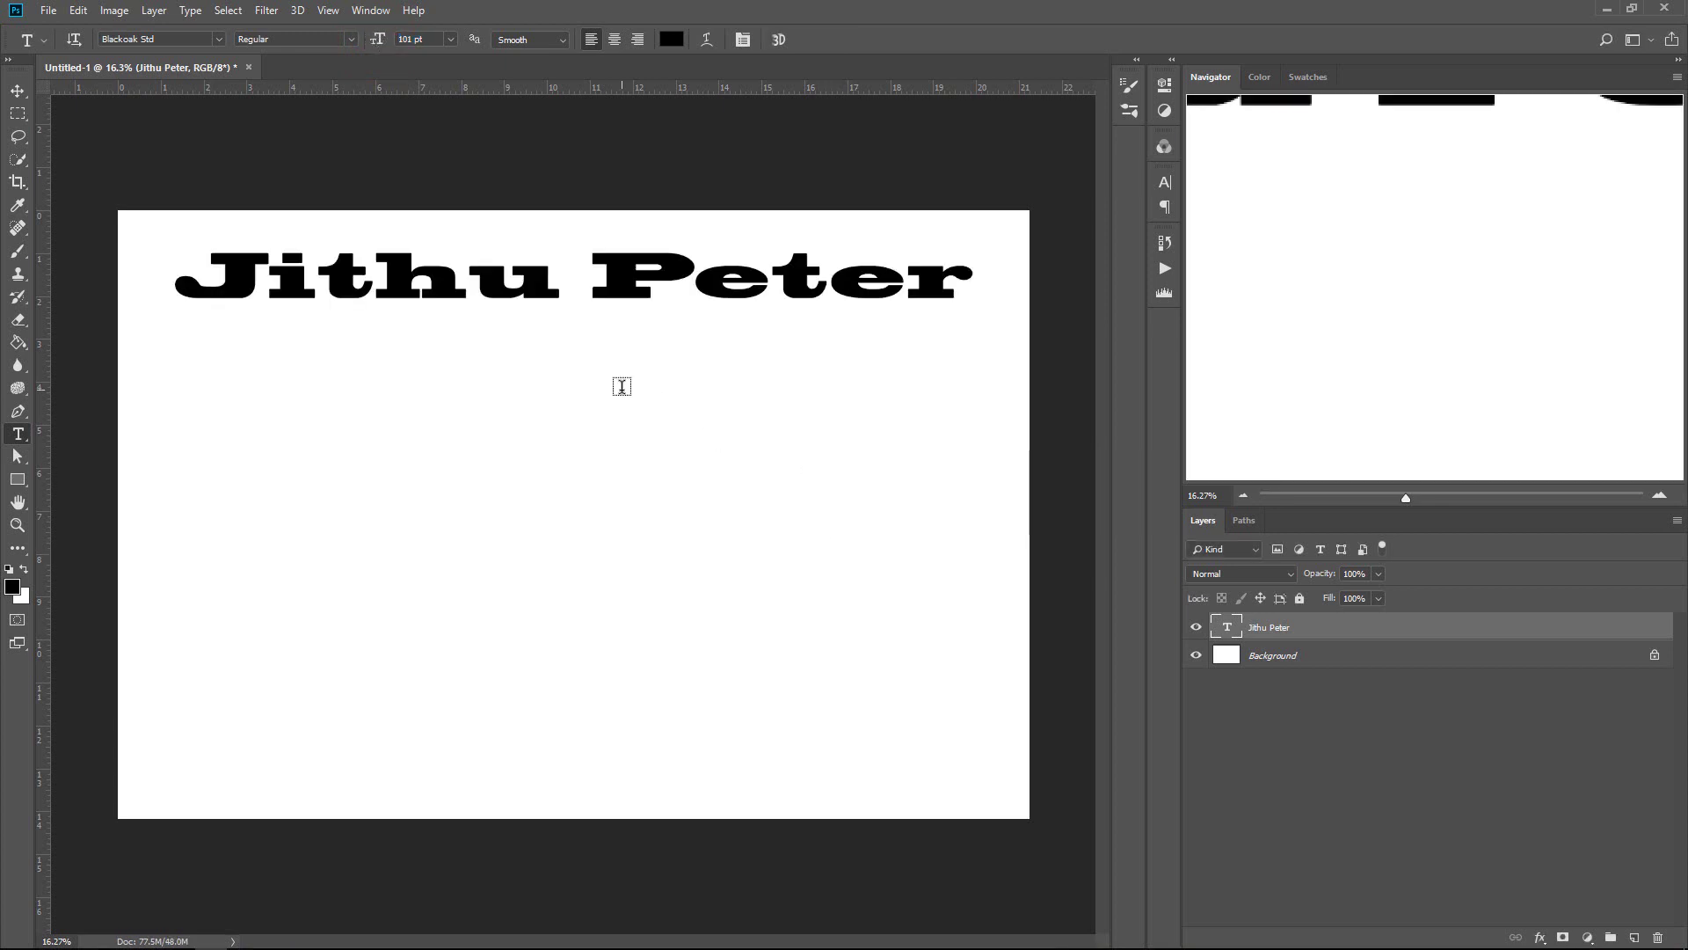
left_click(193, 362)
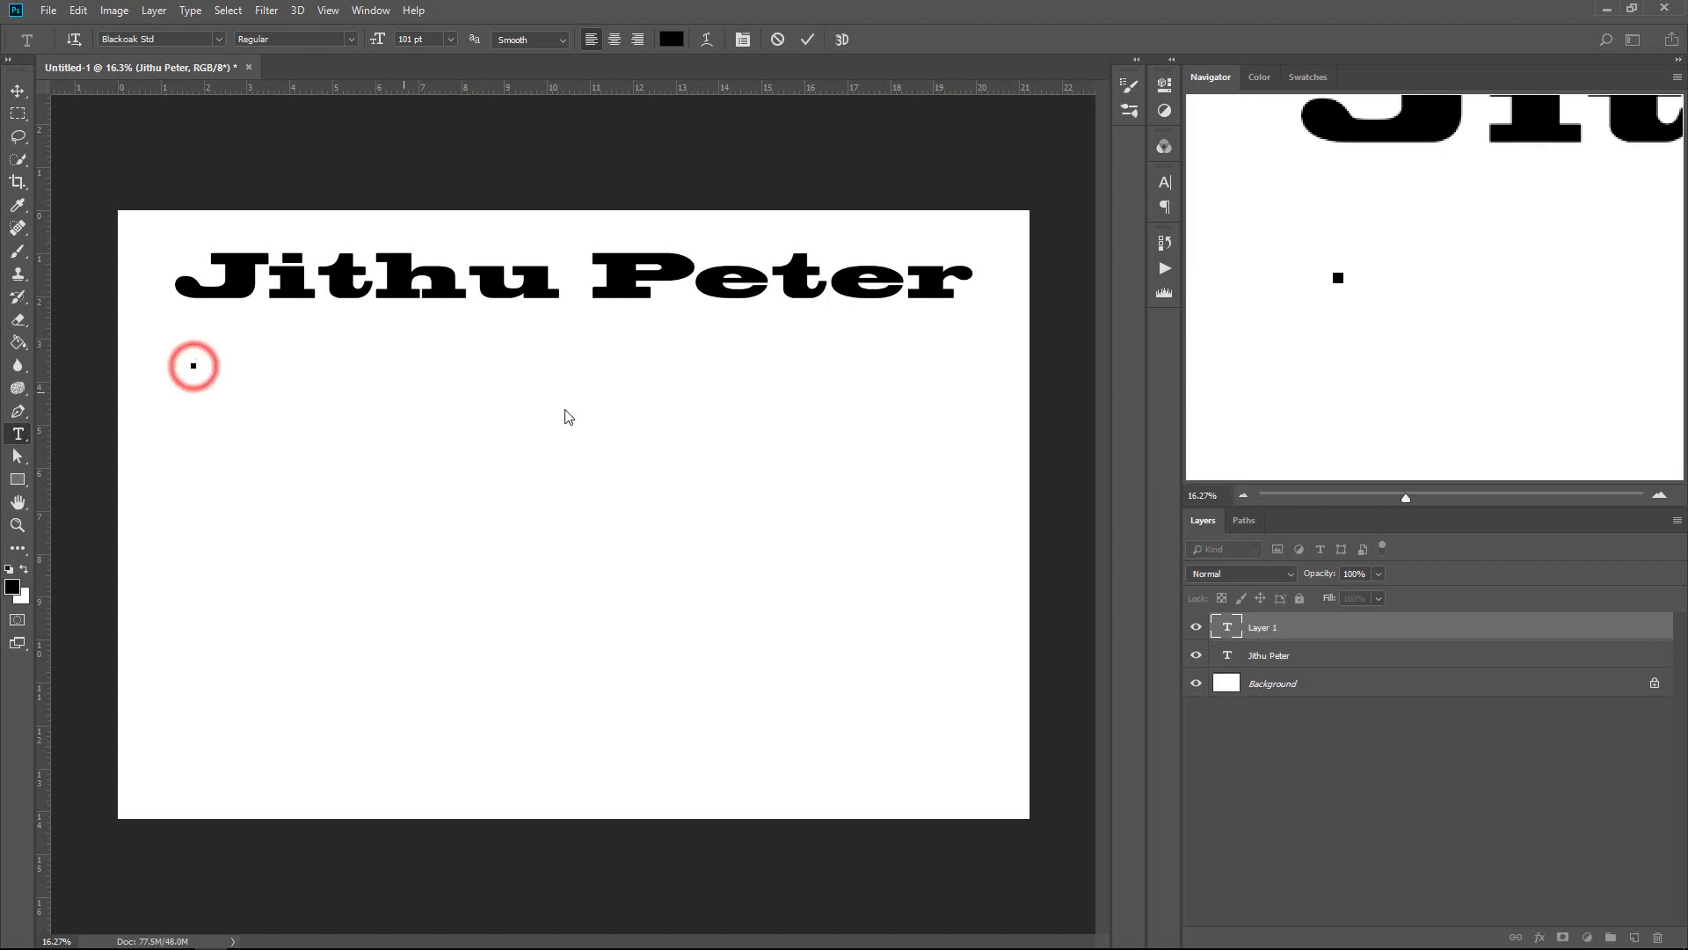
type("jtijhoitjhoitj")
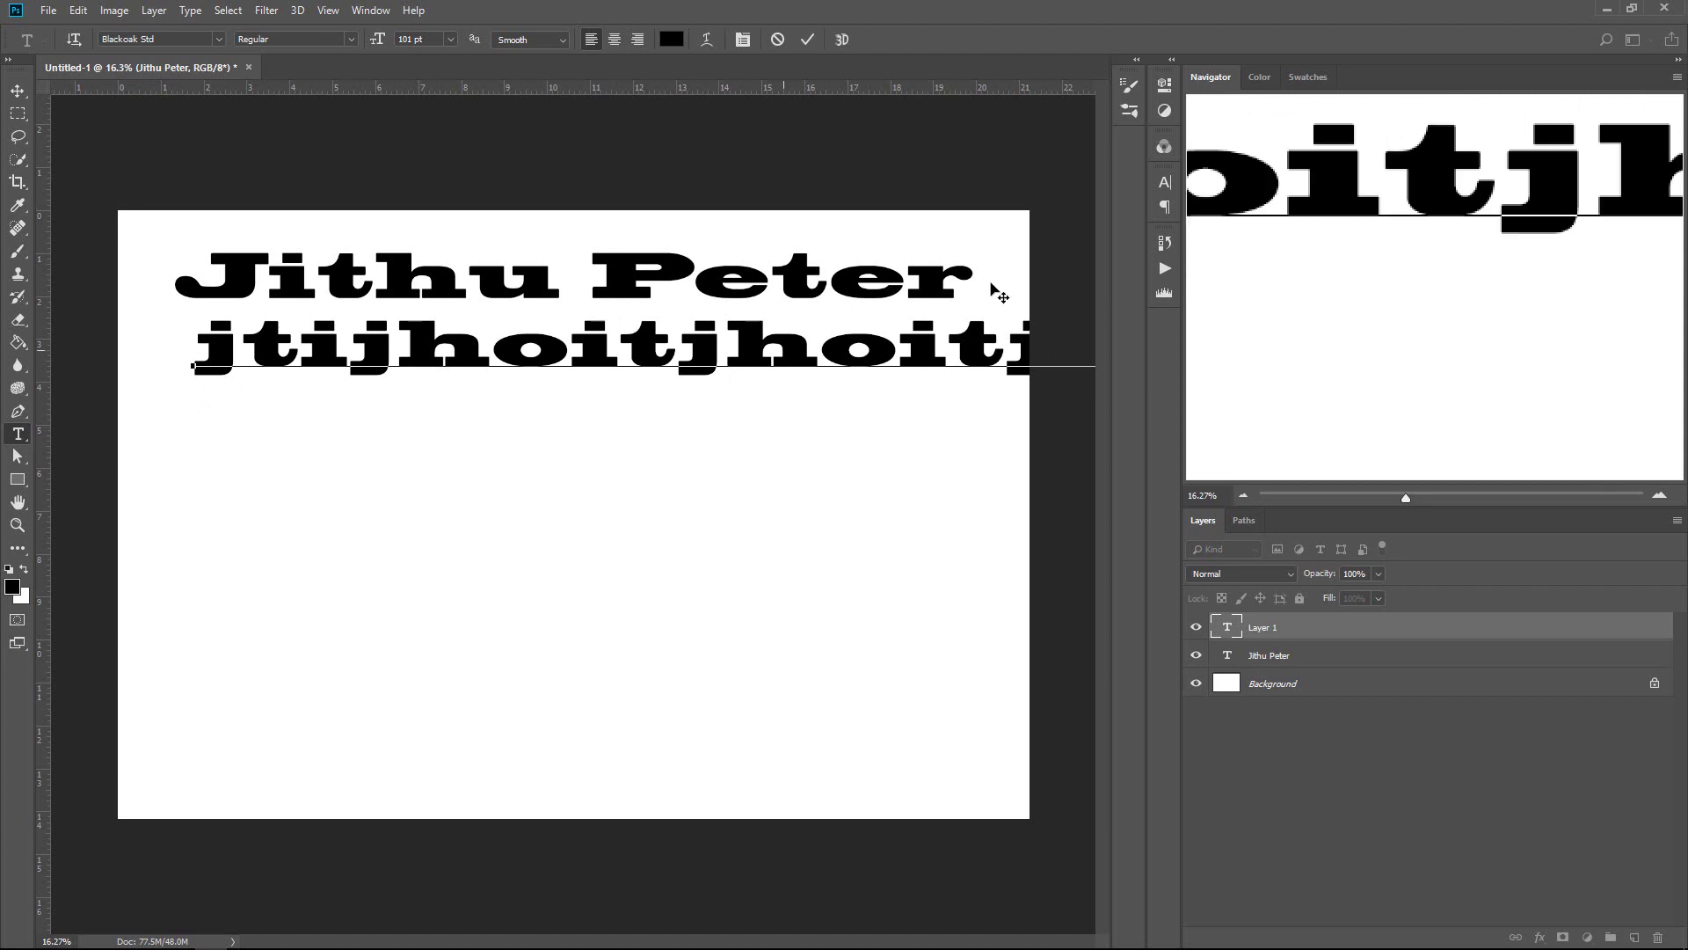
left_click(957, 344)
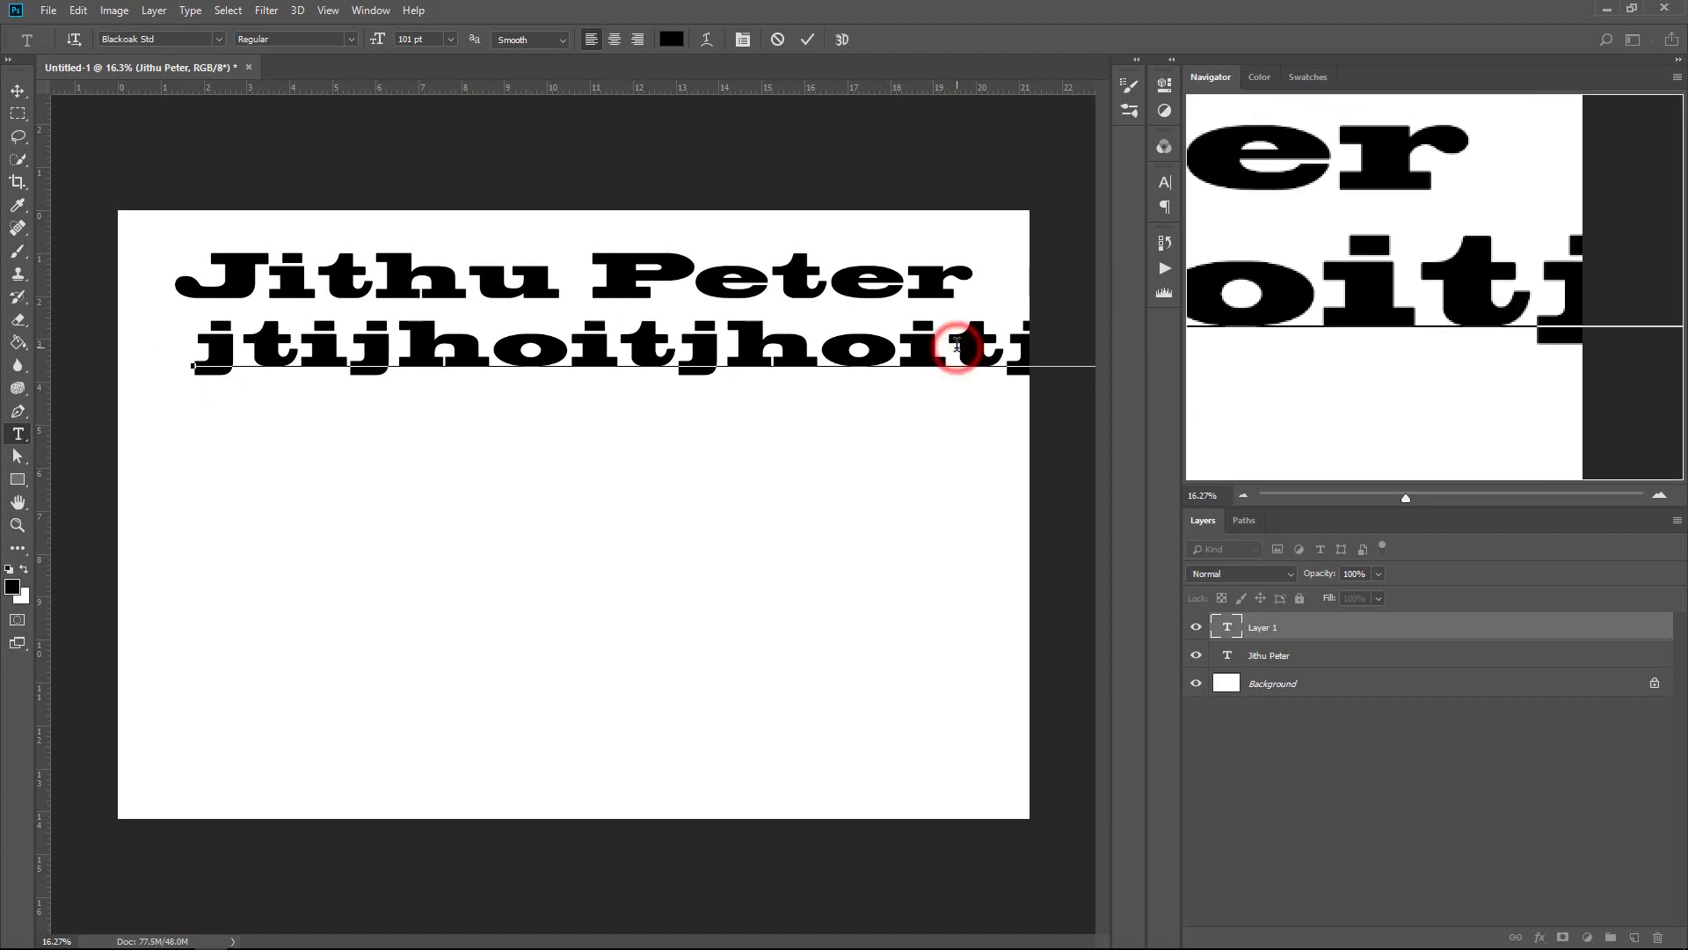
key("Return")
type("dfgdg")
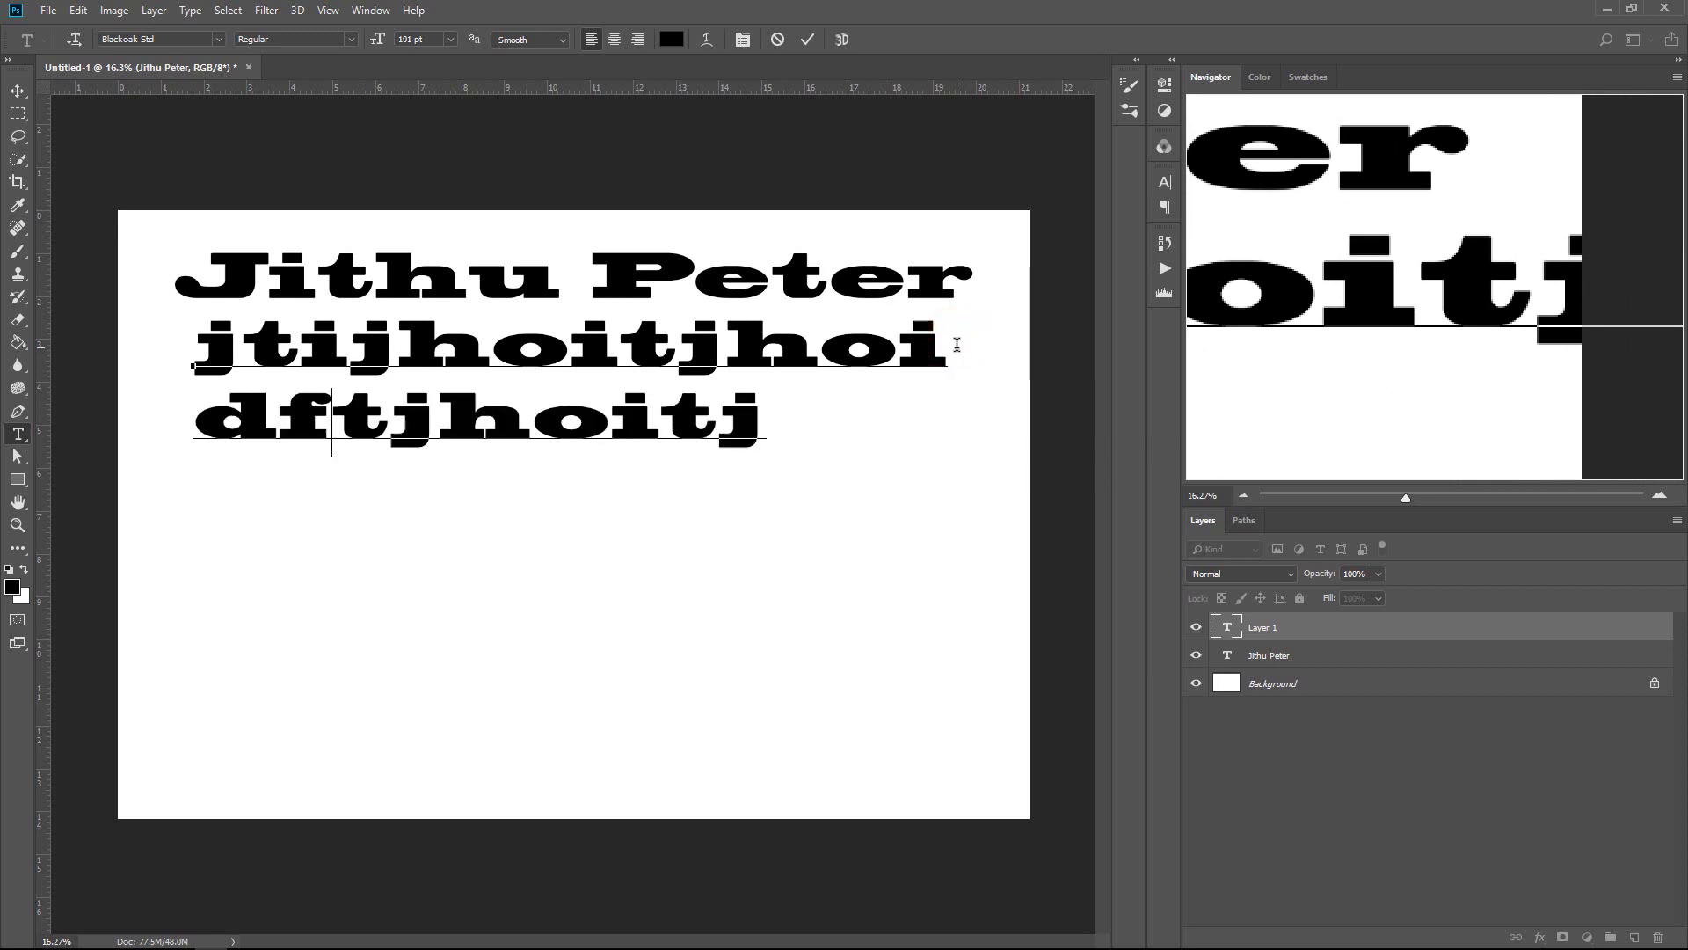
key("Return")
type("dfsgdfg")
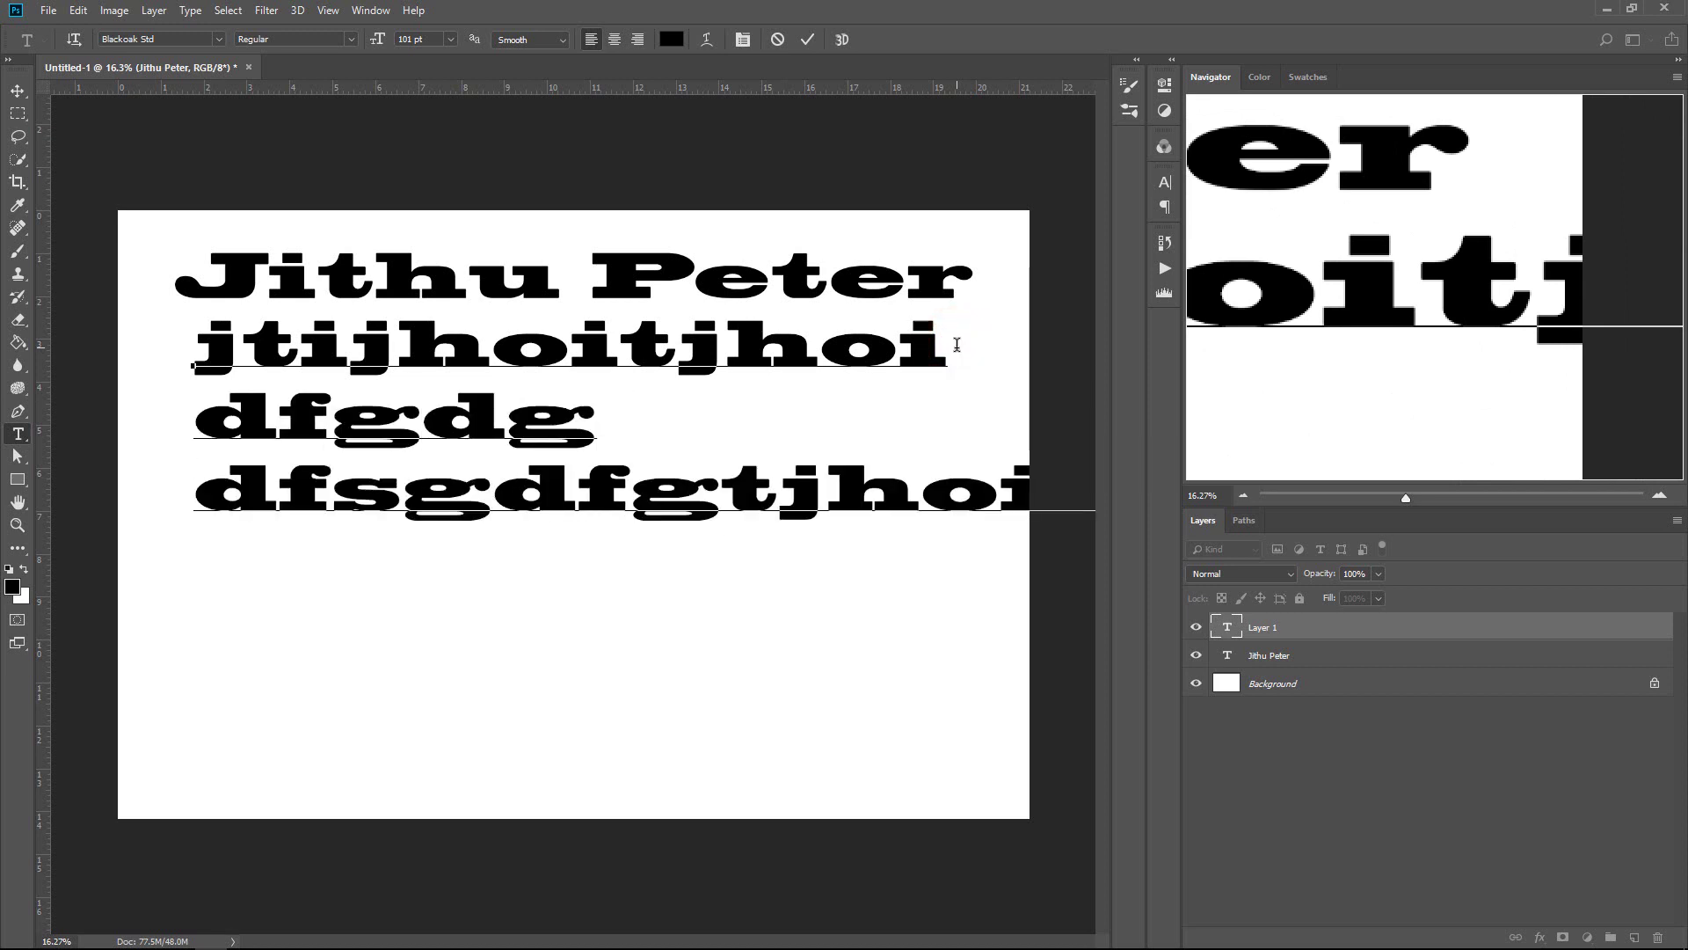
left_click(777, 40)
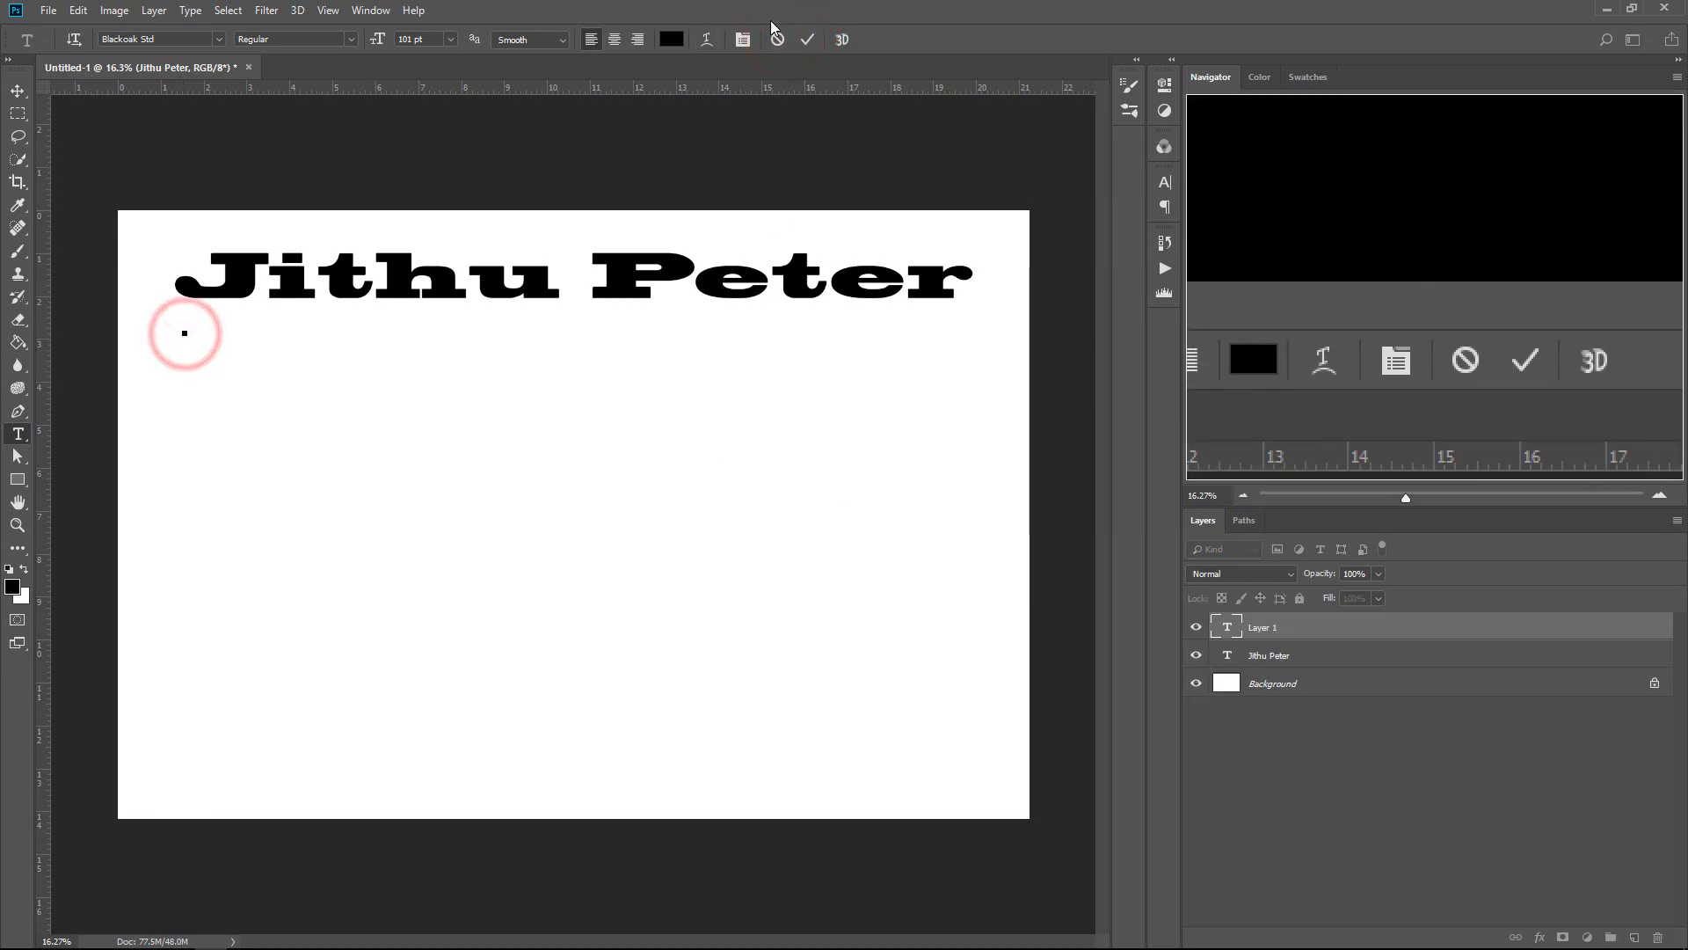
Step: Draw a paragraph text box below the heading and resize all its Lorem ipsum filler to 31 pt
left_click(177, 337)
left_click_drag(177, 338, 687, 616)
left_click_drag(810, 677, 965, 761)
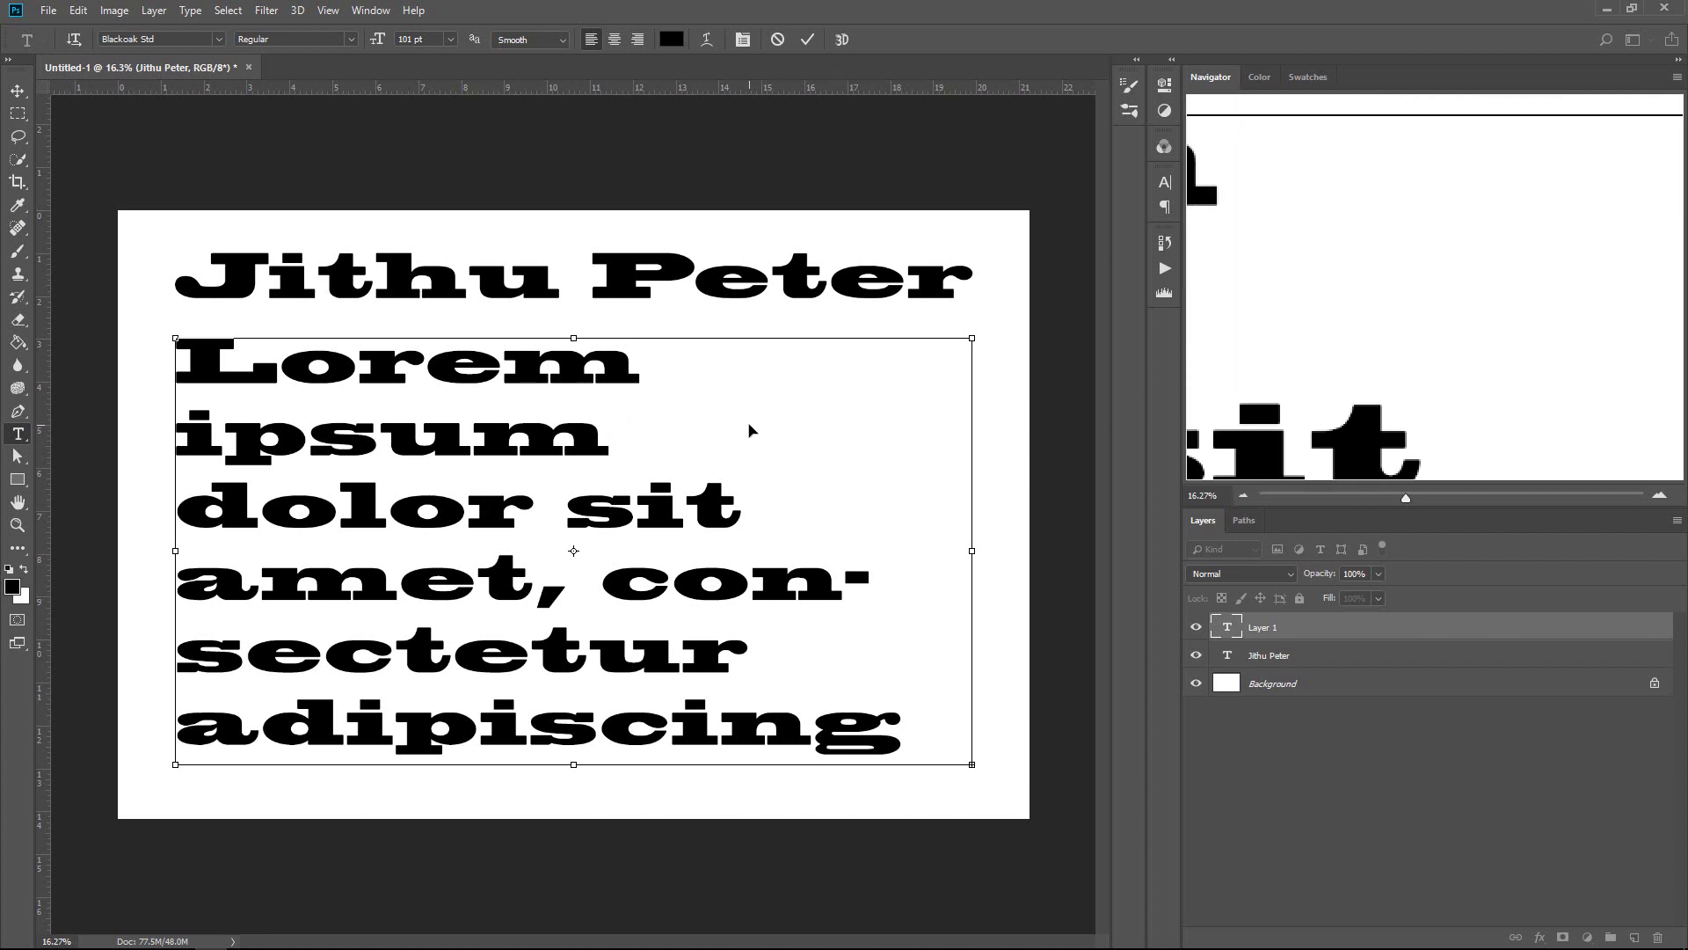
left_click(508, 428)
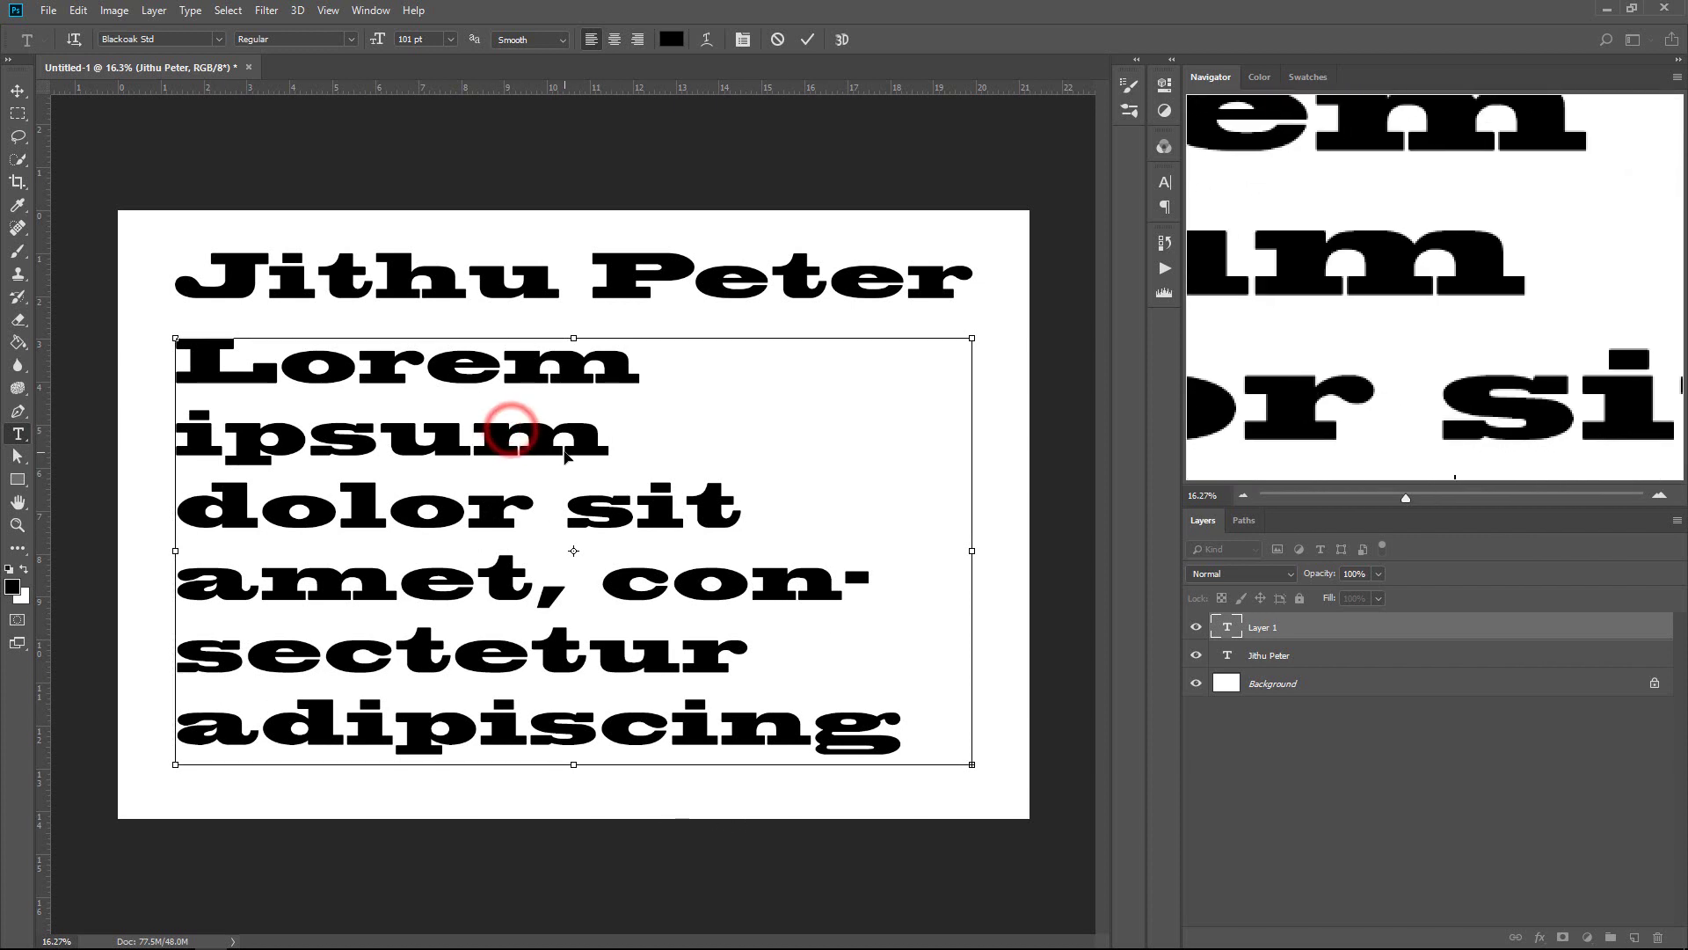
key("ctrl+a")
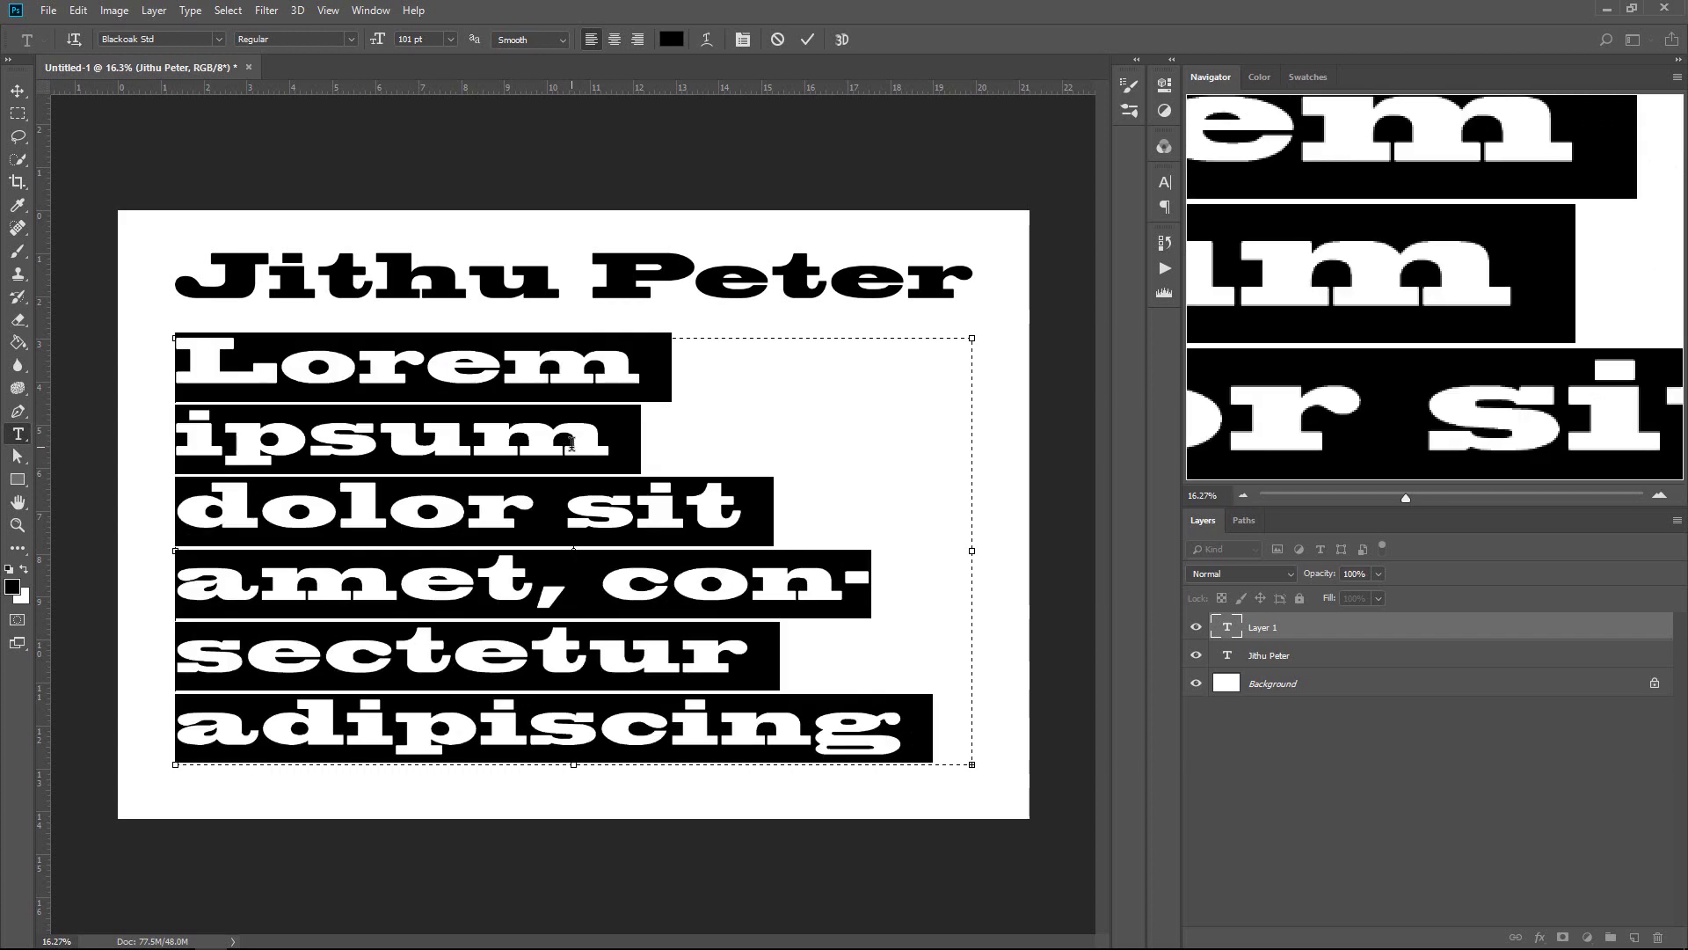
left_click_drag(377, 39, 348, 109)
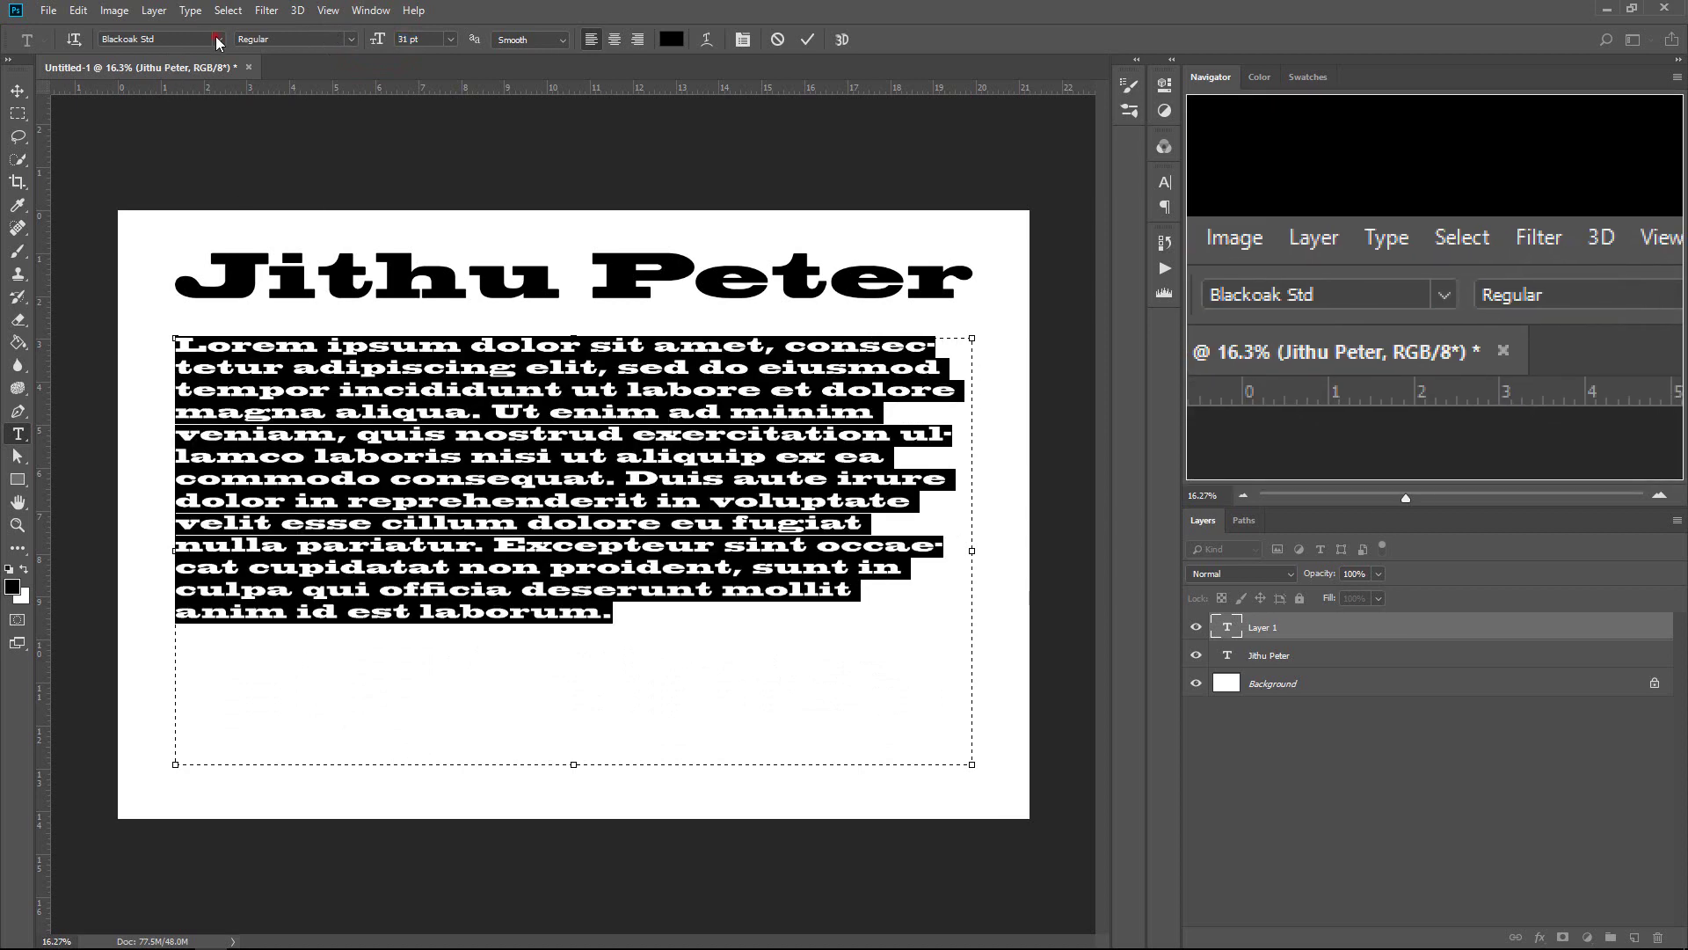
Step: Switch the paragraph to Baskerville Old Face and enlarge all its text to 62 pt
left_click(217, 40)
left_click(219, 509)
left_click(500, 359)
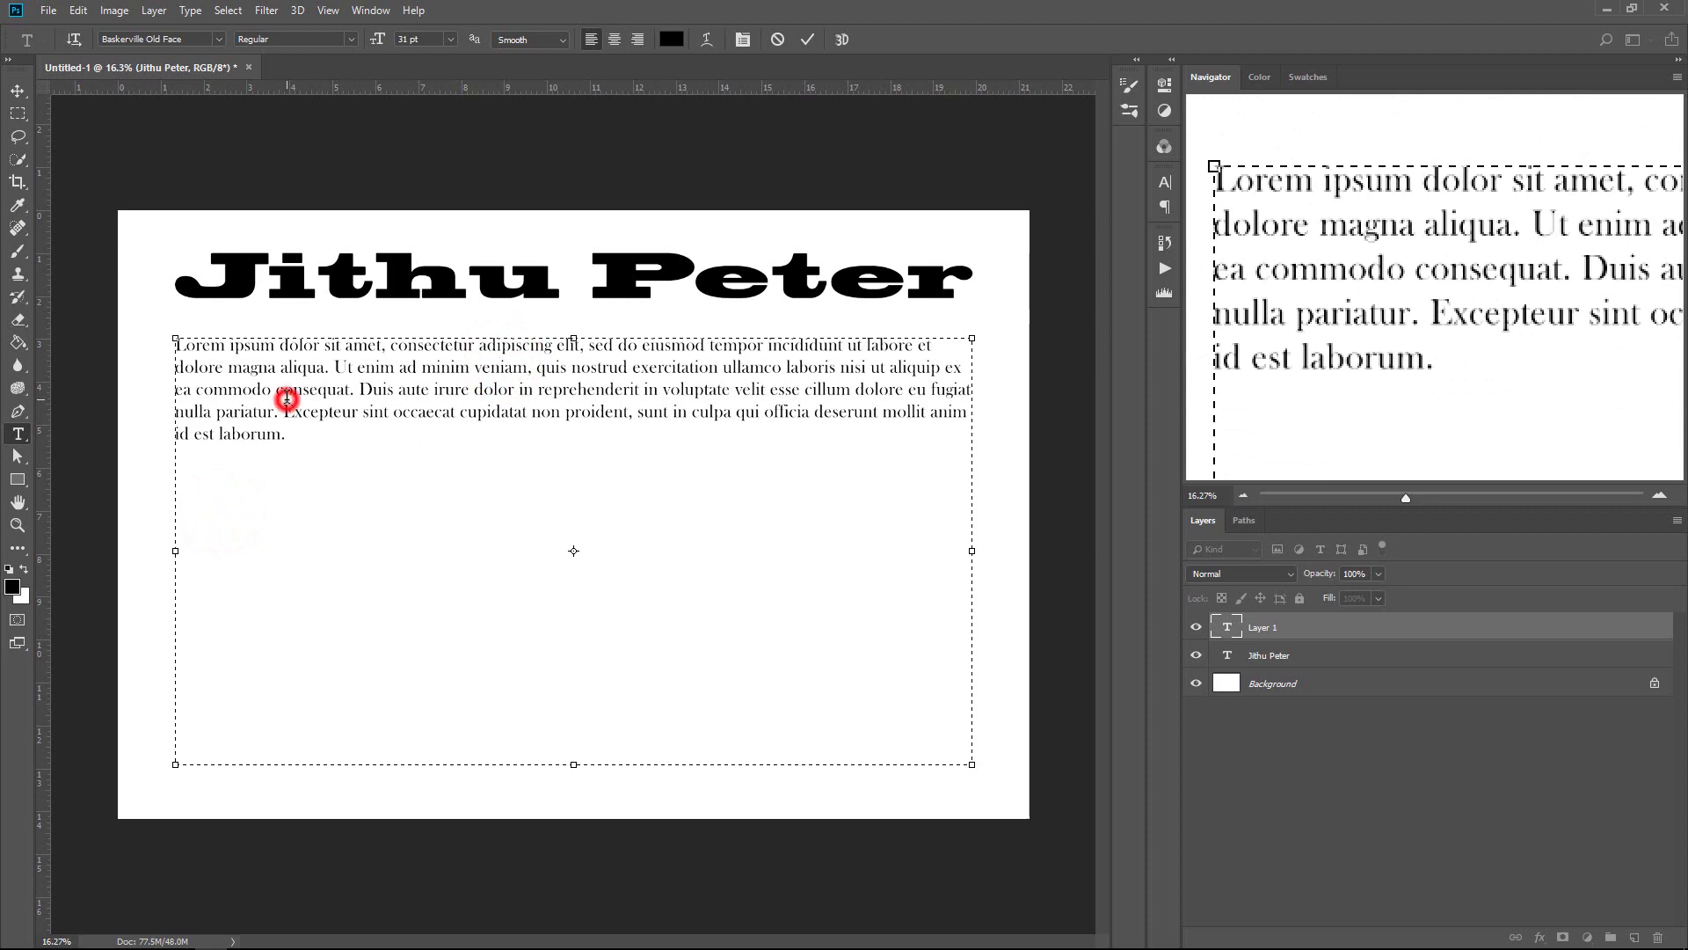
key("ctrl+a")
left_click_drag(378, 44, 407, 44)
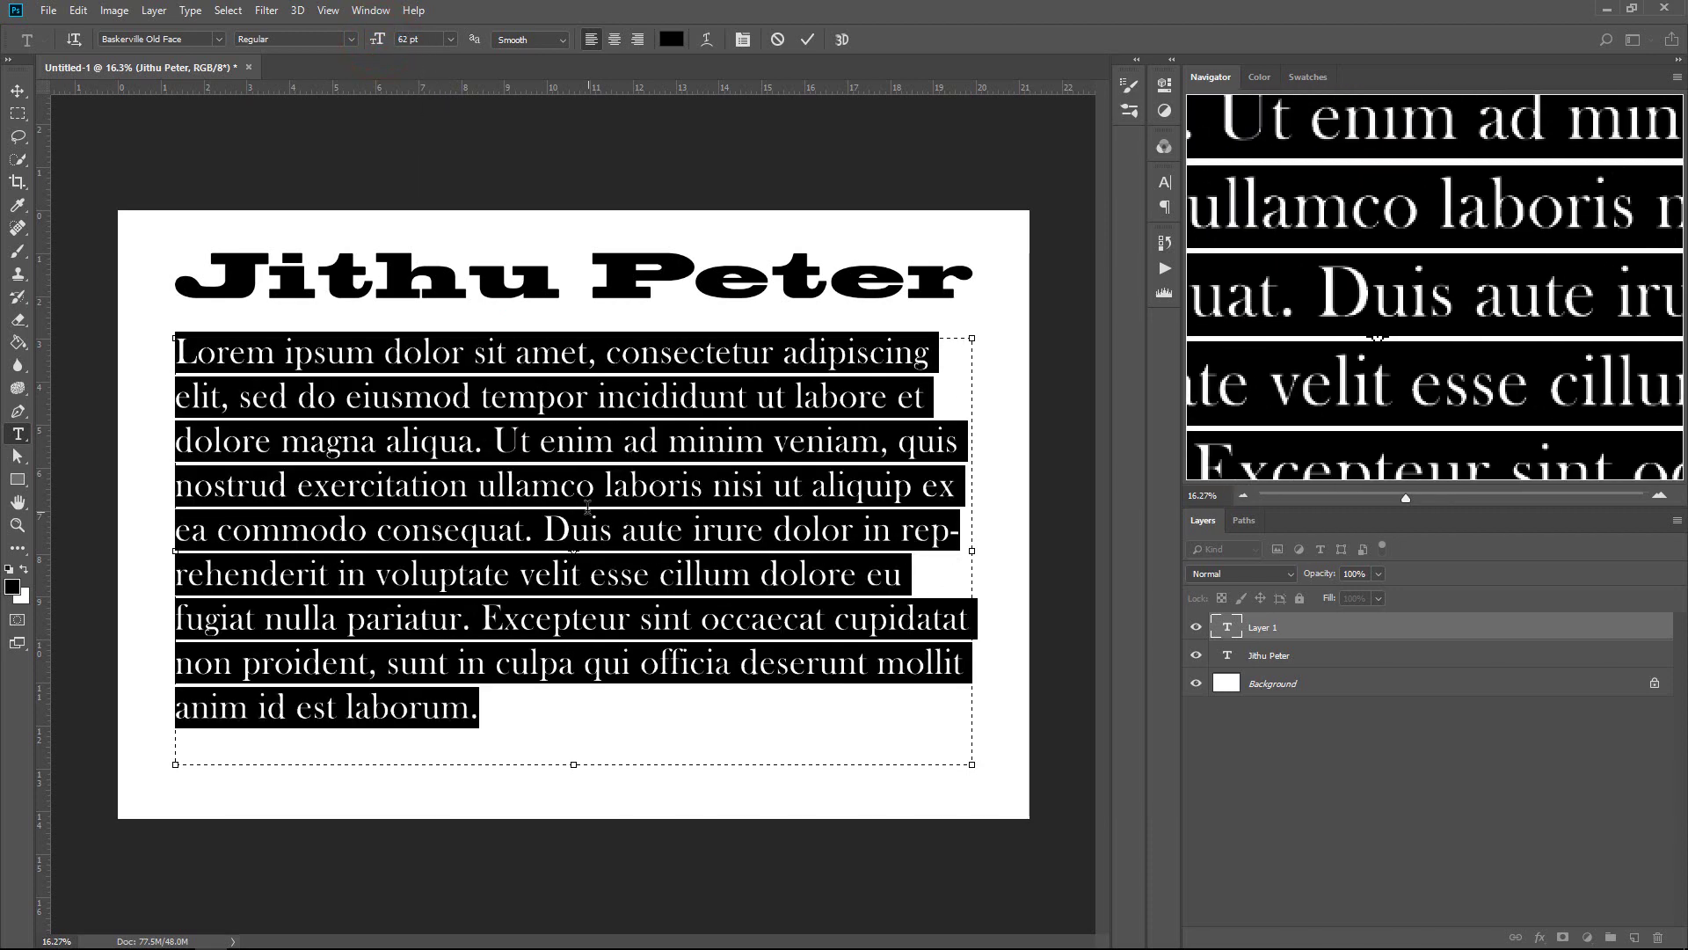
left_click(587, 508)
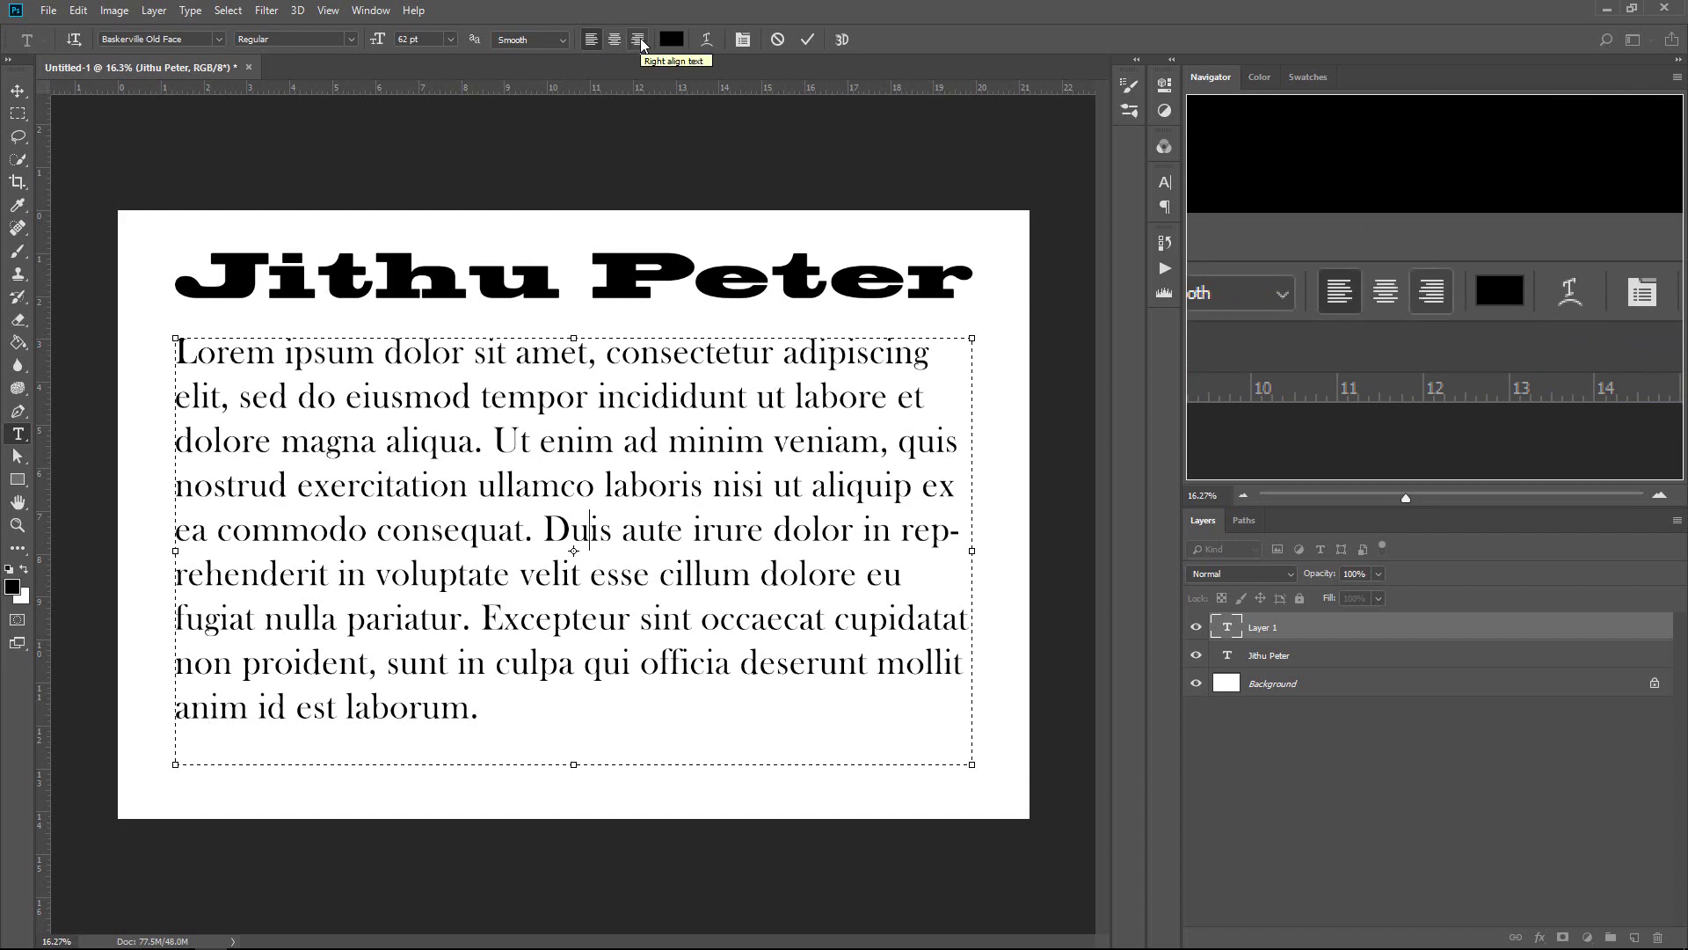
Step: Centre-align the Lorem ipsum paragraph after briefly trying right alignment
left_click(639, 40)
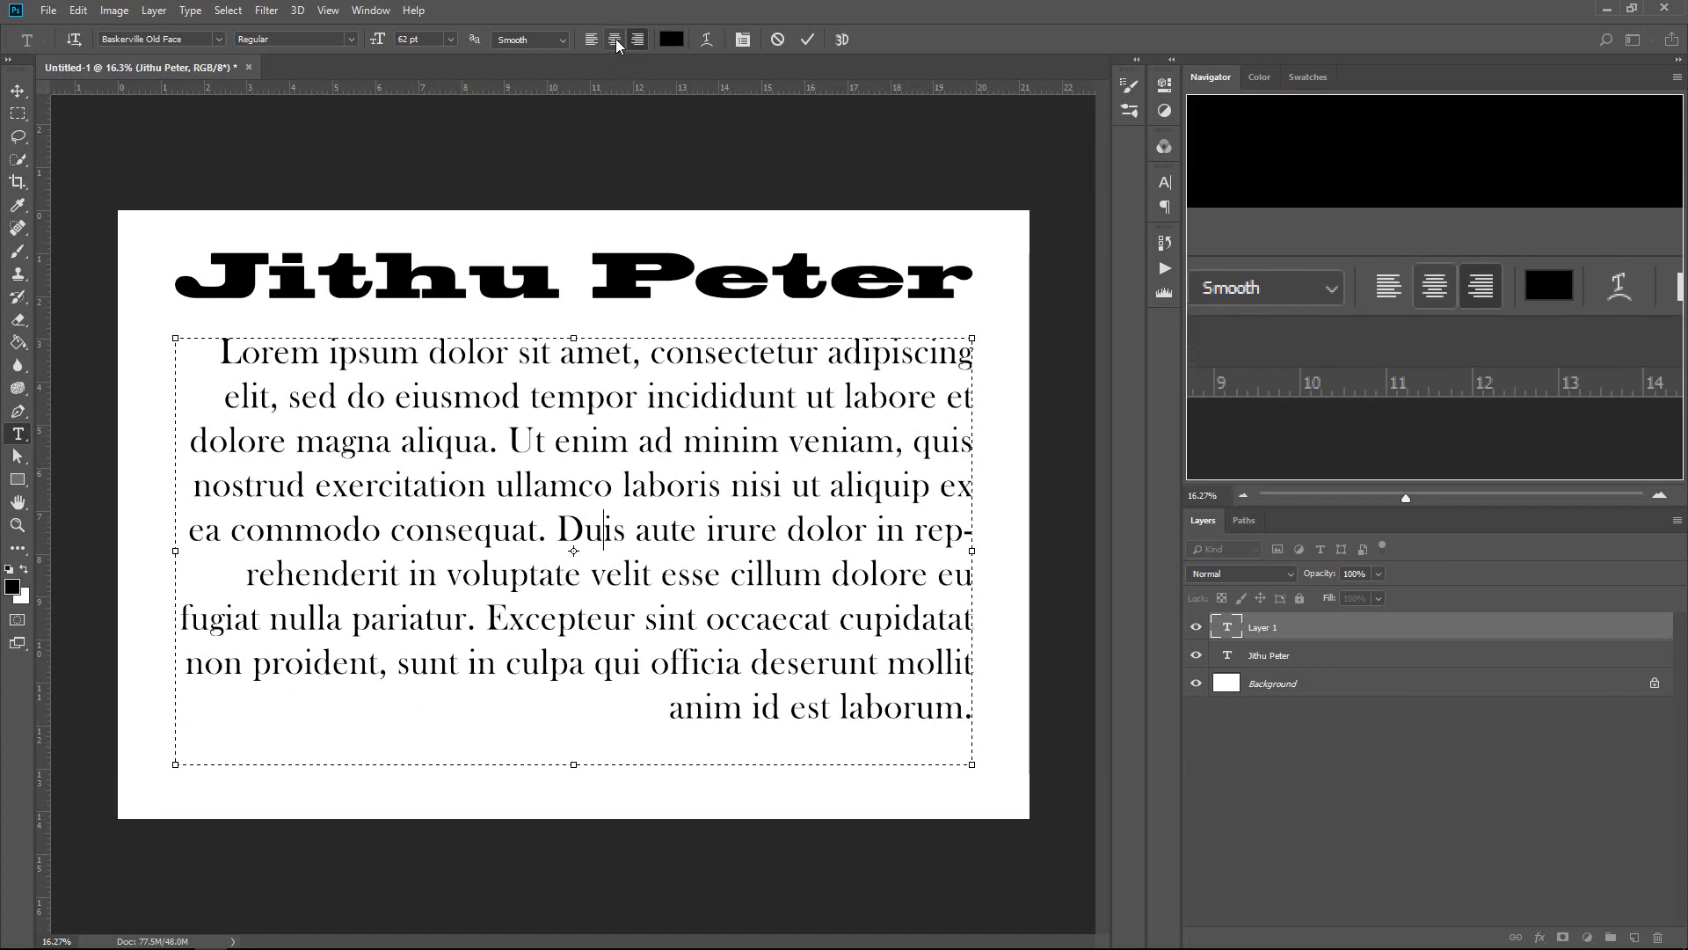
left_click(616, 38)
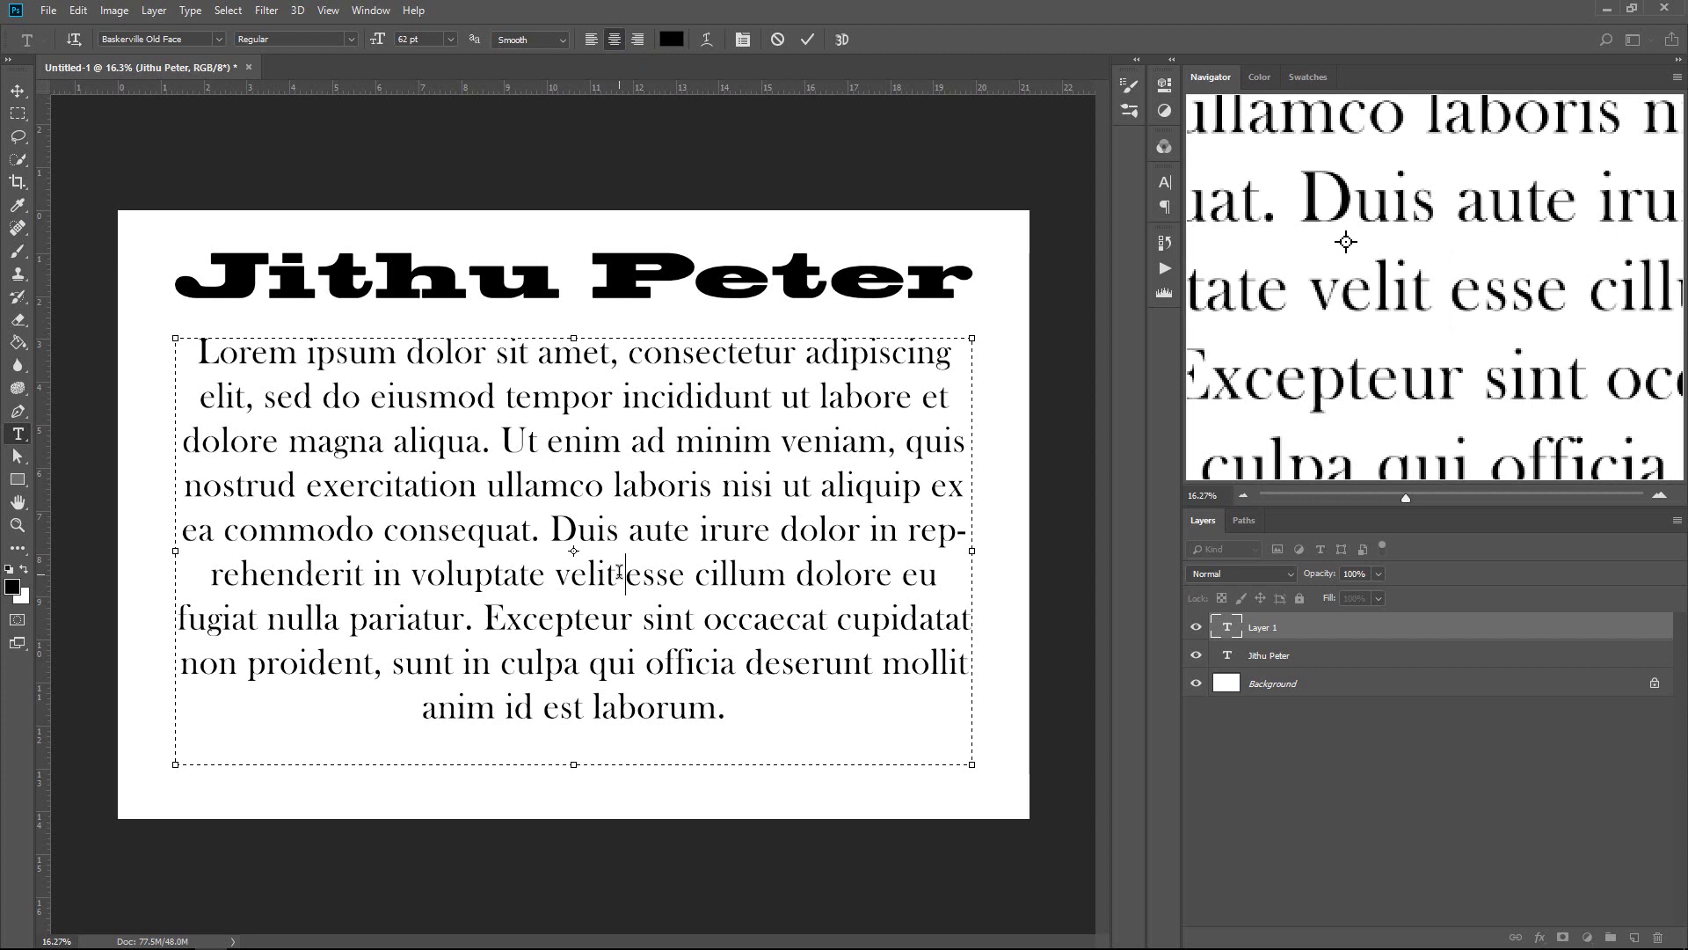
left_click(558, 40)
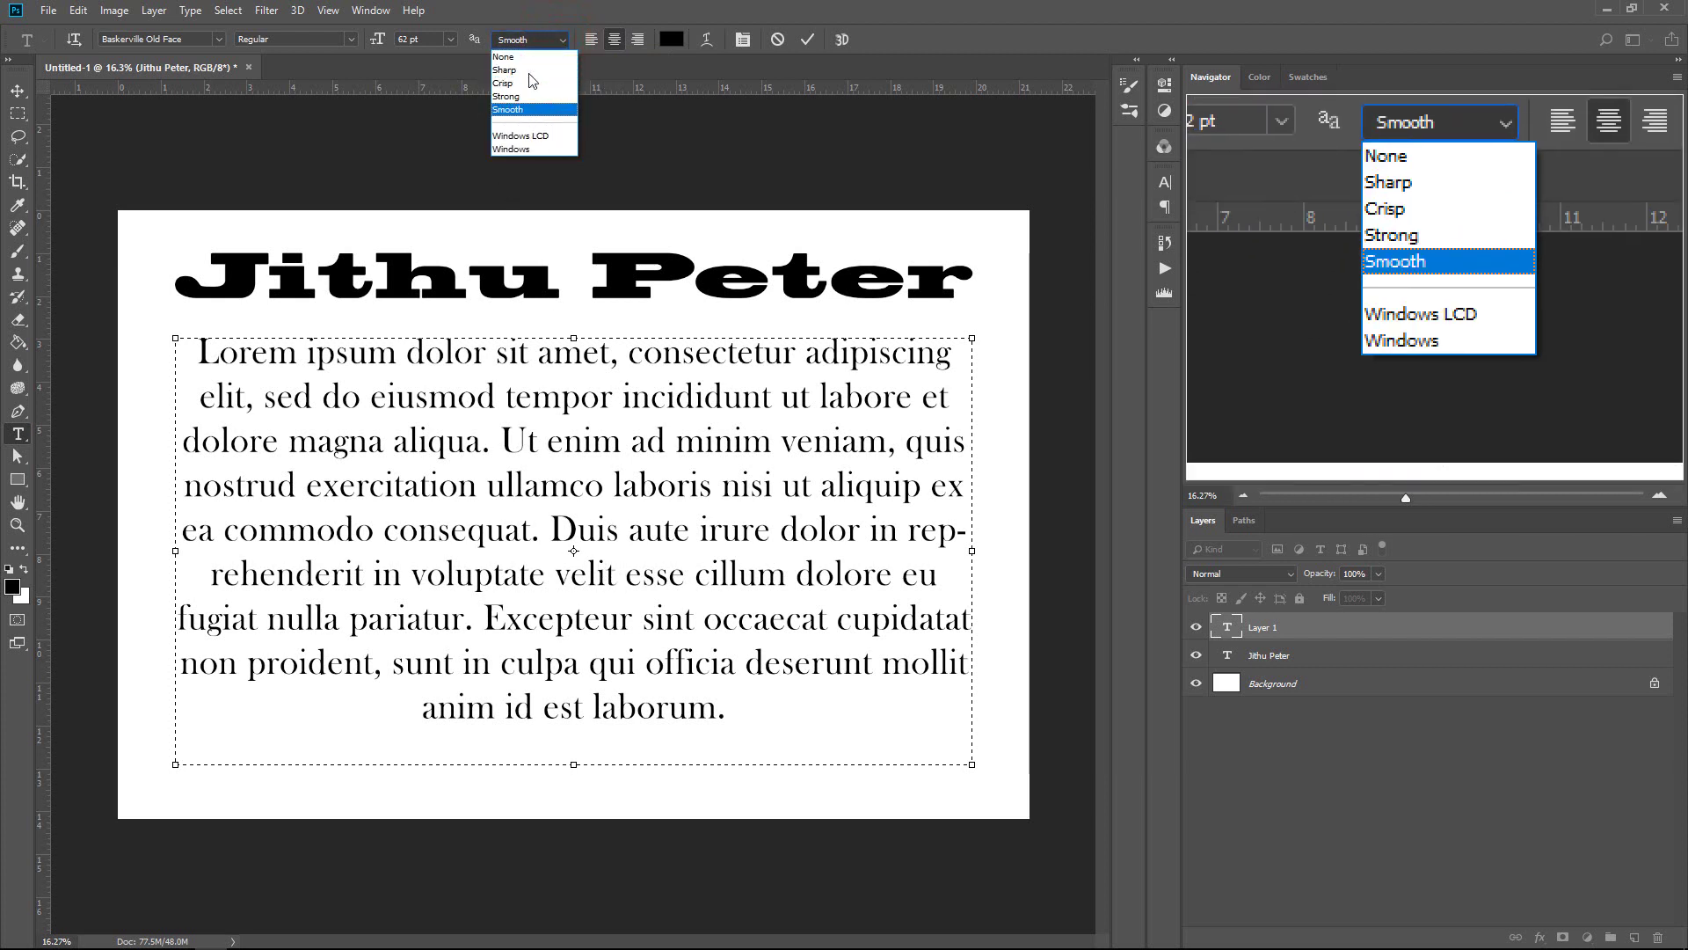
Step: Commit the text edit and zoom the canvas to 100%
left_click(17, 525)
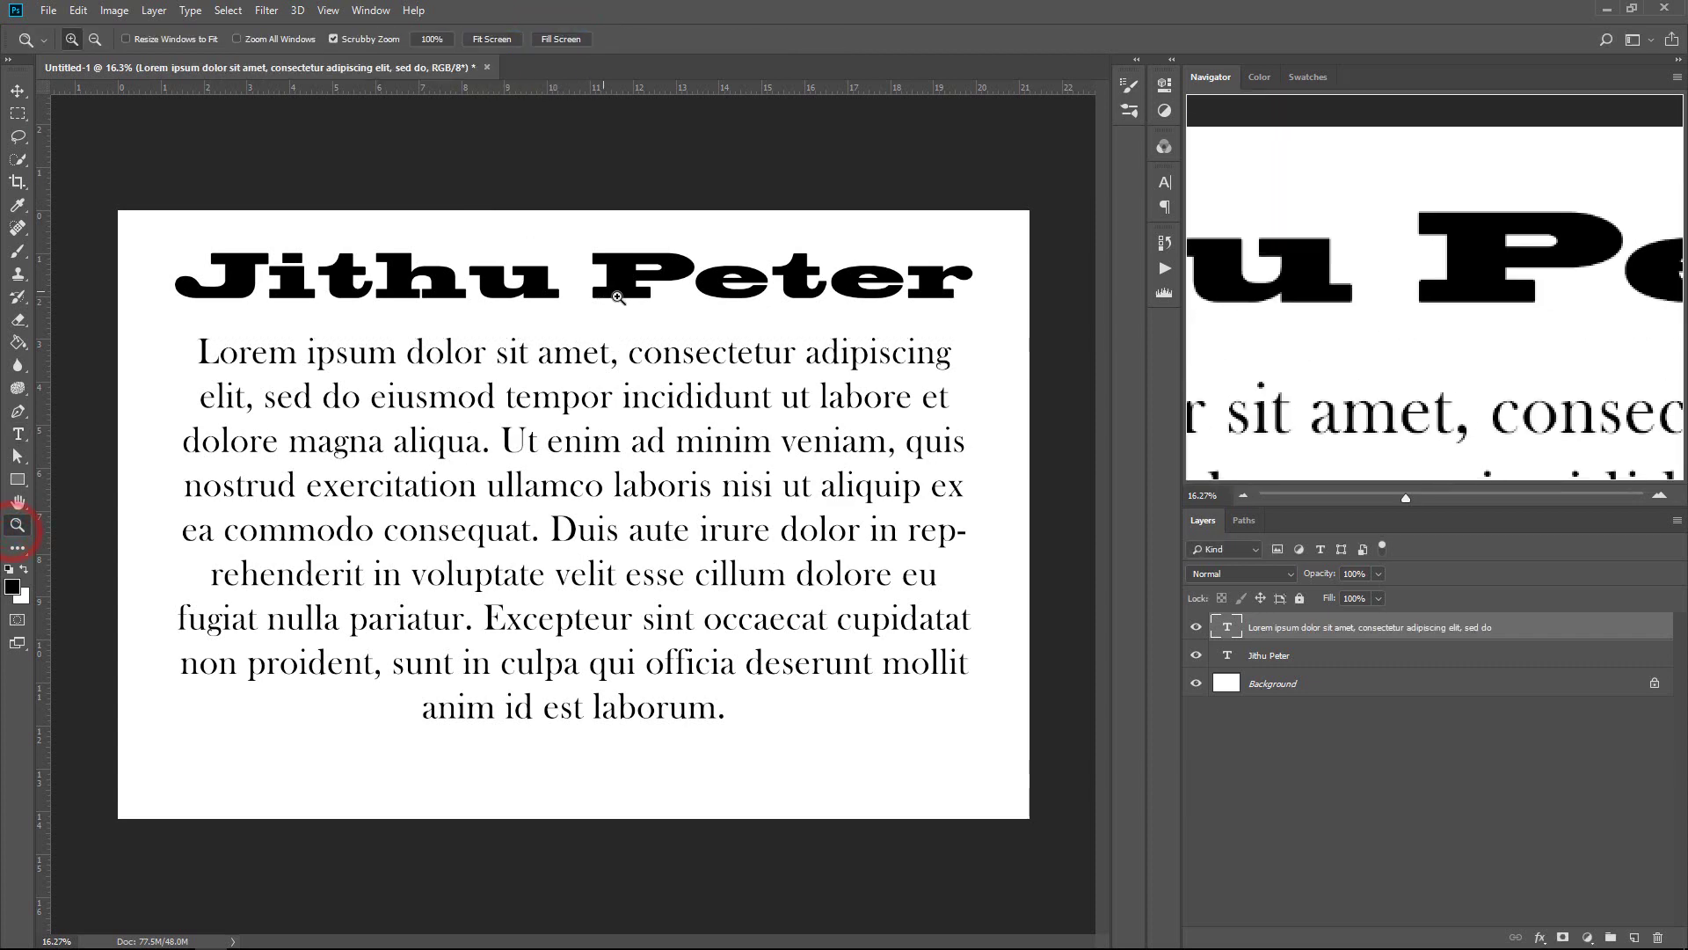
right_click(551, 351)
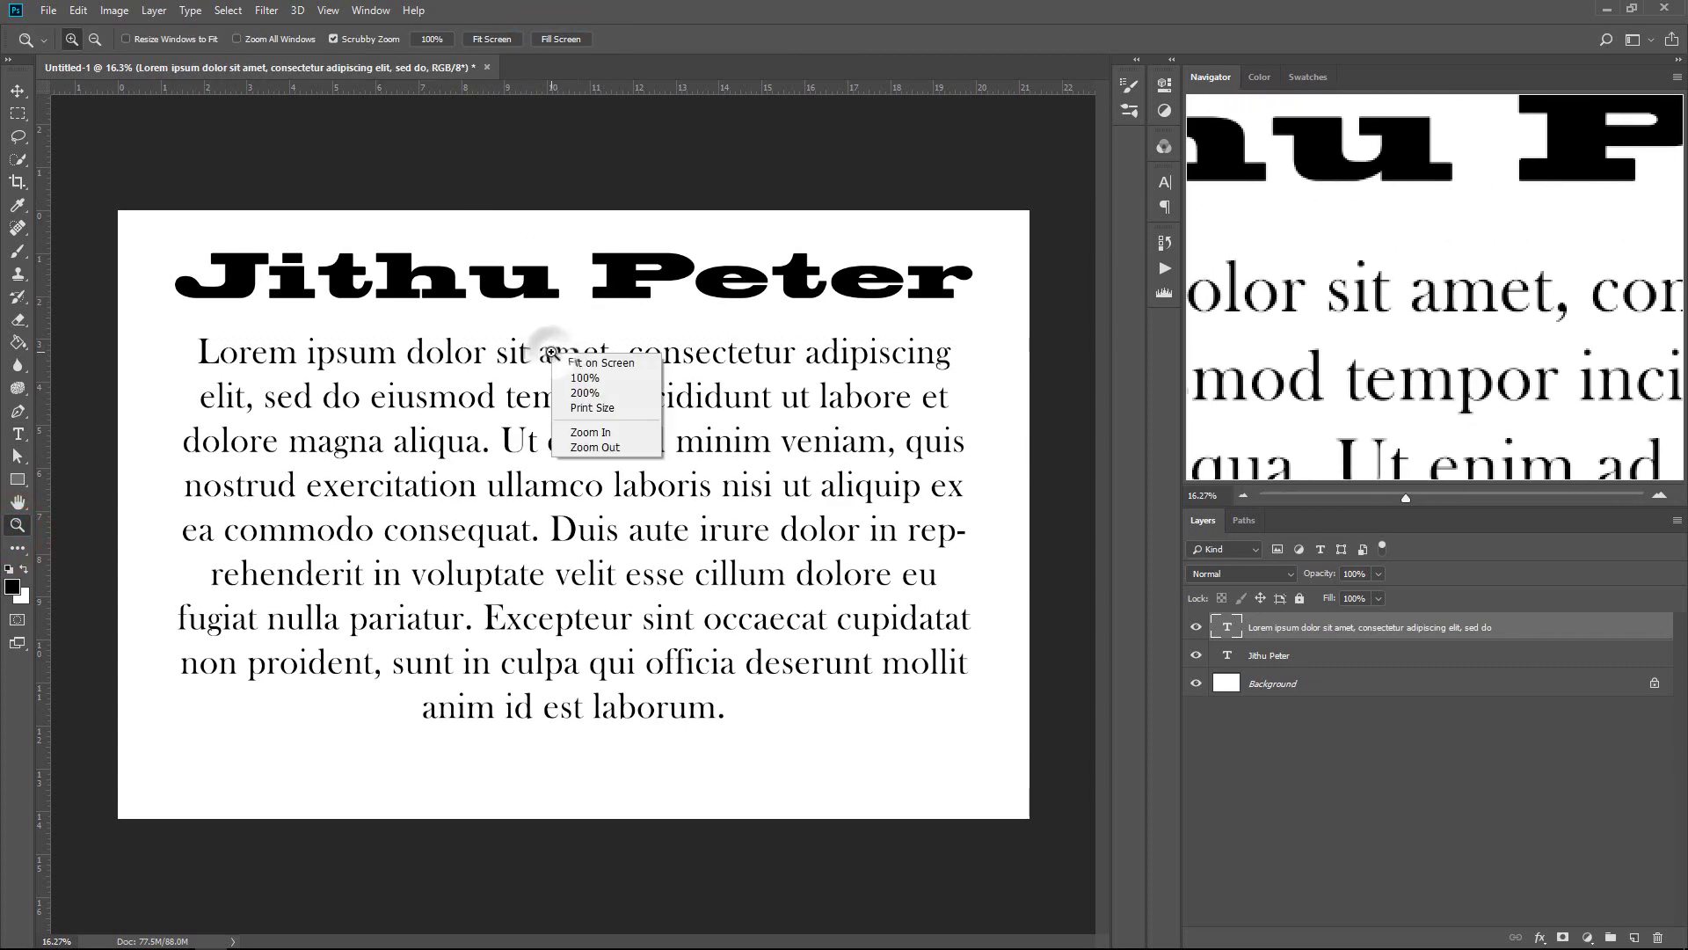
left_click(596, 374)
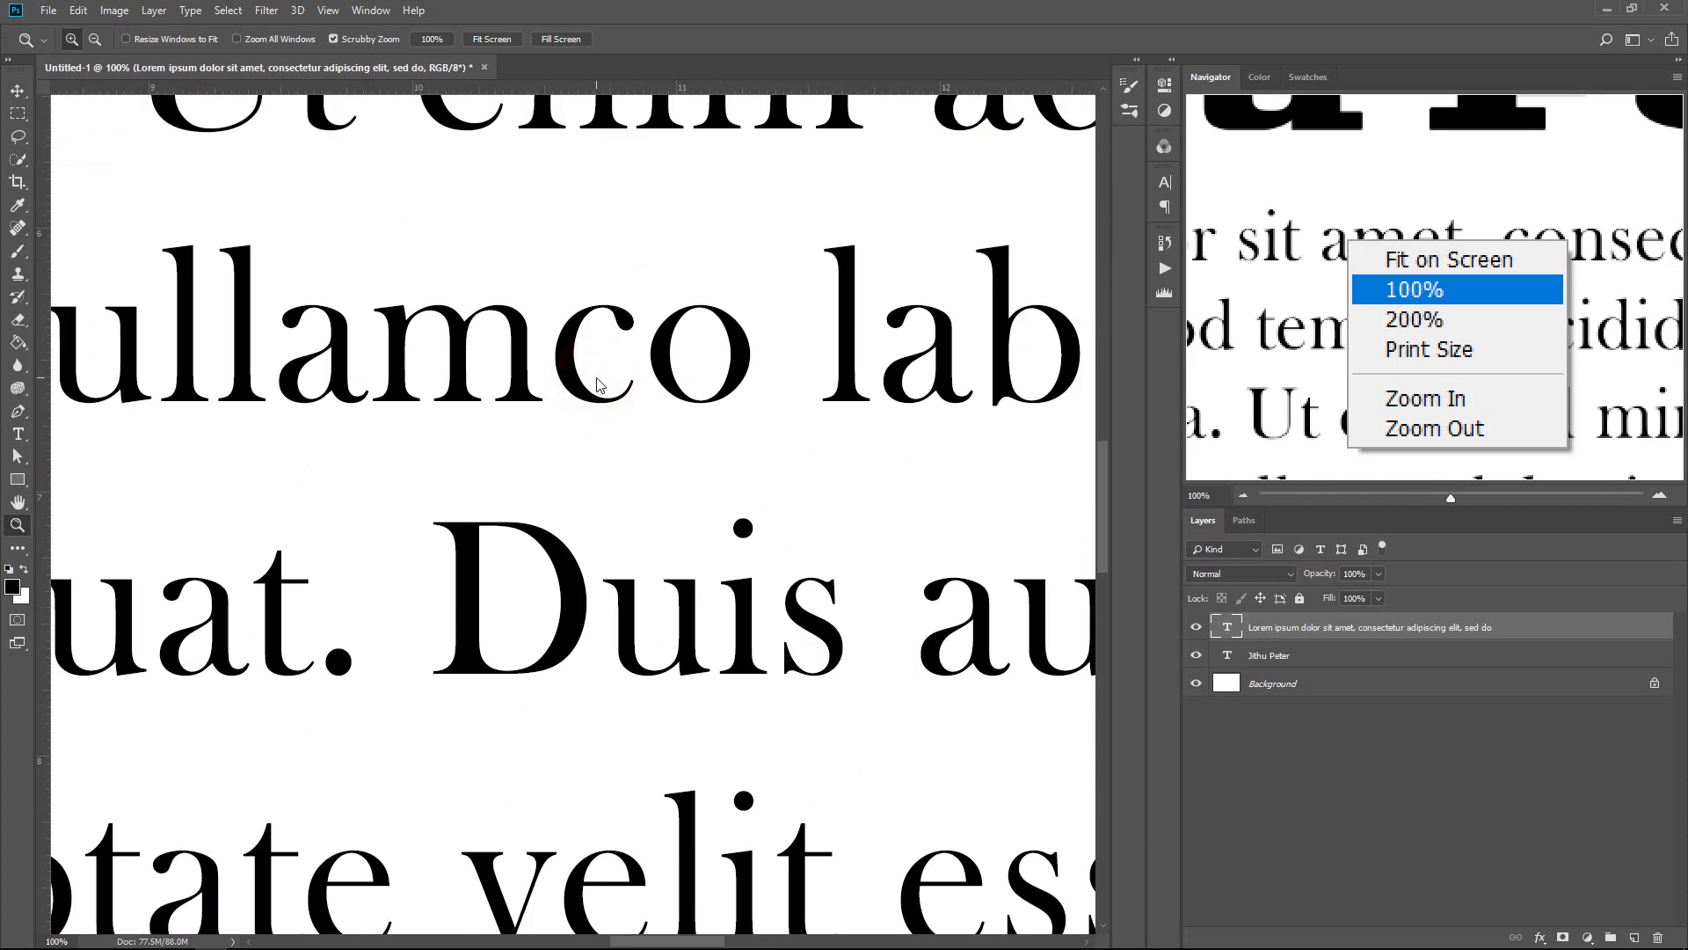
Step: Select all the paragraph text and try Sharp anti-aliasing, then return it to Smooth
key("t")
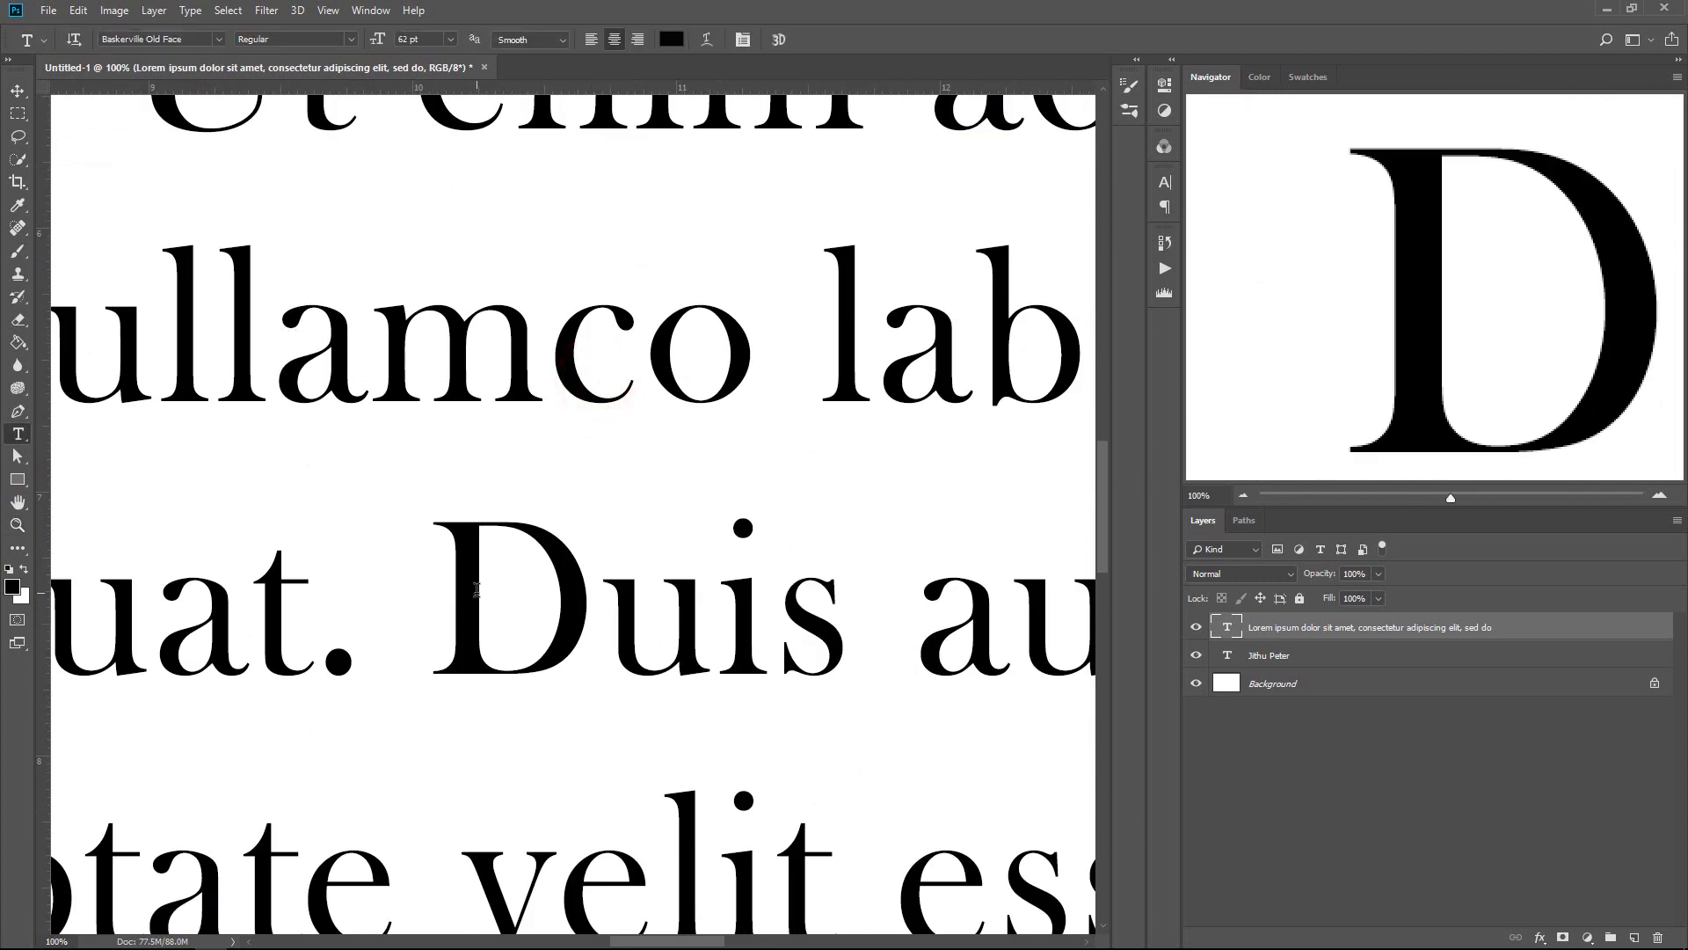
key("ctrl+a")
left_click(498, 536)
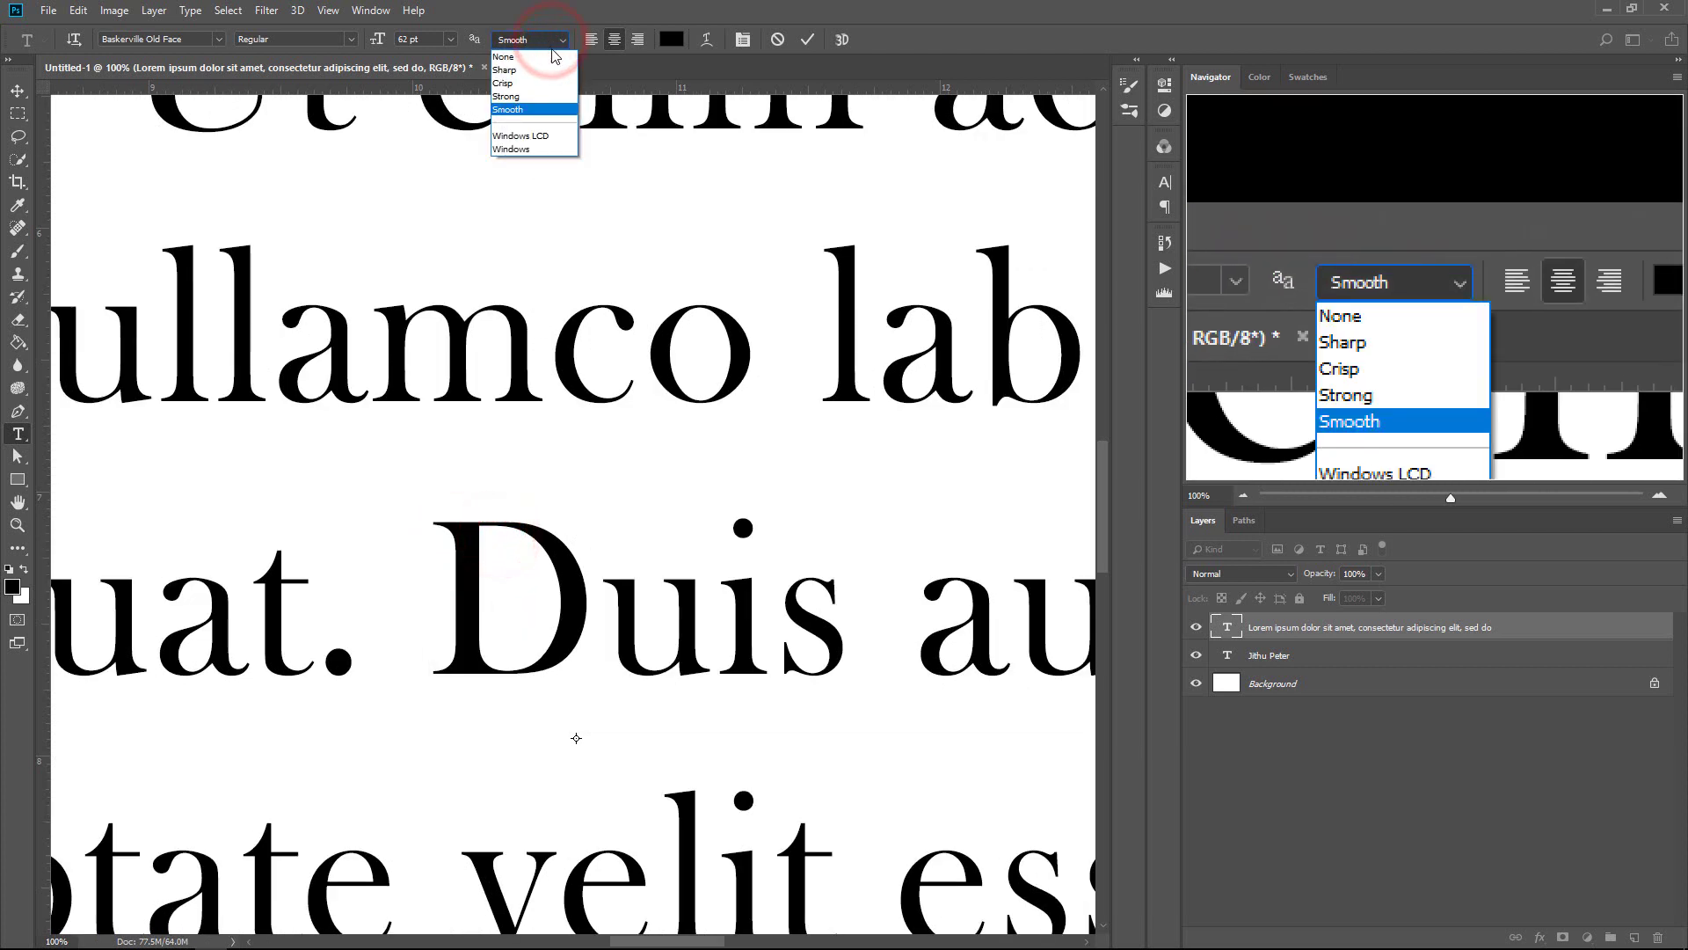
left_click(542, 70)
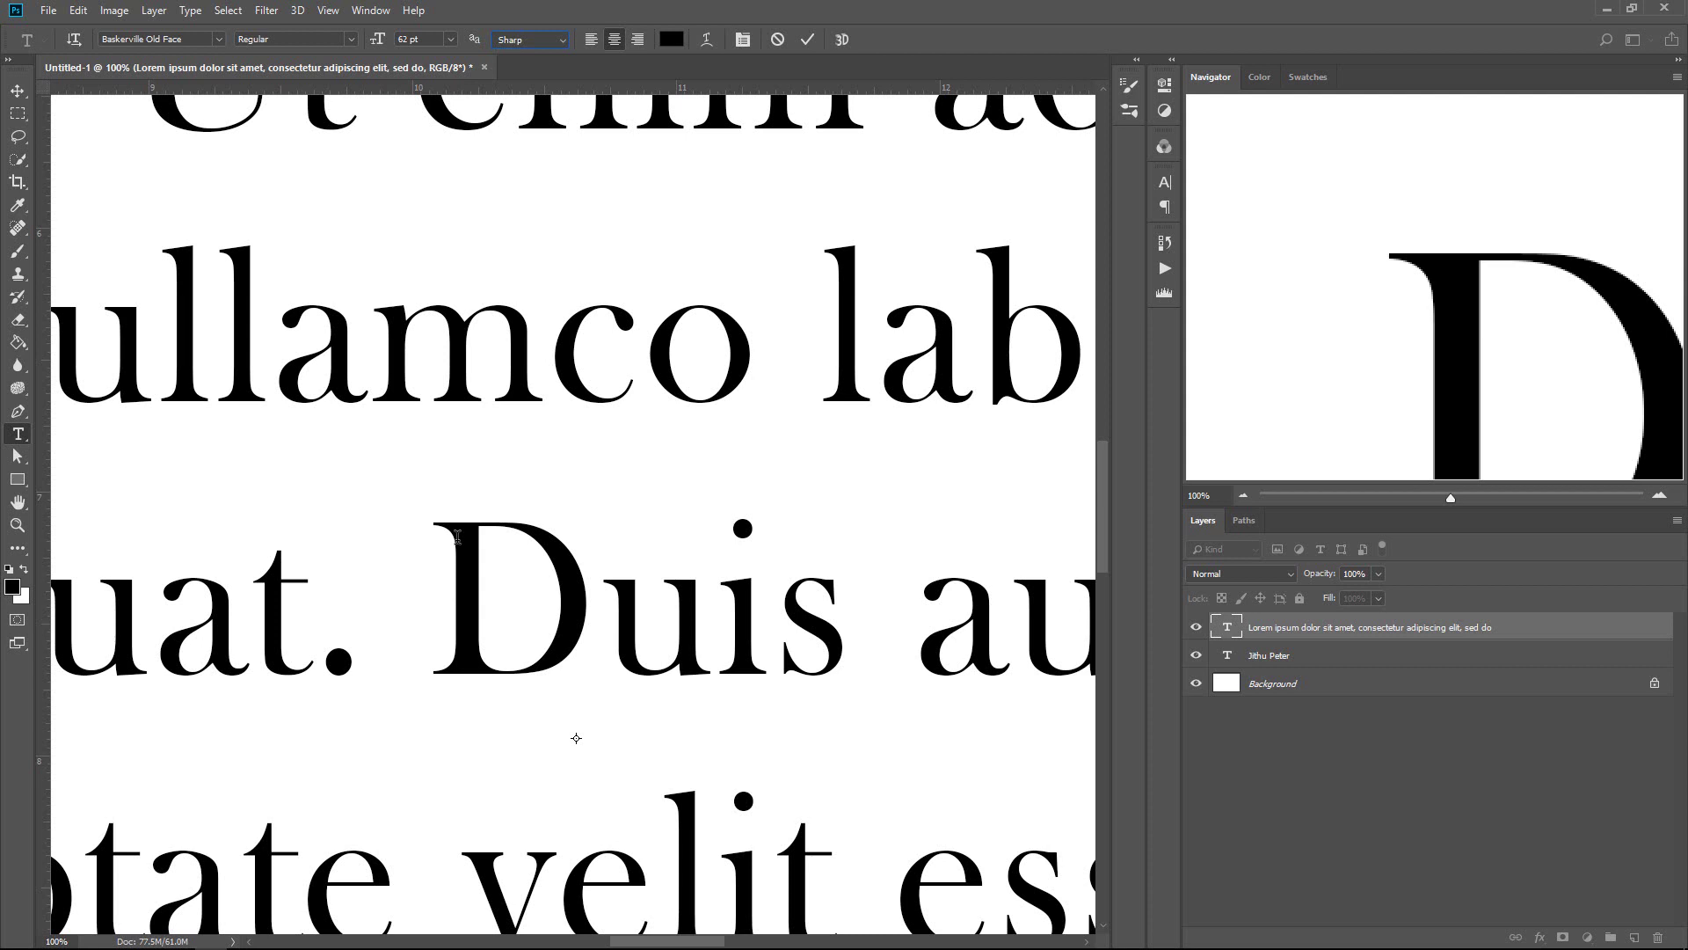
key("ctrl+a")
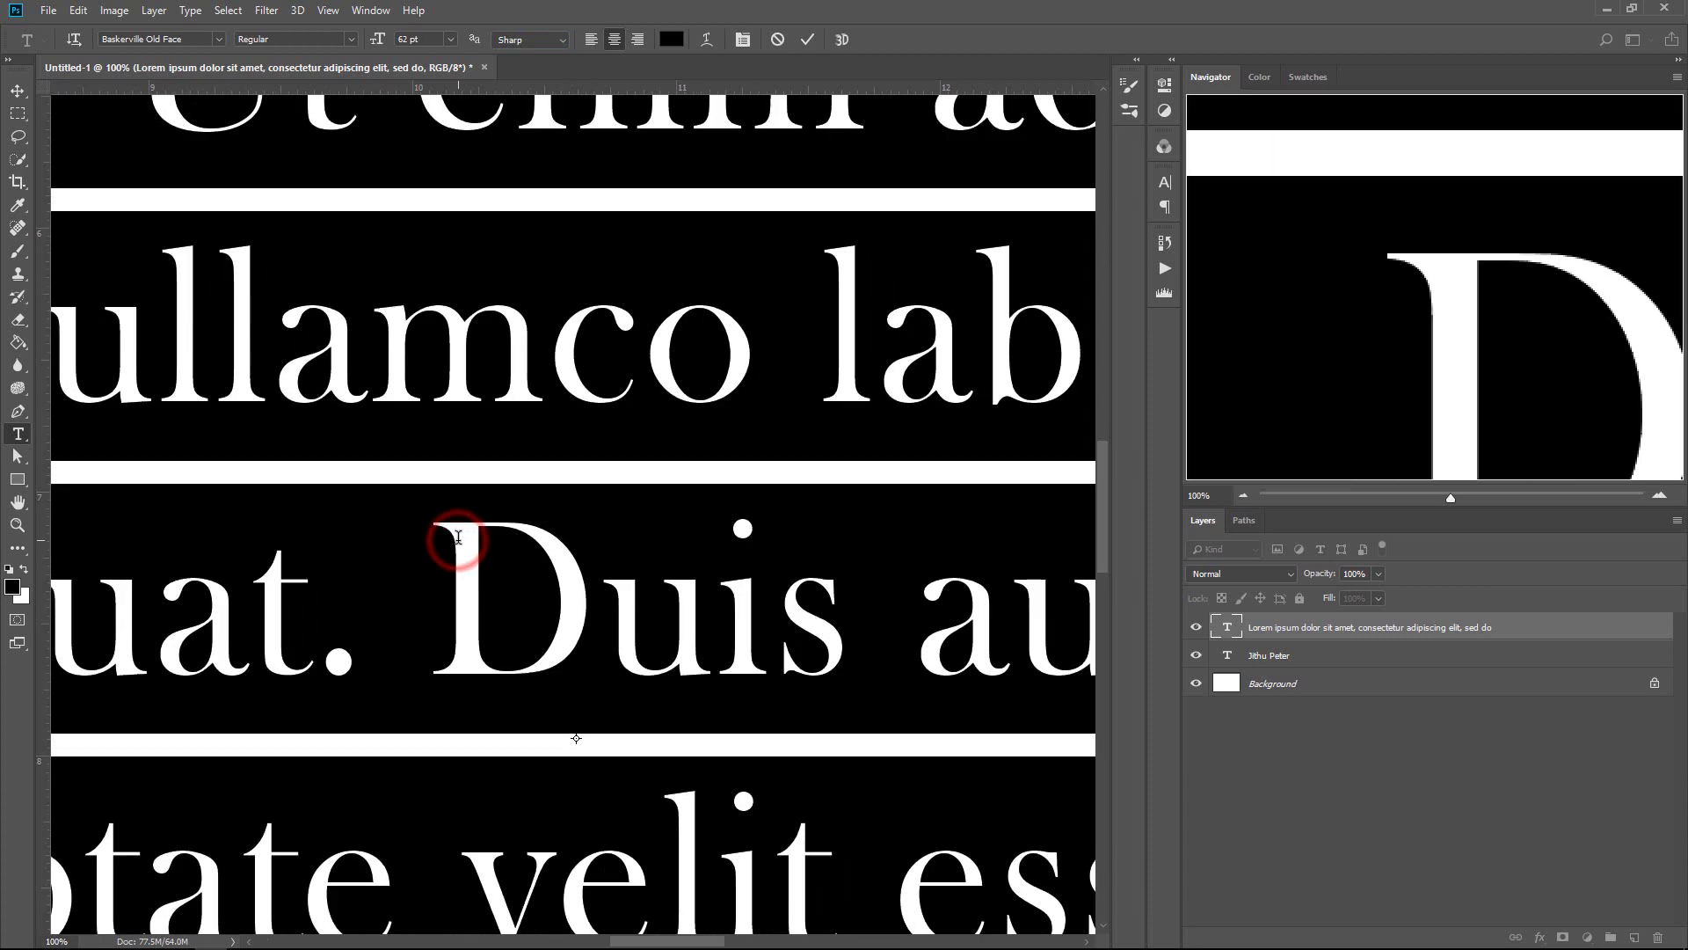
left_click(547, 39)
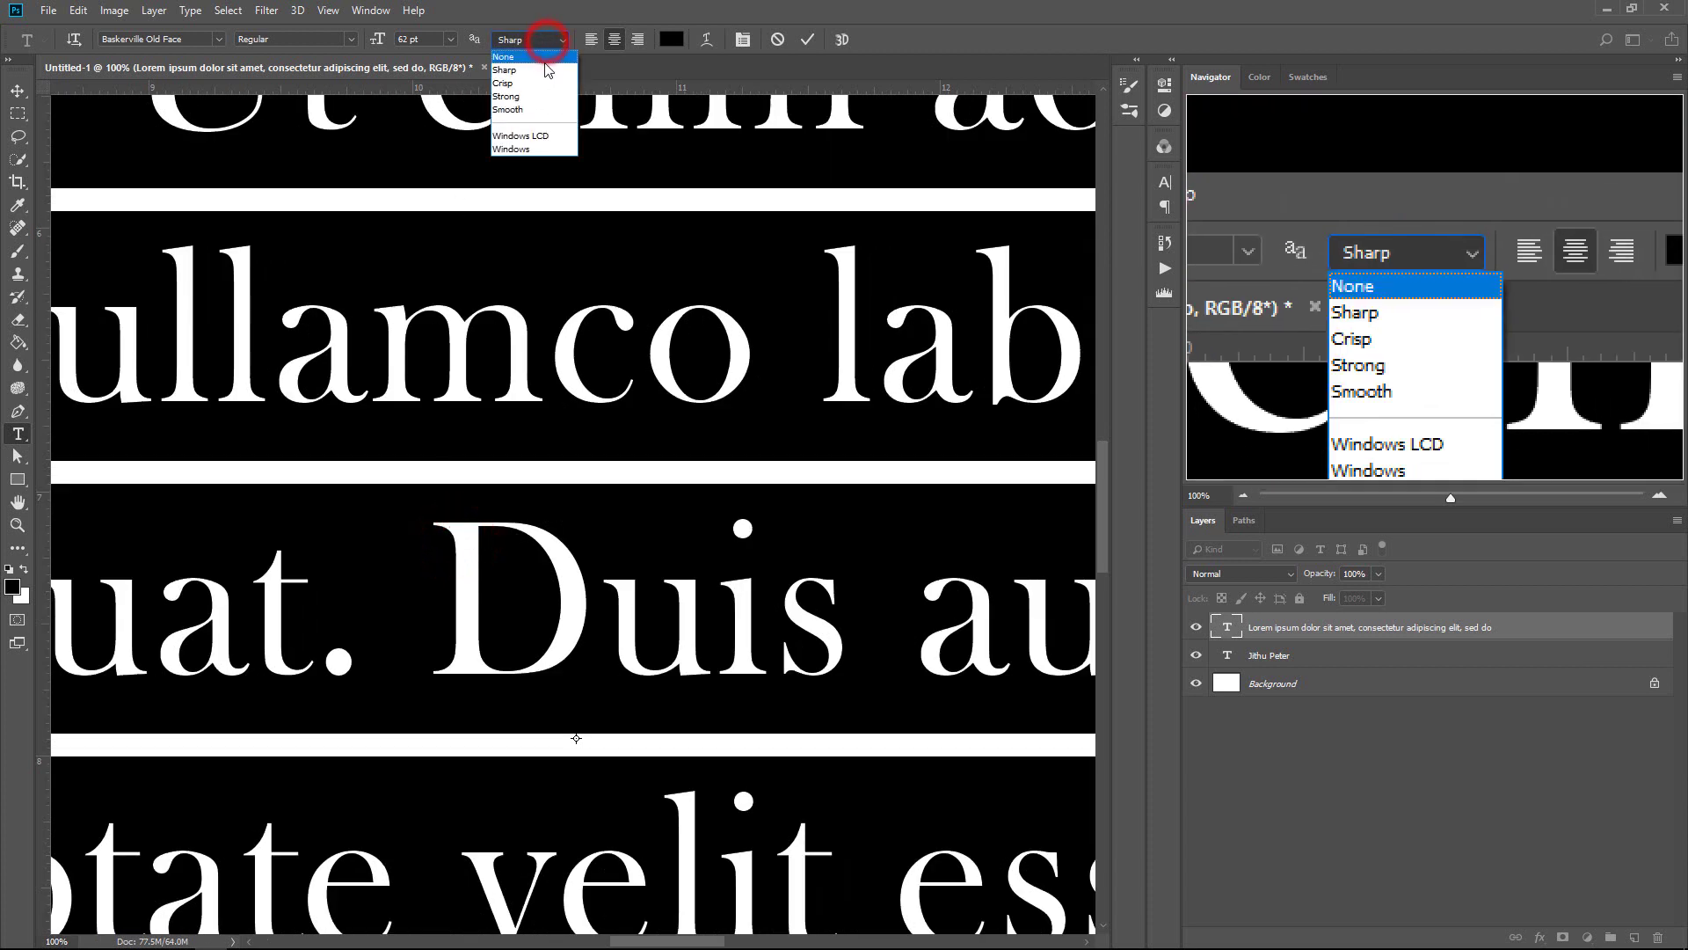
left_click(540, 109)
Step: Try None anti-aliasing on the paragraph, examining the letter D of Duis up close
left_click(449, 555)
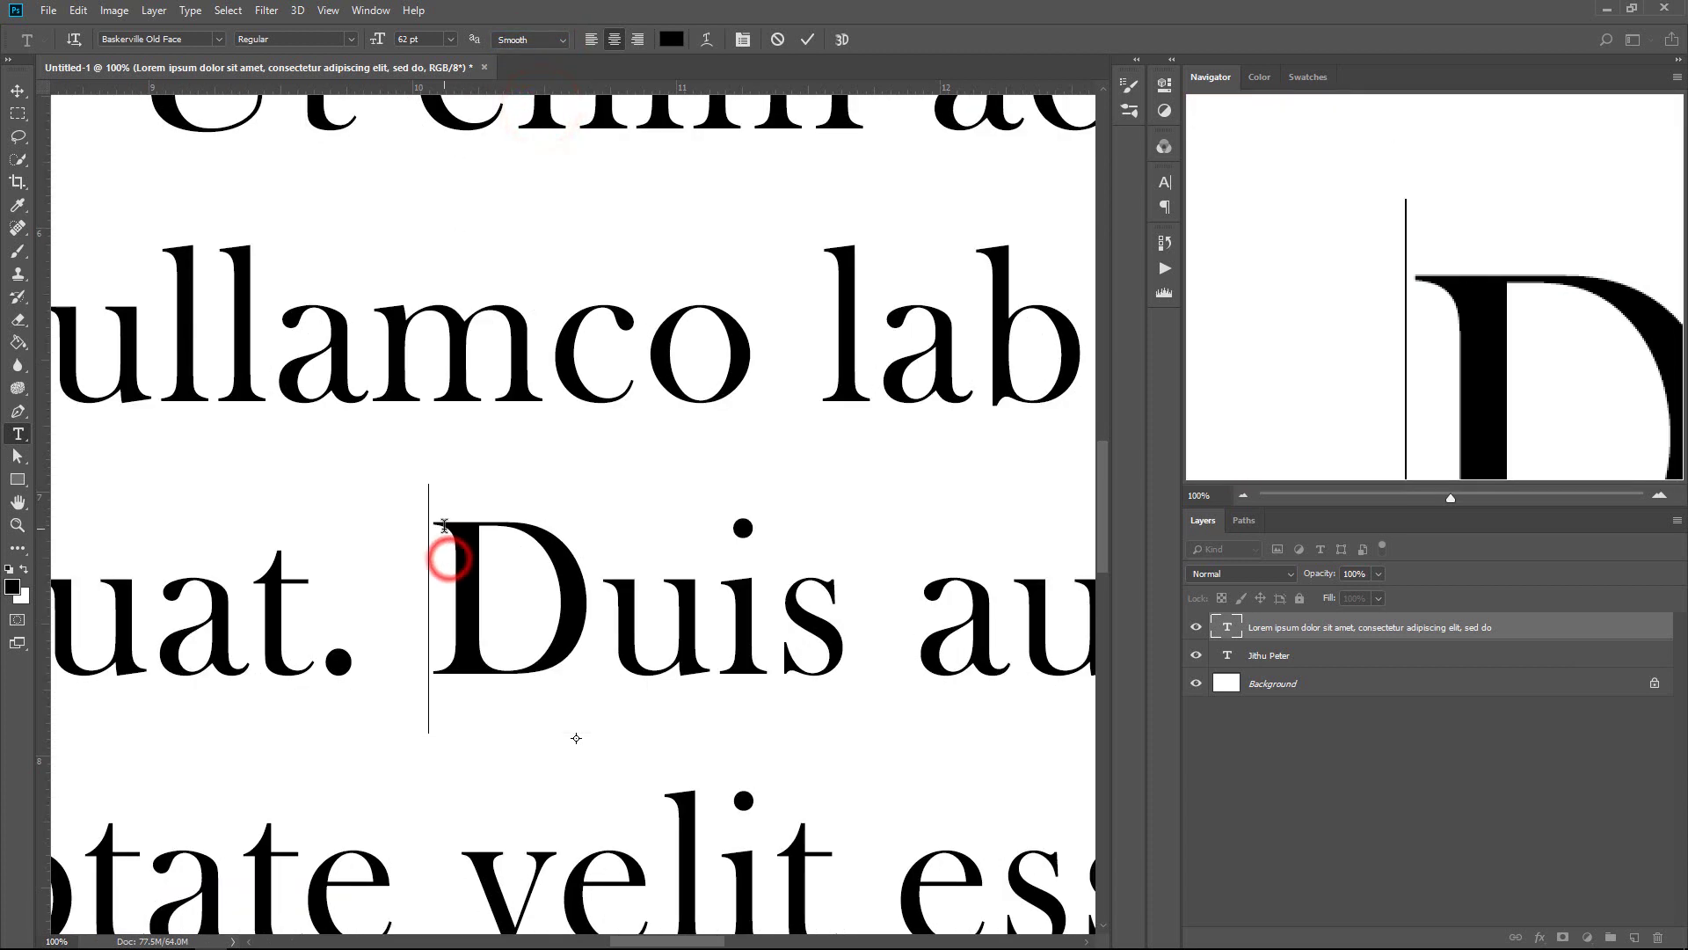
left_click(445, 538)
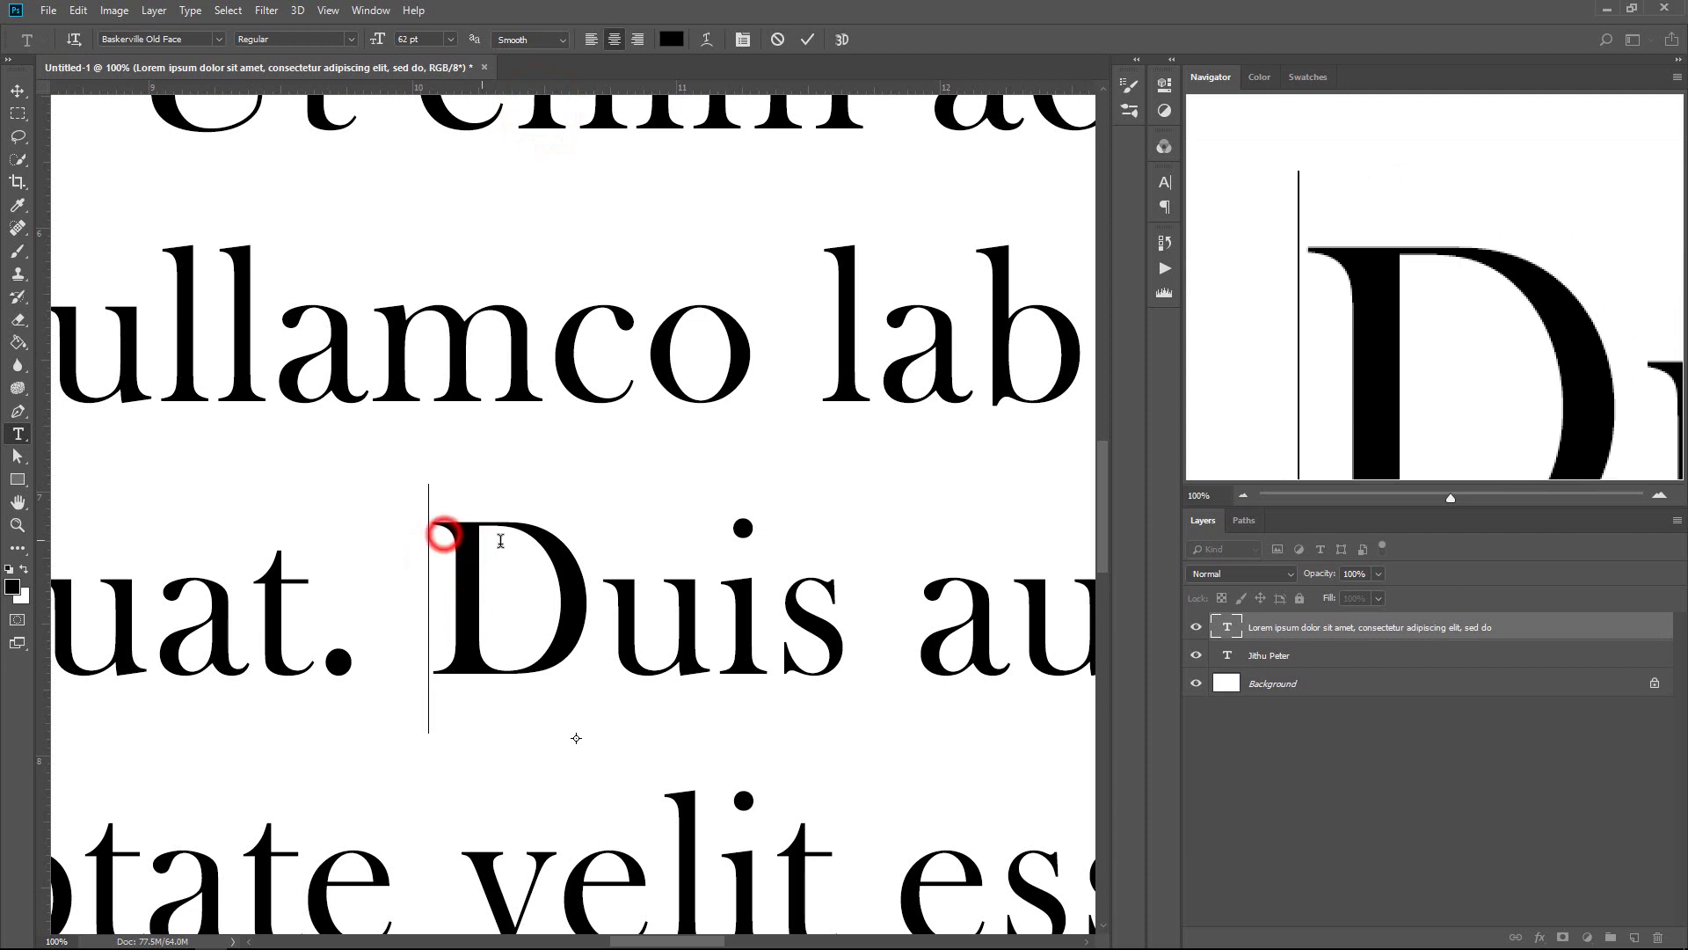
left_click(511, 559)
left_click_drag(529, 559, 591, 484)
left_click(479, 583)
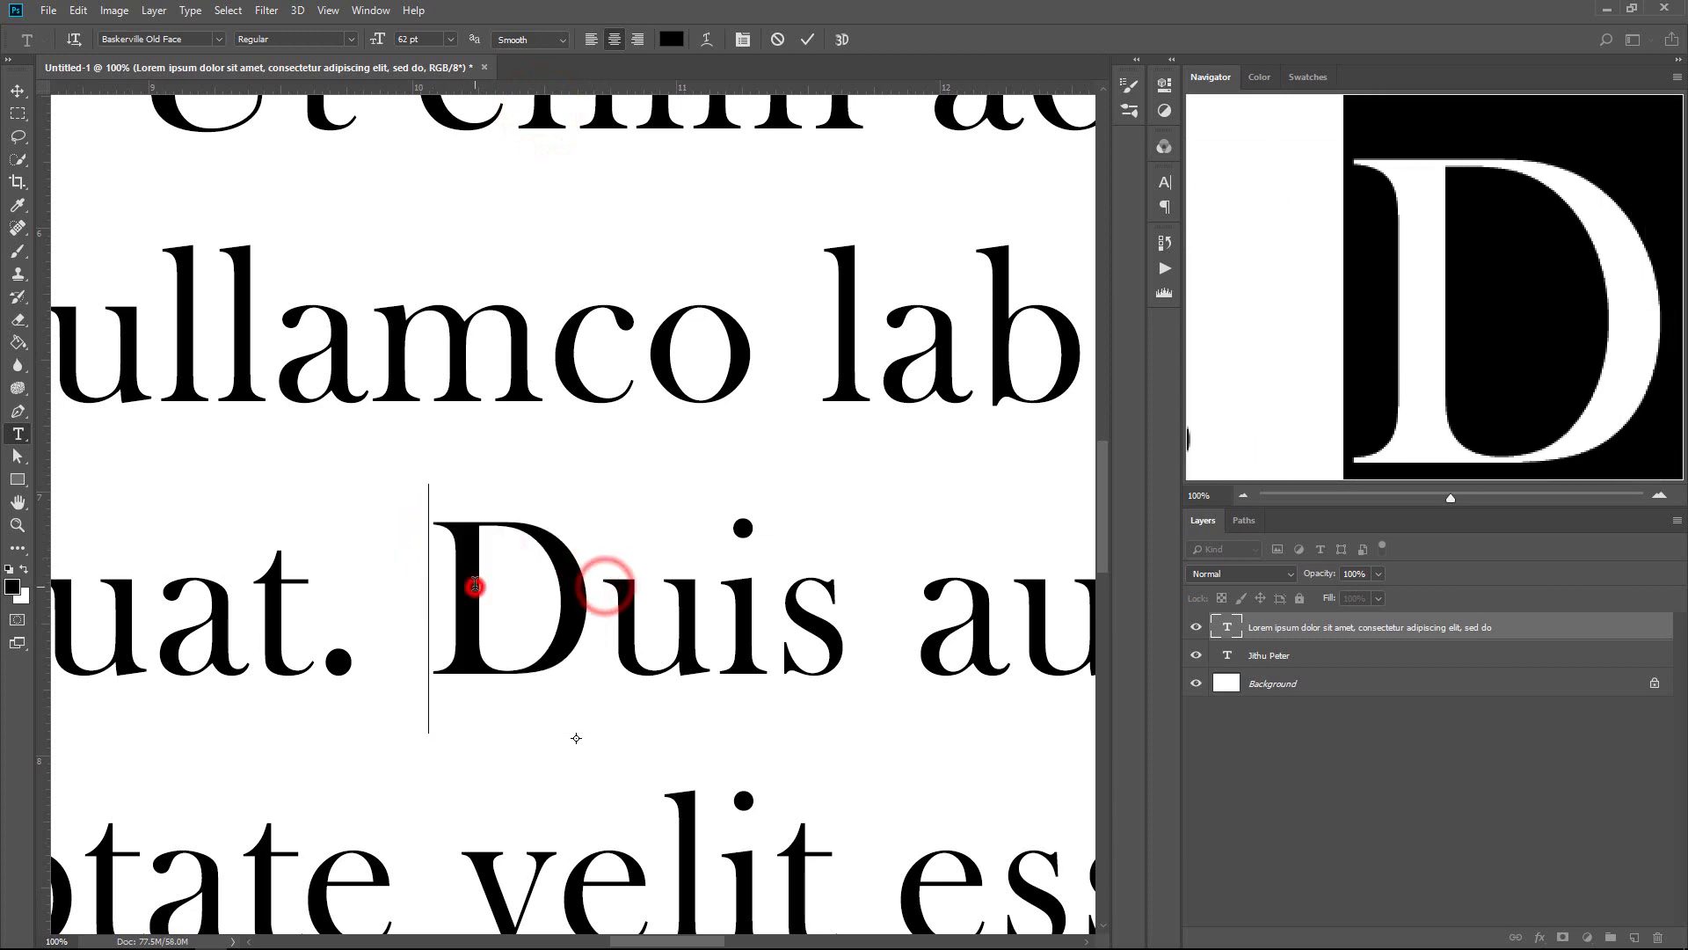
left_click(559, 48)
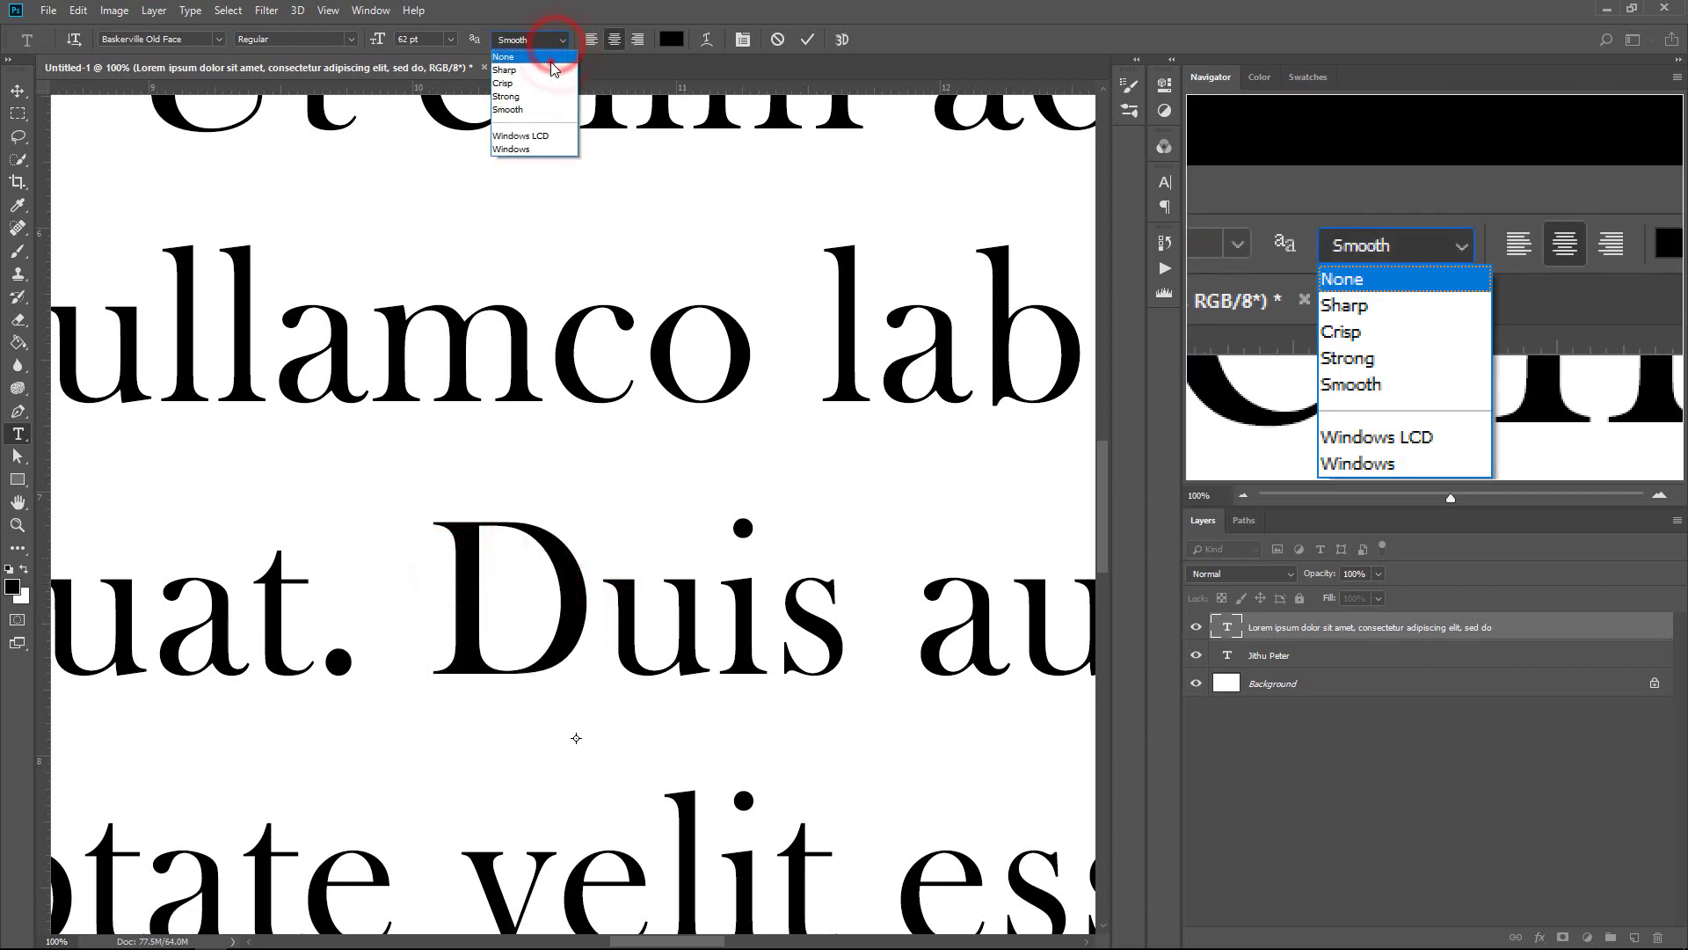
left_click(551, 62)
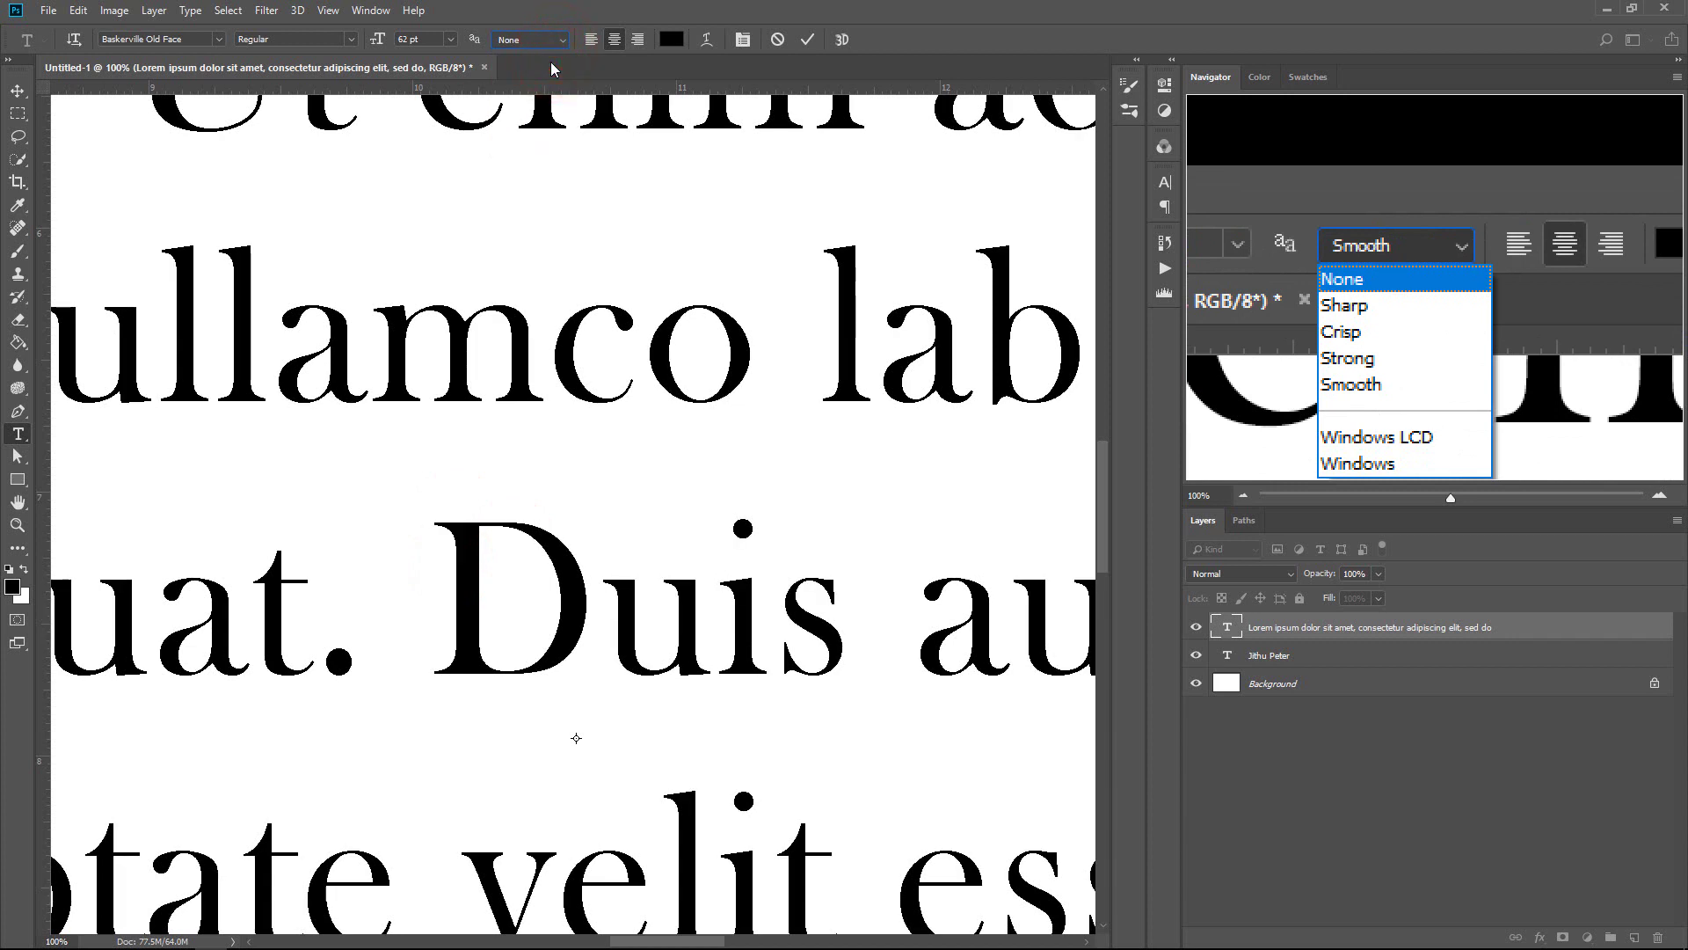
scroll(545, 44, "down", 1)
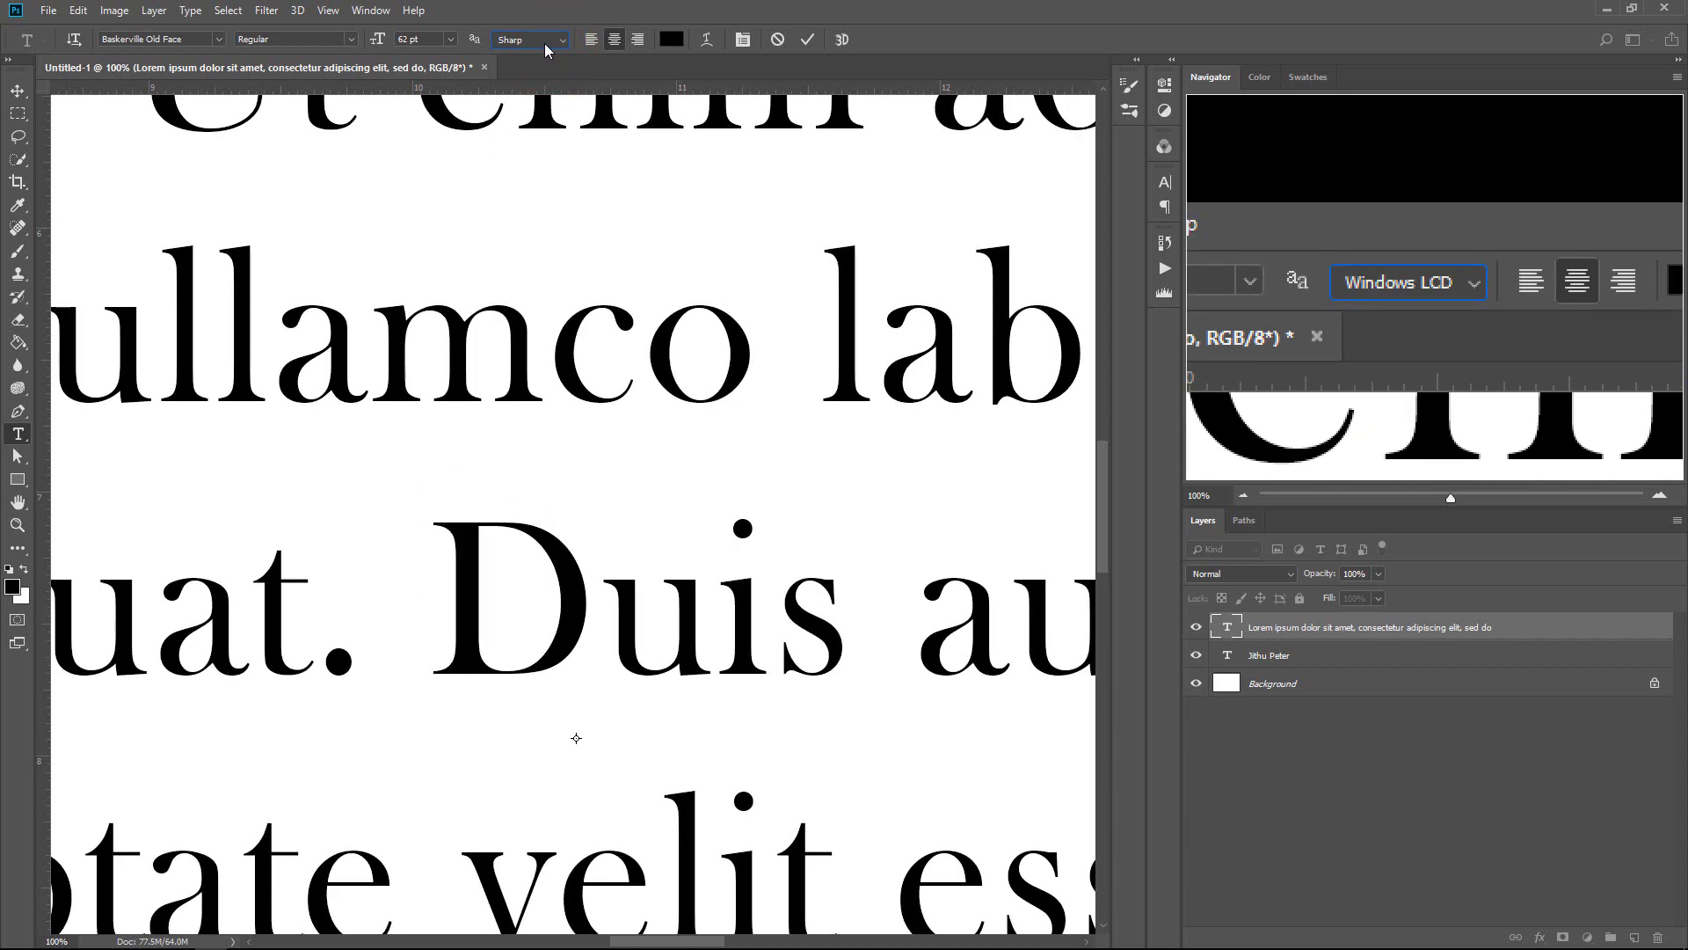
scroll(545, 44, "down", 3)
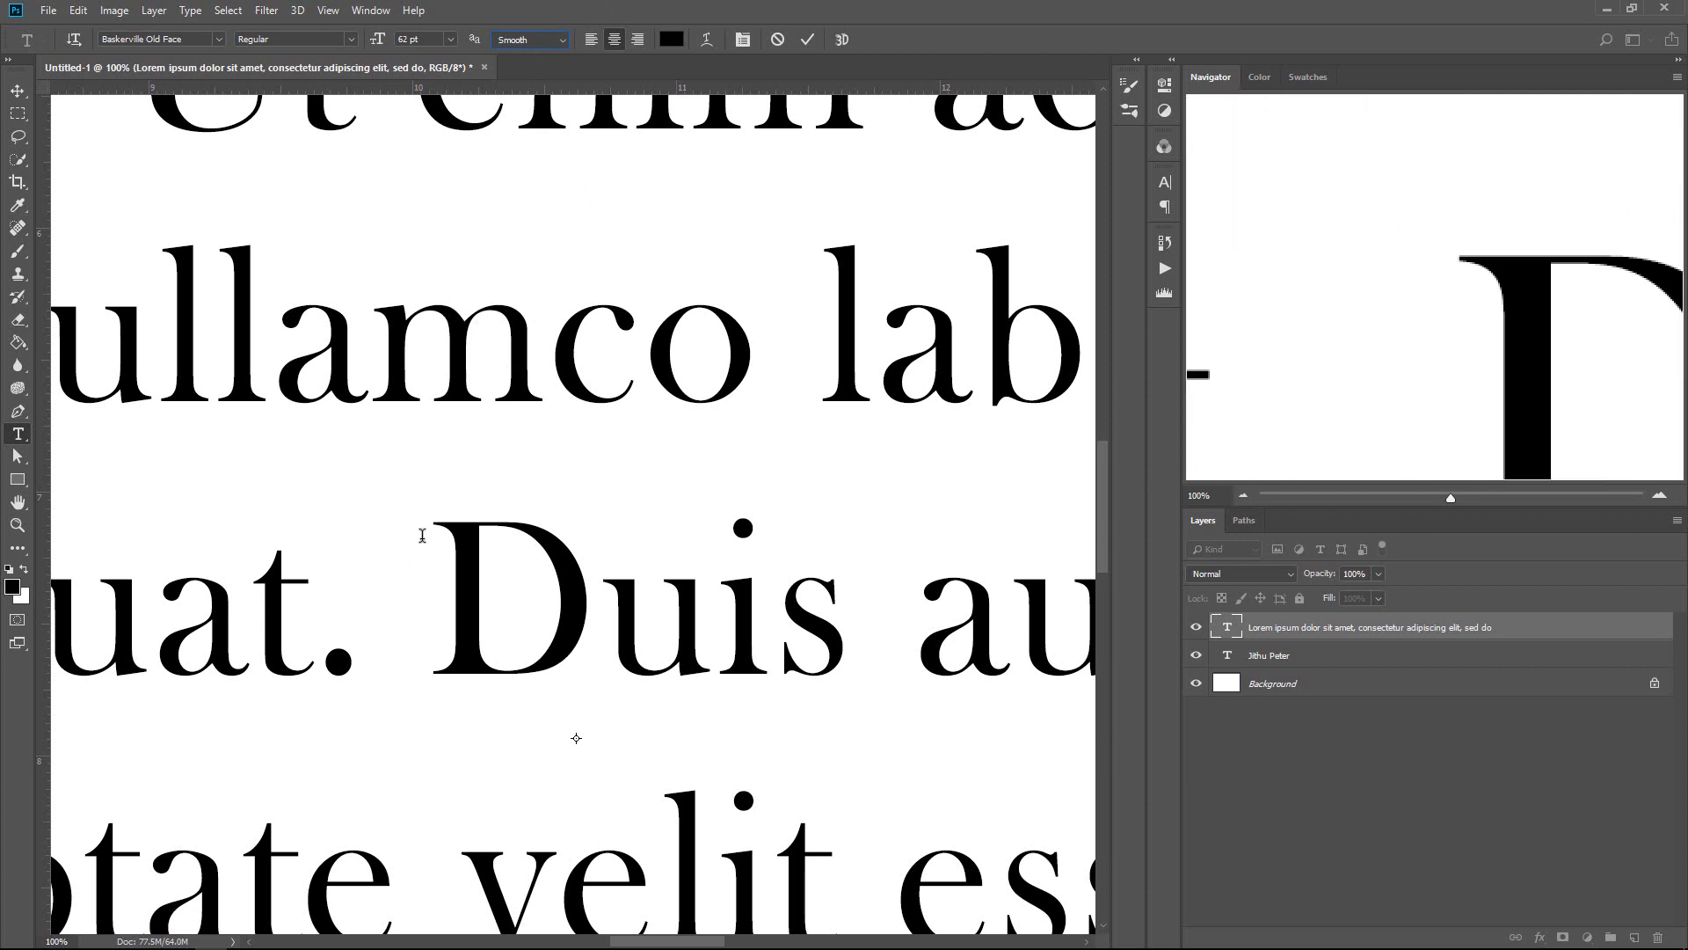
Step: Select the whole Lorem ipsum paragraph and switch its font from Baskerville Old Face to MineCrafter 3
left_click(501, 339)
scroll(513, 343, "down", 5)
scroll(513, 350, "down", 2)
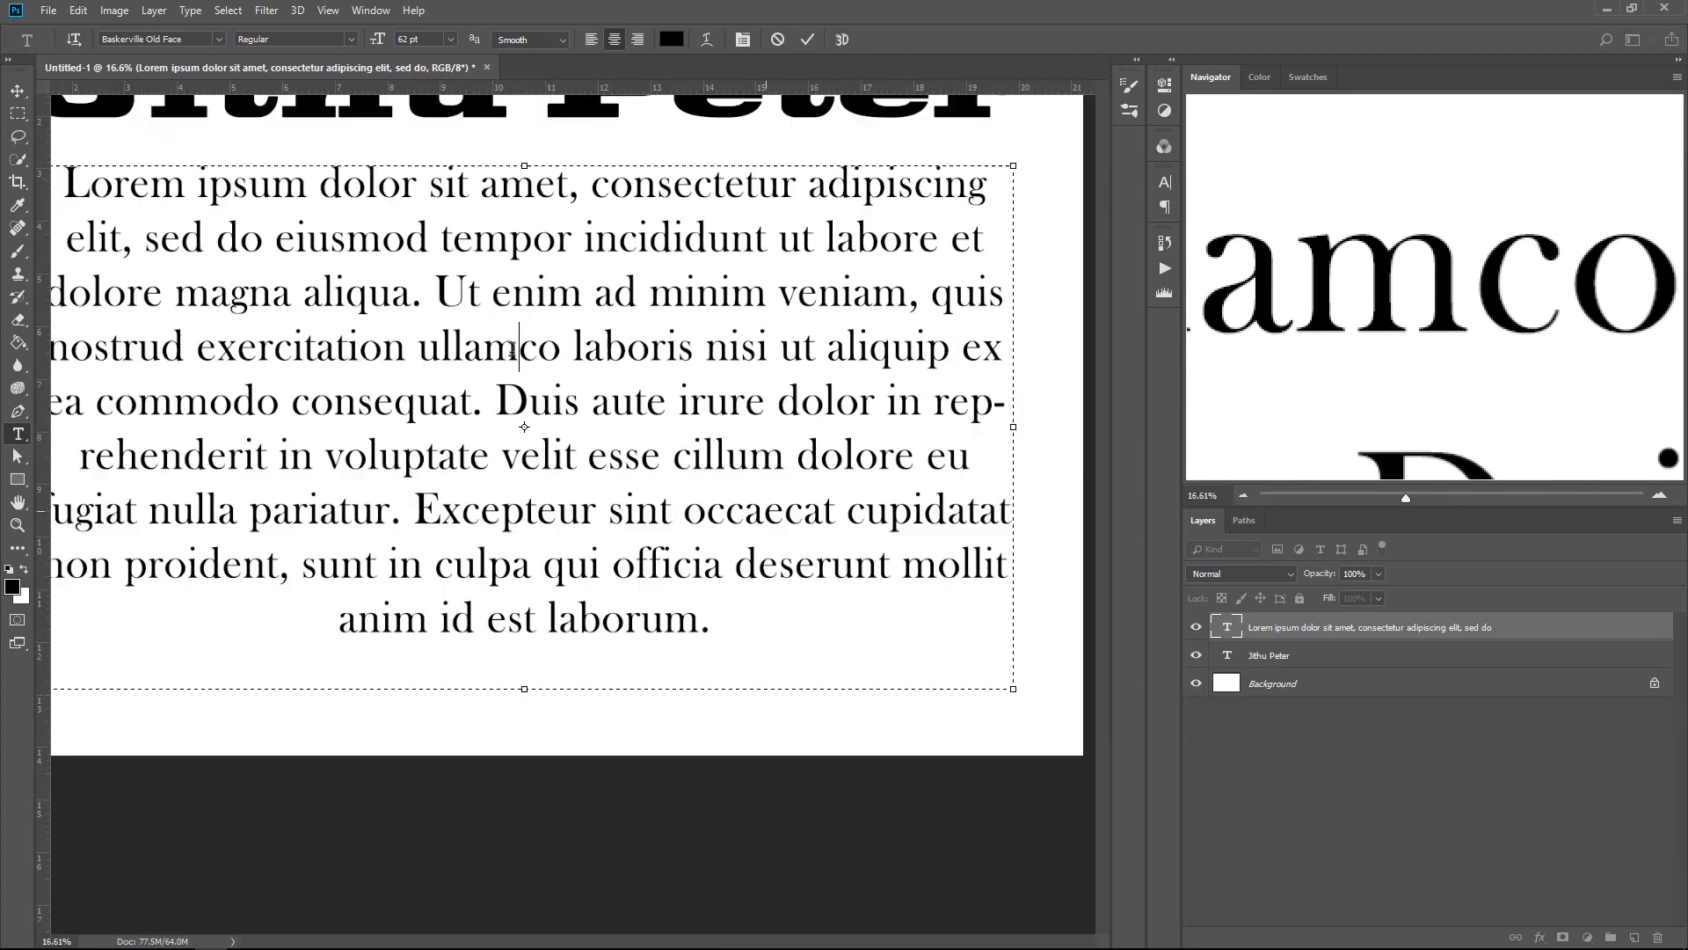
triple_click(540, 479)
left_click(218, 38)
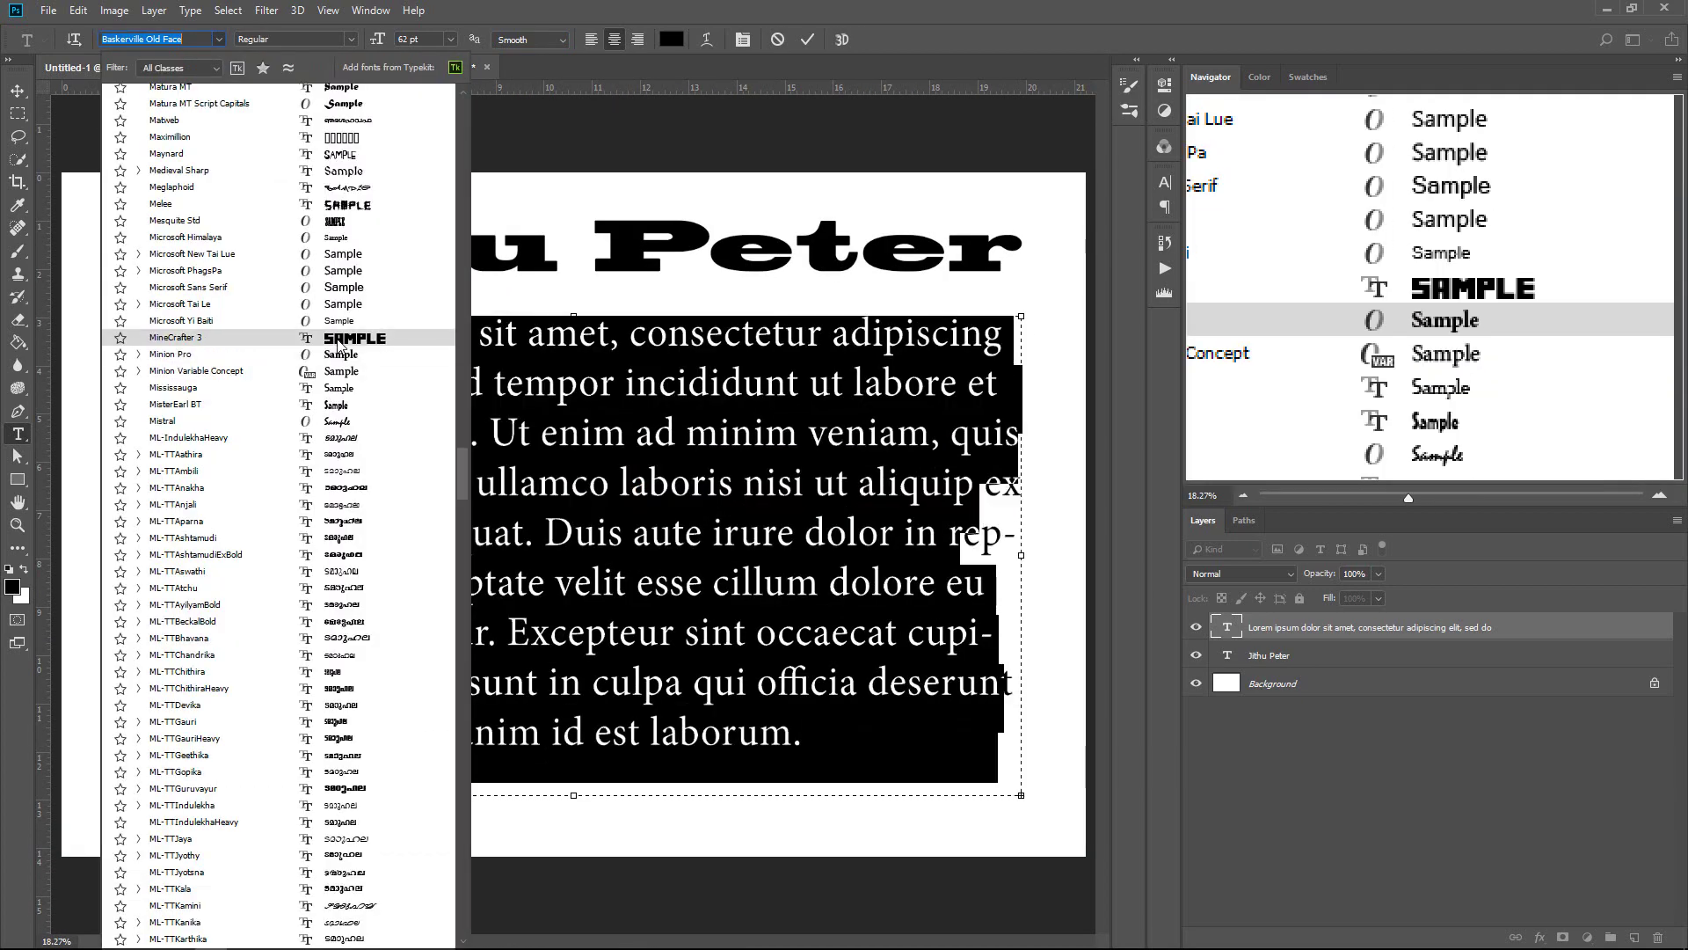
scroll(340, 348, "down", 10)
left_click(338, 343)
left_click(499, 383)
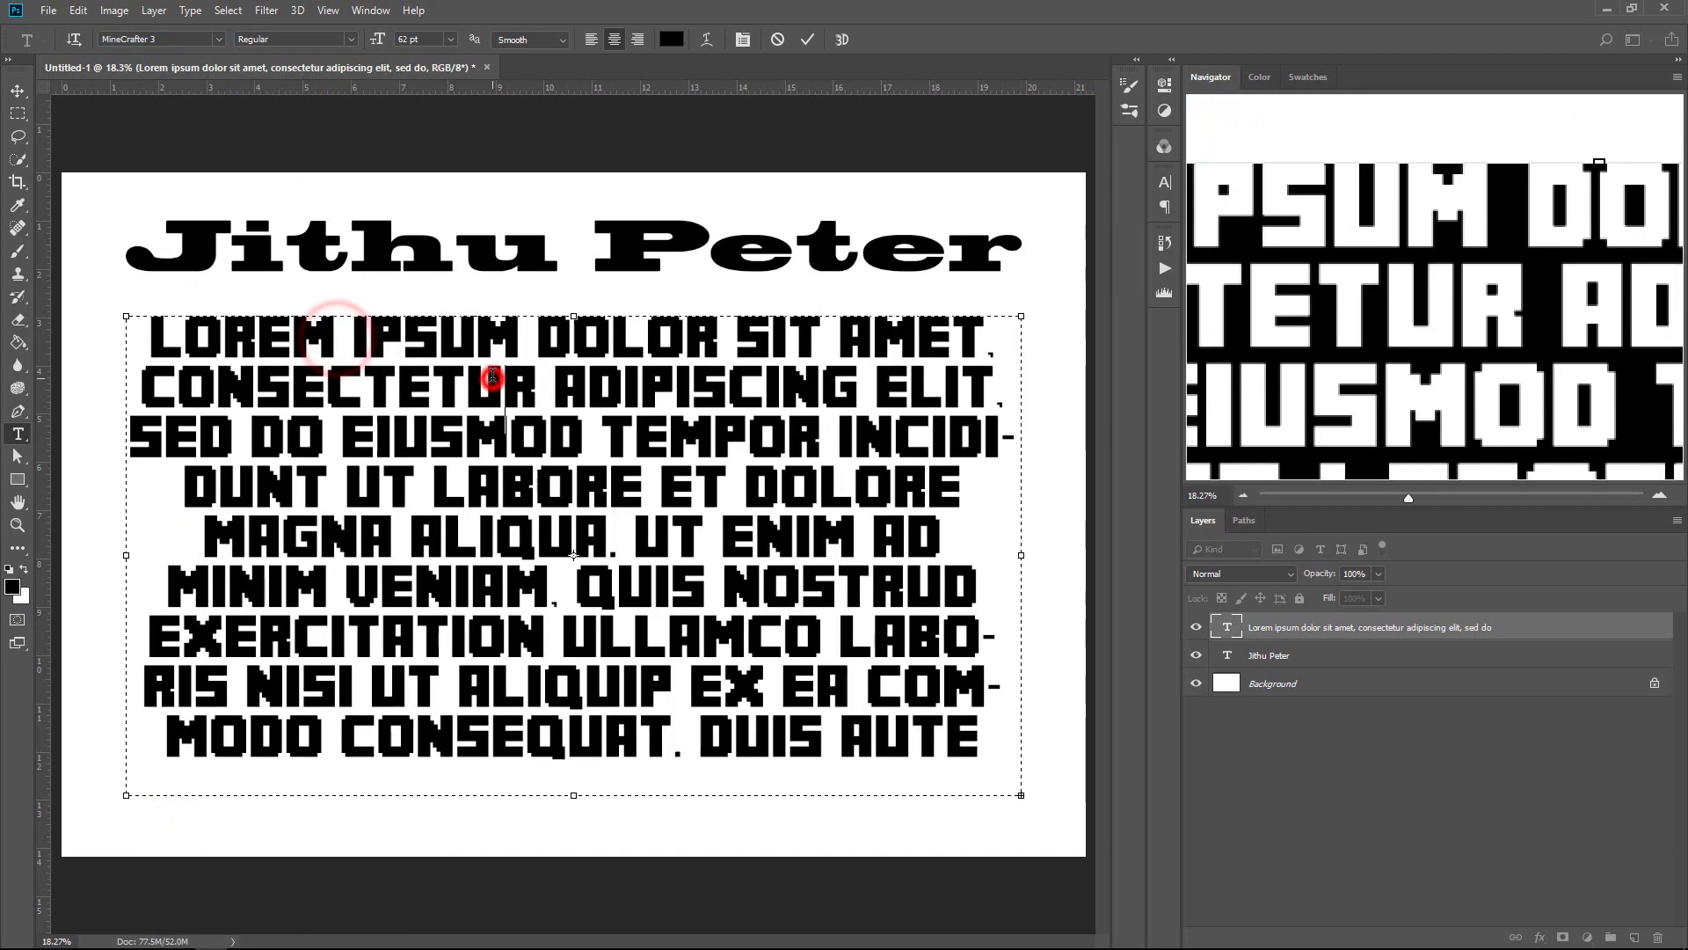
scroll(499, 384, "up", 10)
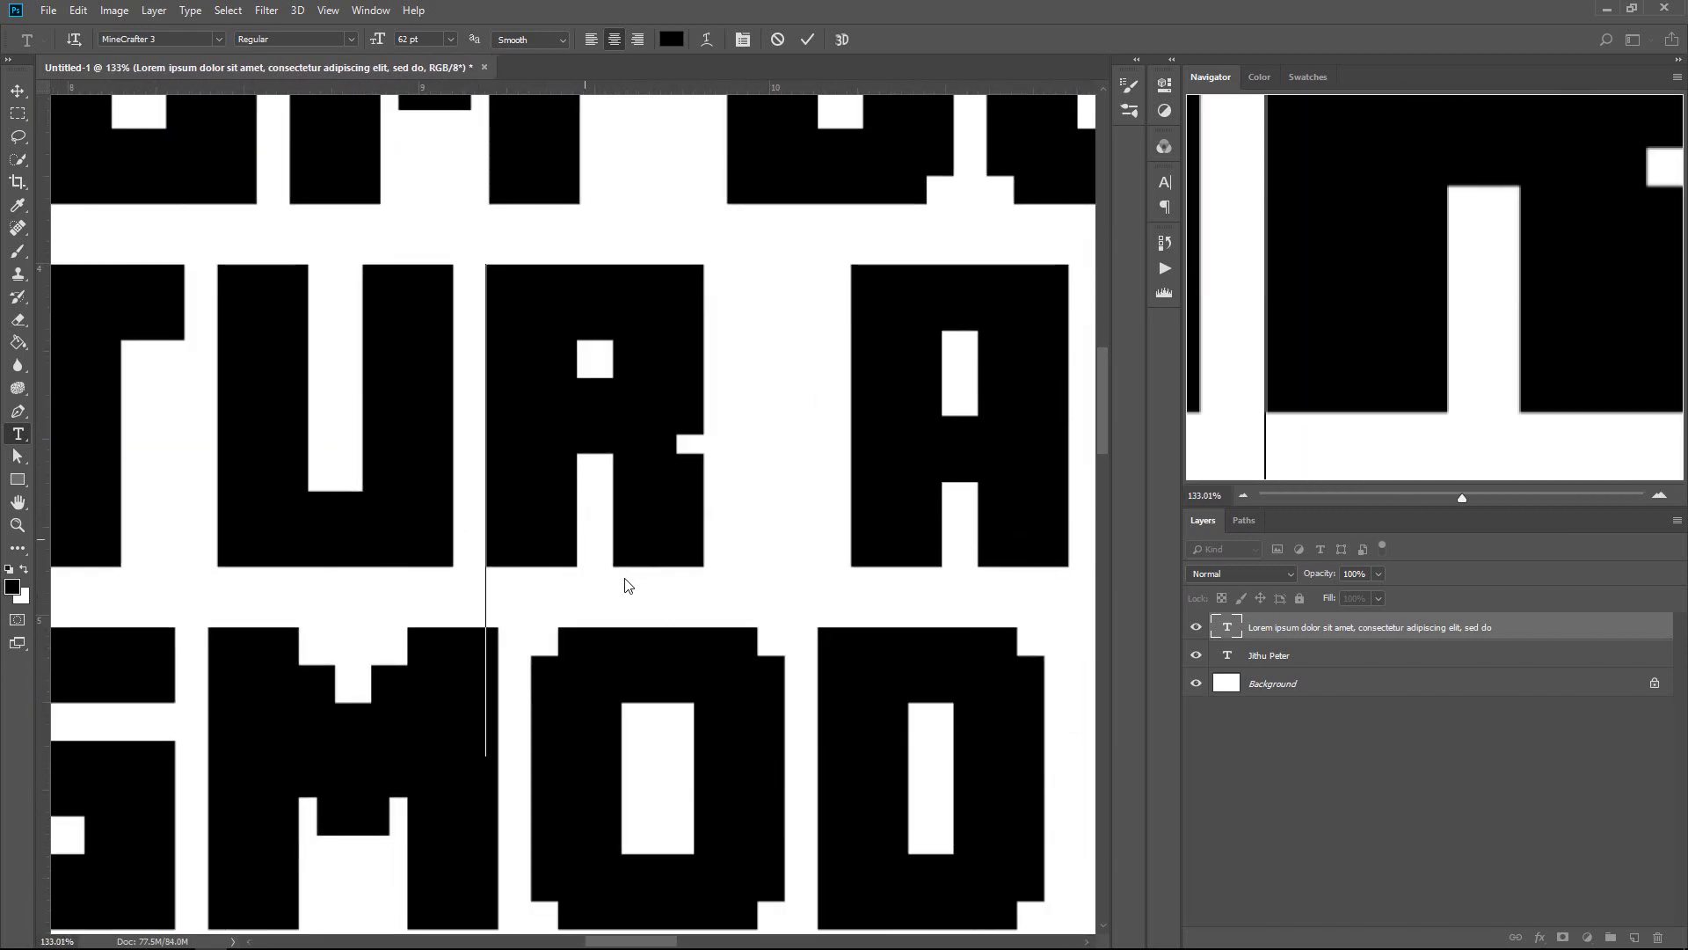
Step: Set the MineCrafter 3 paragraph's anti-aliasing to None and its size to 39 pt
triple_click(572, 422)
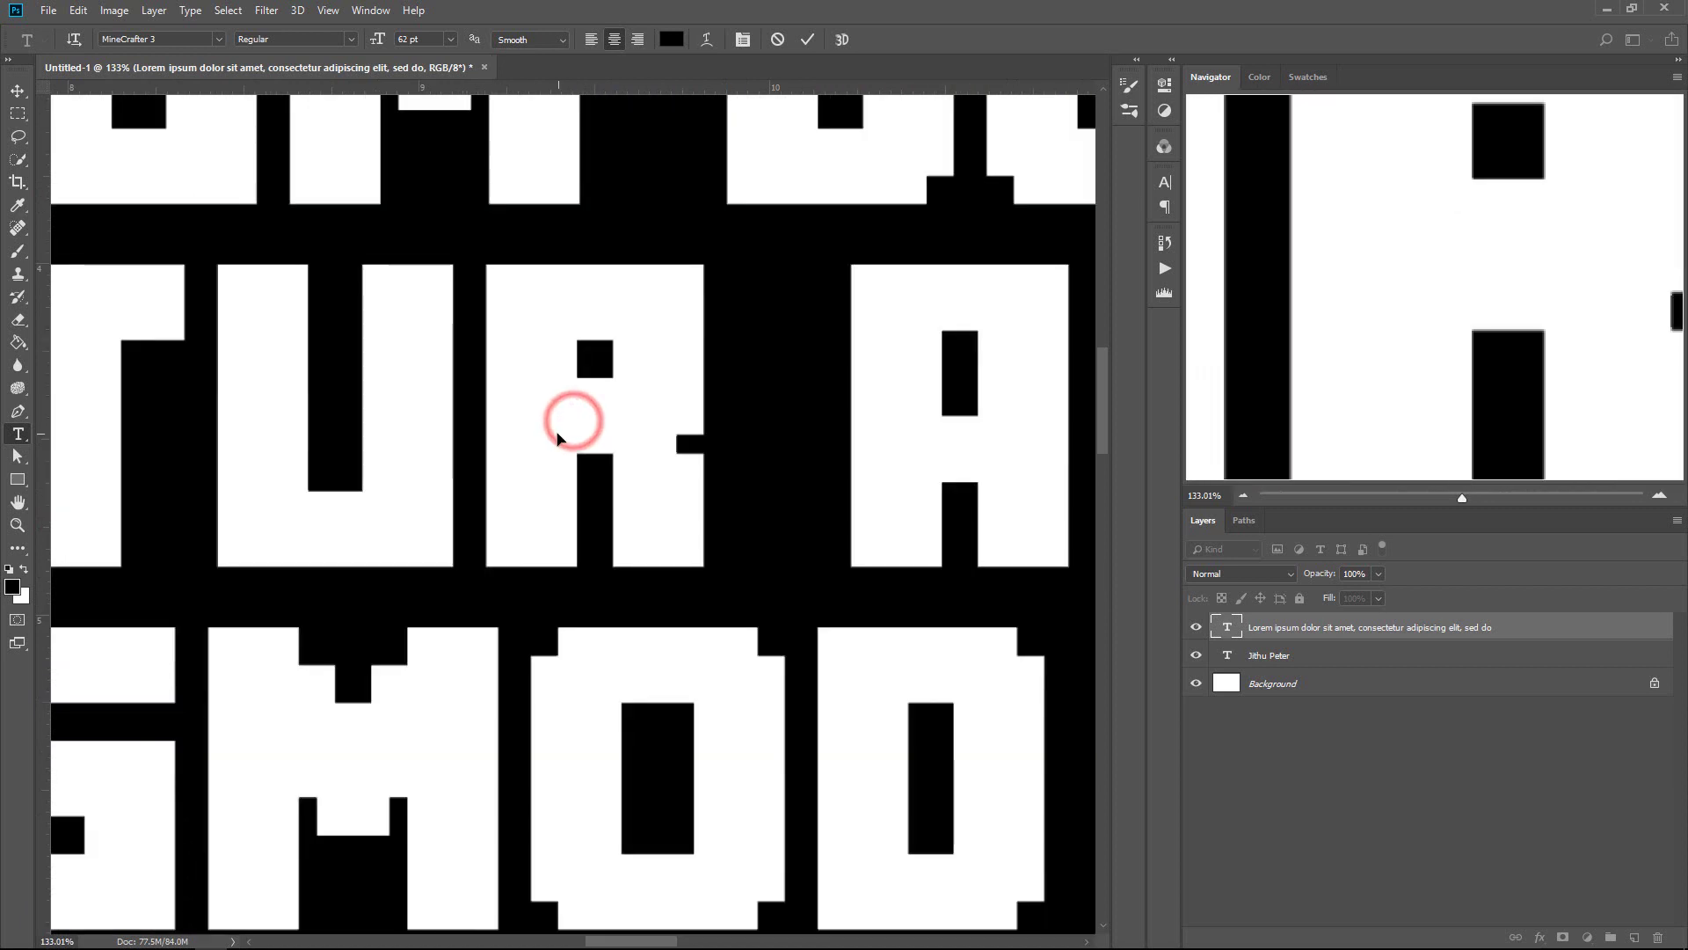
left_click(552, 37)
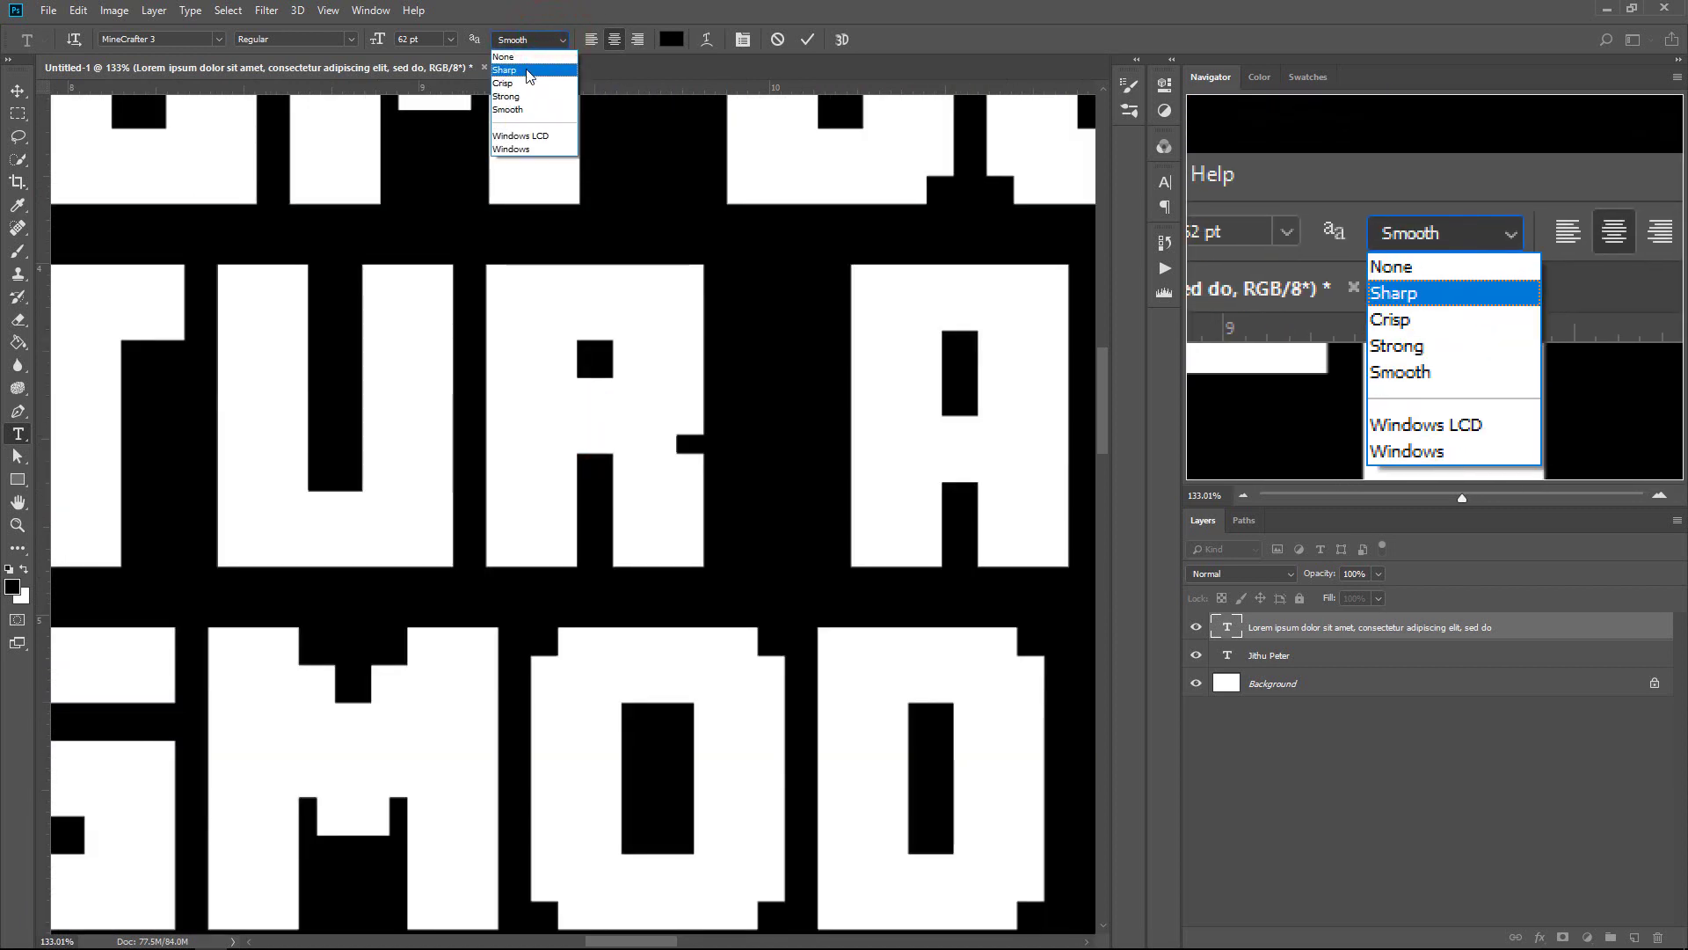
left_click(521, 58)
left_click(547, 369)
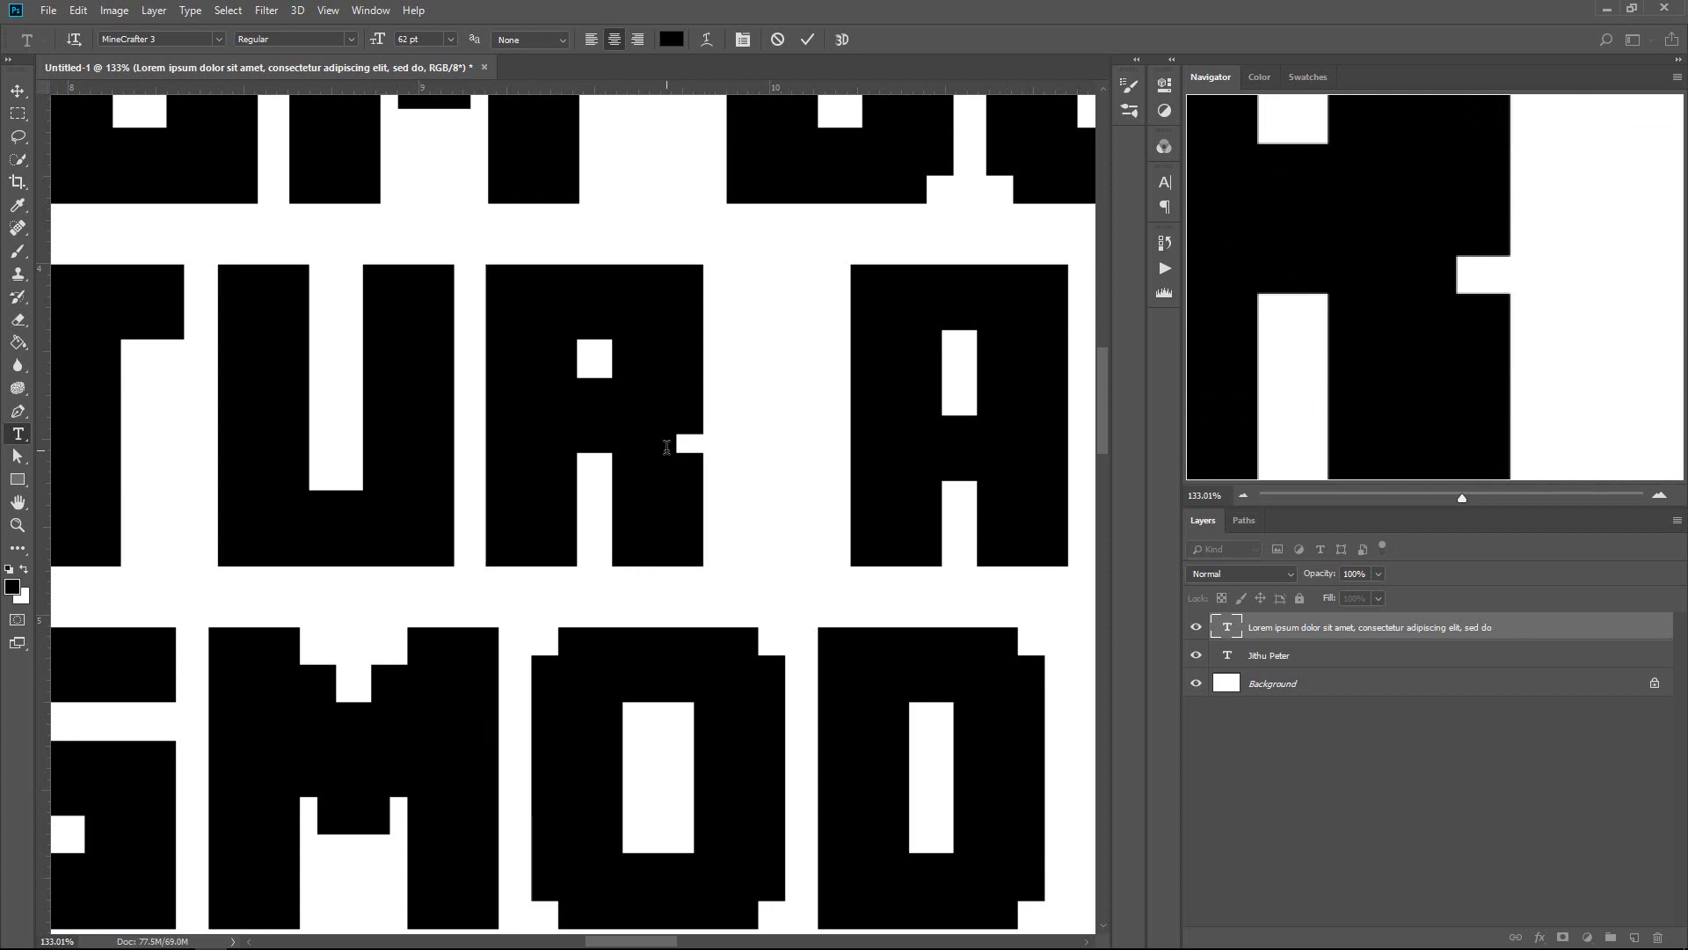
left_click(490, 409)
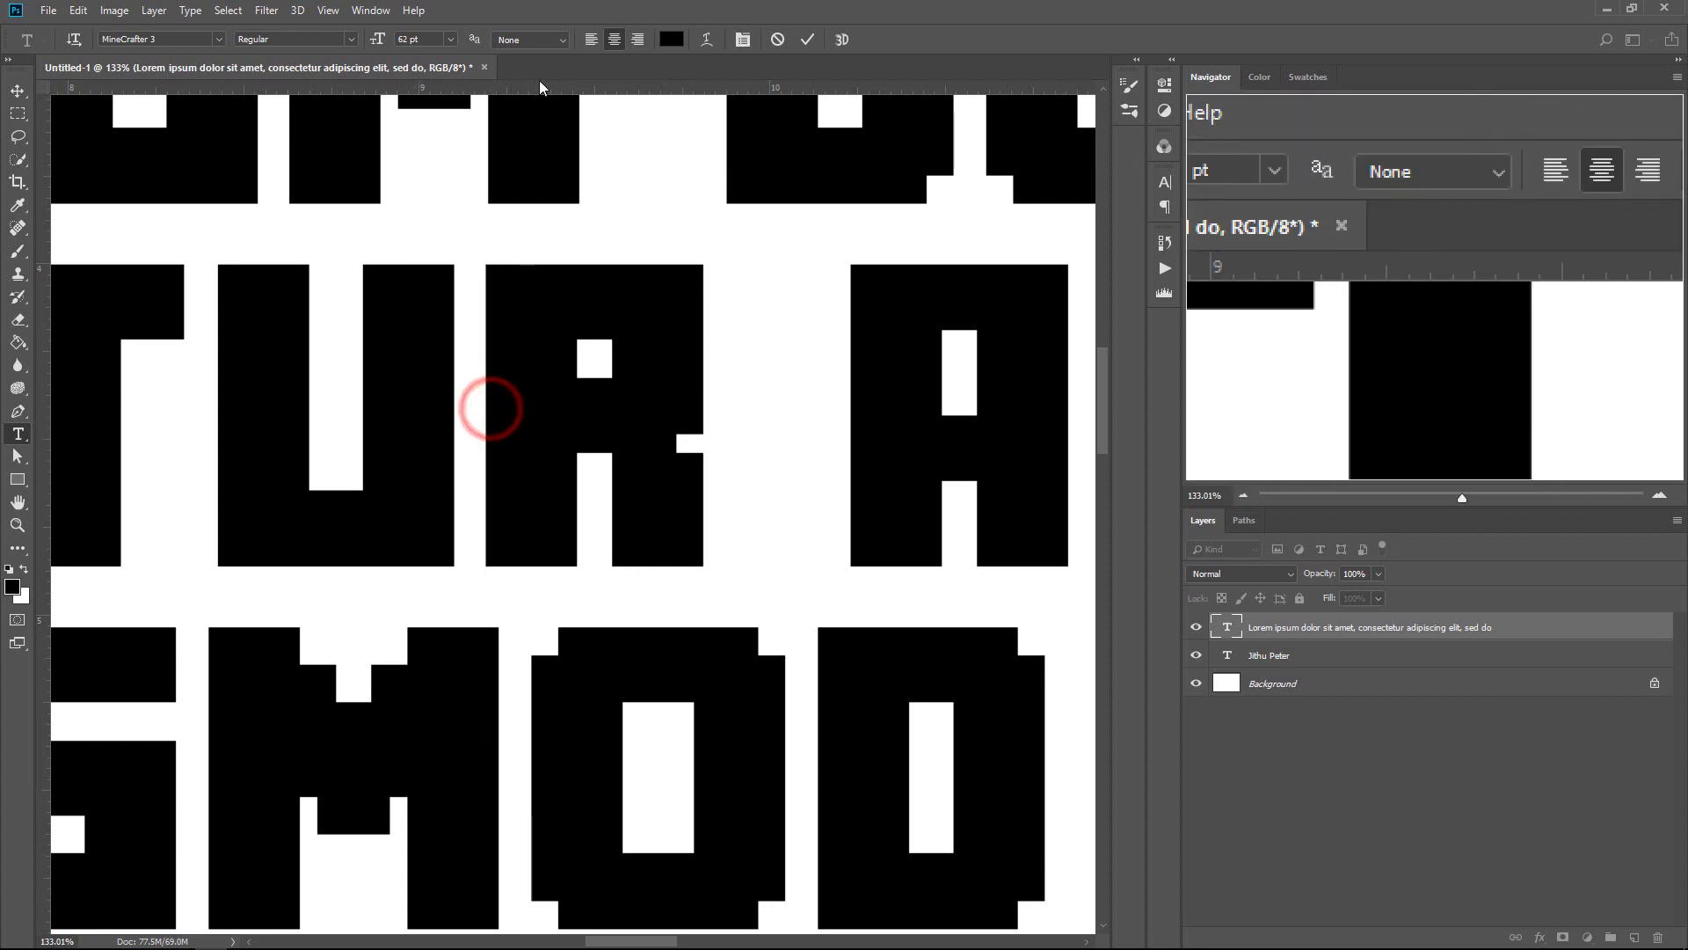
left_click(599, 497)
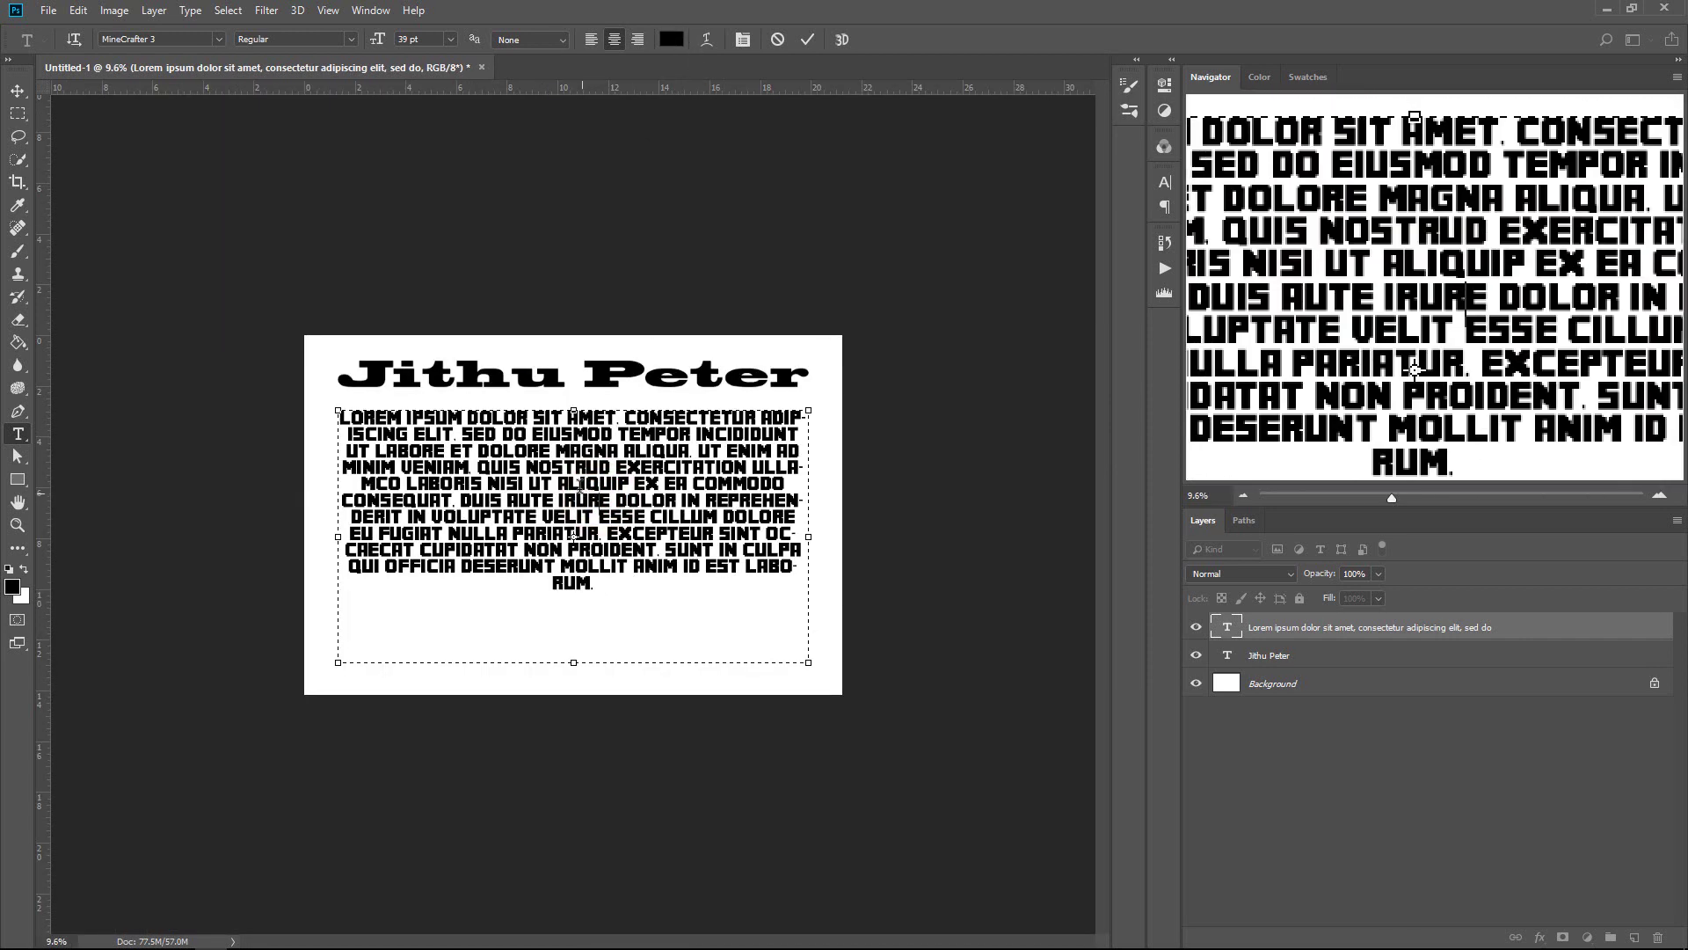
left_click(576, 483)
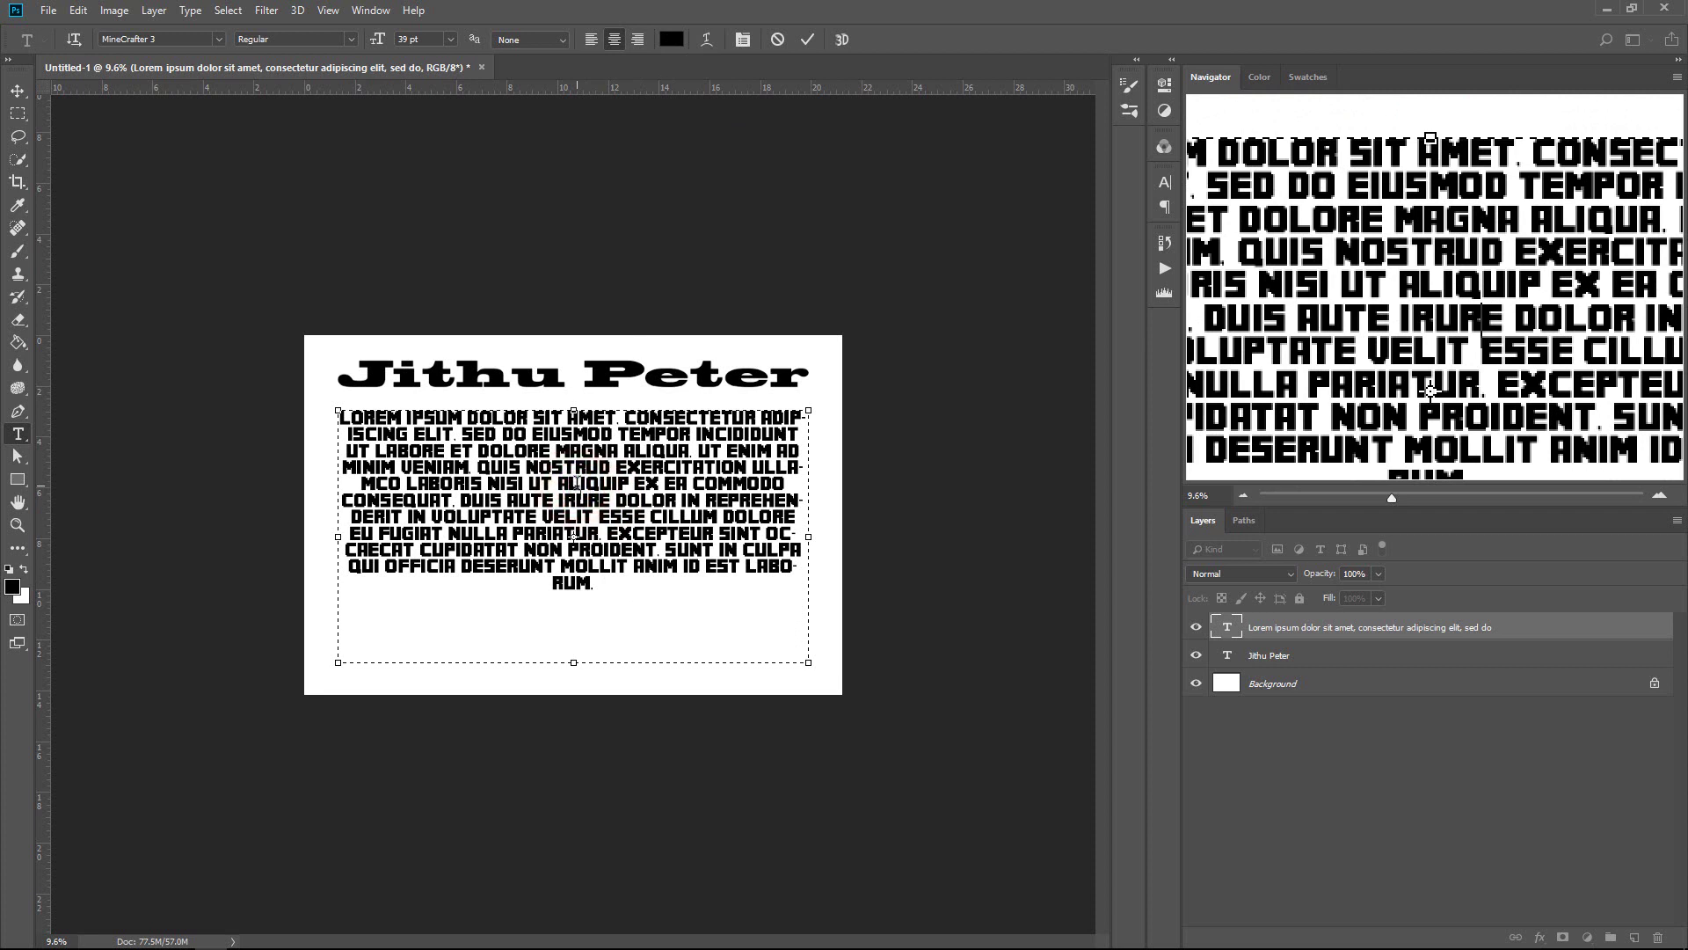
Step: Colour all the paragraph text bright red from the options-bar swatch
key("ctrl+a")
left_click(673, 39)
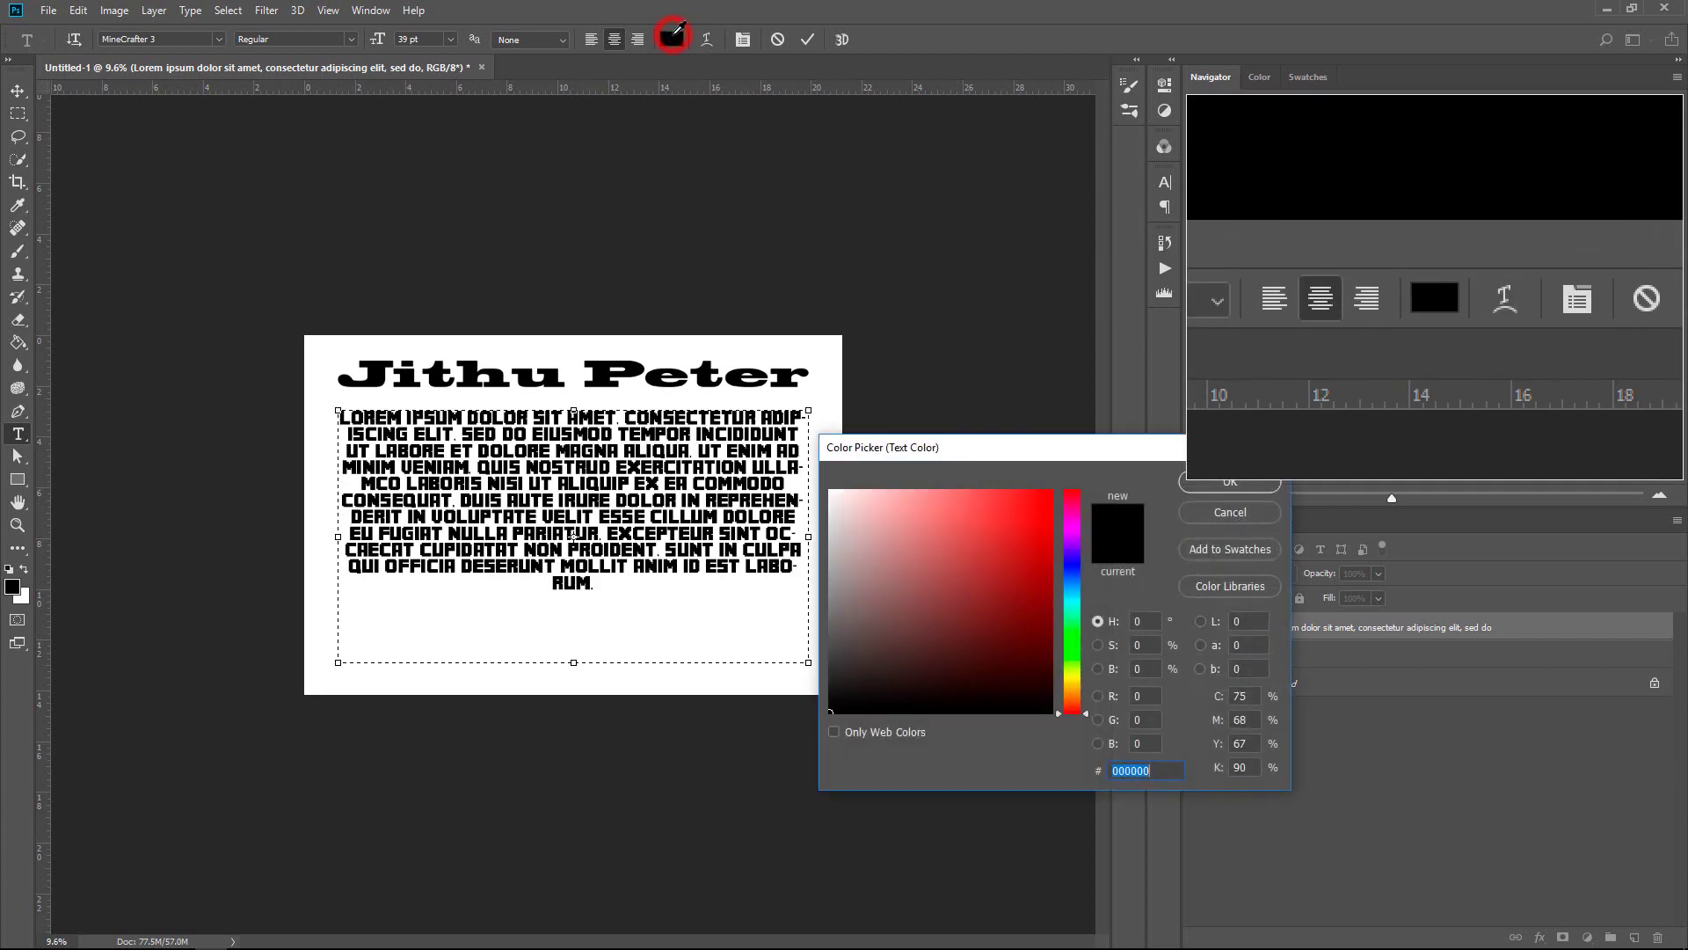
left_click(1020, 567)
left_click_drag(1020, 567, 1052, 534)
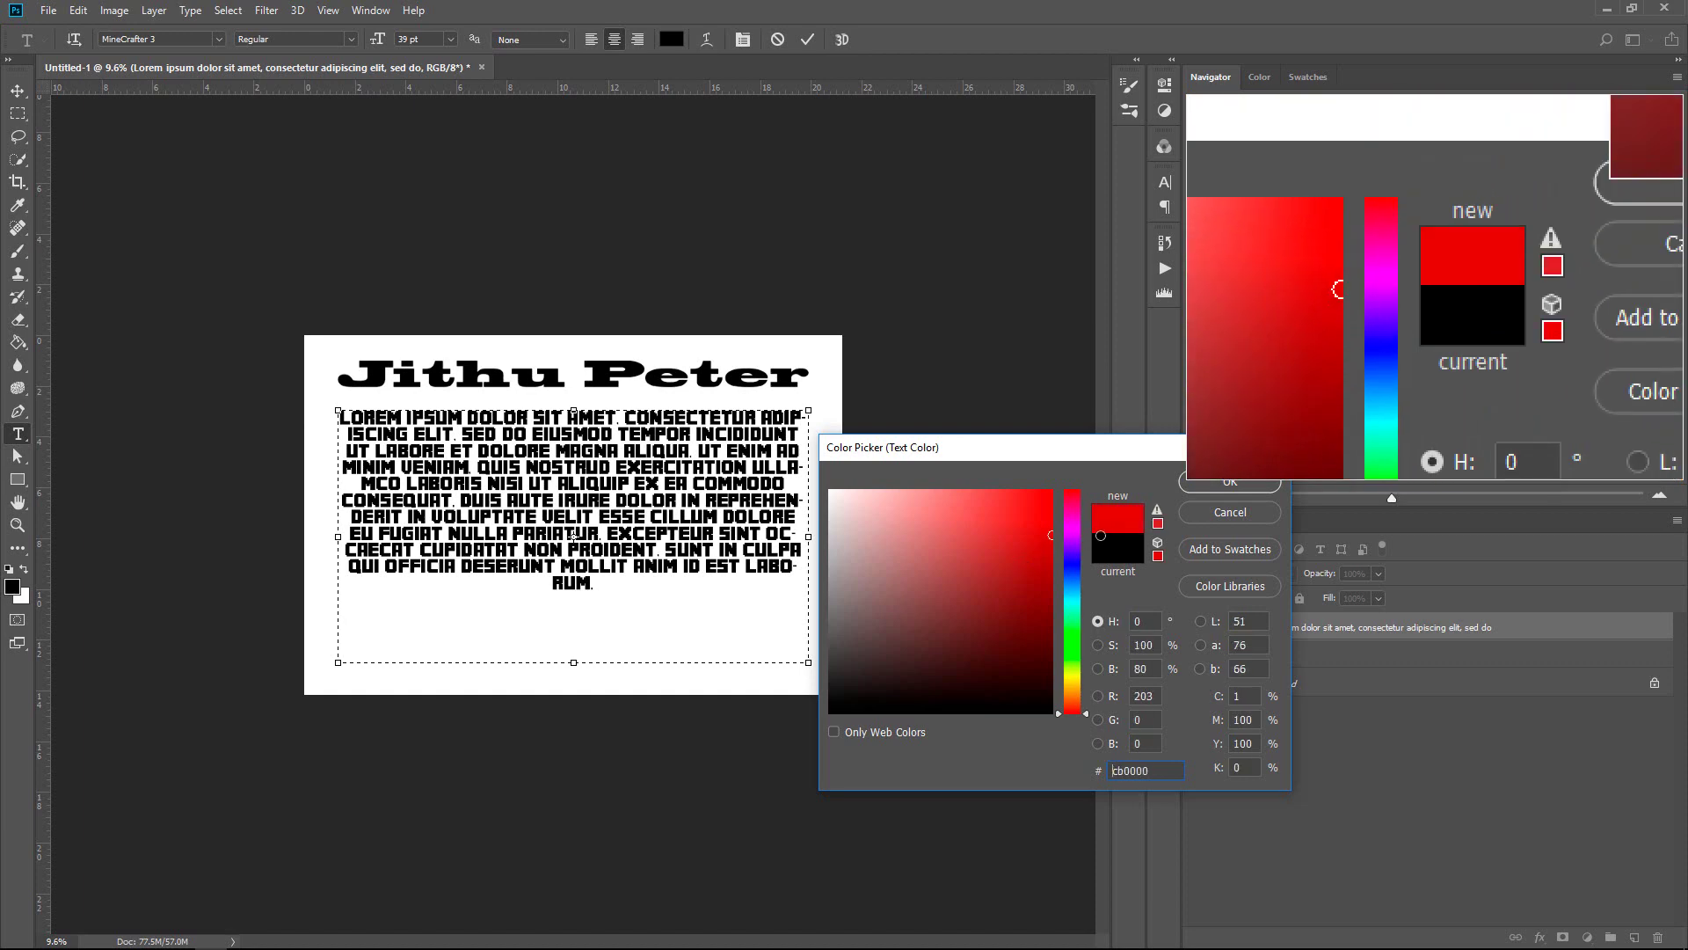
left_click_drag(1067, 450, 890, 568)
left_click(1053, 599)
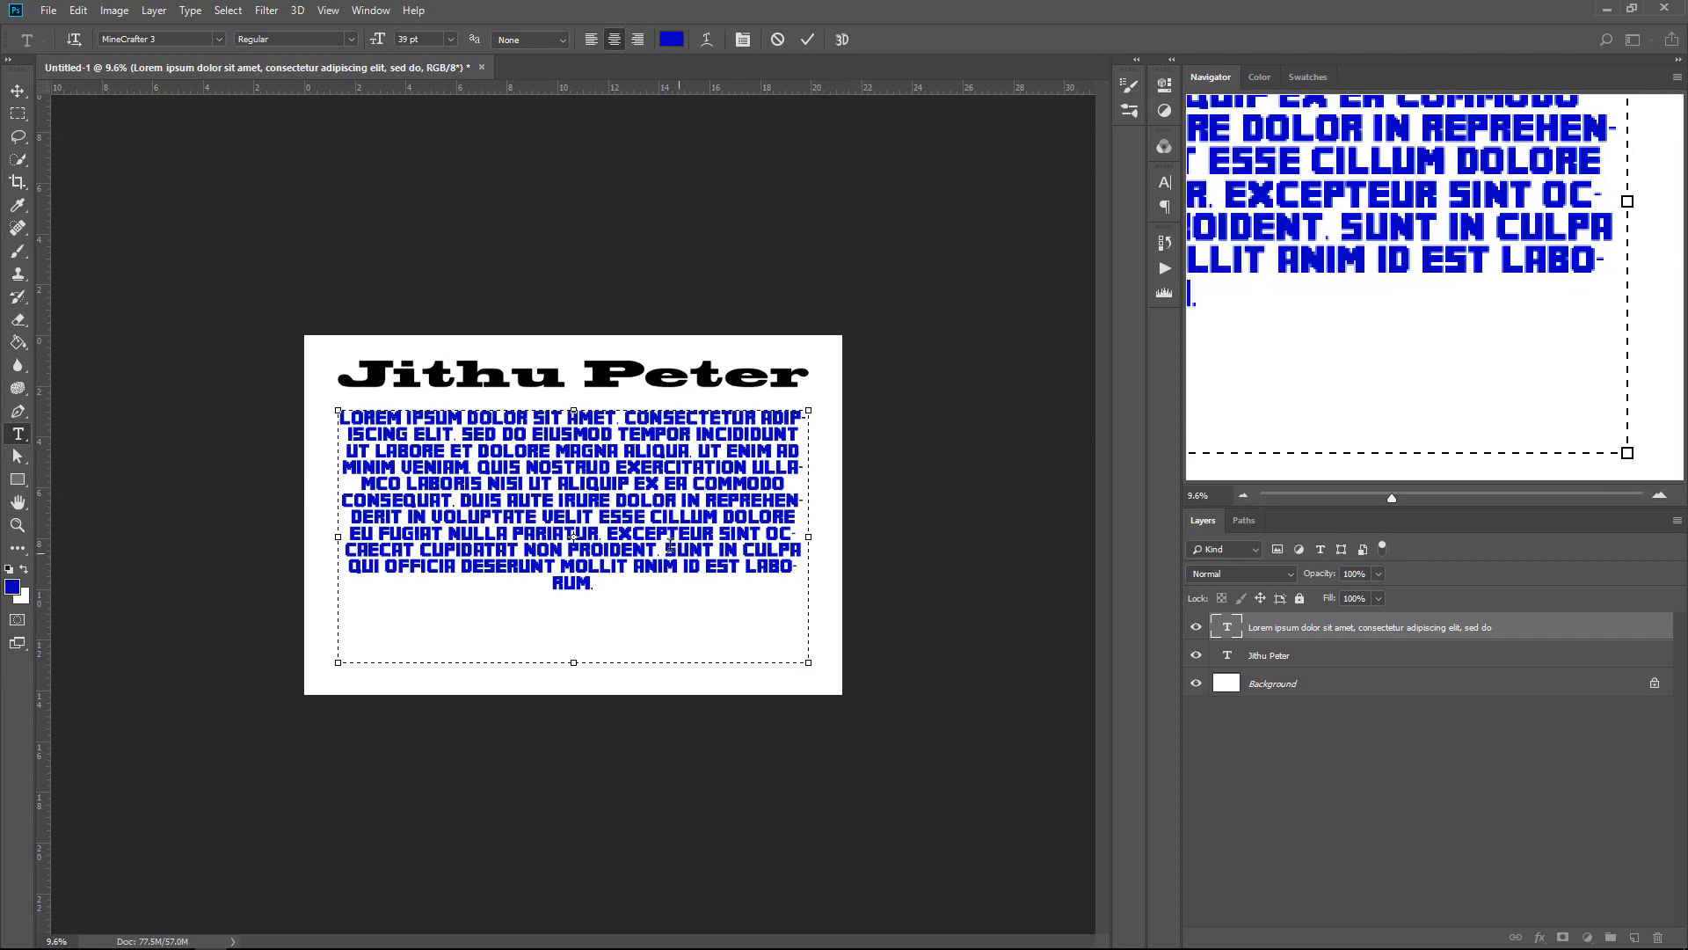
Step: Change the paragraph text colour to green via the foreground colour
key("ctrl+a")
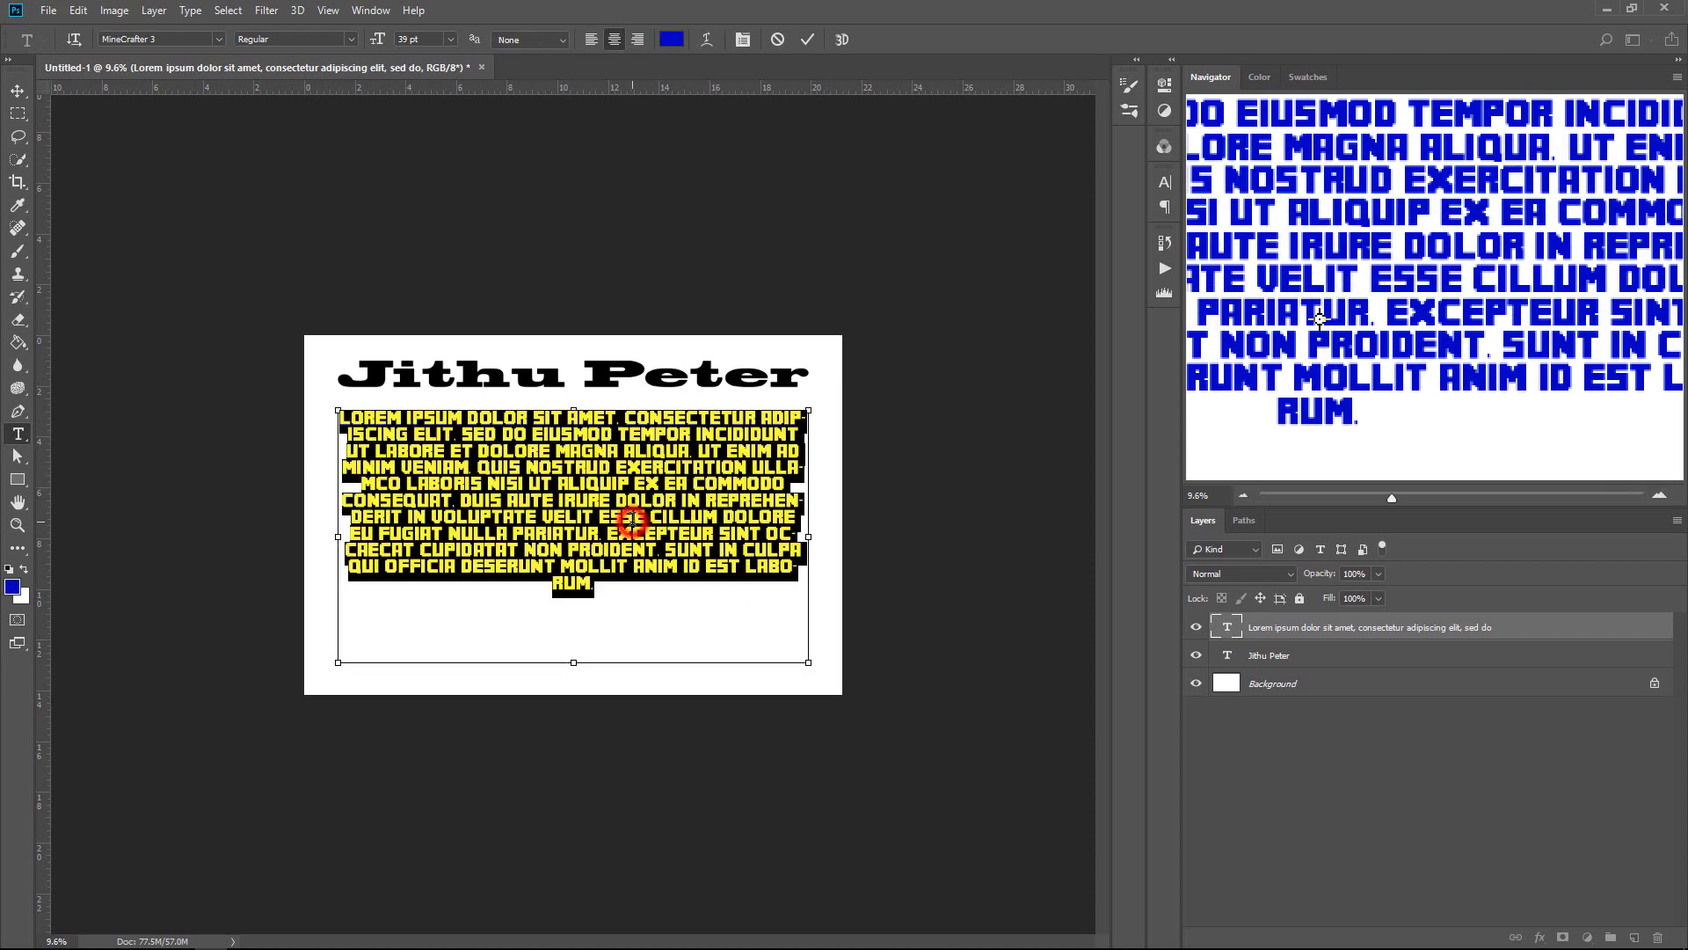
left_click(14, 596)
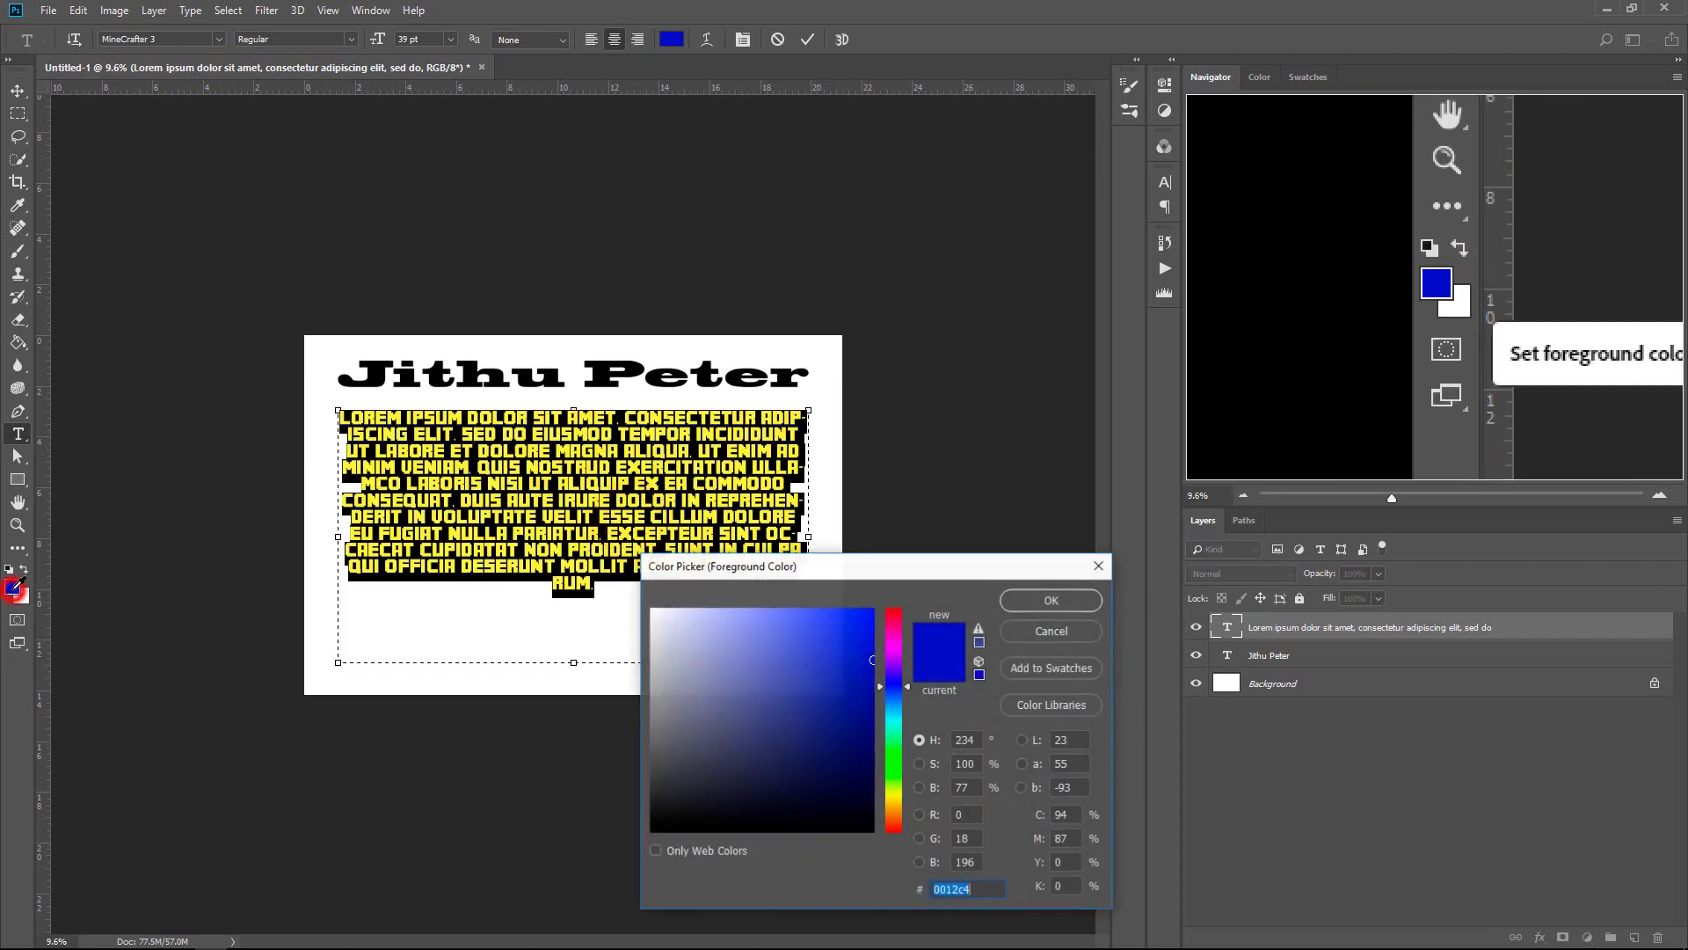
left_click_drag(892, 685, 892, 739)
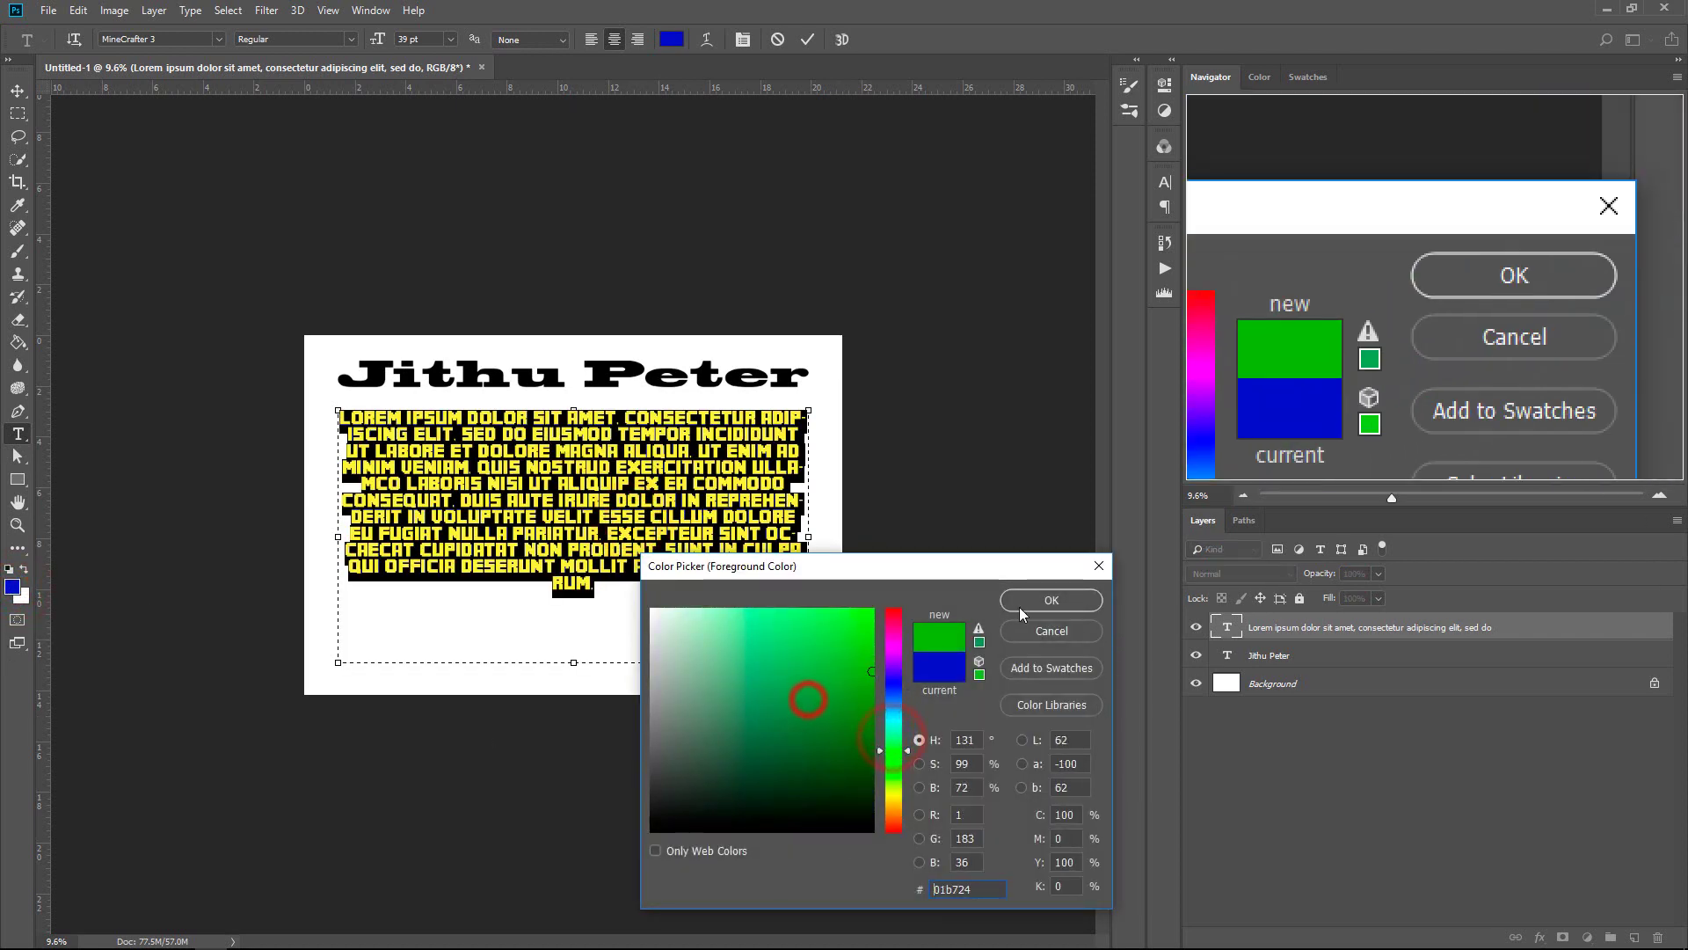
left_click(1050, 600)
left_click(464, 486)
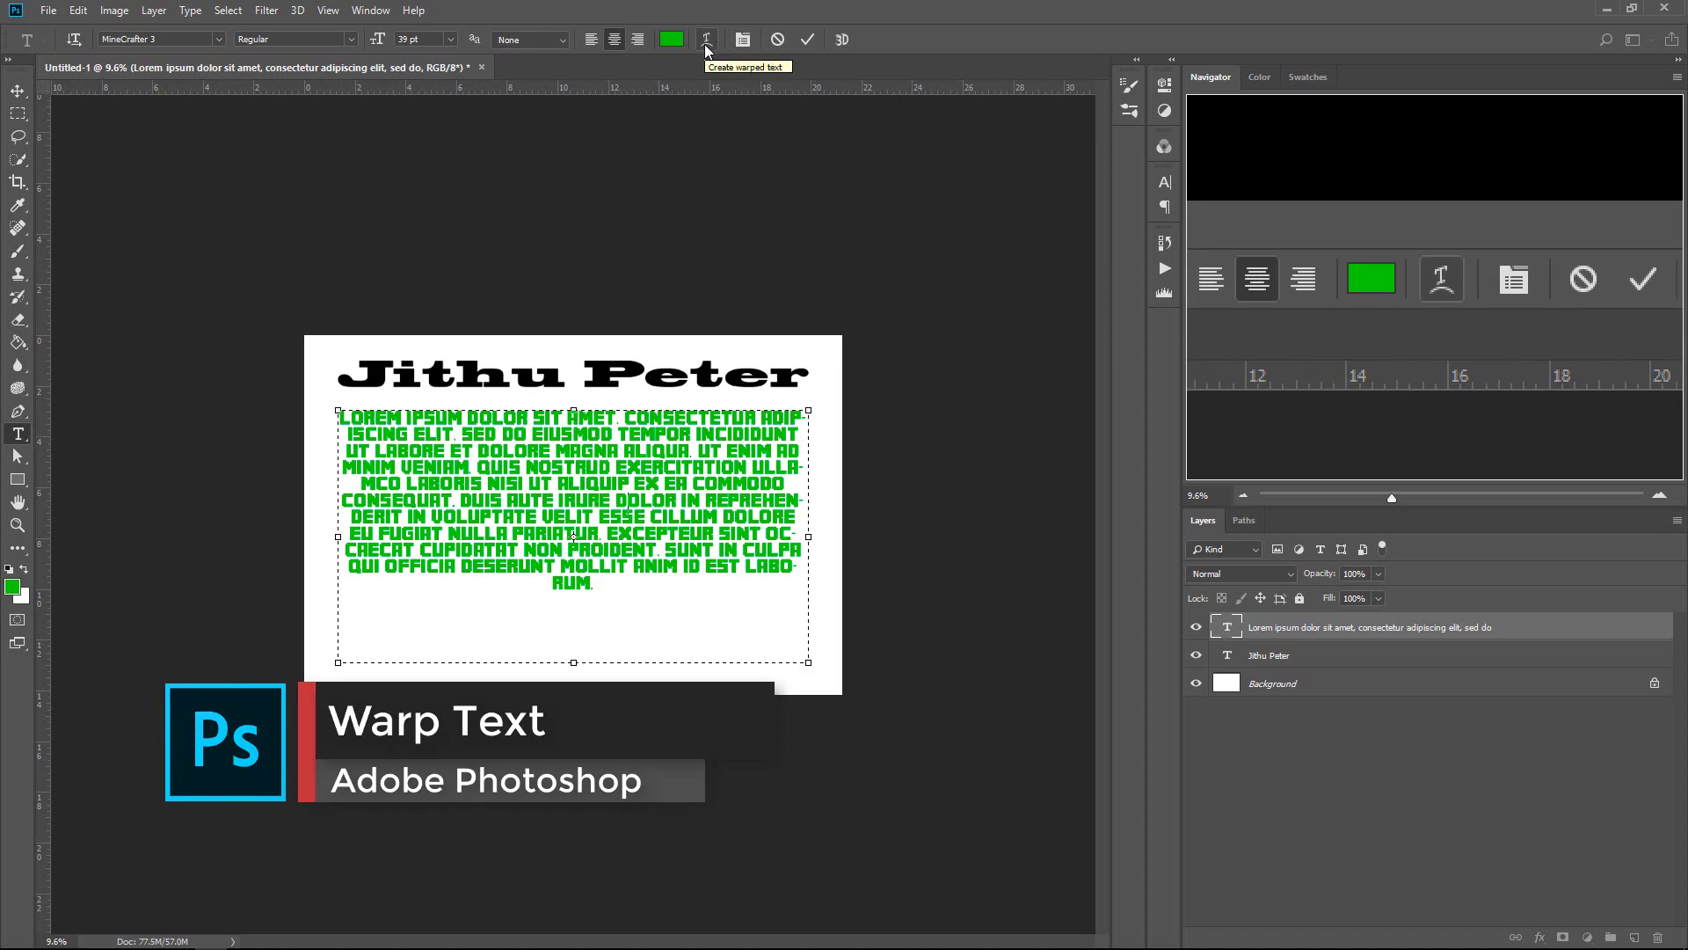
Step: Open Warp Text for the paragraph and preview the Arc and Arc Lower styles
left_click(633, 447)
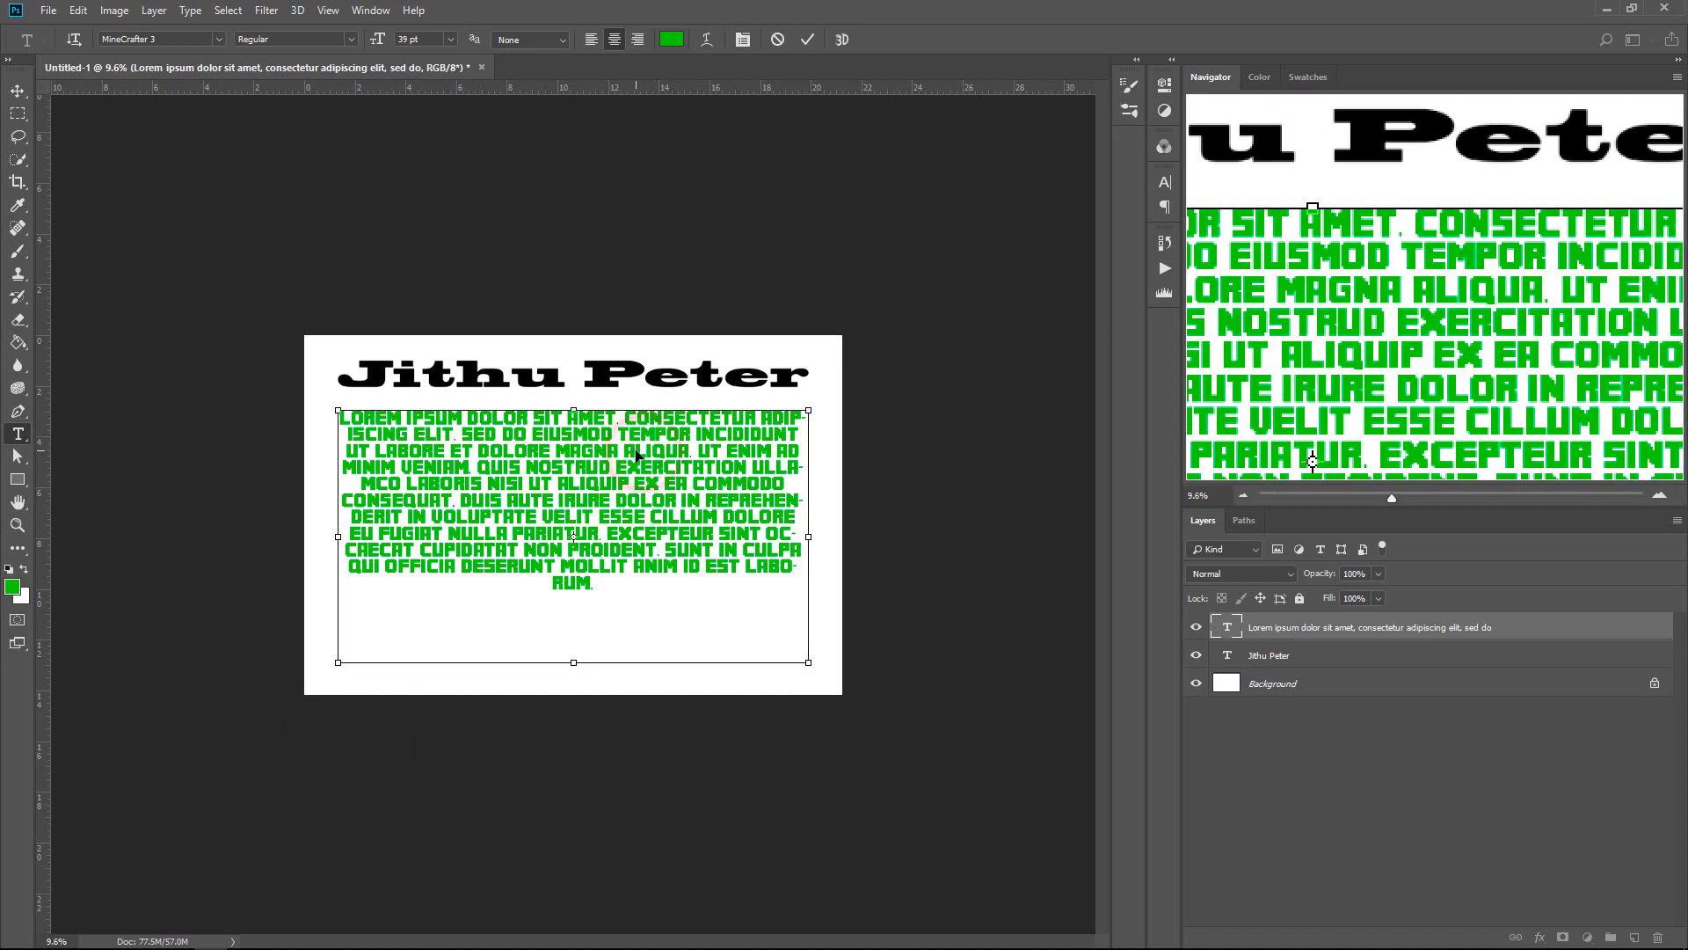
key("ctrl+a")
left_click(678, 478)
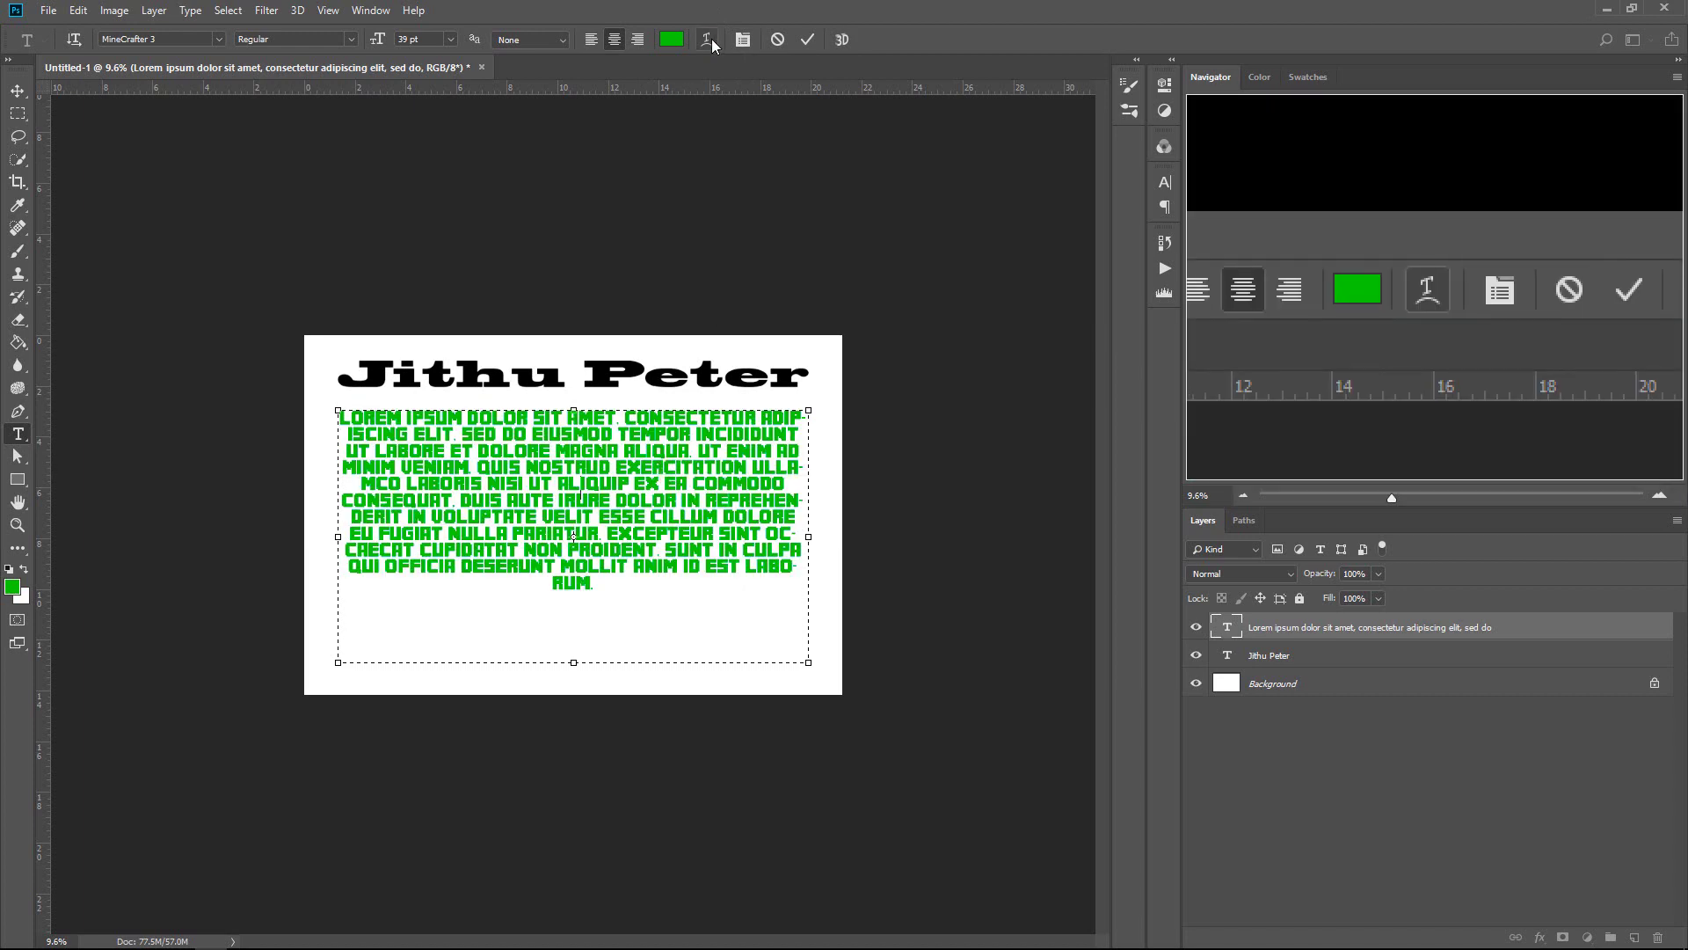
left_click(708, 40)
left_click(813, 241)
left_click(796, 273)
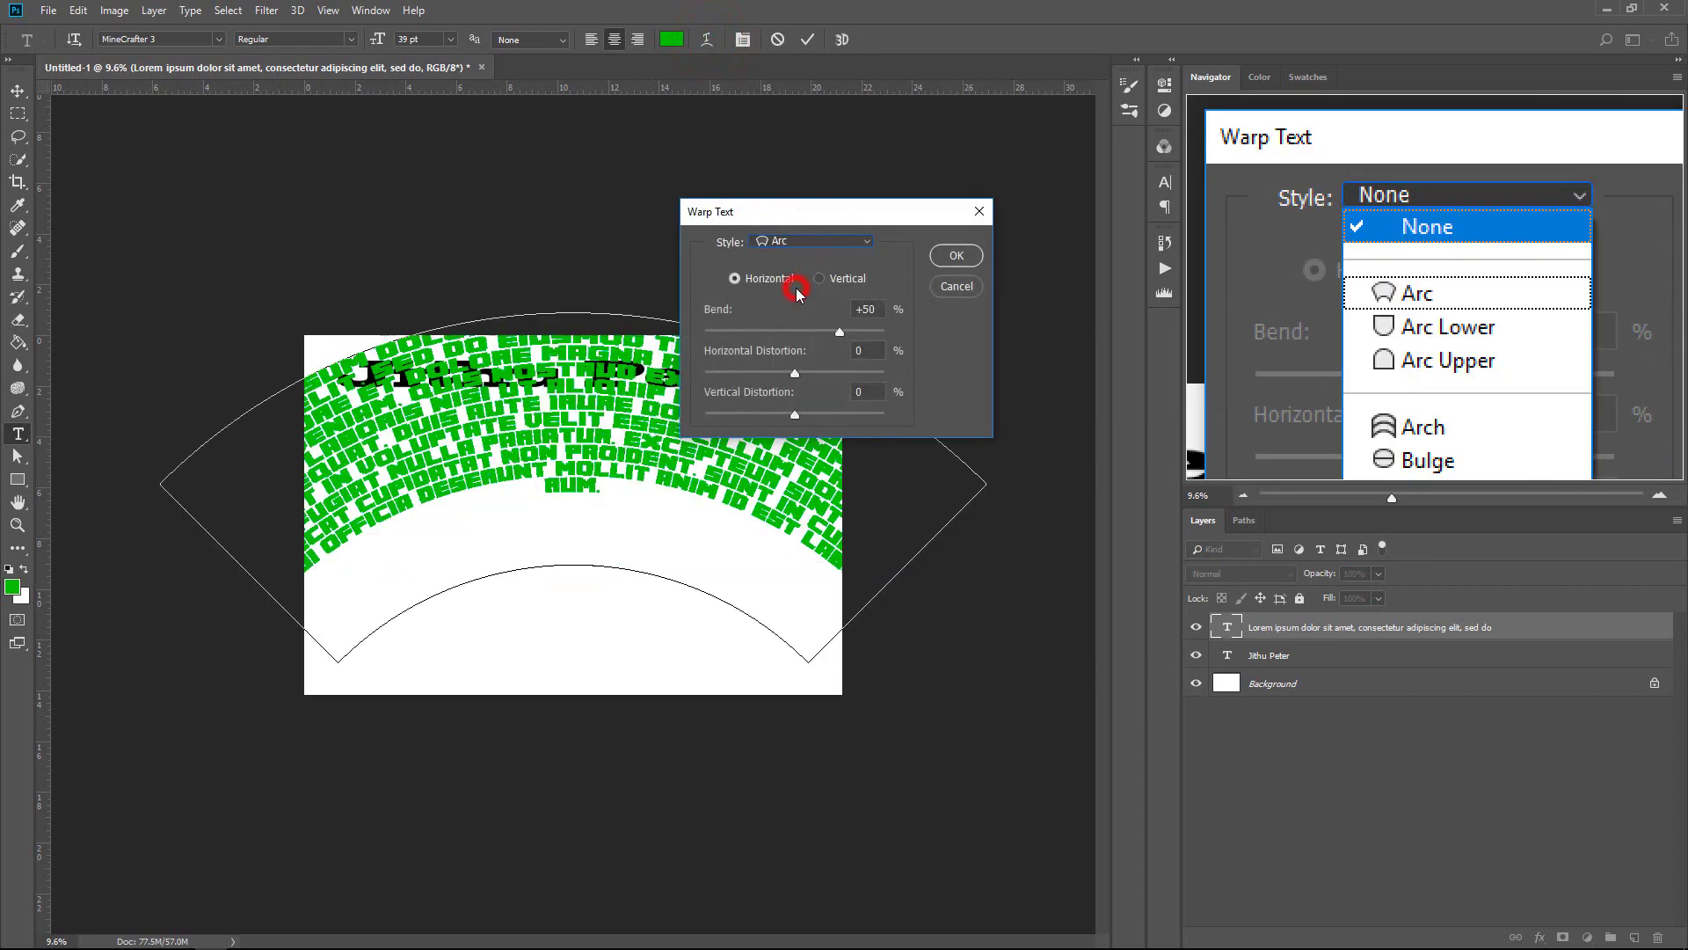
left_click(813, 241)
left_click(800, 307)
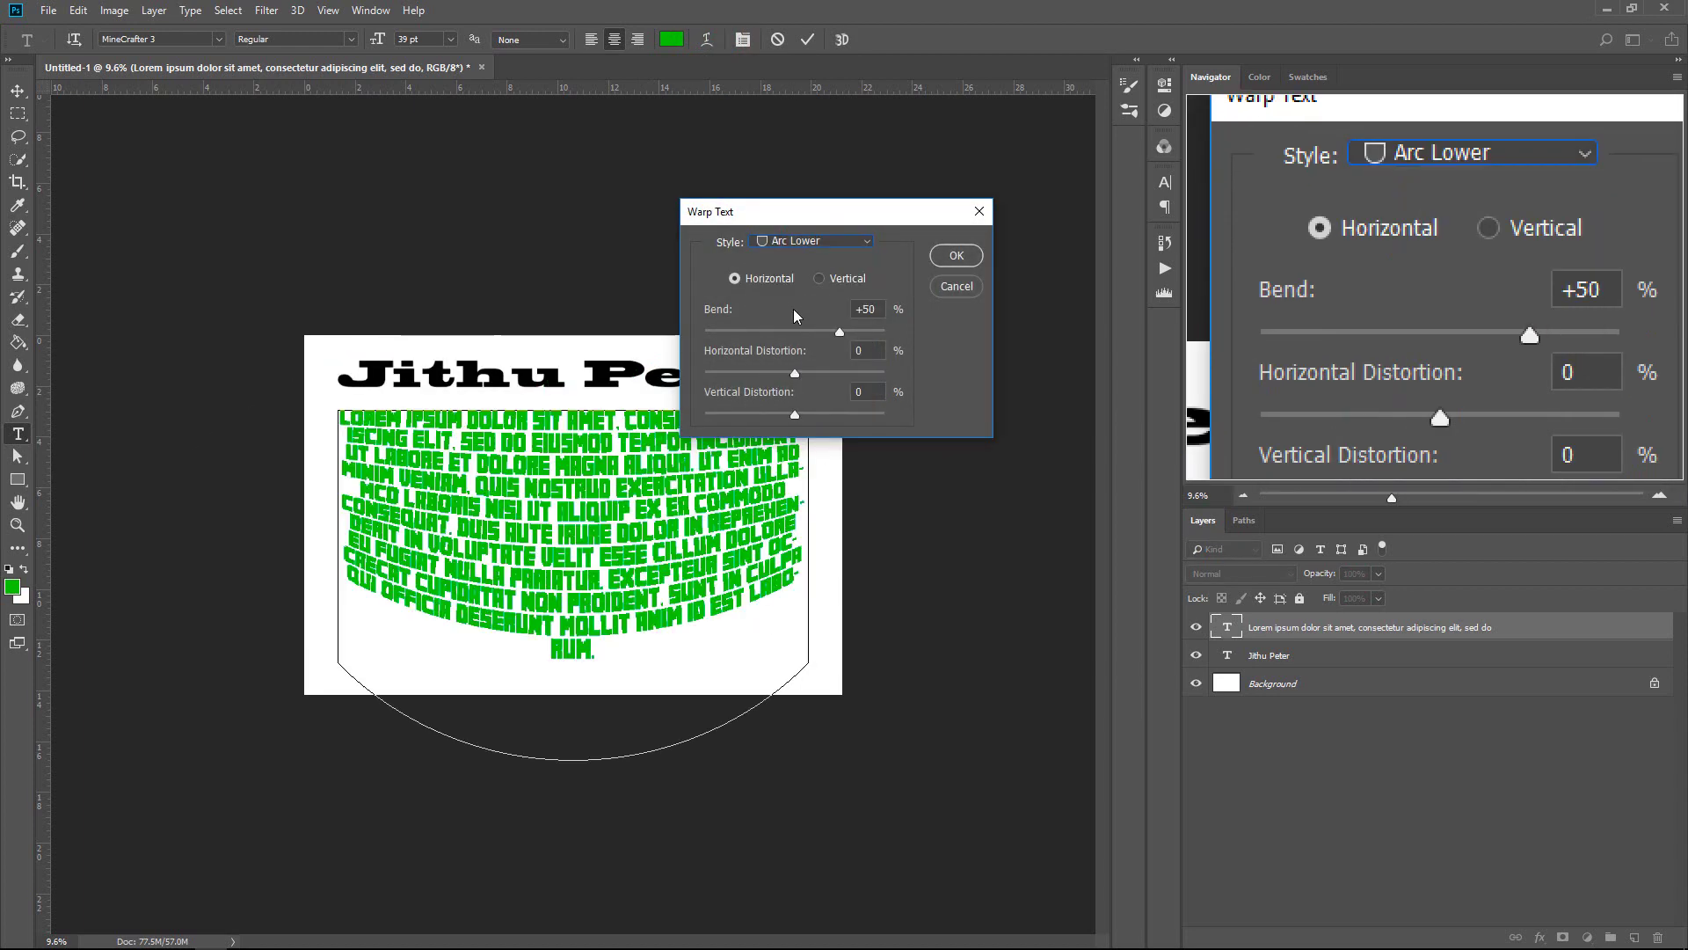
Step: Preview Arc Upper, Arch, Bulge, Shell Lower and Shell Upper warps, settling on Arc
left_click_drag(822, 211, 1041, 209)
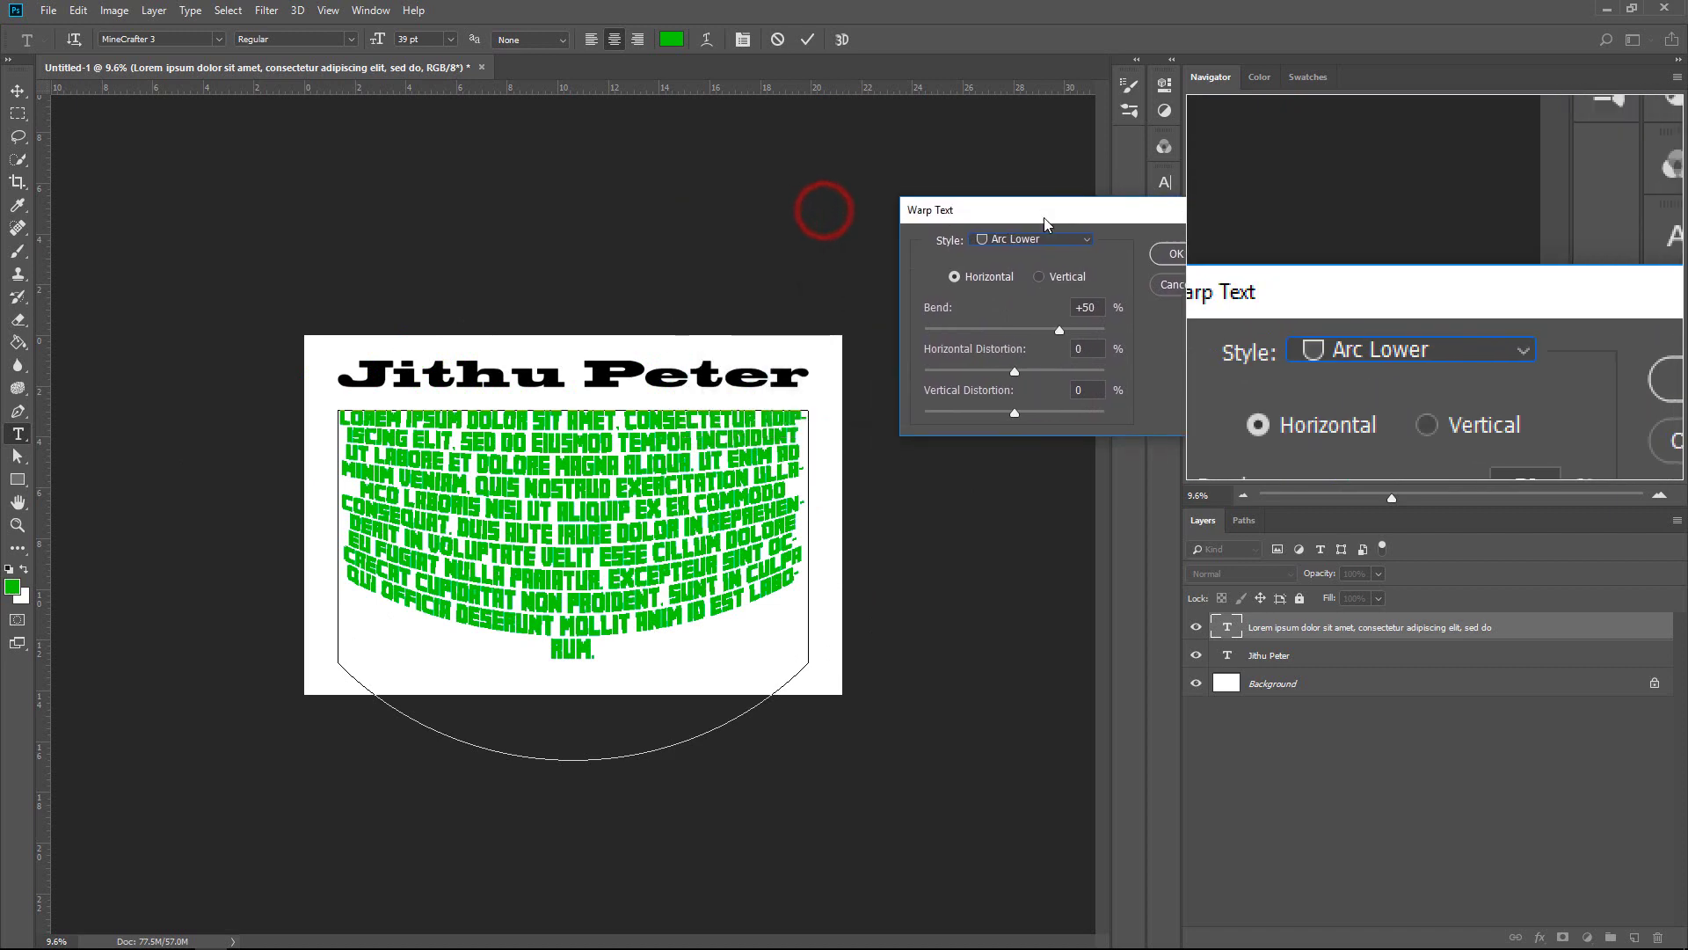
left_click(1049, 241)
left_click(1033, 276)
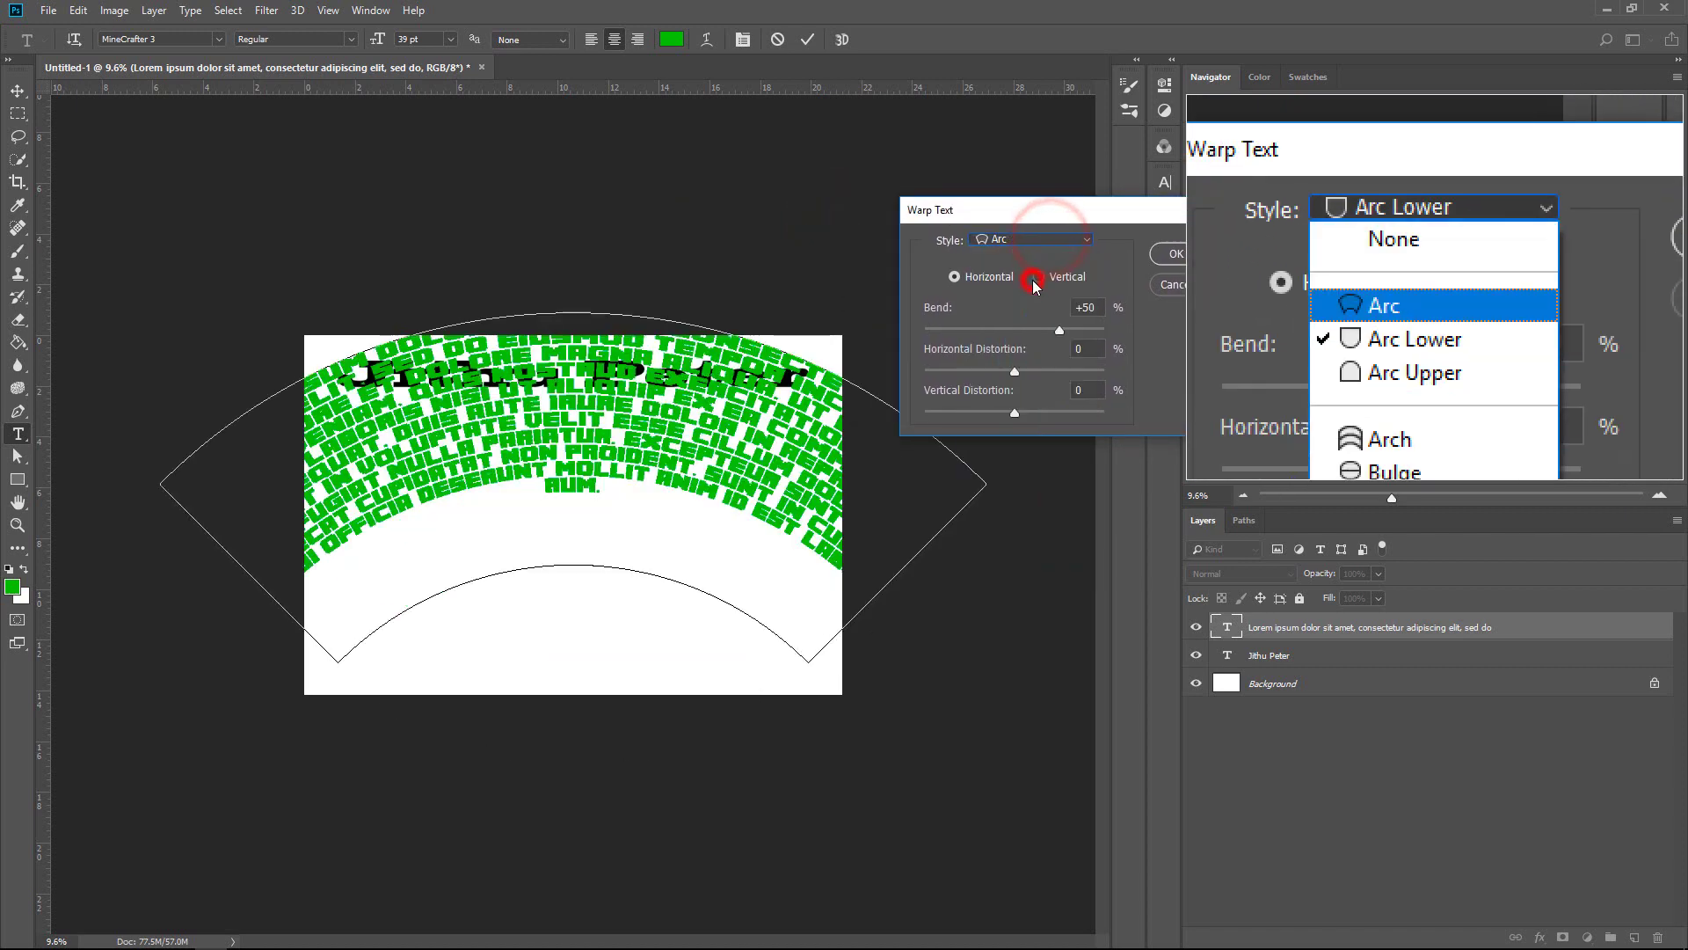
left_click(1029, 237)
left_click(1021, 304)
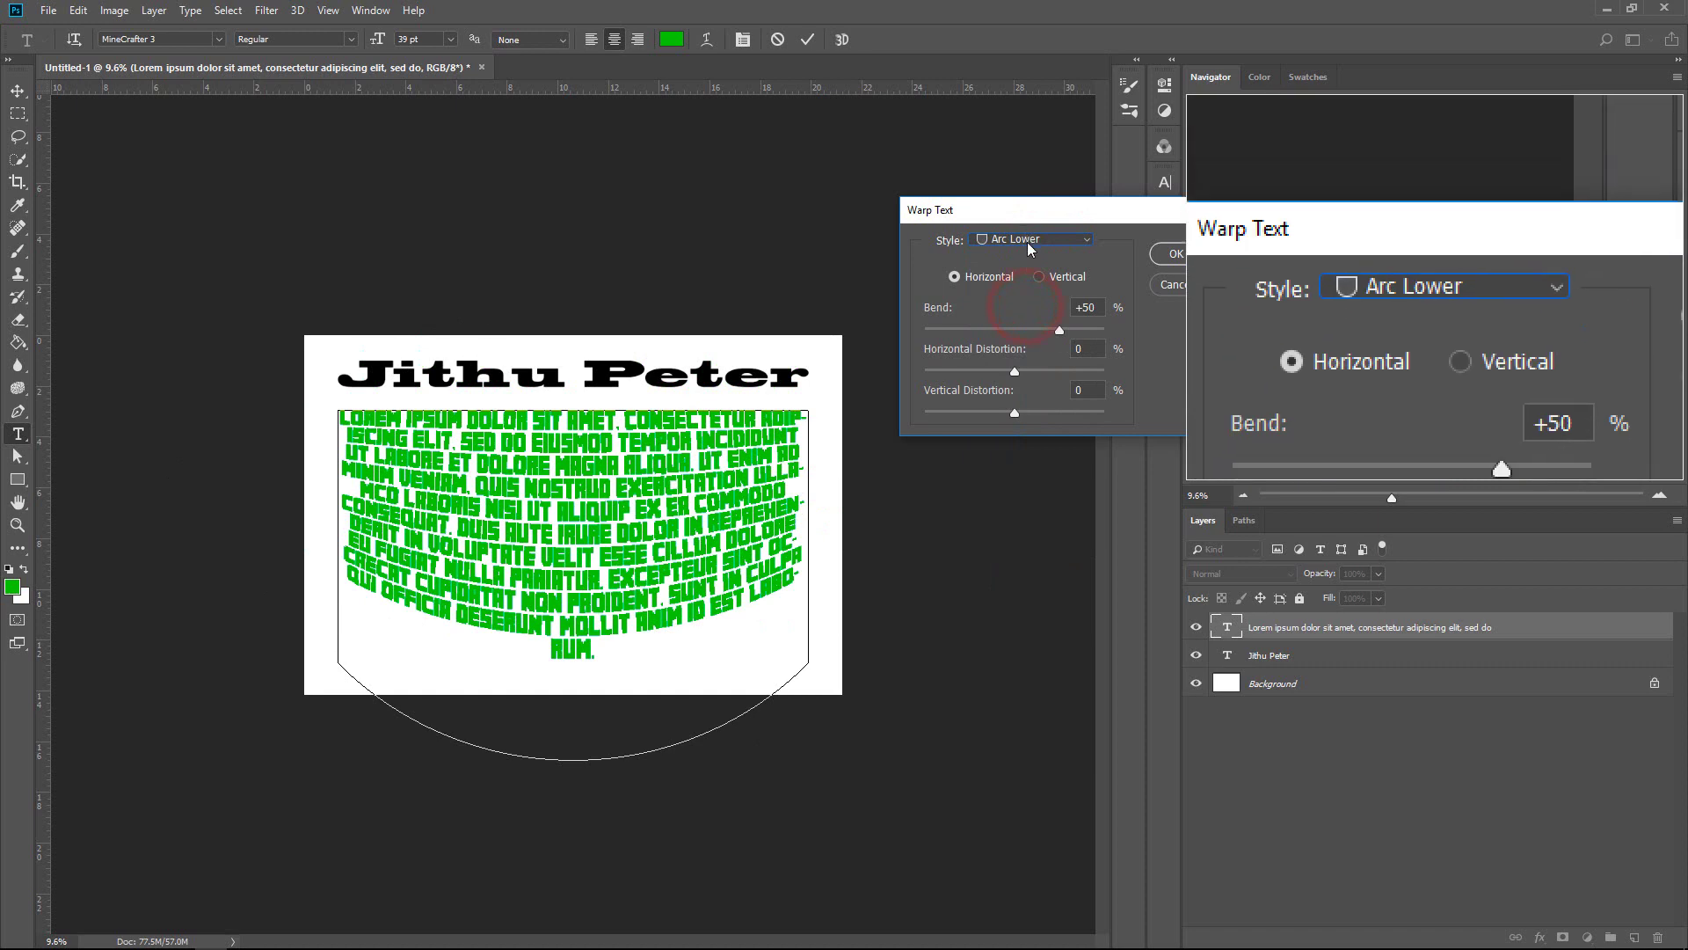
left_click(1027, 240)
left_click(1025, 323)
left_click(1009, 240)
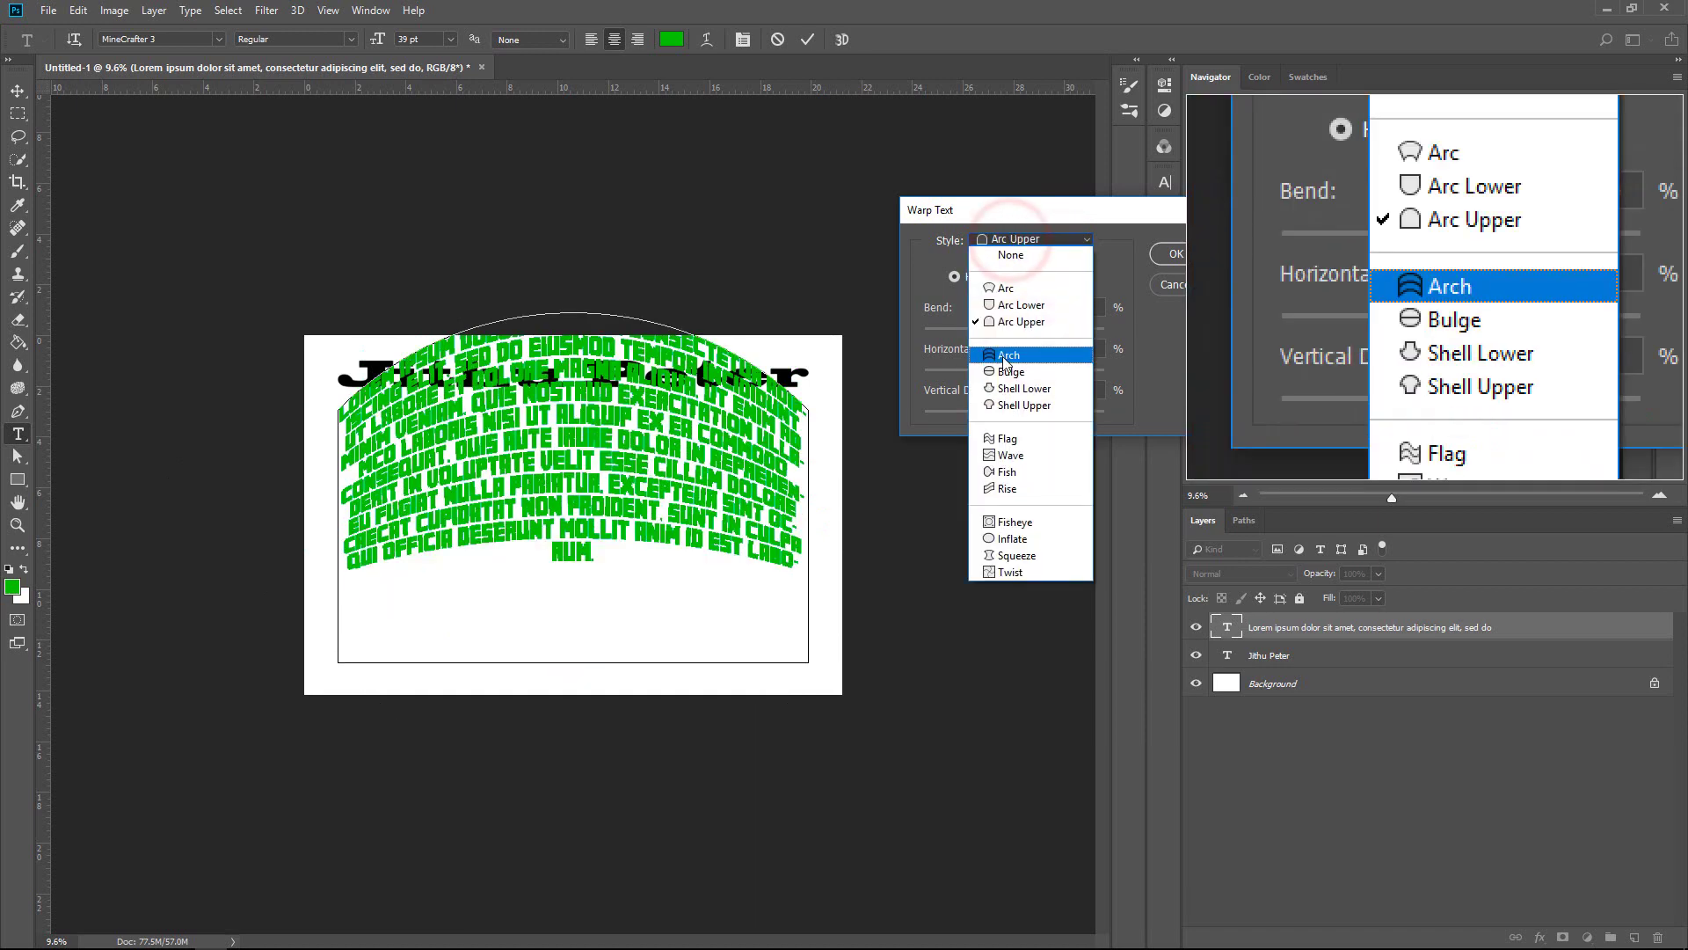
left_click(1004, 355)
left_click(994, 240)
left_click(1013, 373)
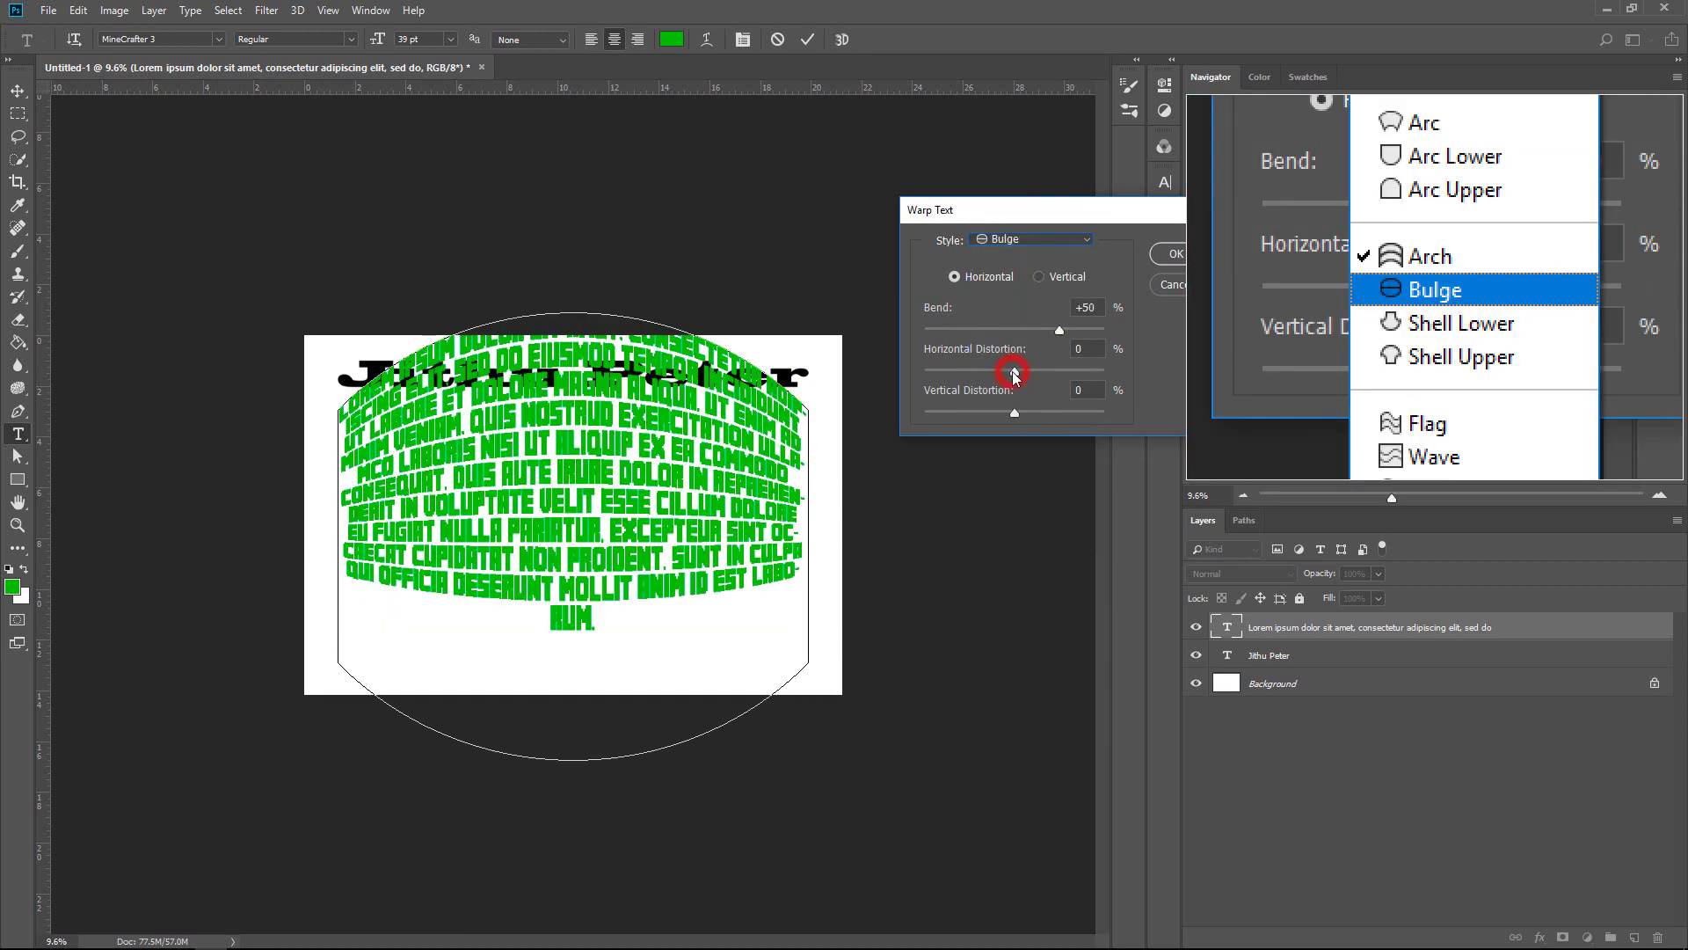
left_click(1018, 239)
left_click(1021, 388)
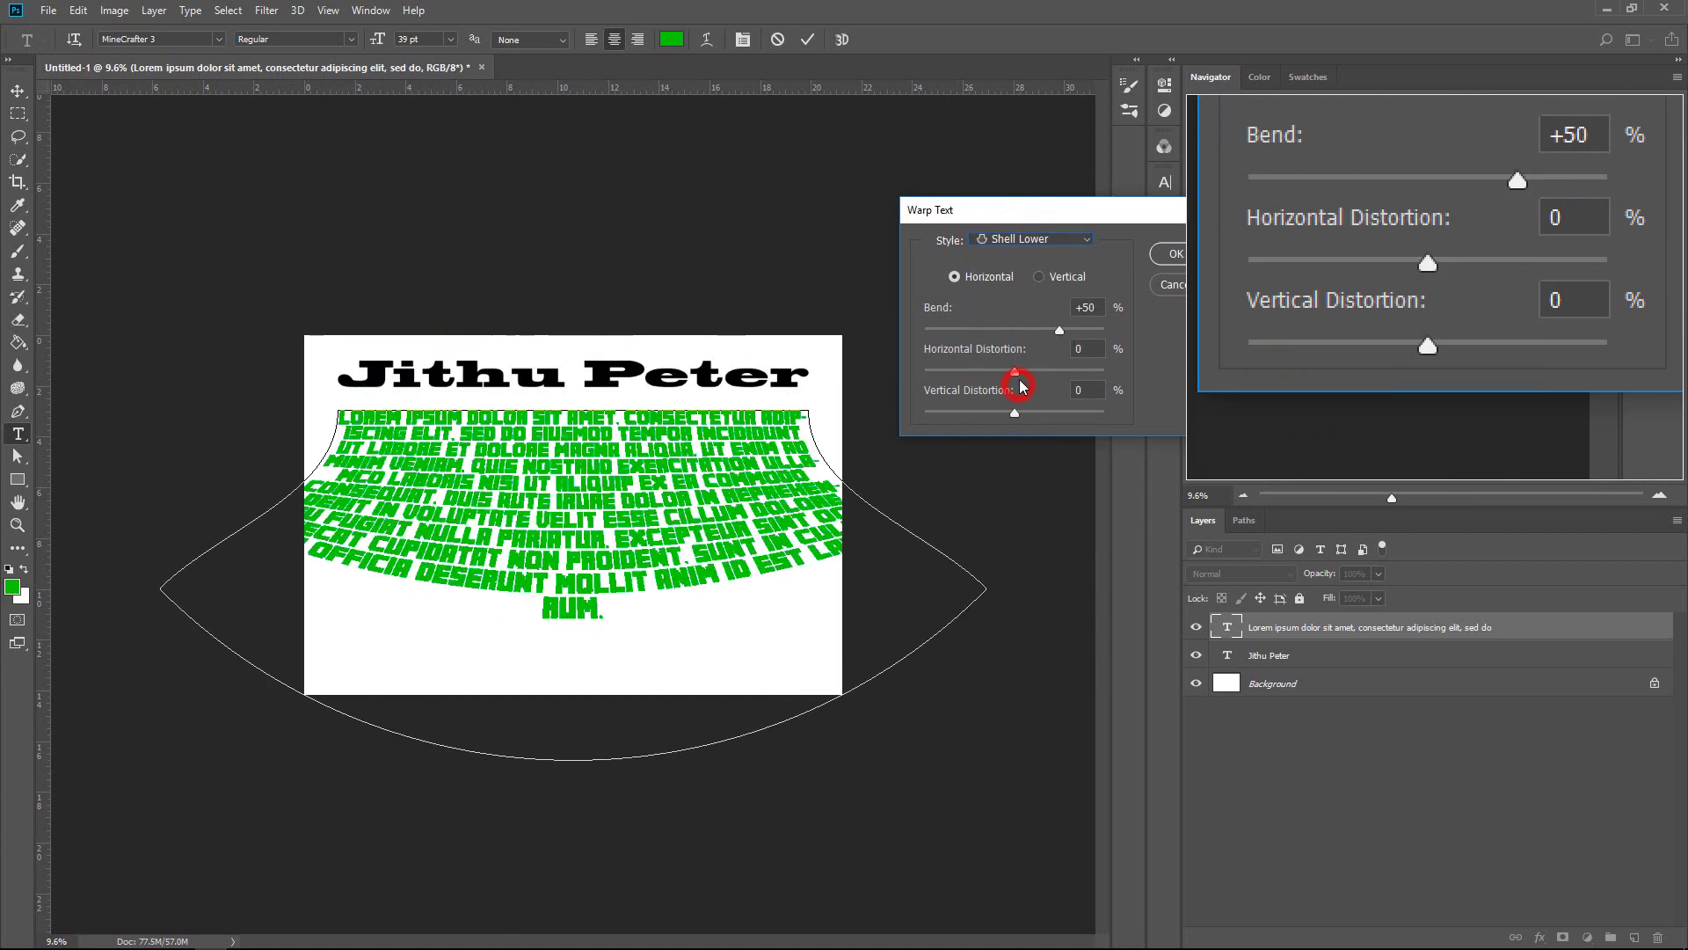
left_click_drag(1040, 216, 946, 249)
left_click(942, 274)
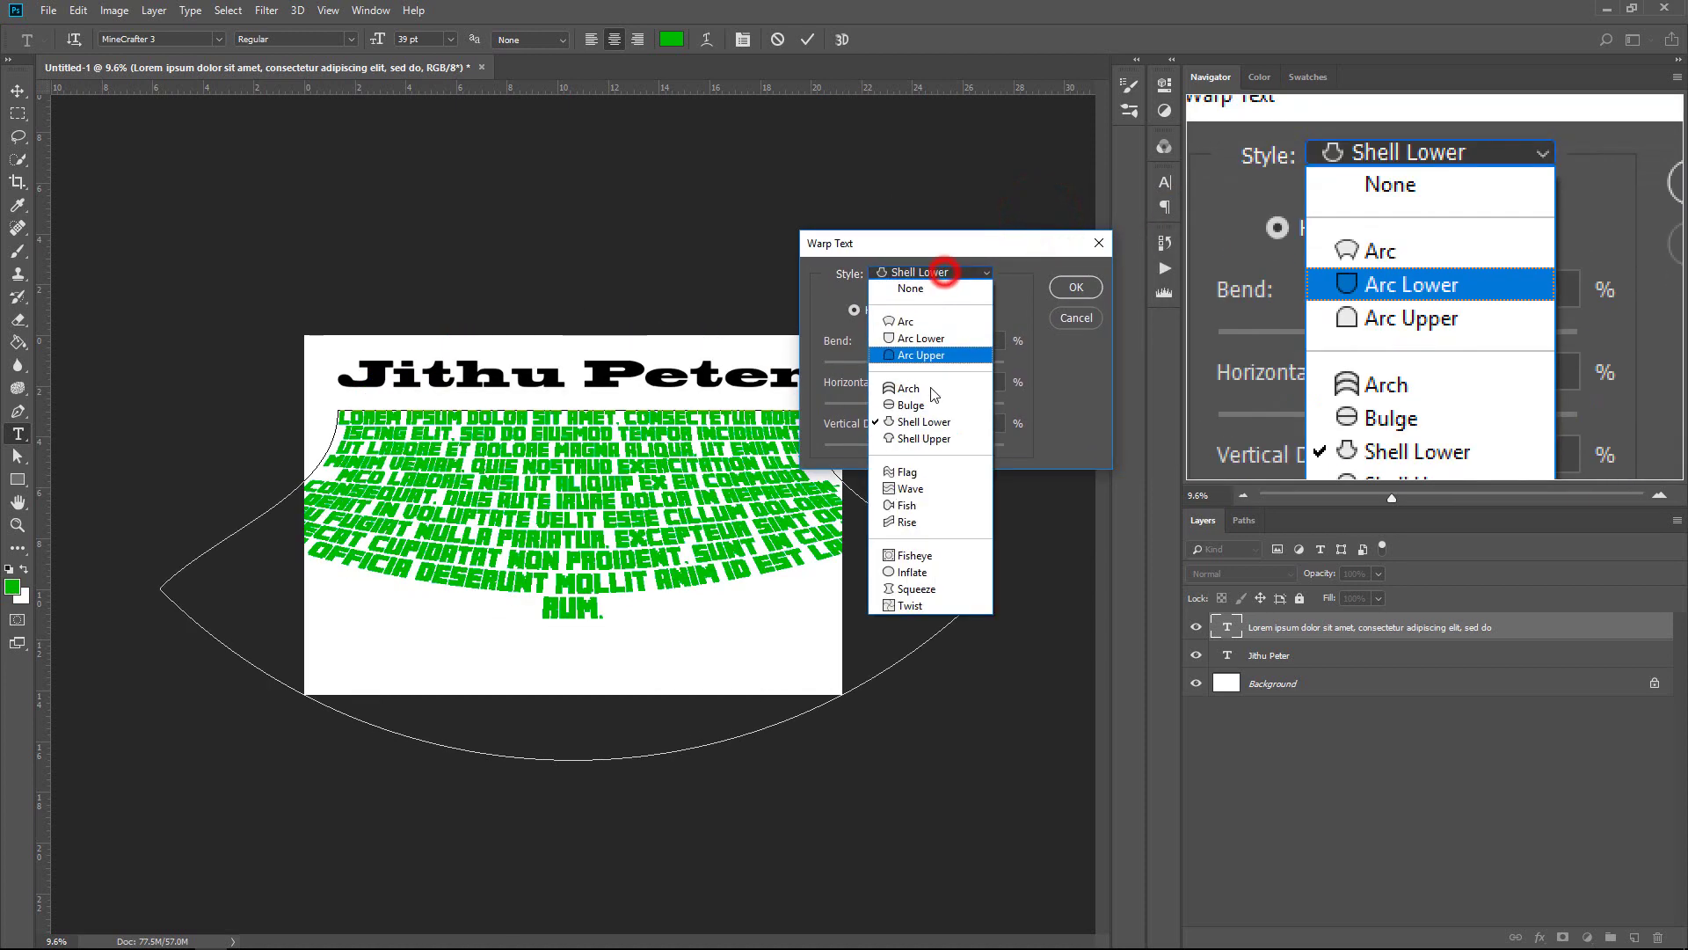
key("Down")
left_click(934, 323)
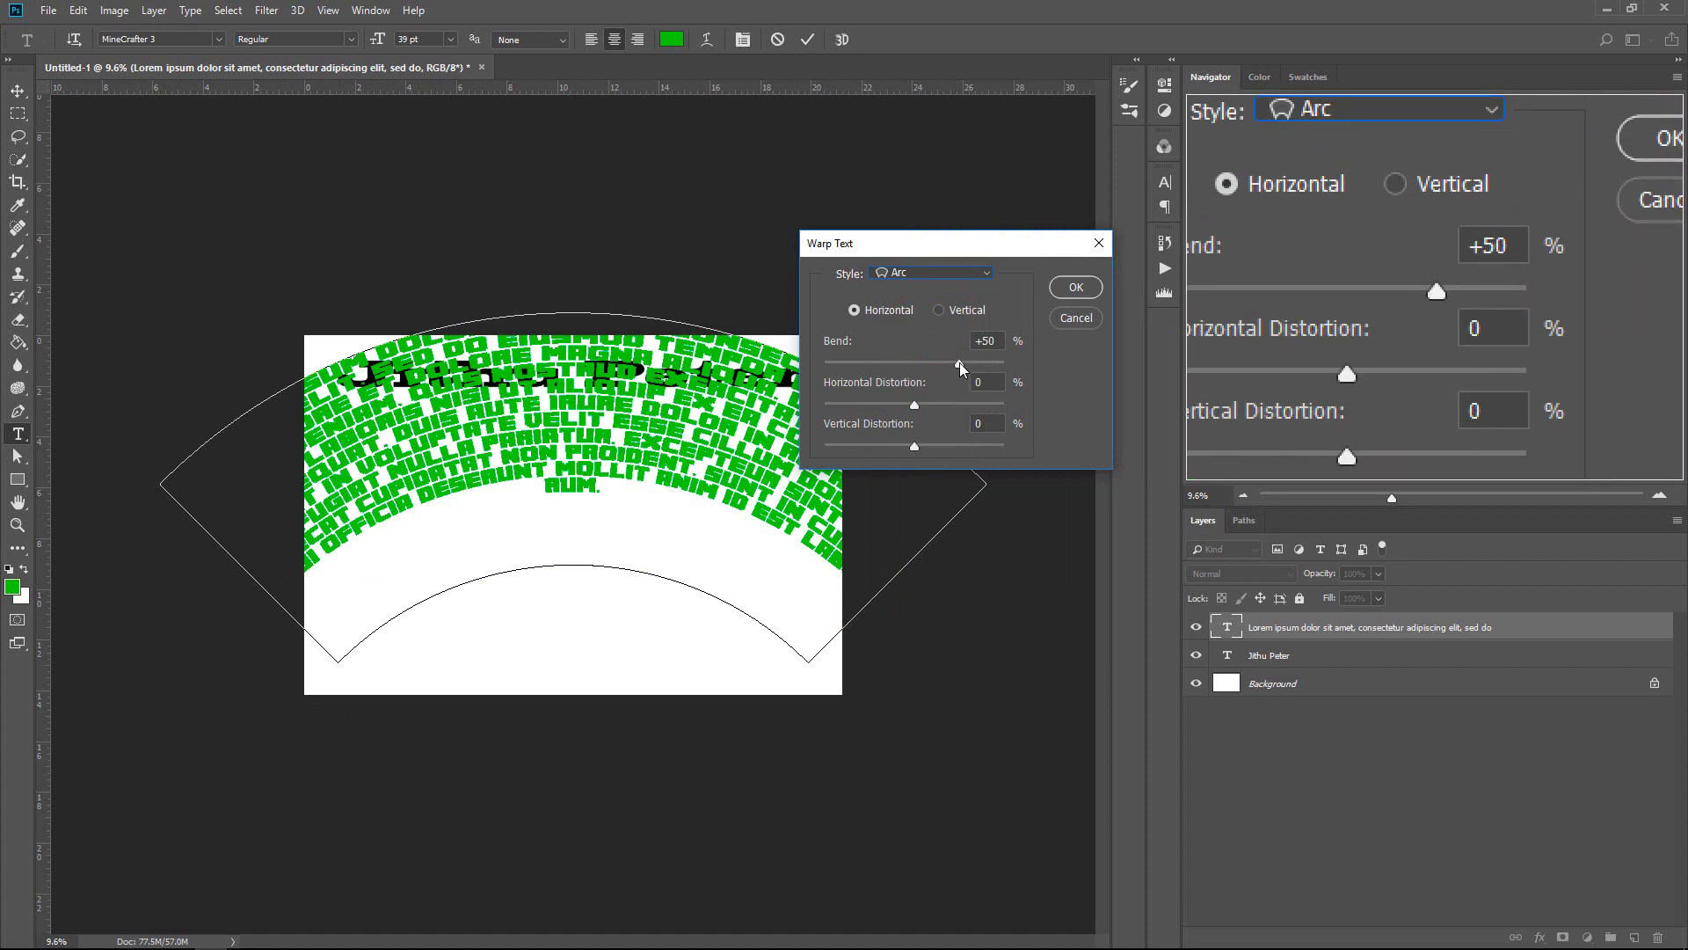
Step: Adjust the arc's orientation, bend and +31 vertical distortion, then discard all paragraph edits
left_click(947, 310)
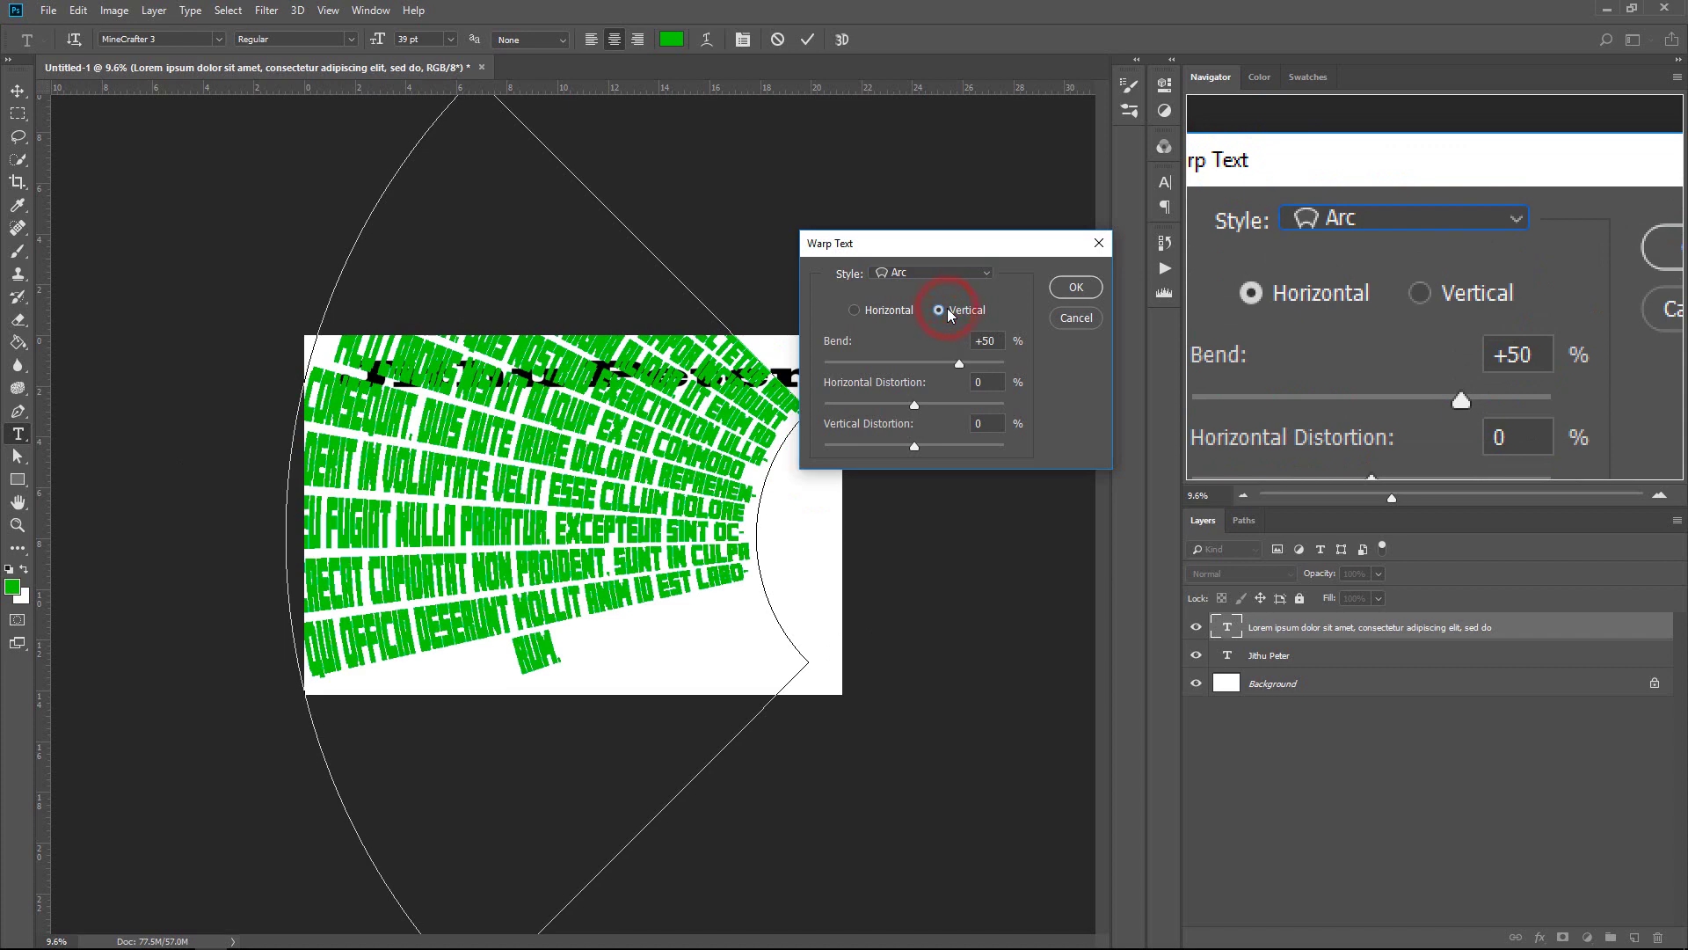
left_click(890, 308)
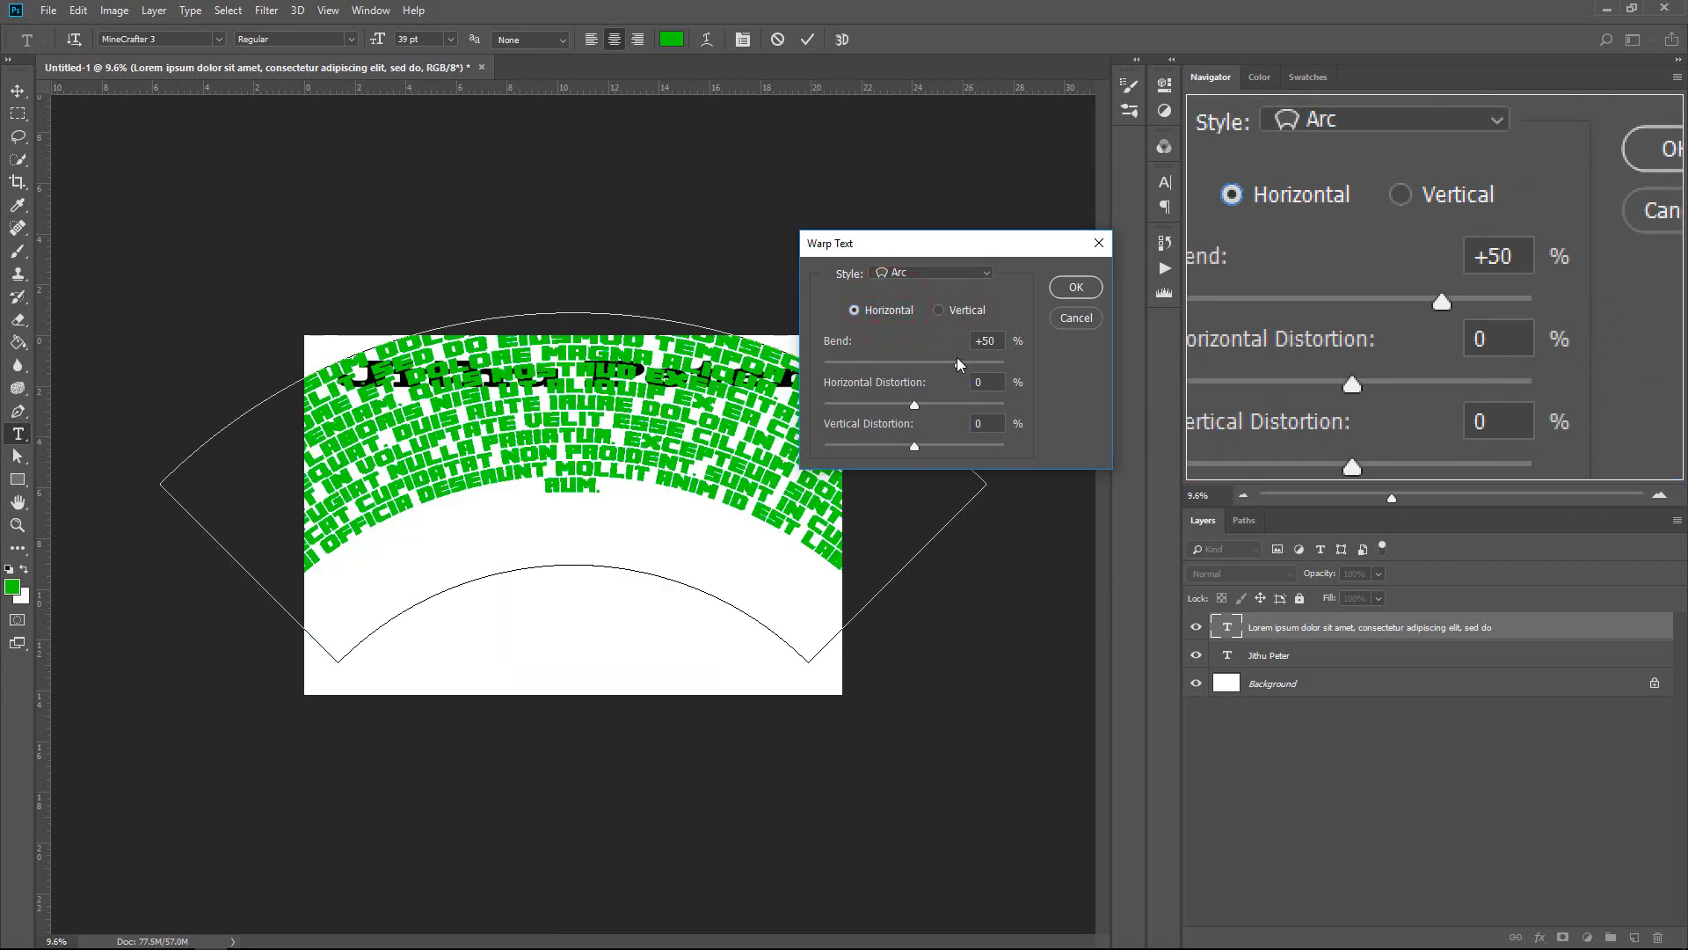
mouse_move(957, 361)
left_mouse_down()
mouse_move(990, 367)
mouse_move(920, 350)
mouse_move(915, 406)
mouse_move(973, 402)
mouse_move(937, 363)
left_mouse_up()
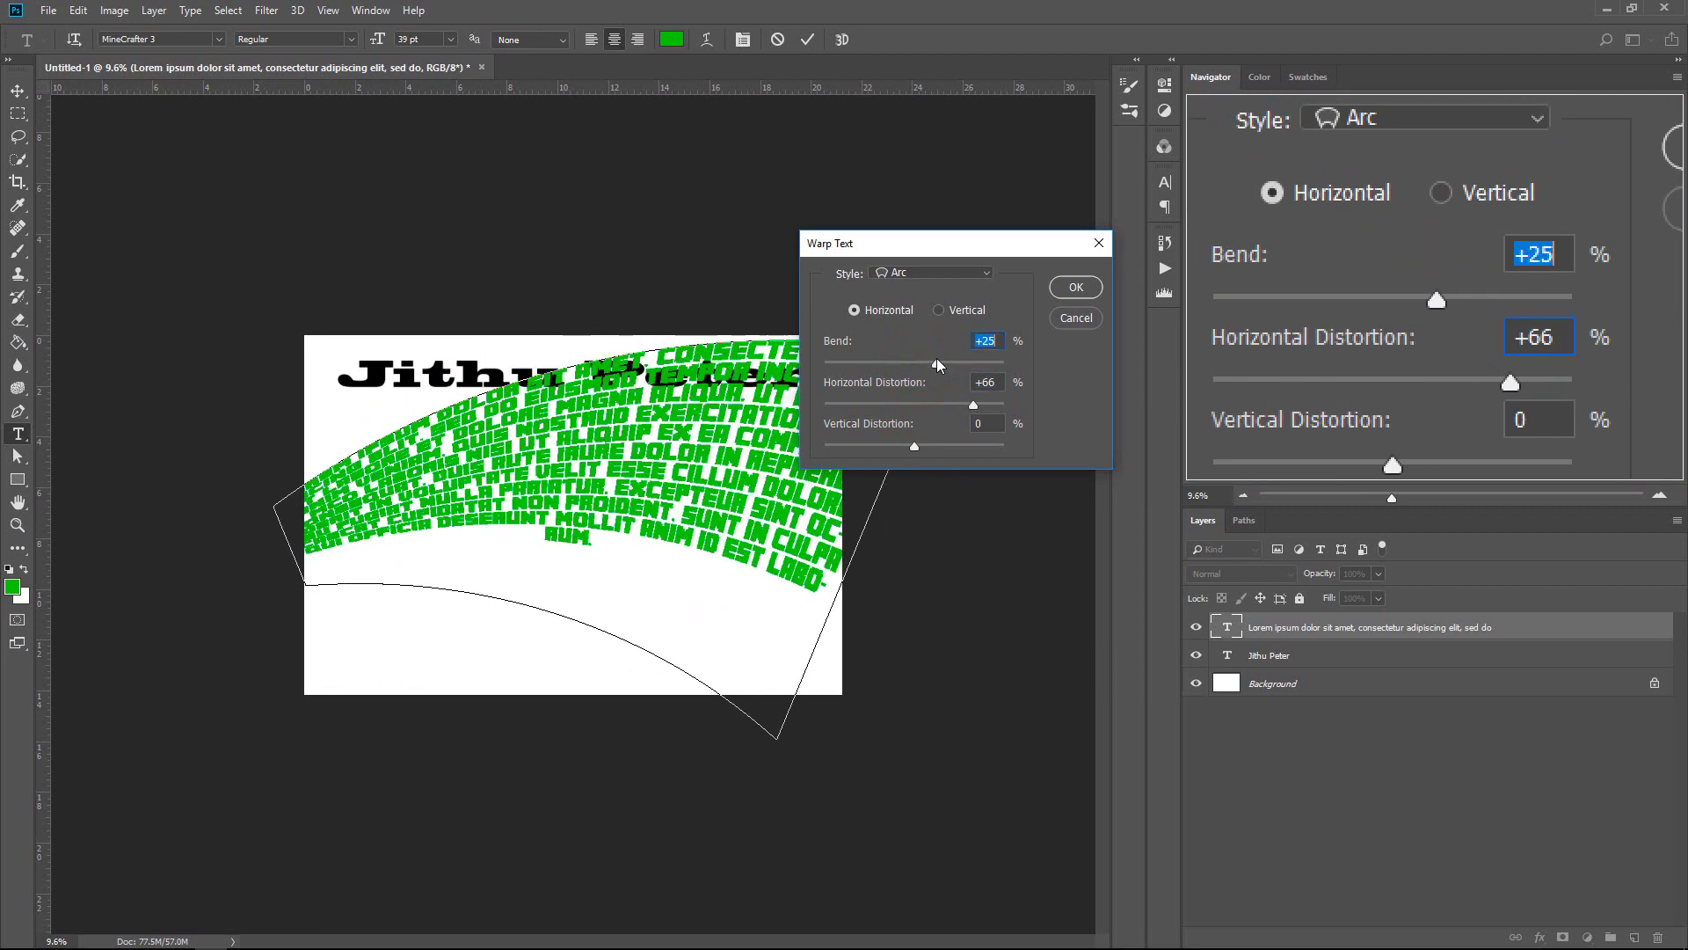
left_click_drag(916, 445, 941, 446)
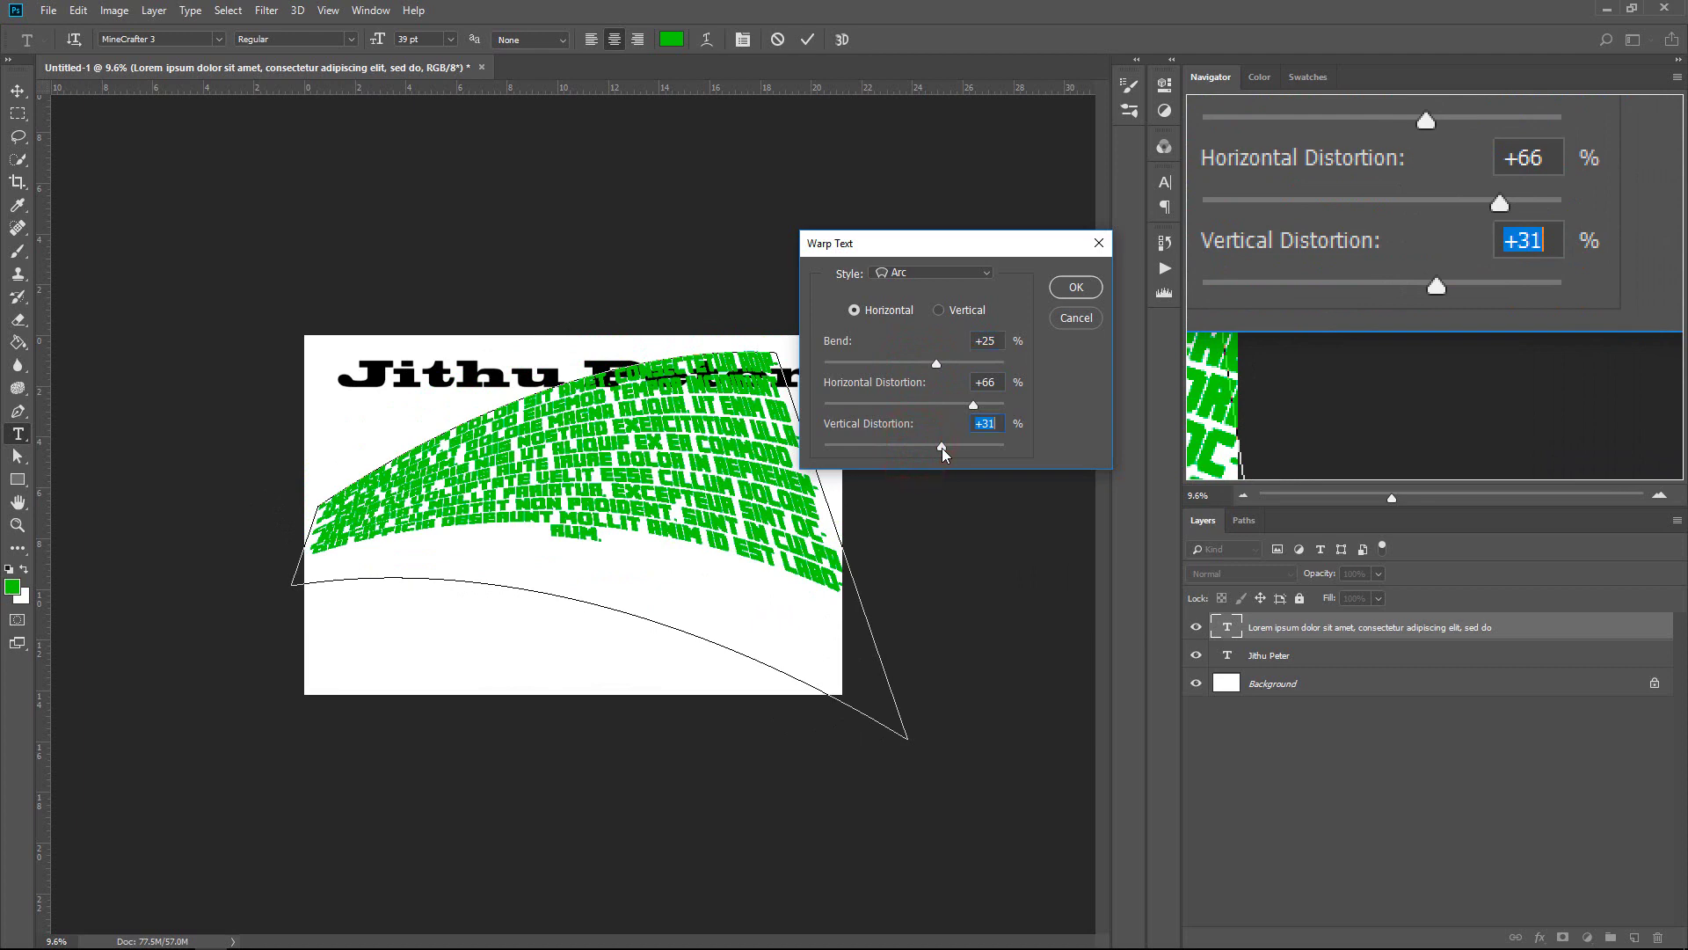
key("Return")
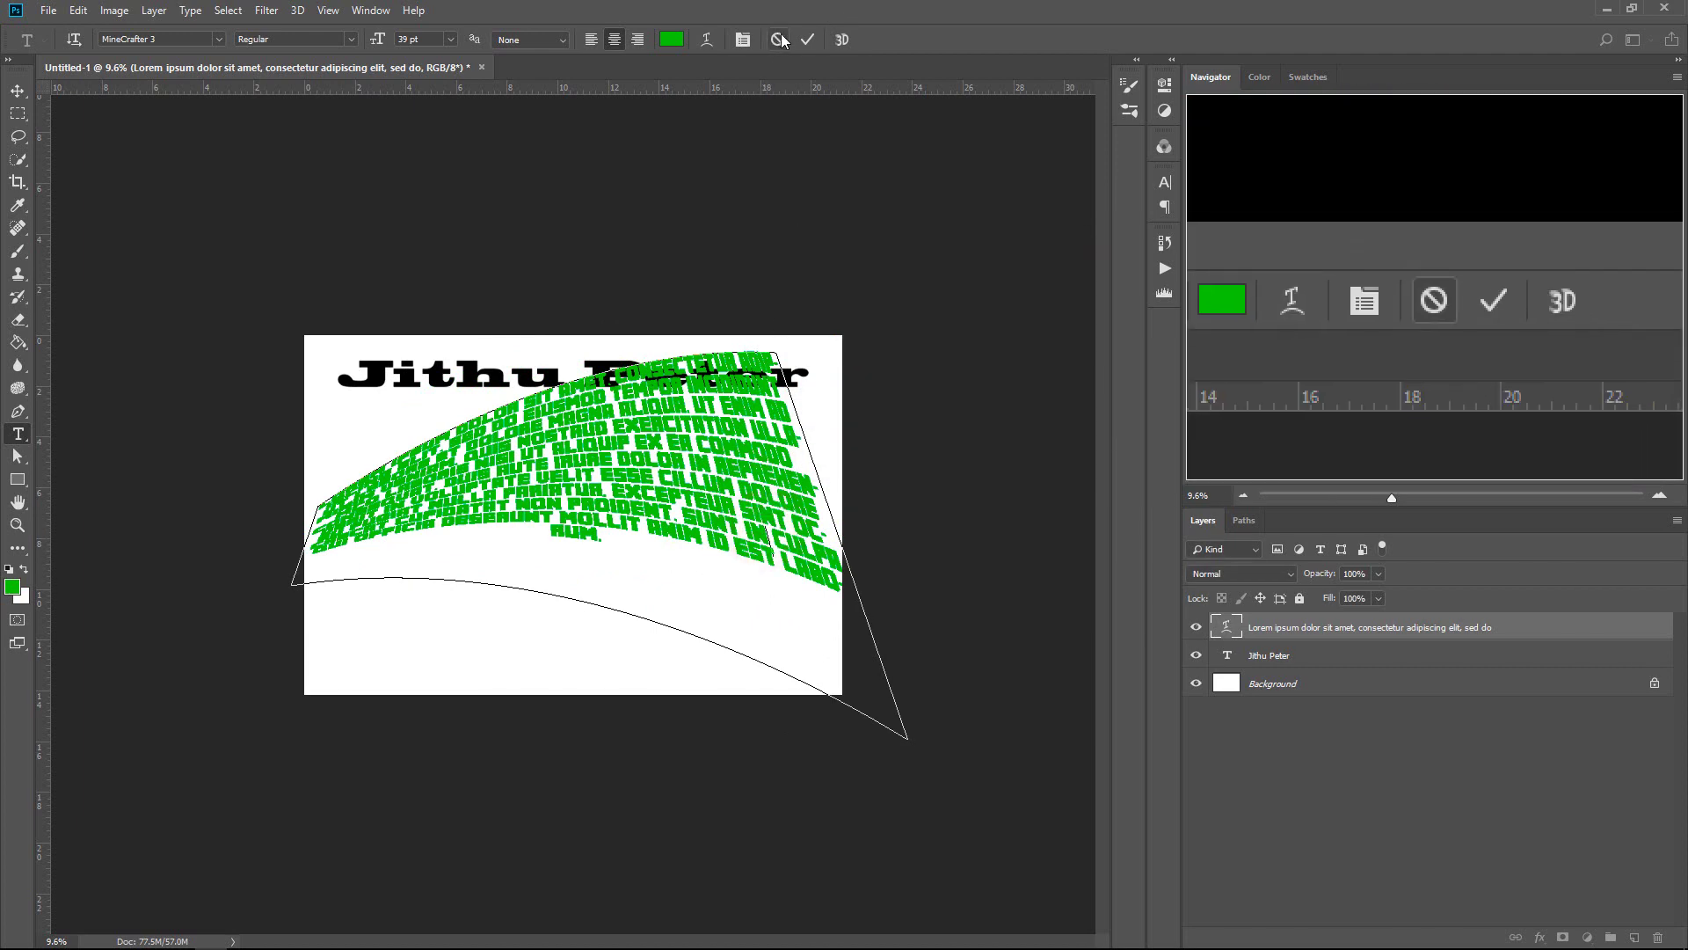
left_click(779, 40)
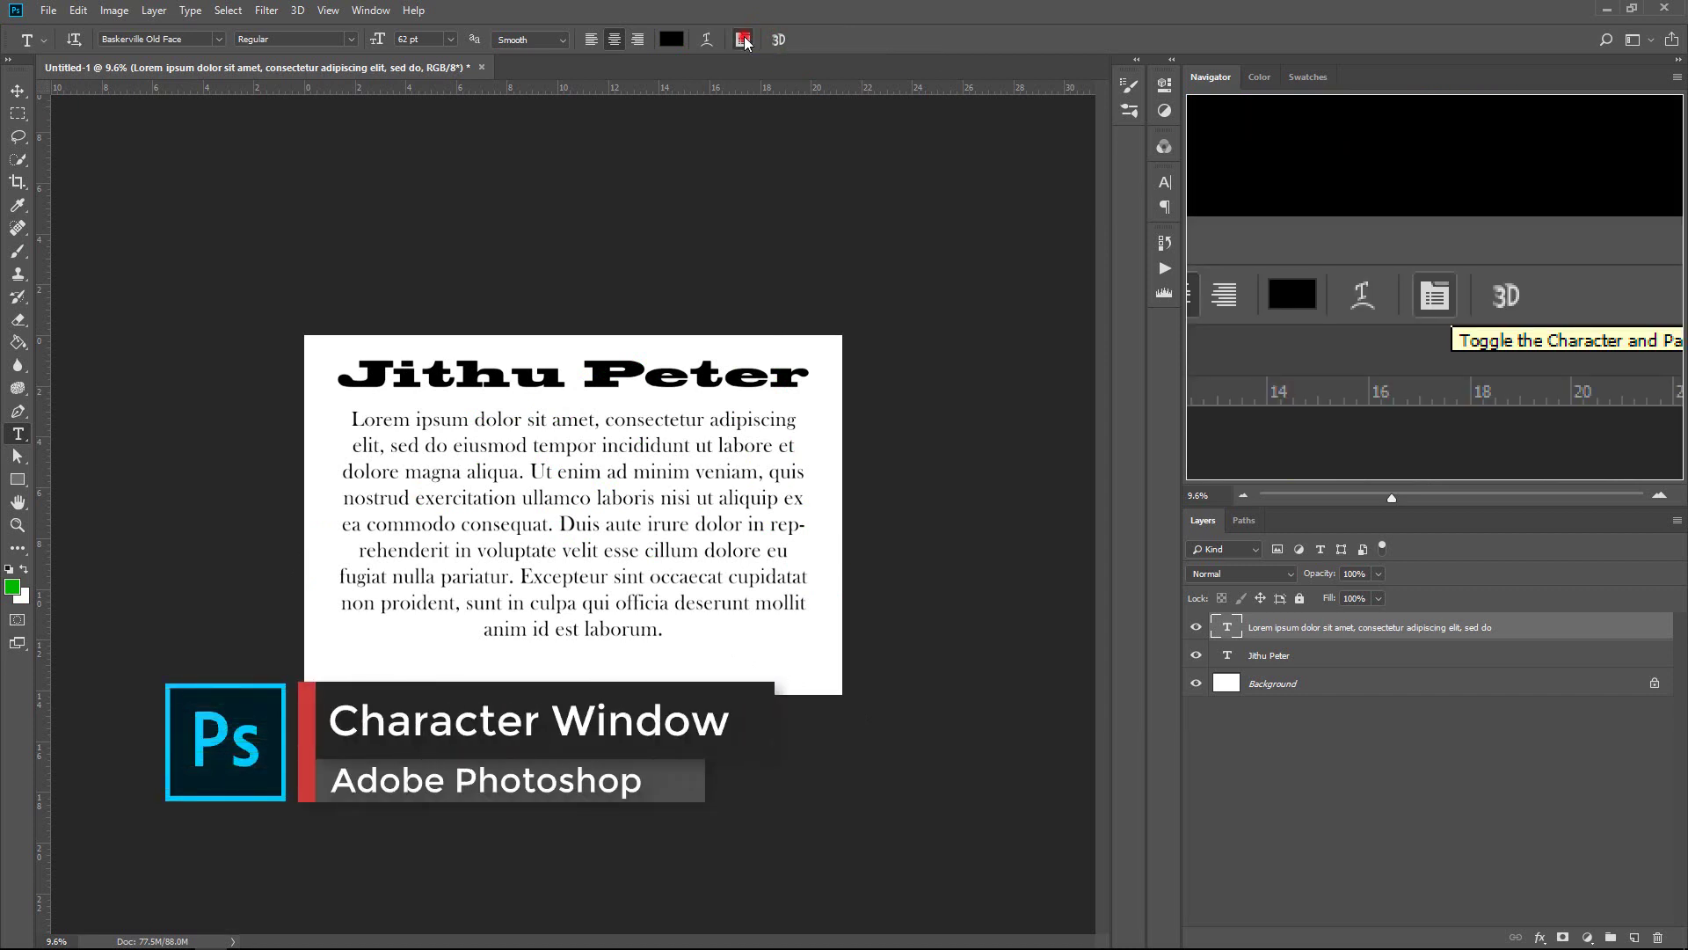
Step: Show the Character and Paragraph panel and browse the Window menu without choosing anything
left_click(743, 40)
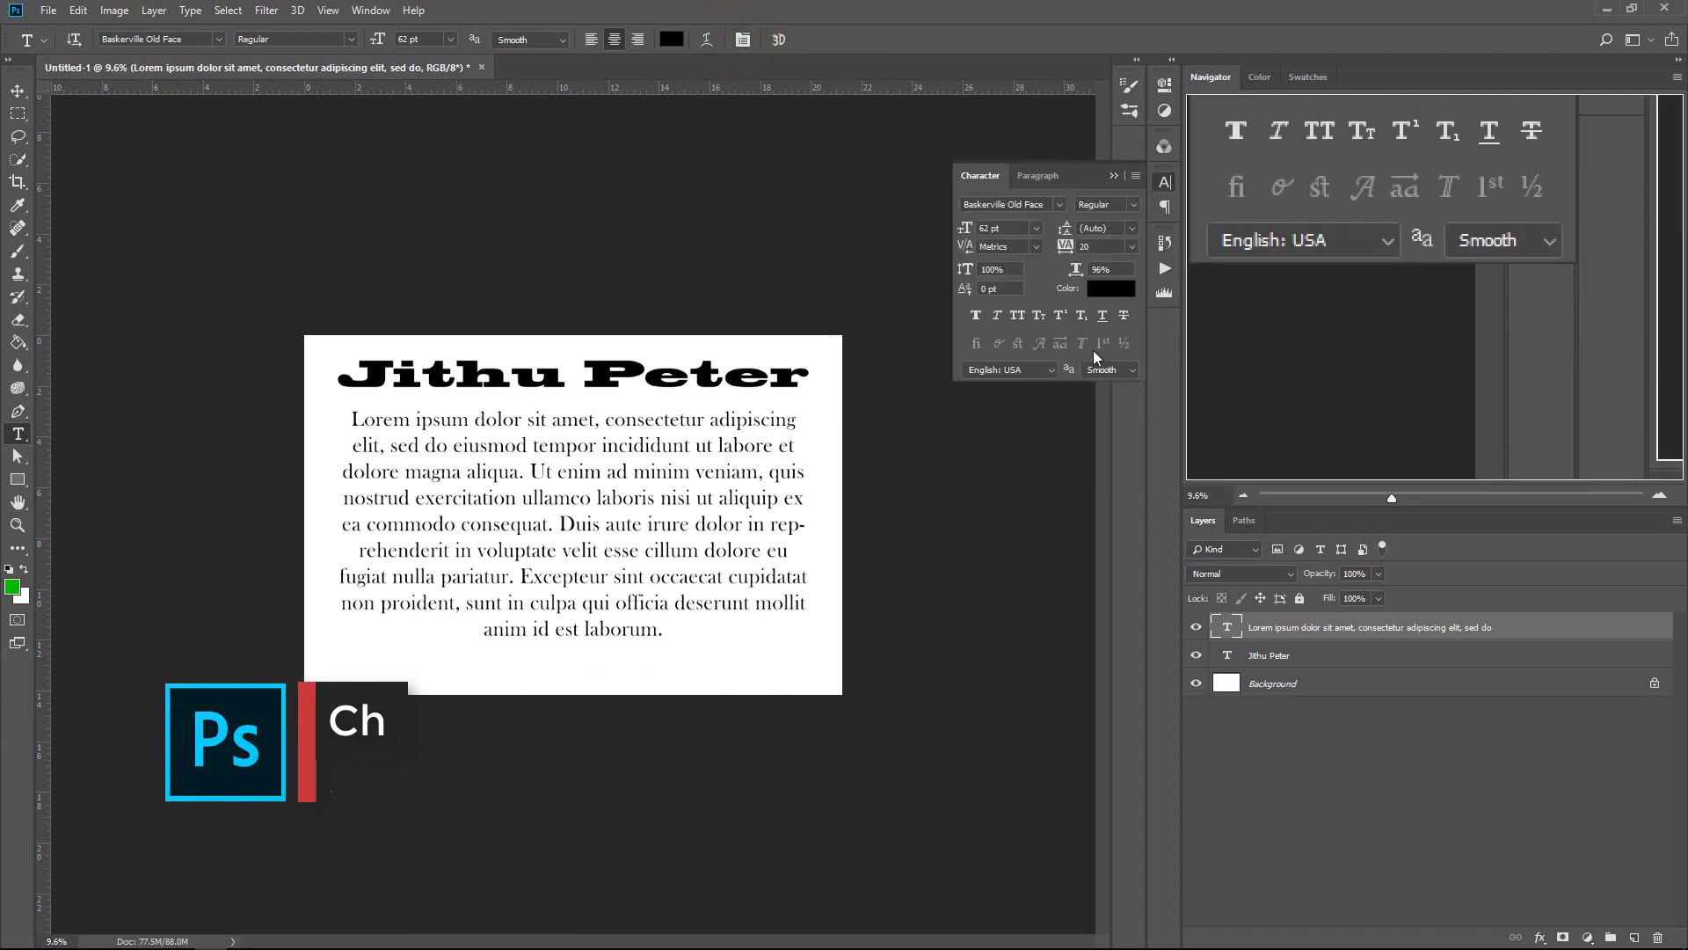
left_click(370, 11)
left_click(370, 10)
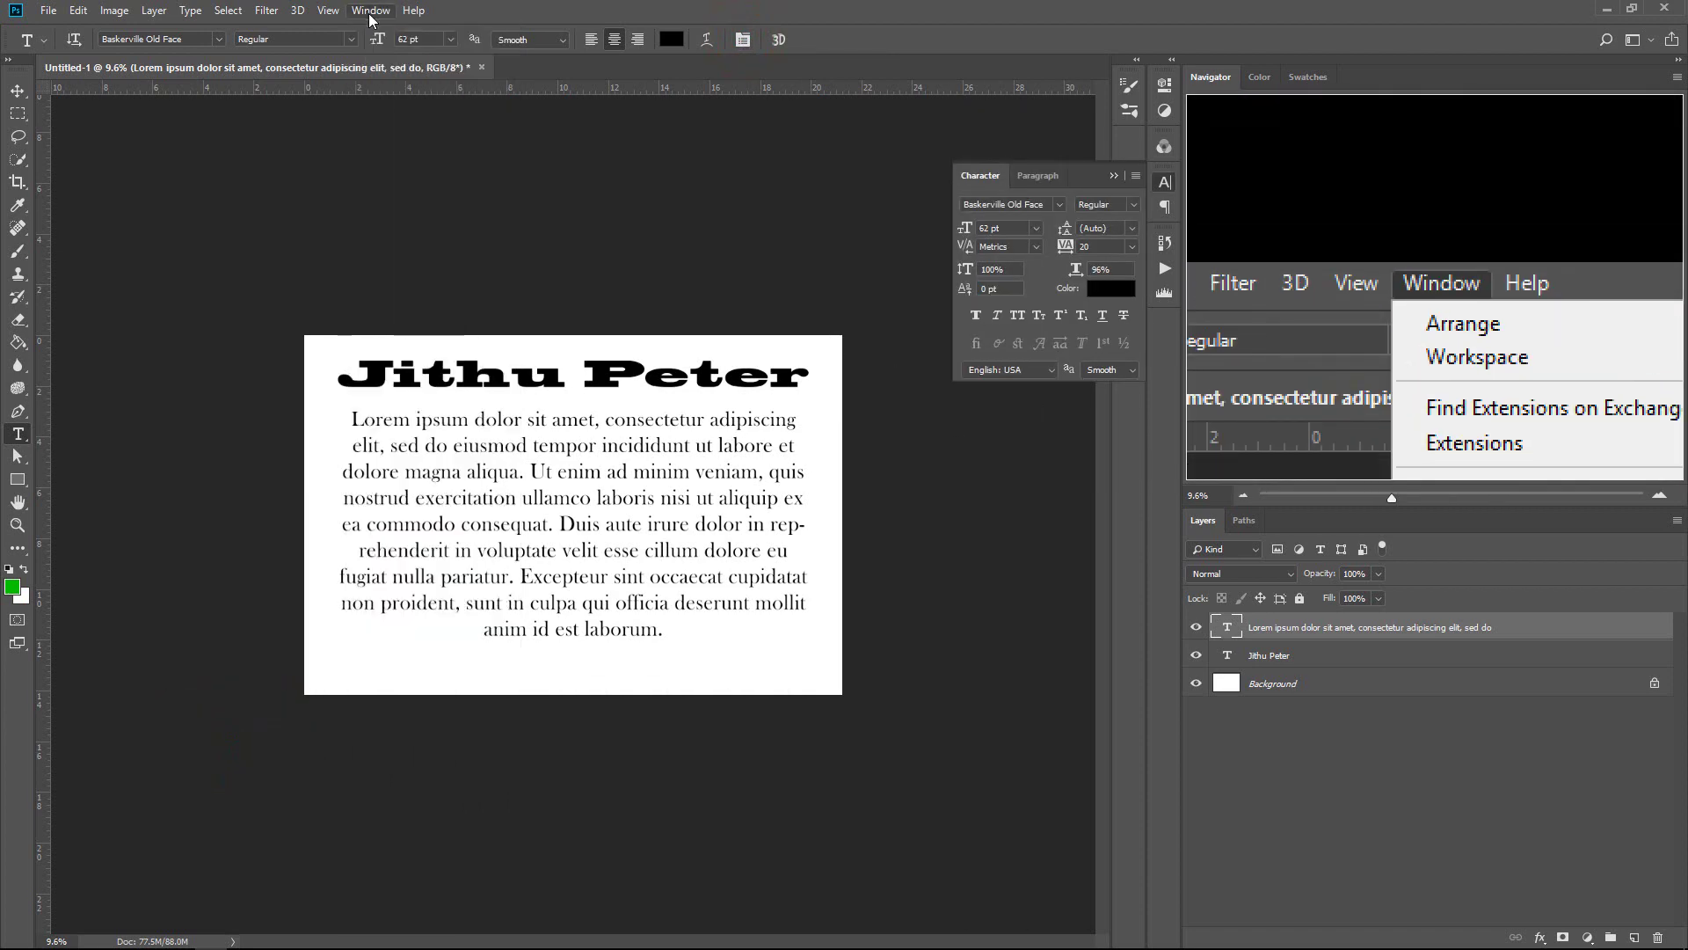
left_click(370, 11)
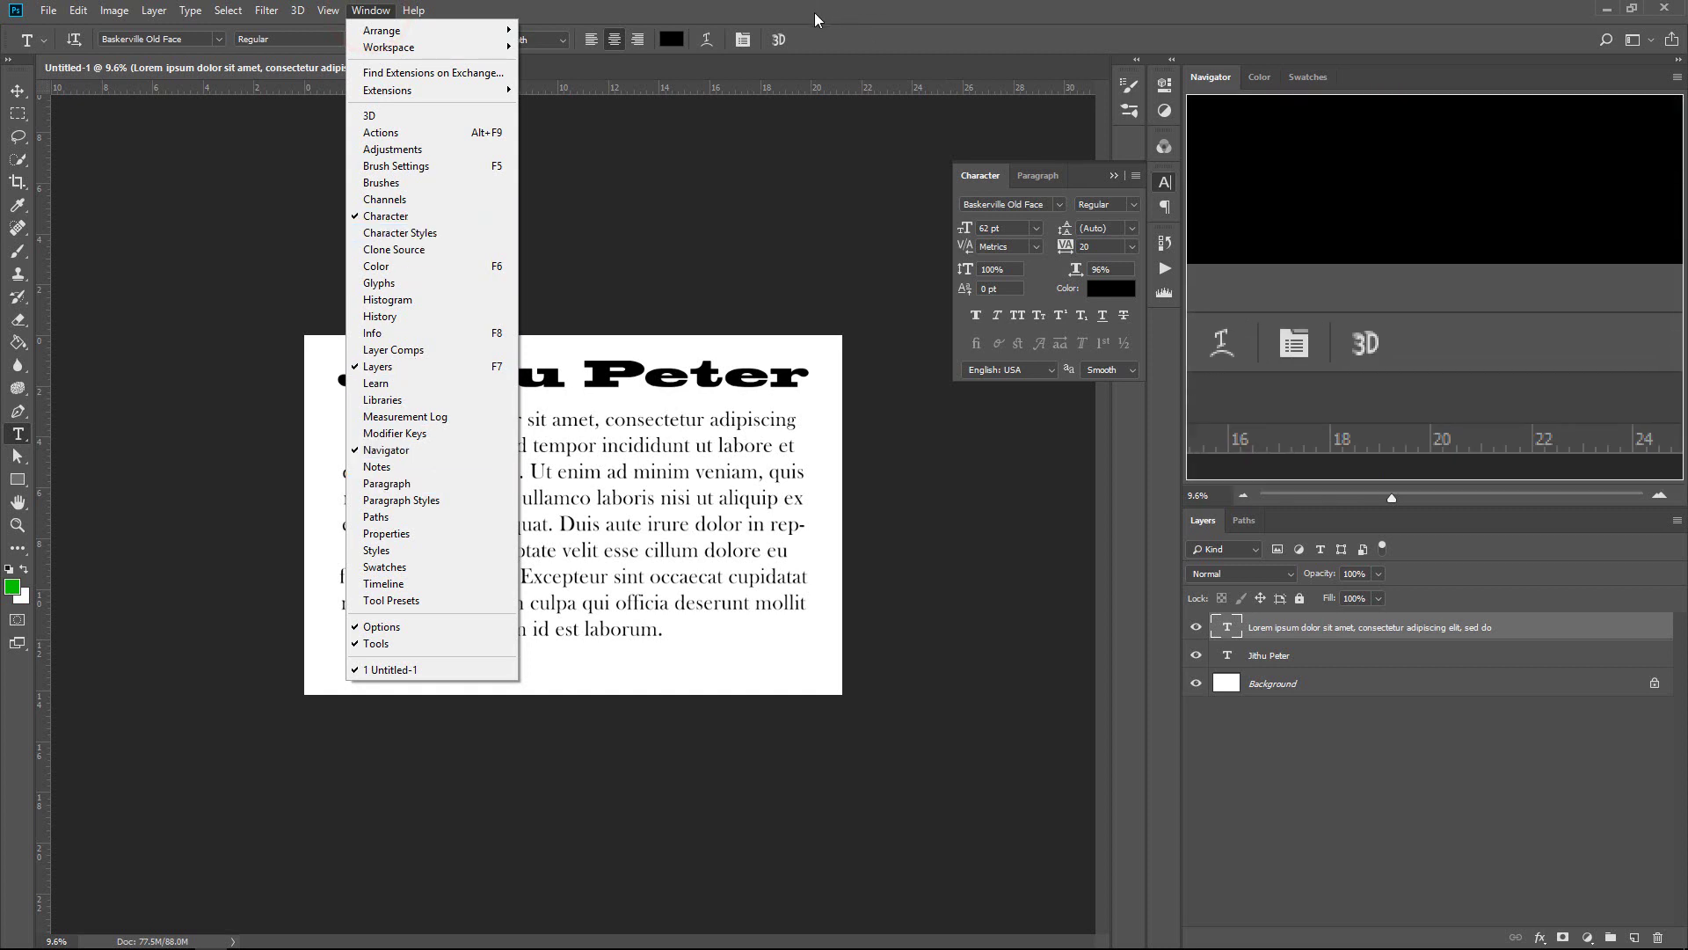
left_click(814, 12)
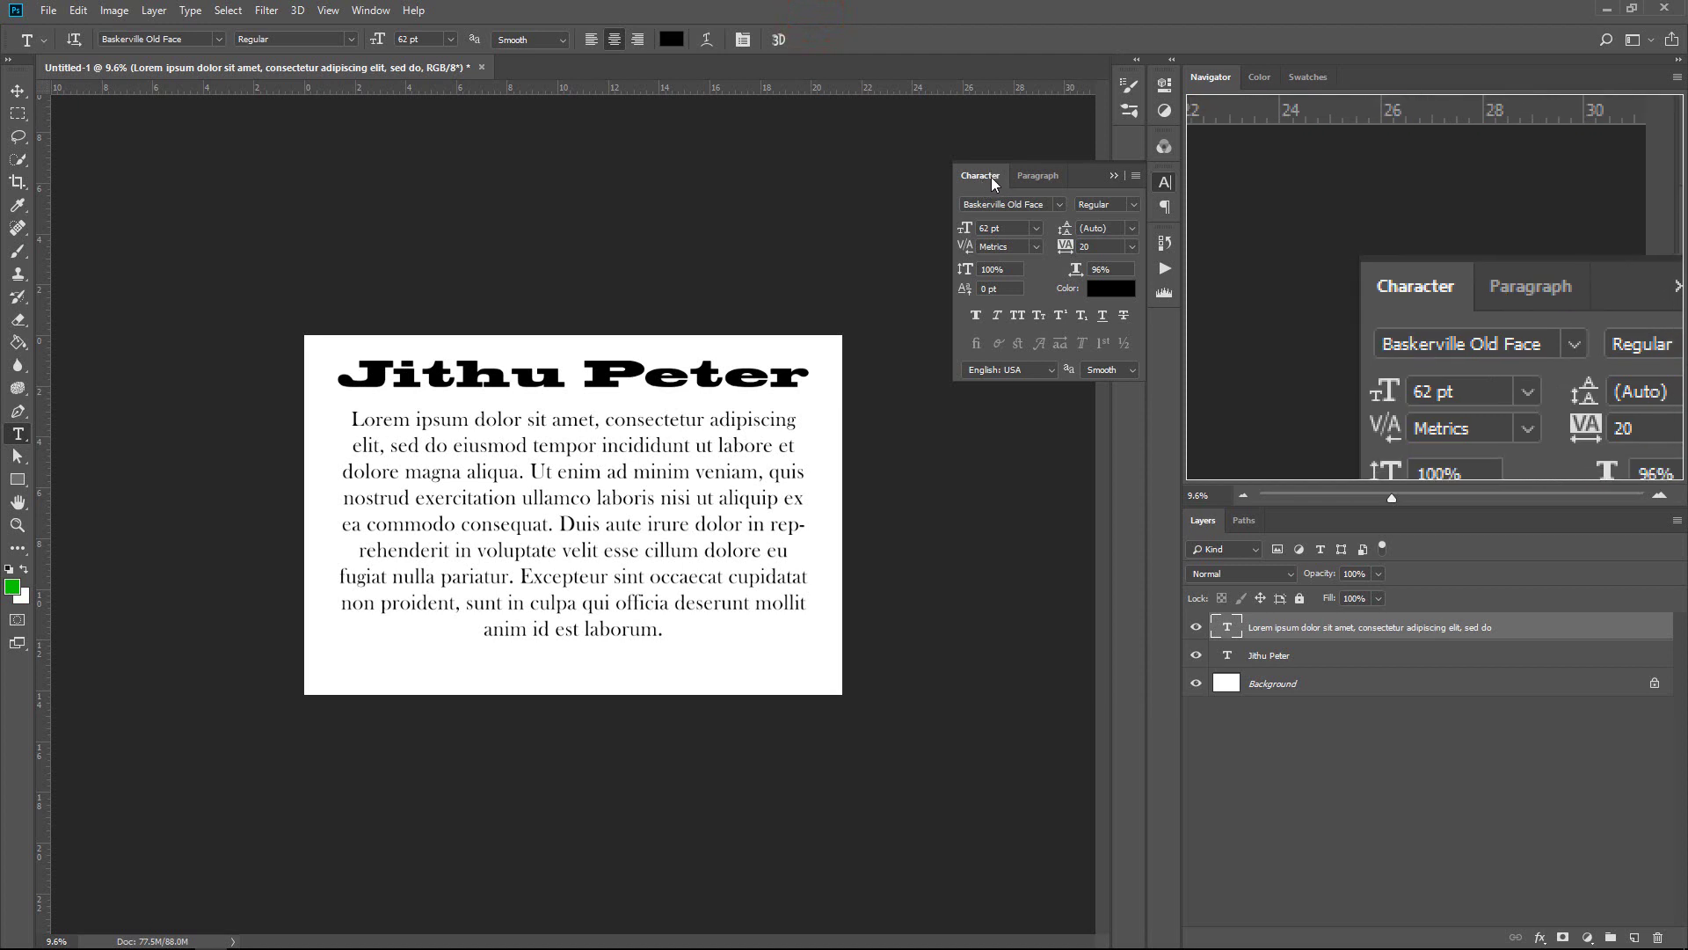
left_click(618, 449)
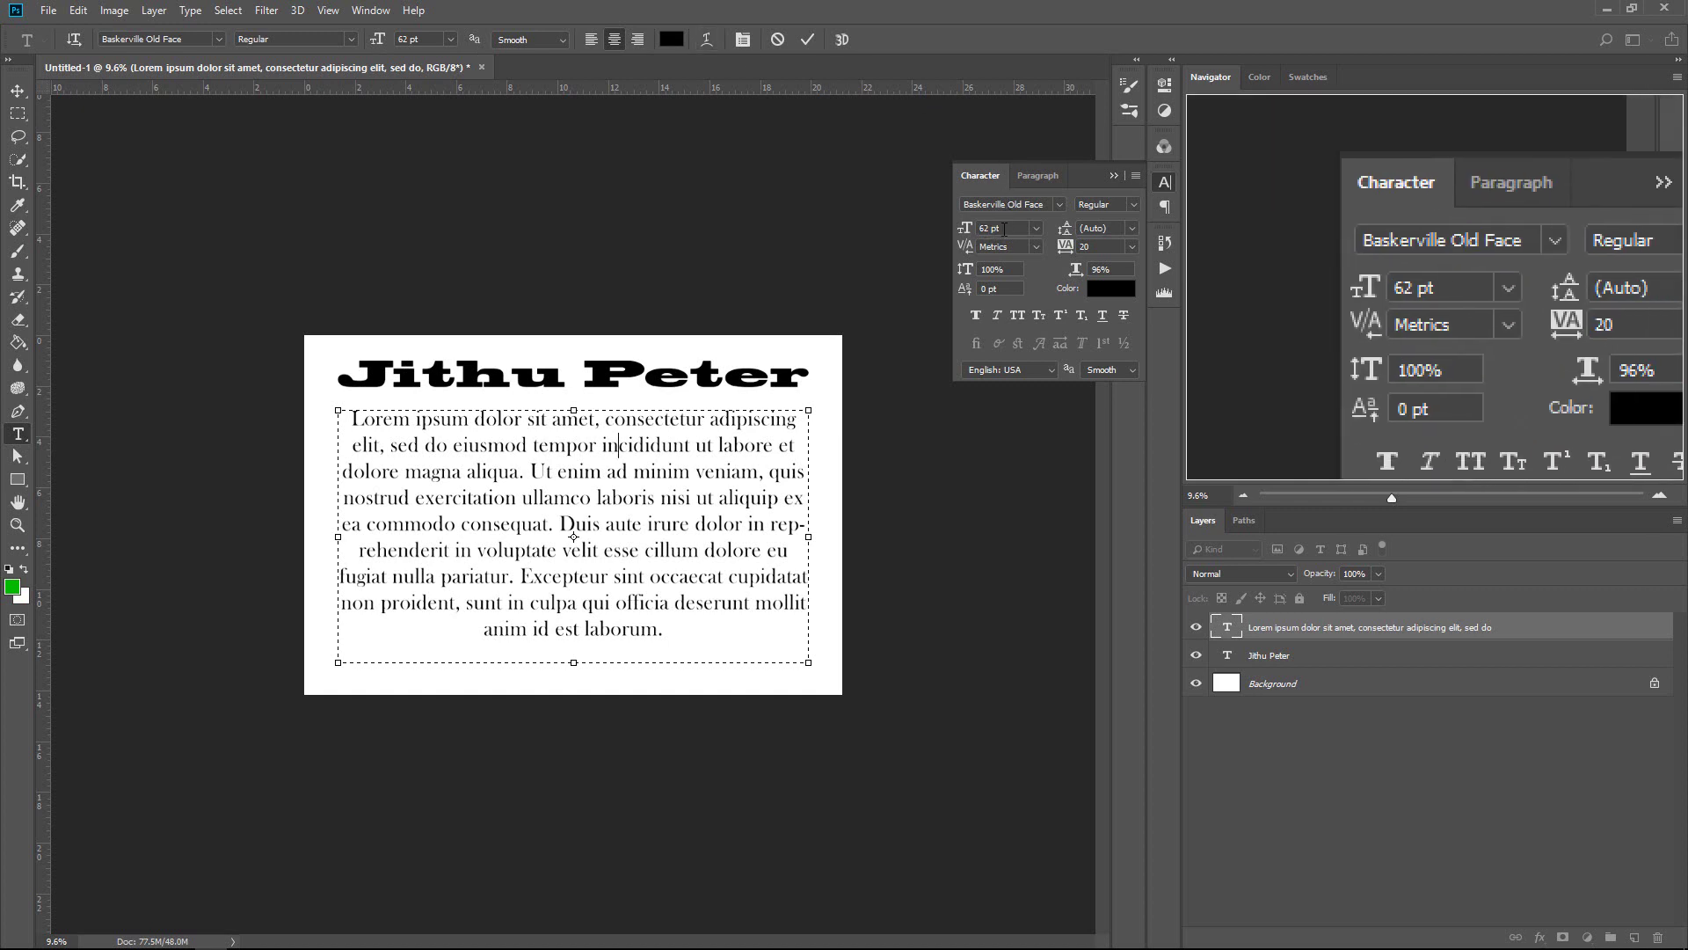
Step: Select all the paragraph text, resize it to 61 pt and apply Anita Semi-square
left_click(641, 482)
key("ctrl+a")
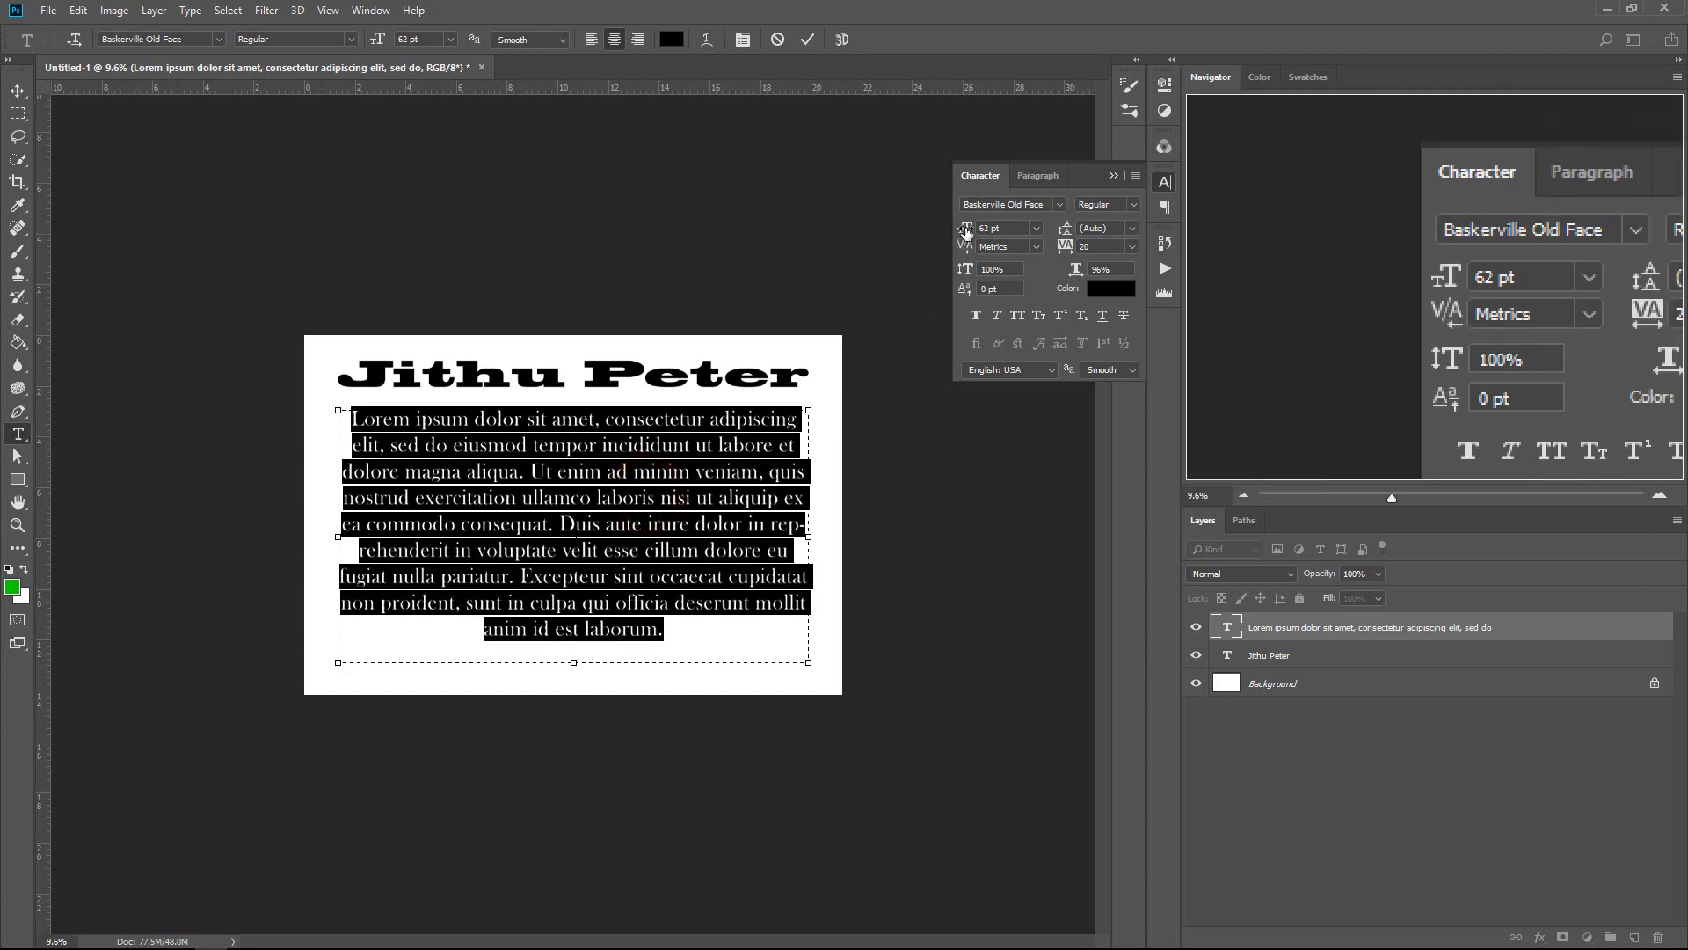
mouse_move(966, 229)
left_mouse_down()
mouse_move(989, 231)
mouse_move(966, 230)
left_mouse_up()
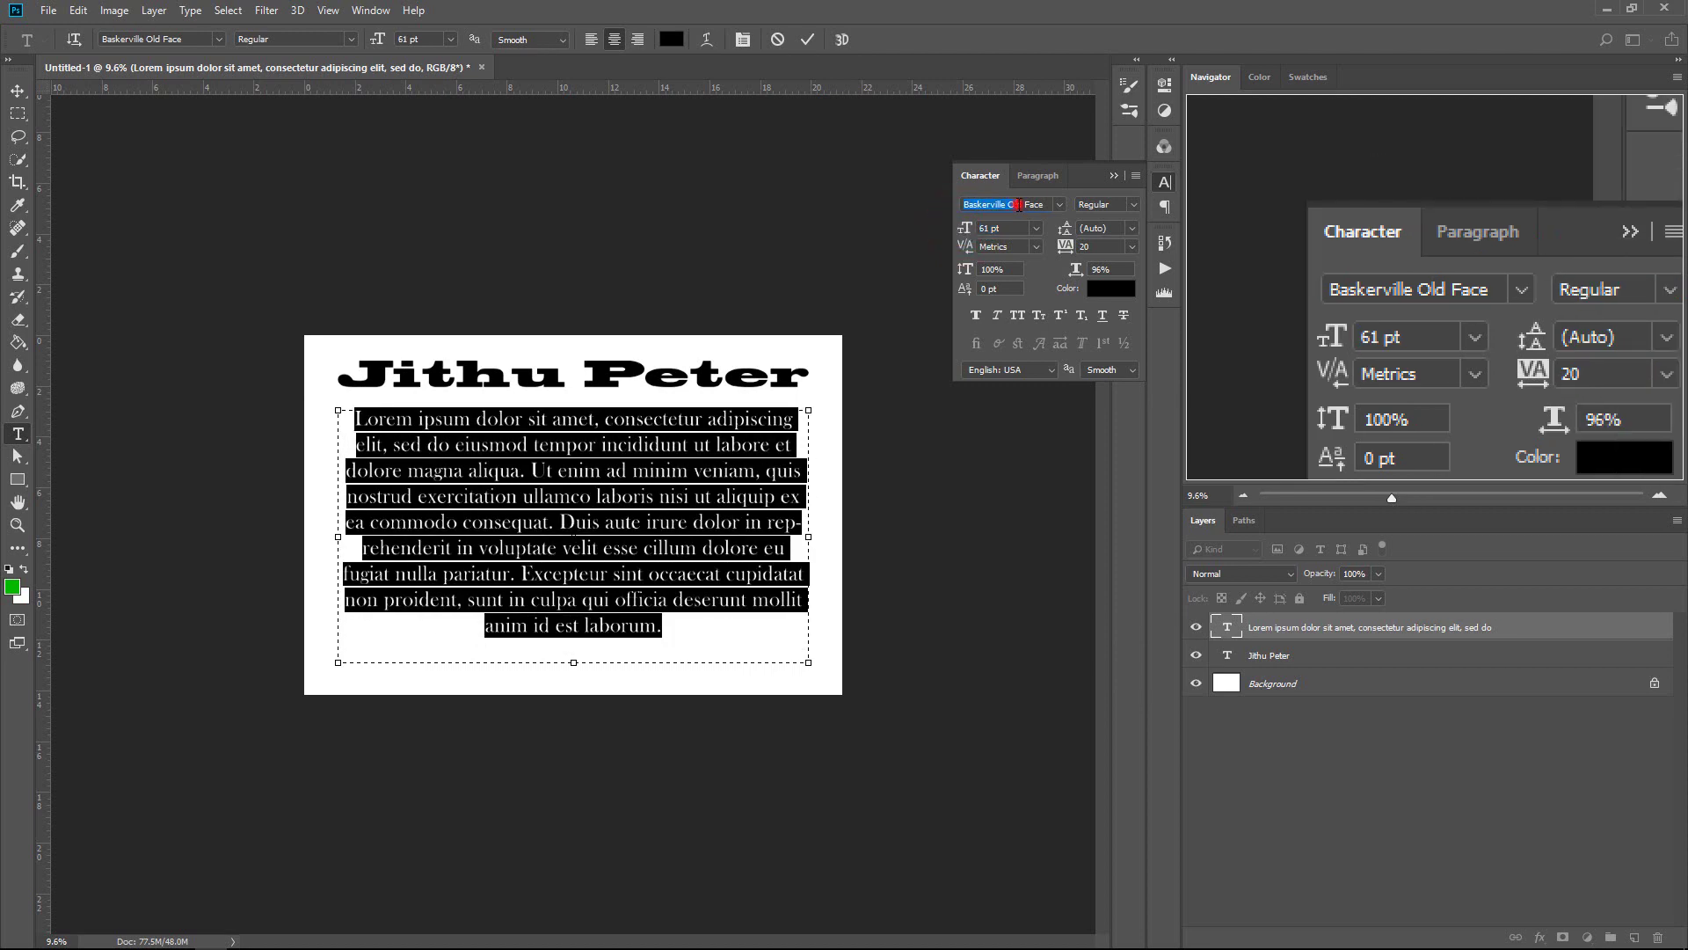
left_click(1009, 205)
left_click(1060, 204)
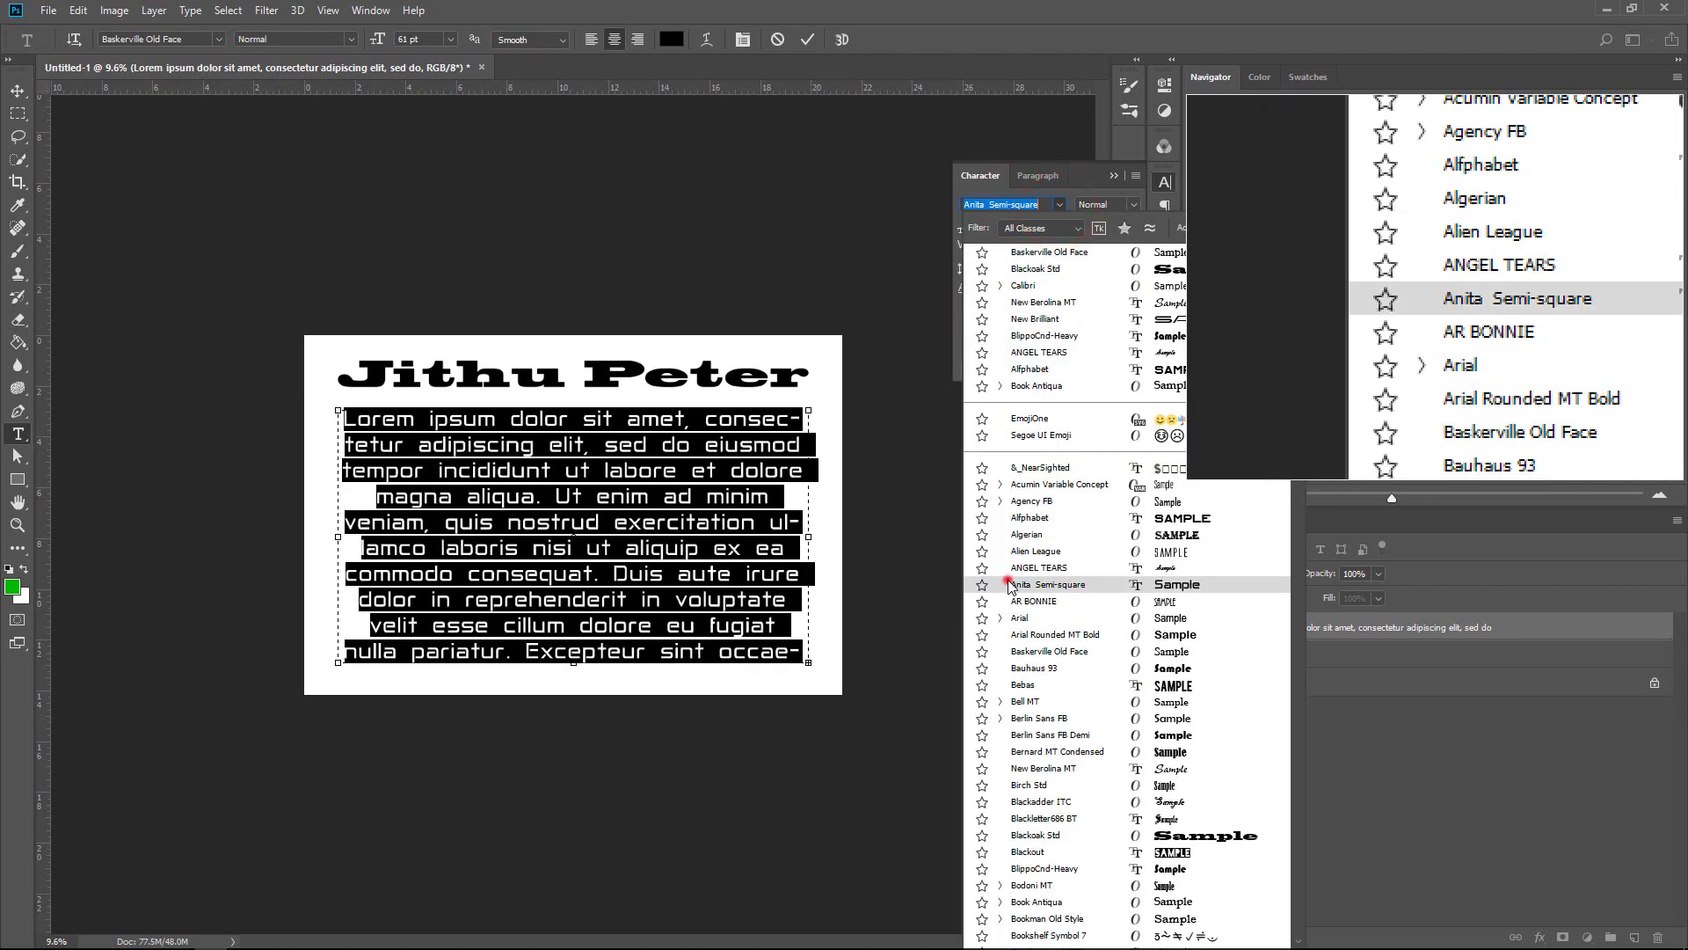
left_click(1010, 585)
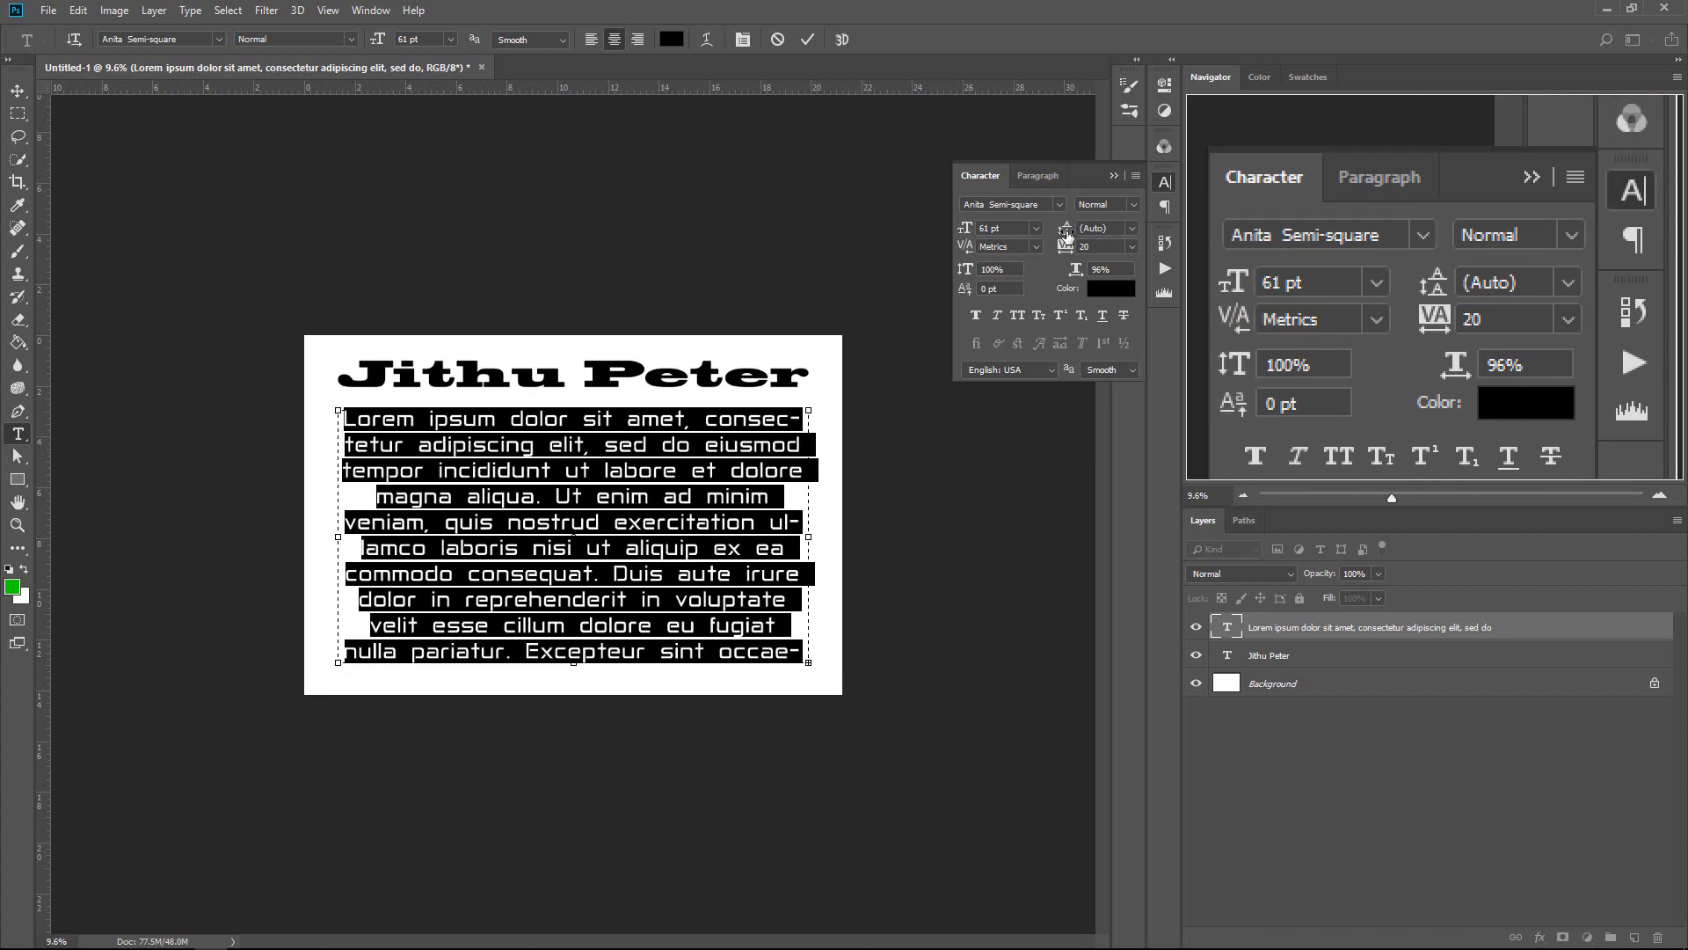
Step: Set 57.44 pt leading, 120 tracking, 76% vertical, 126% horizontal scale, 5 pt baseline shift
left_click_drag(1067, 231, 943, 274)
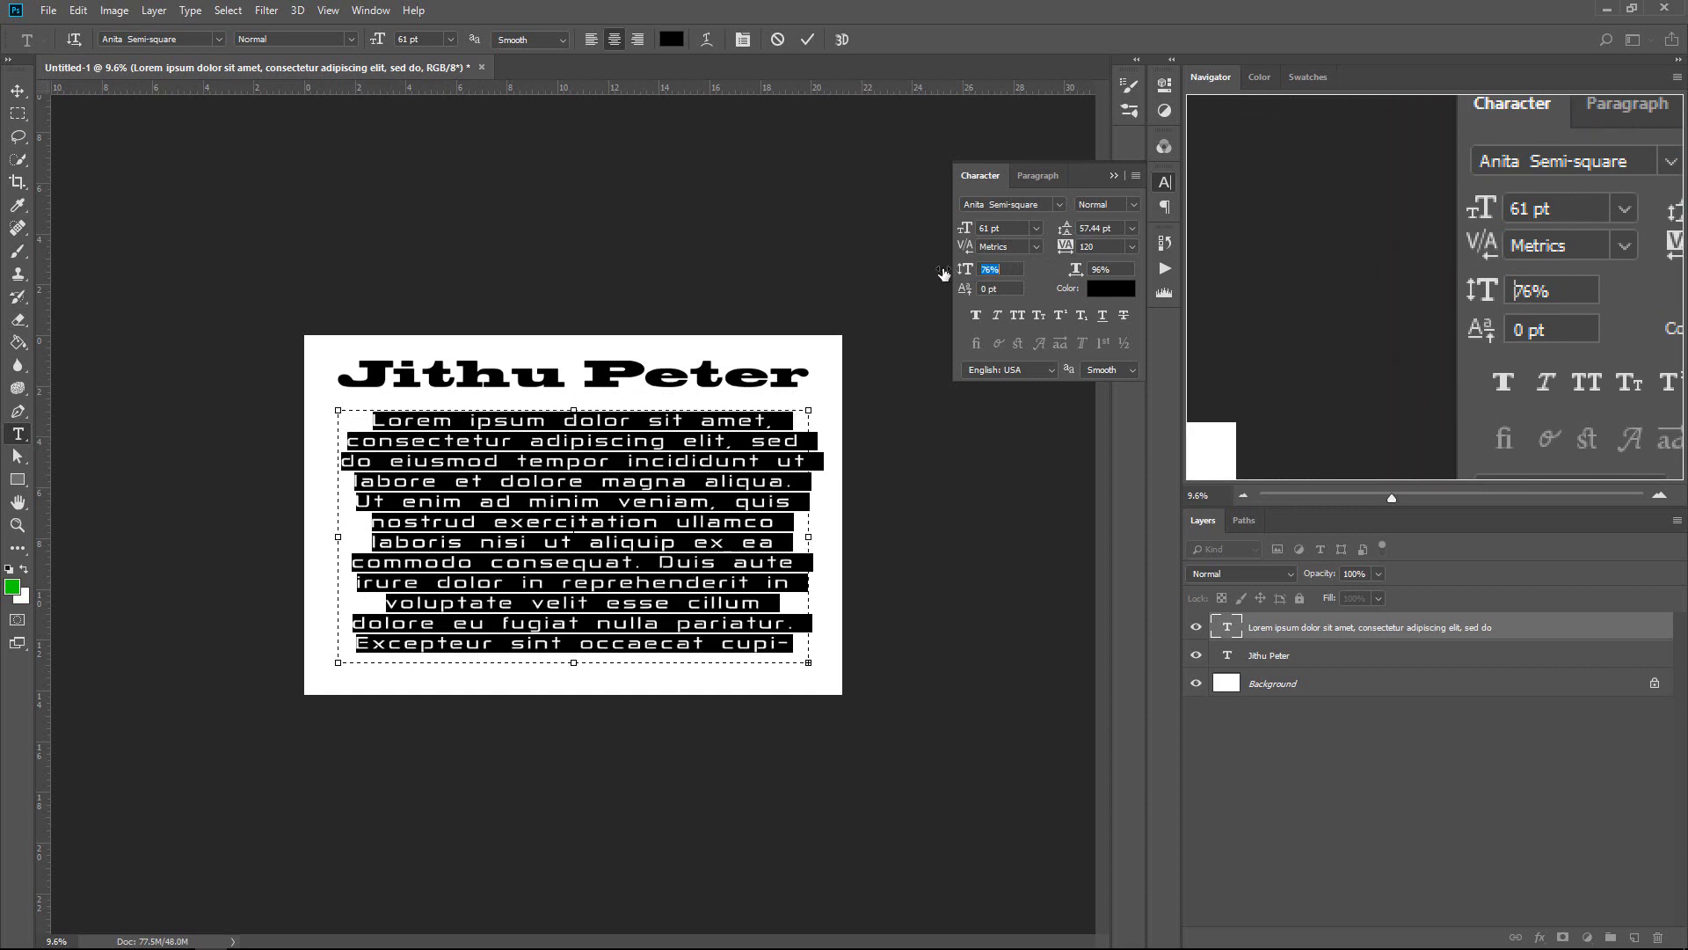
mouse_move(1075, 270)
left_mouse_down()
mouse_move(1132, 283)
mouse_move(1049, 272)
left_mouse_up()
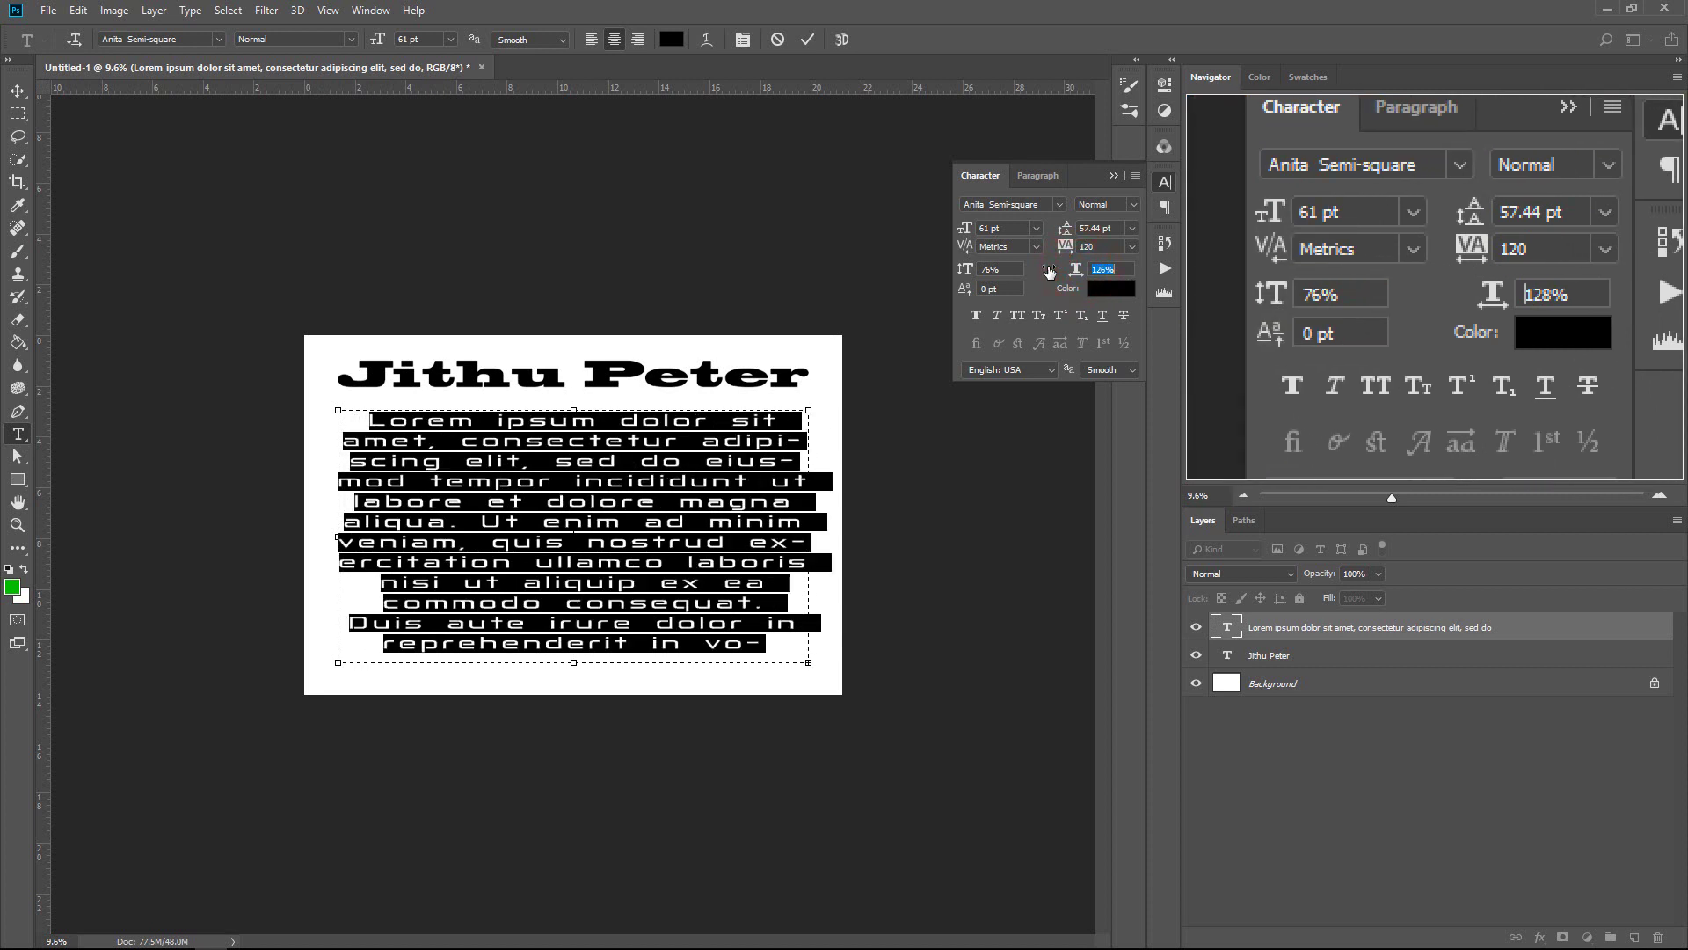
left_click(682, 438)
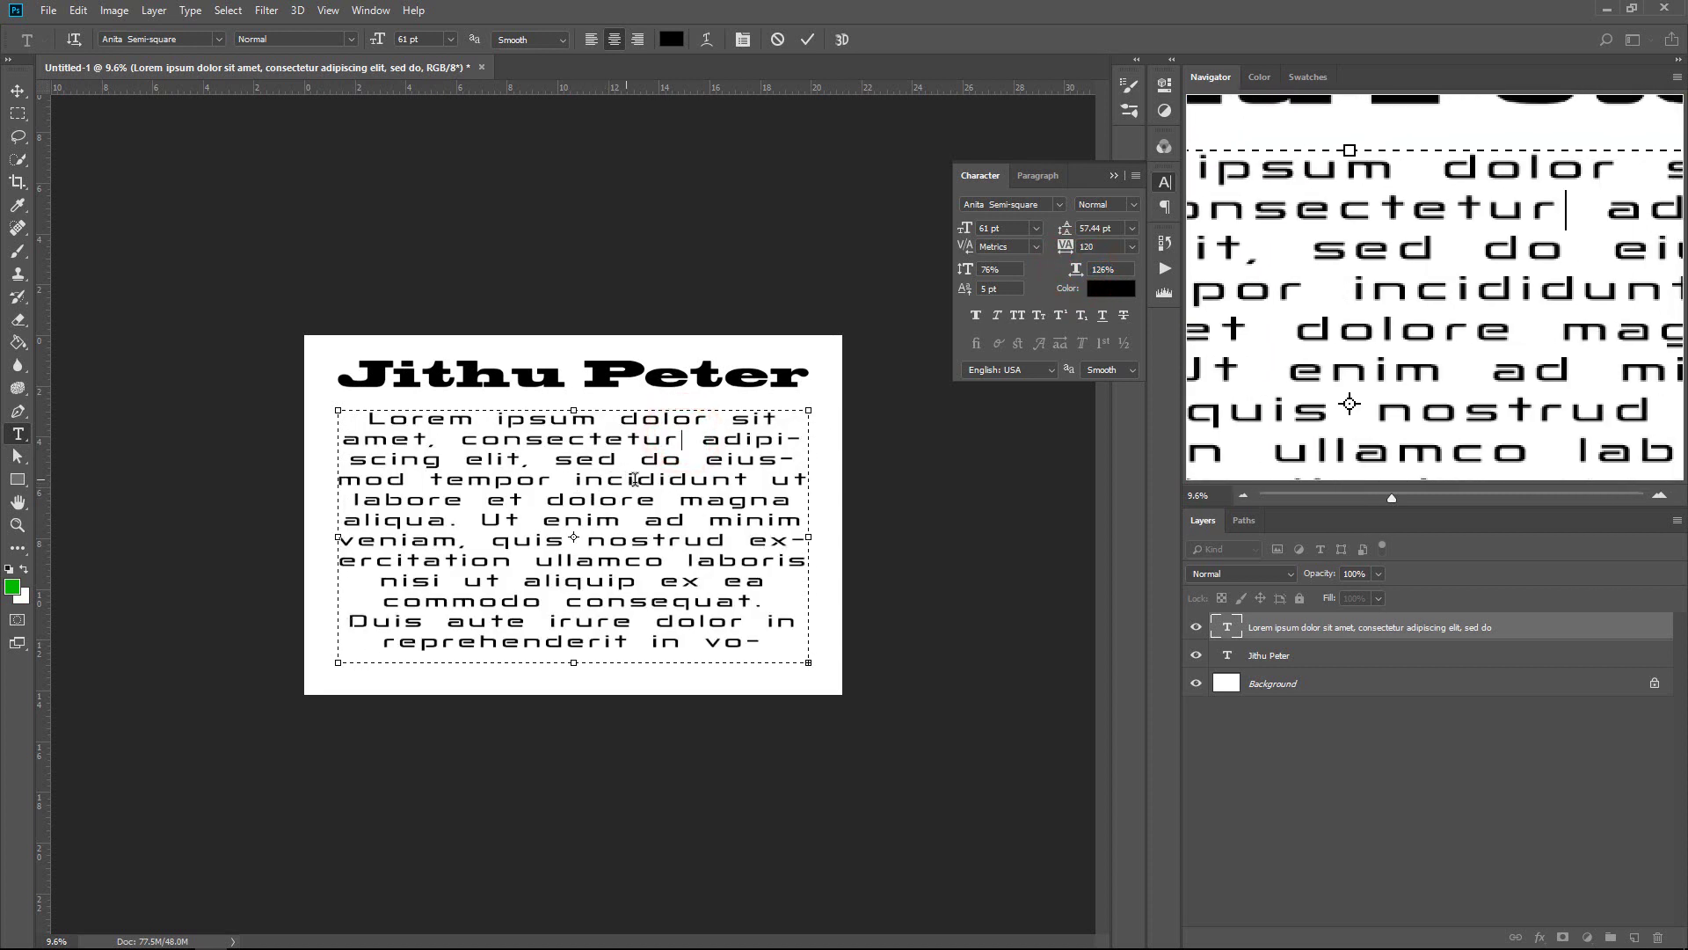
left_click(1132, 204)
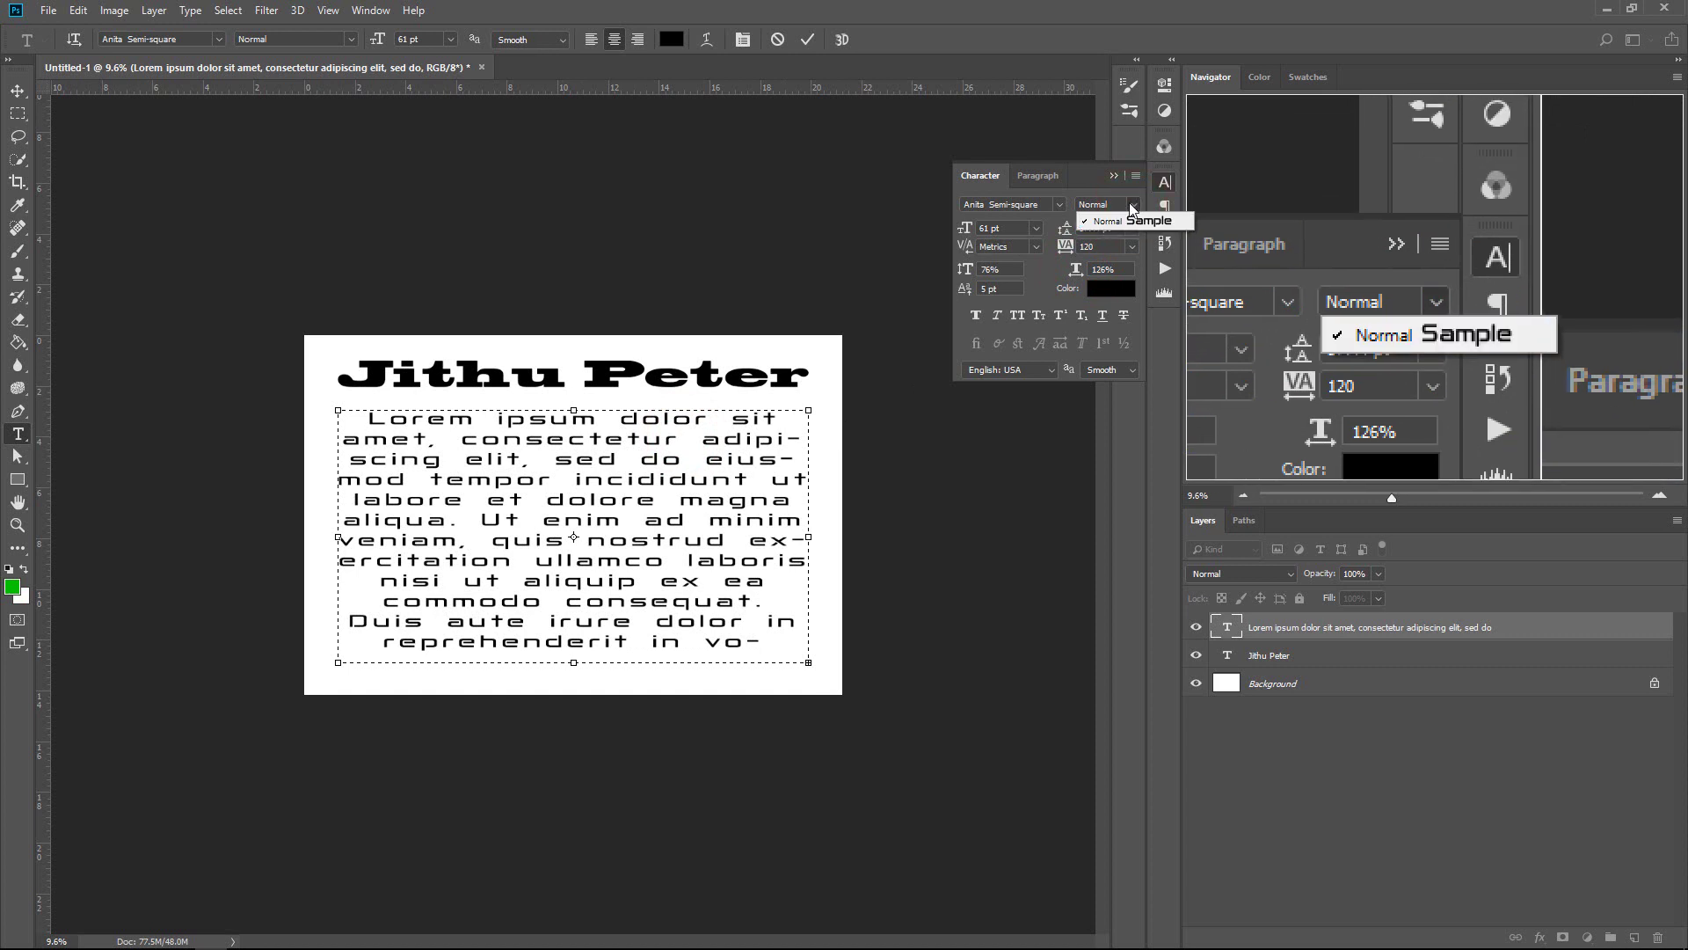
left_click(571, 495)
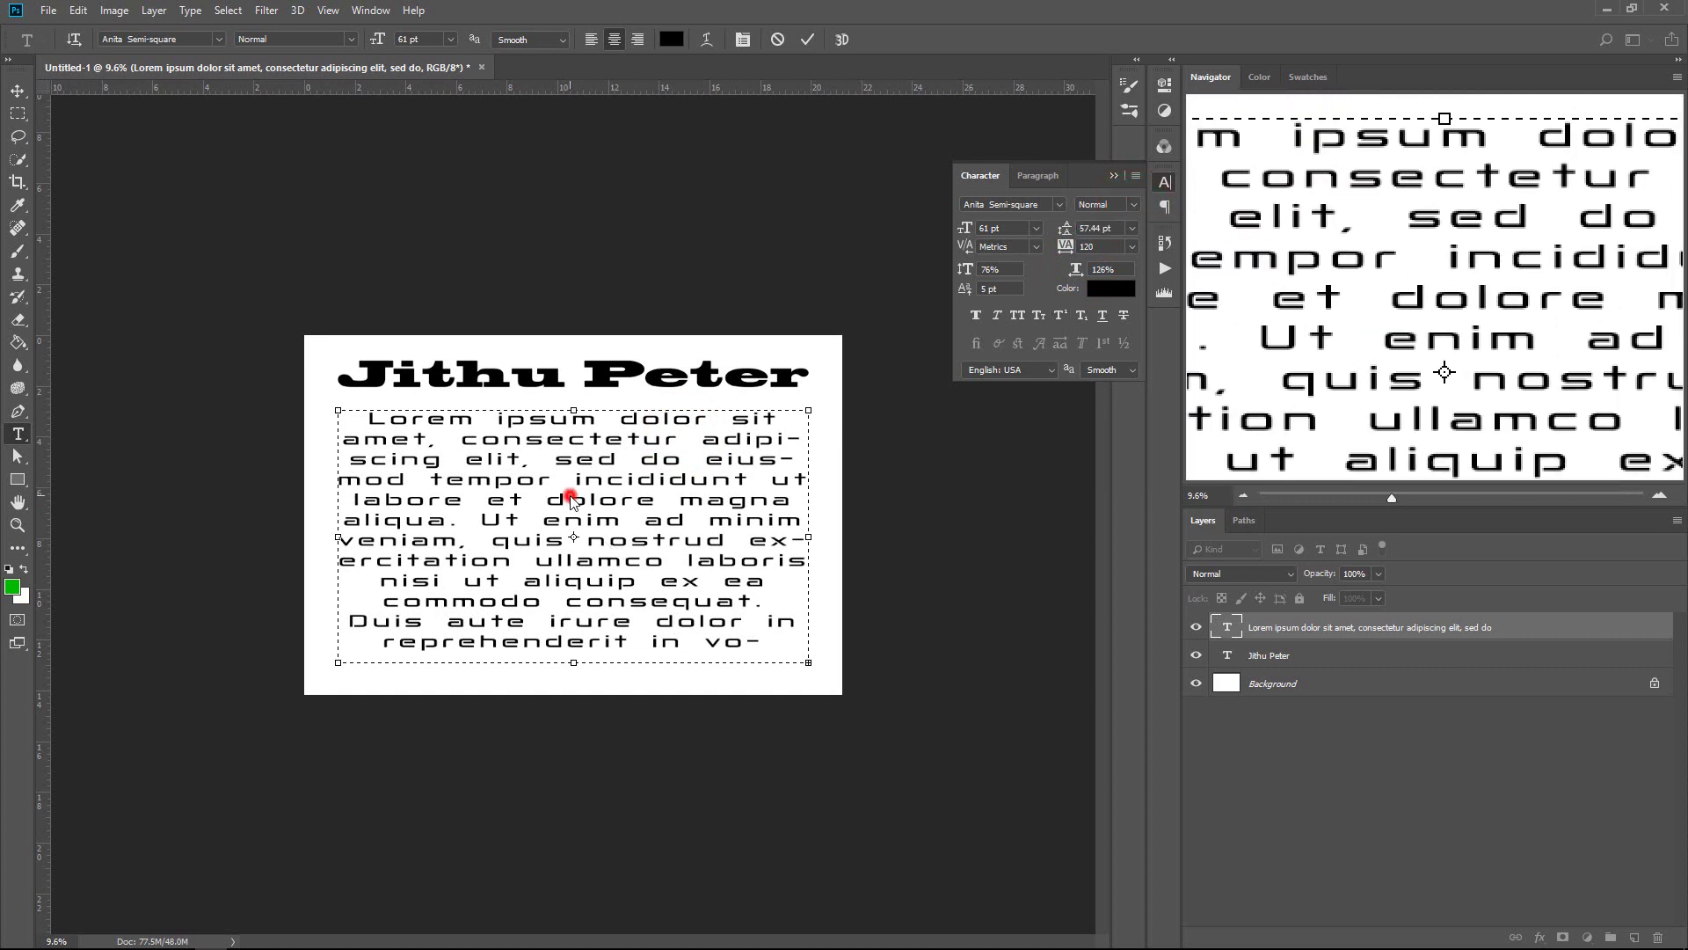
Step: Preview faux bold and faux italic on the paragraph, undo the italic, and show the Paragraph panel
key("ctrl+a")
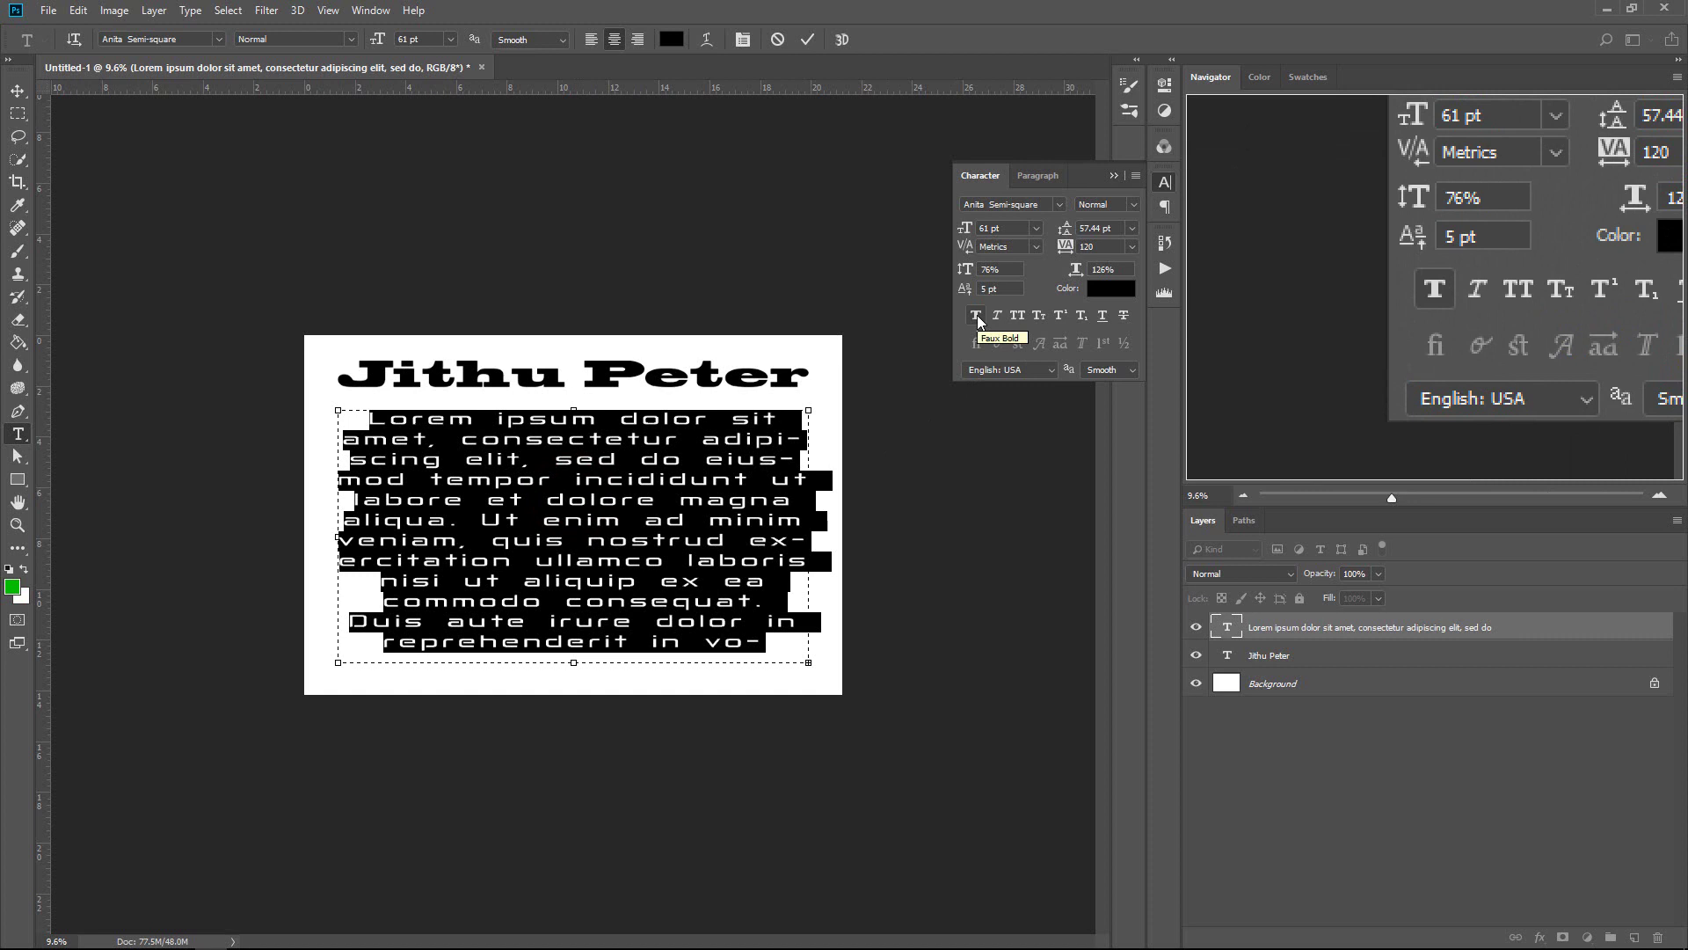
left_click(976, 316)
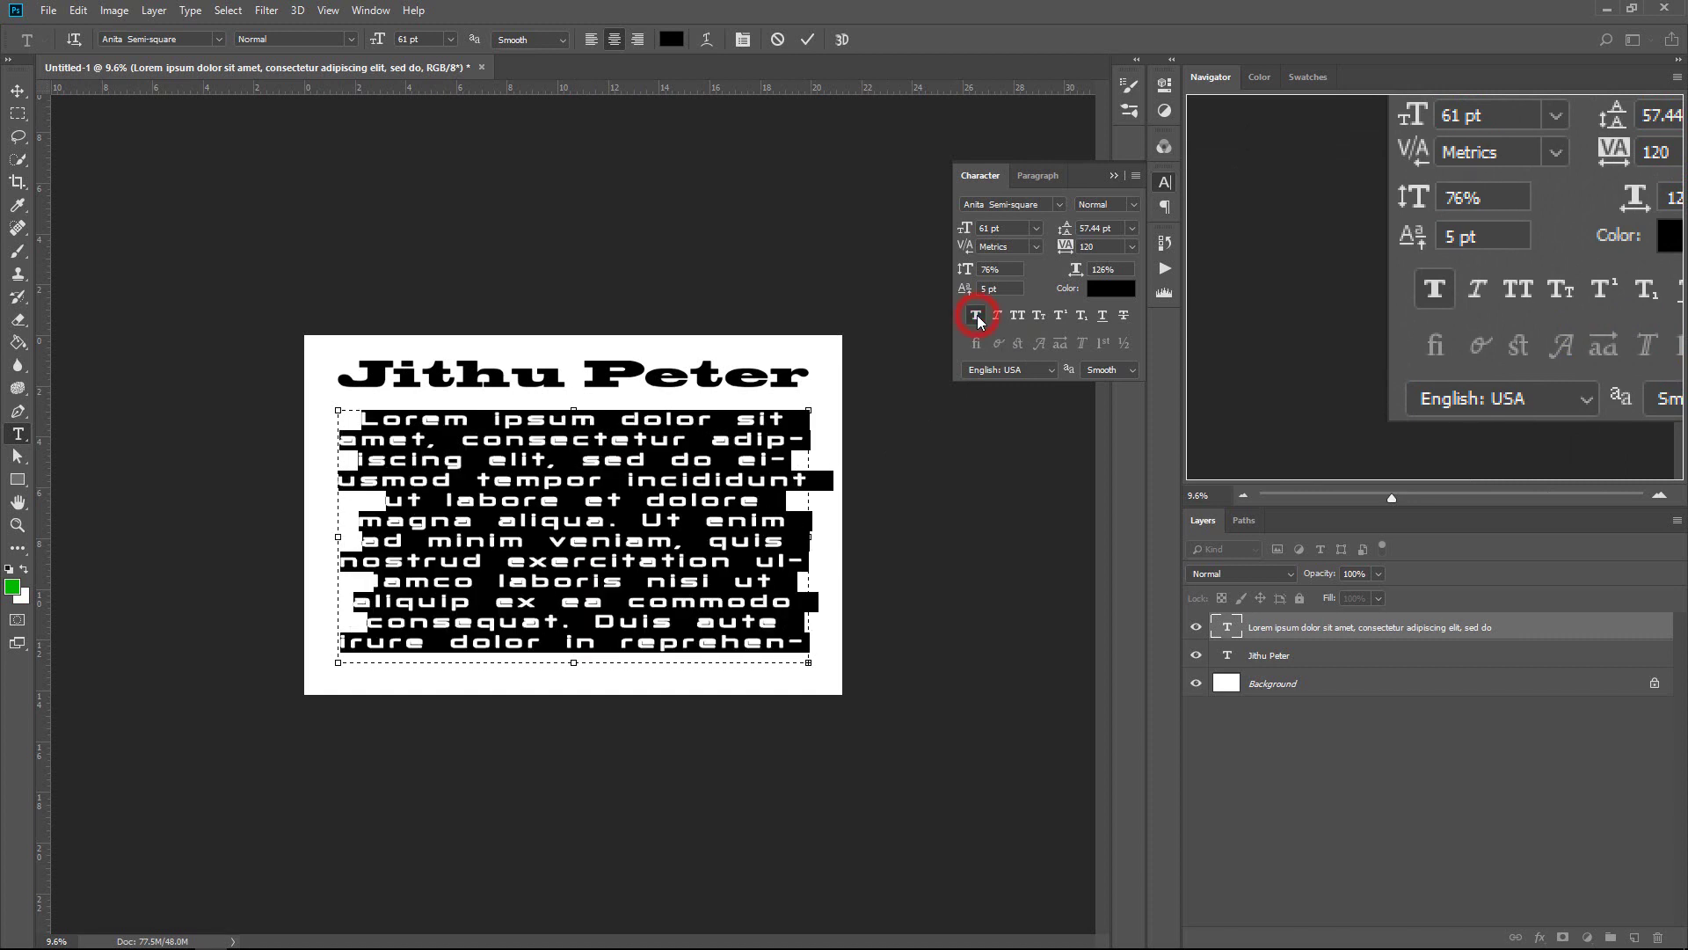
left_click(585, 458)
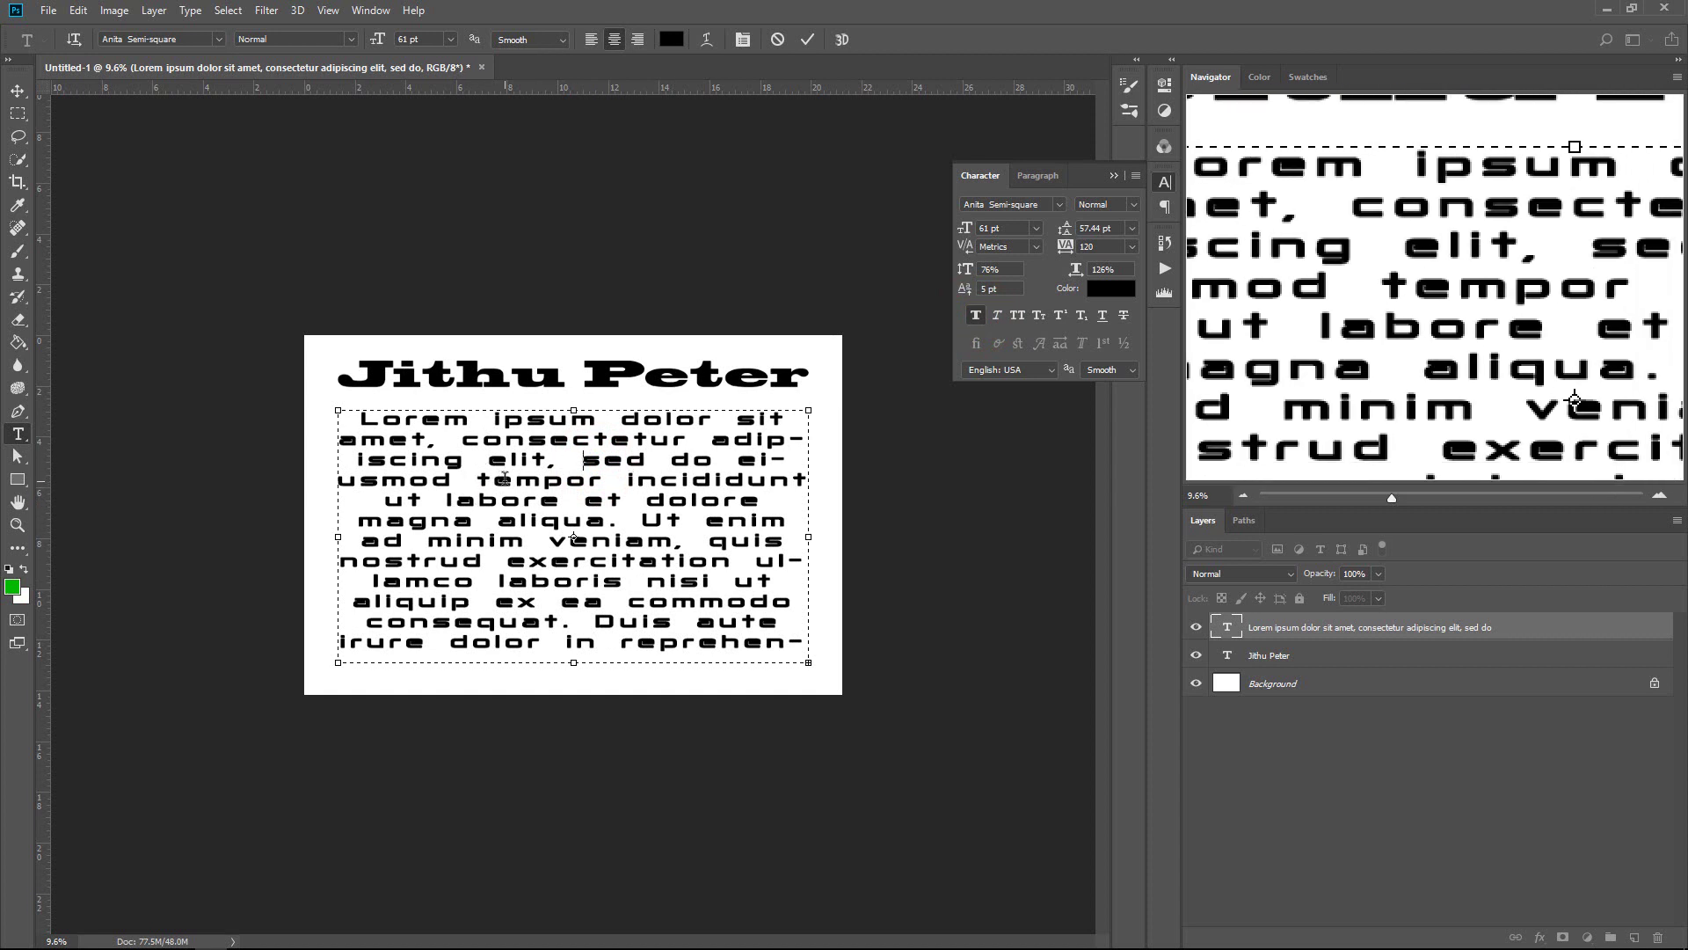
key("ctrl+a")
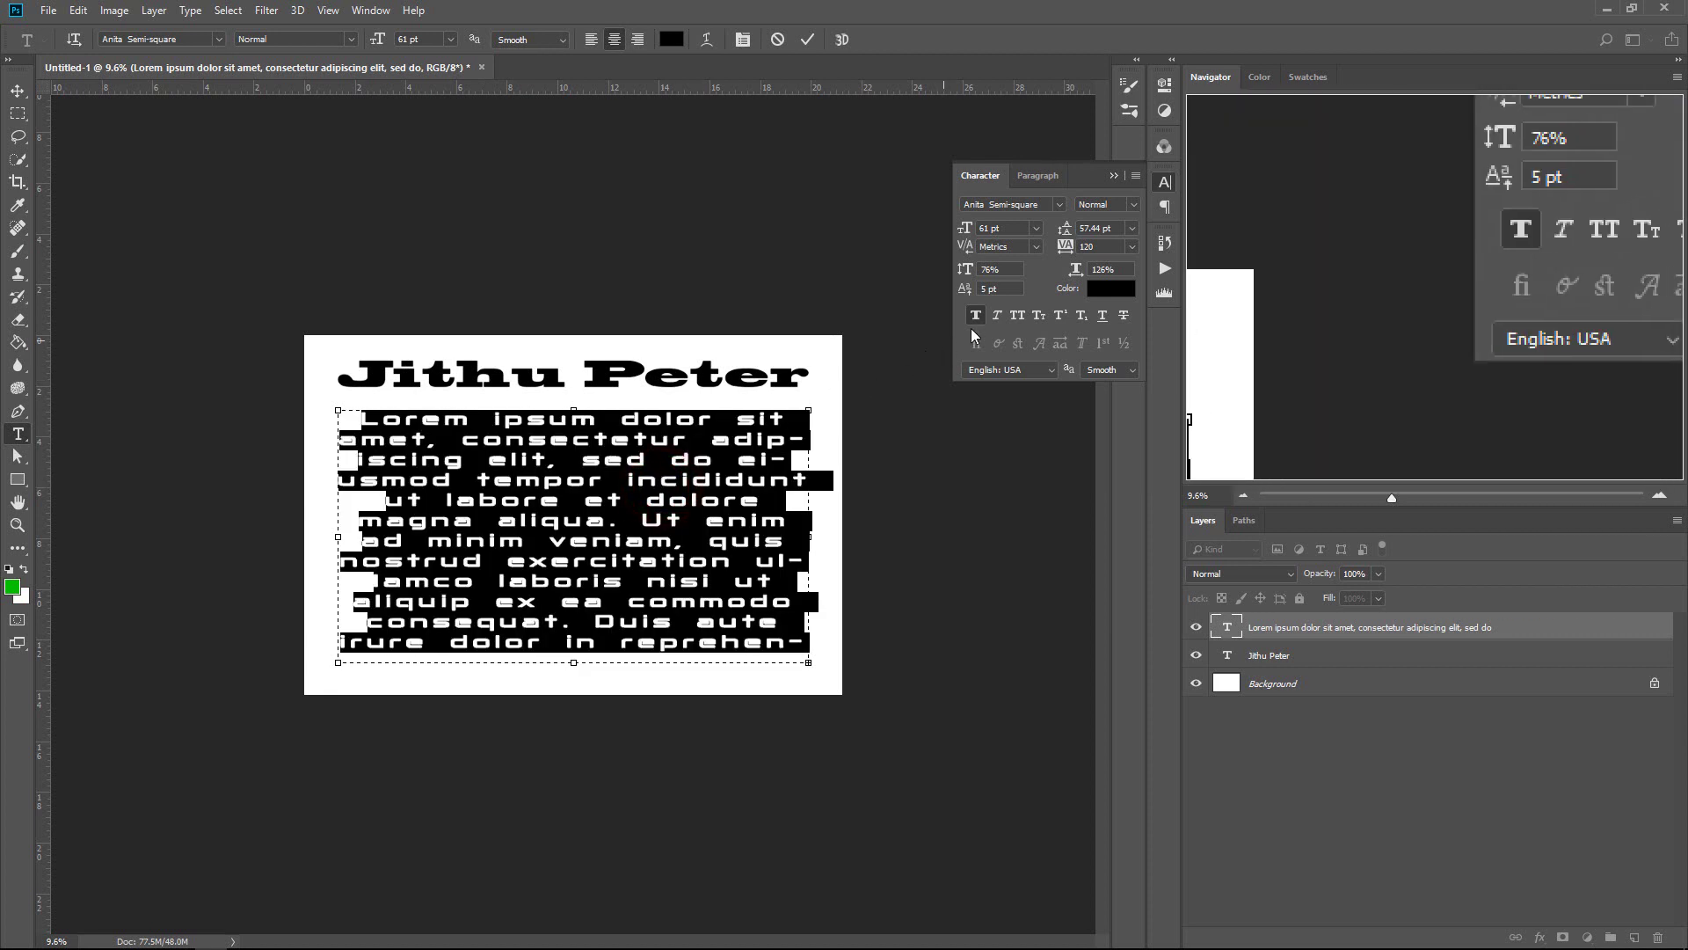
left_click(997, 316)
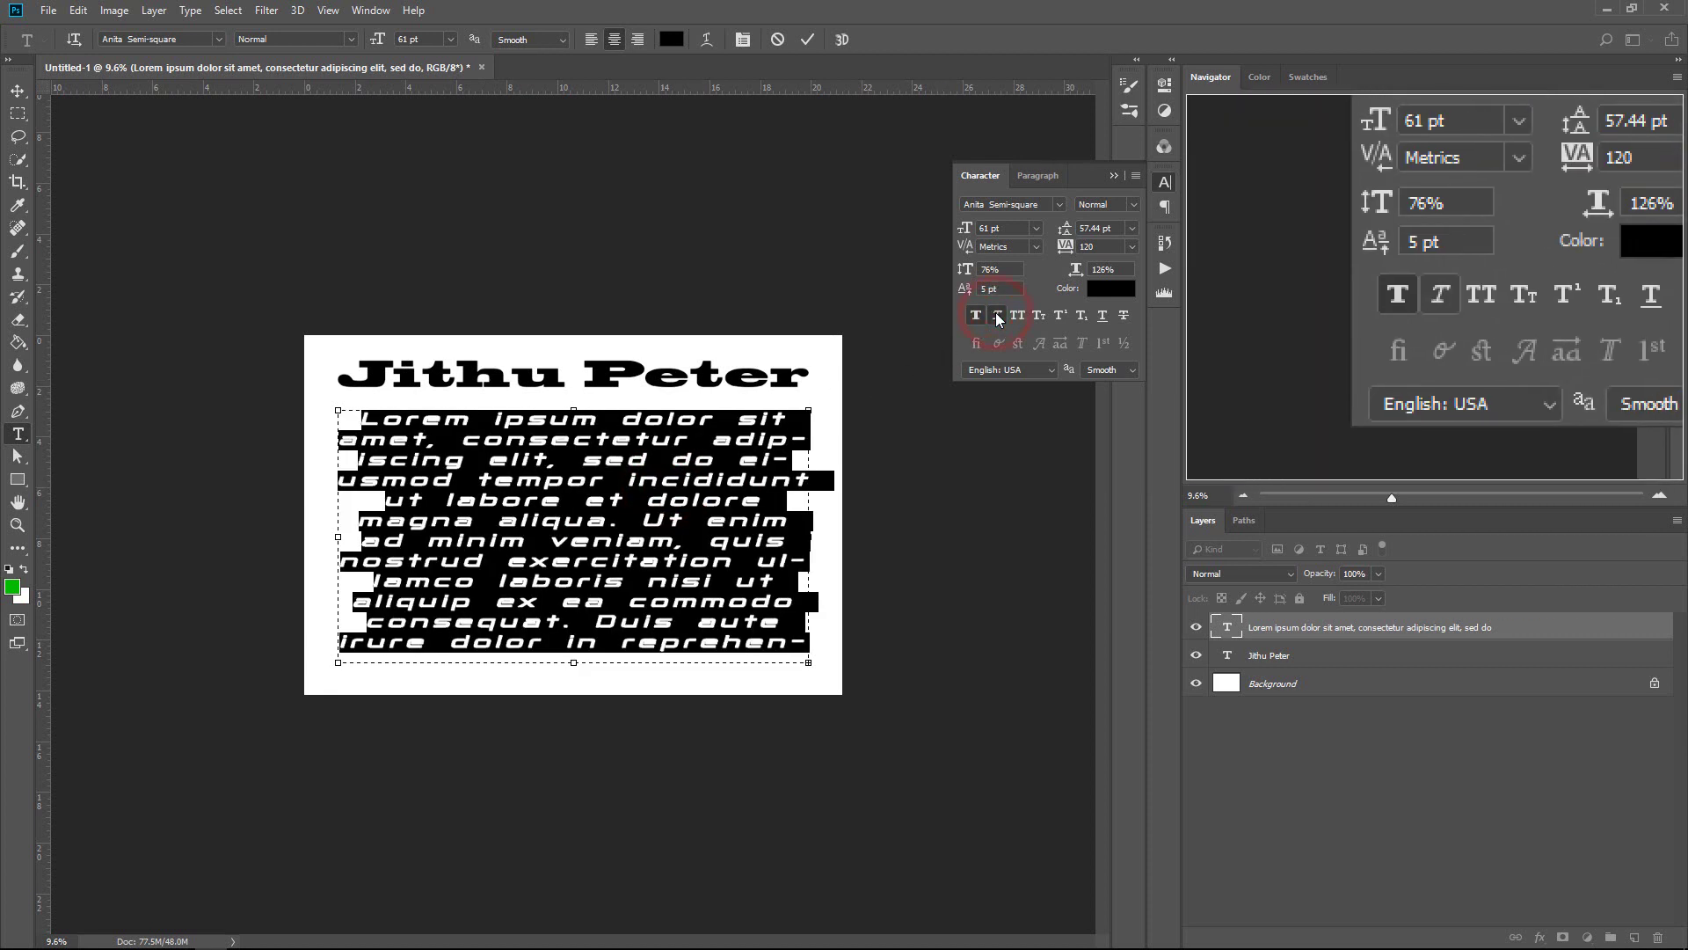
left_click(692, 479)
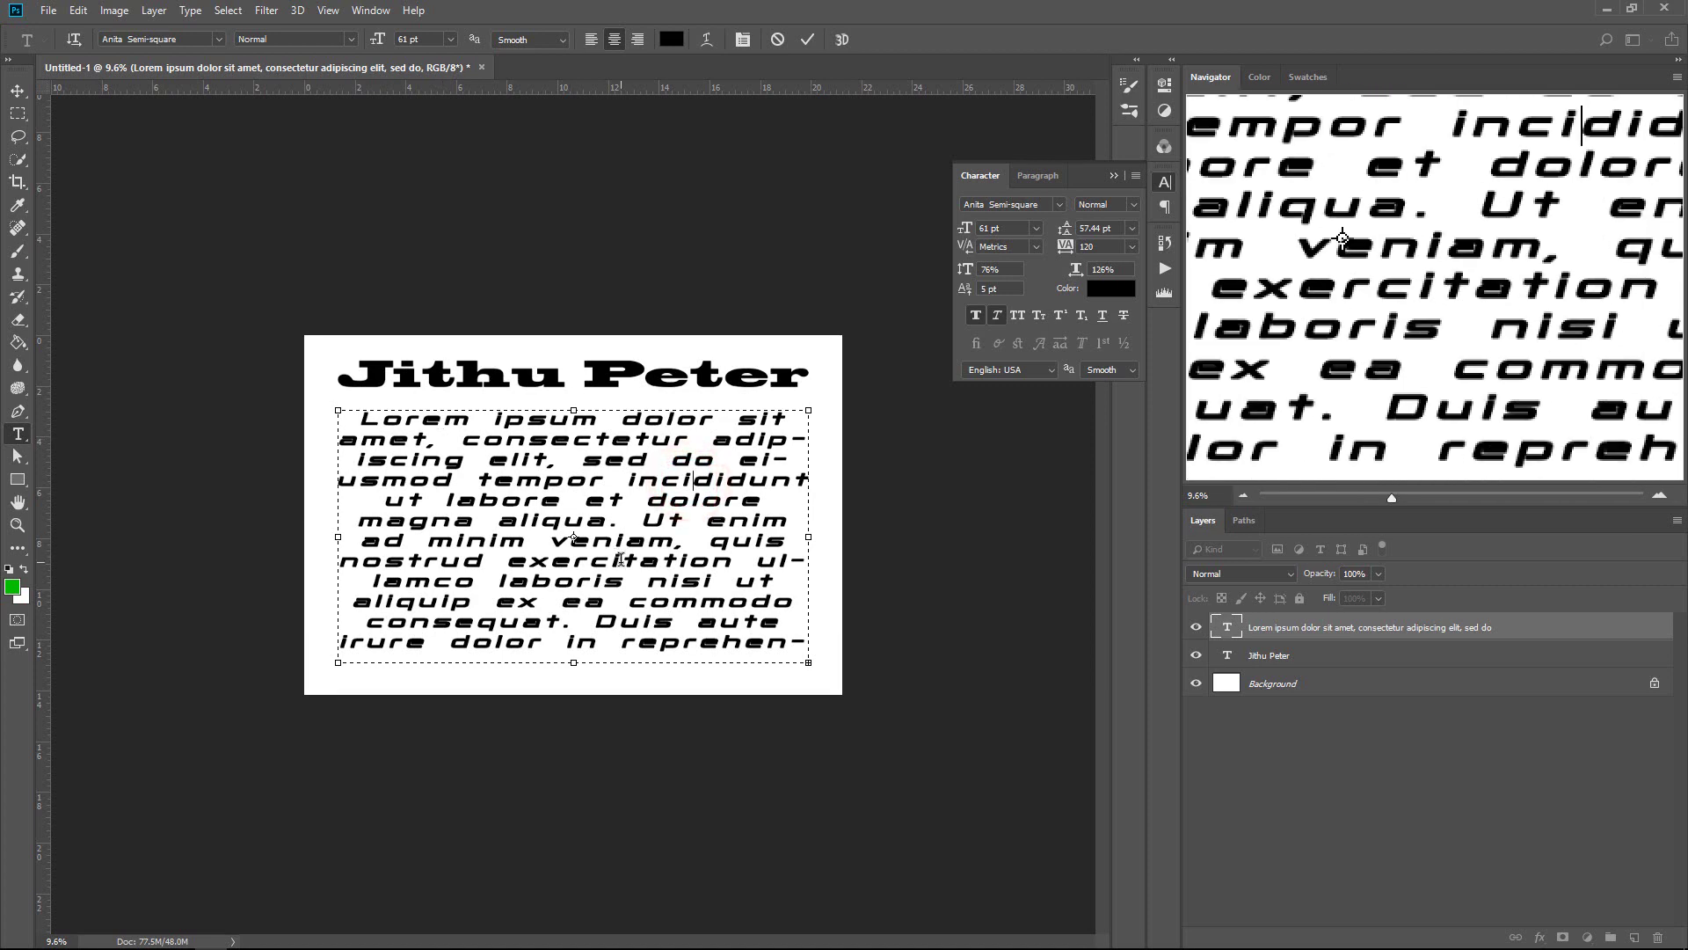
key("ctrl+z")
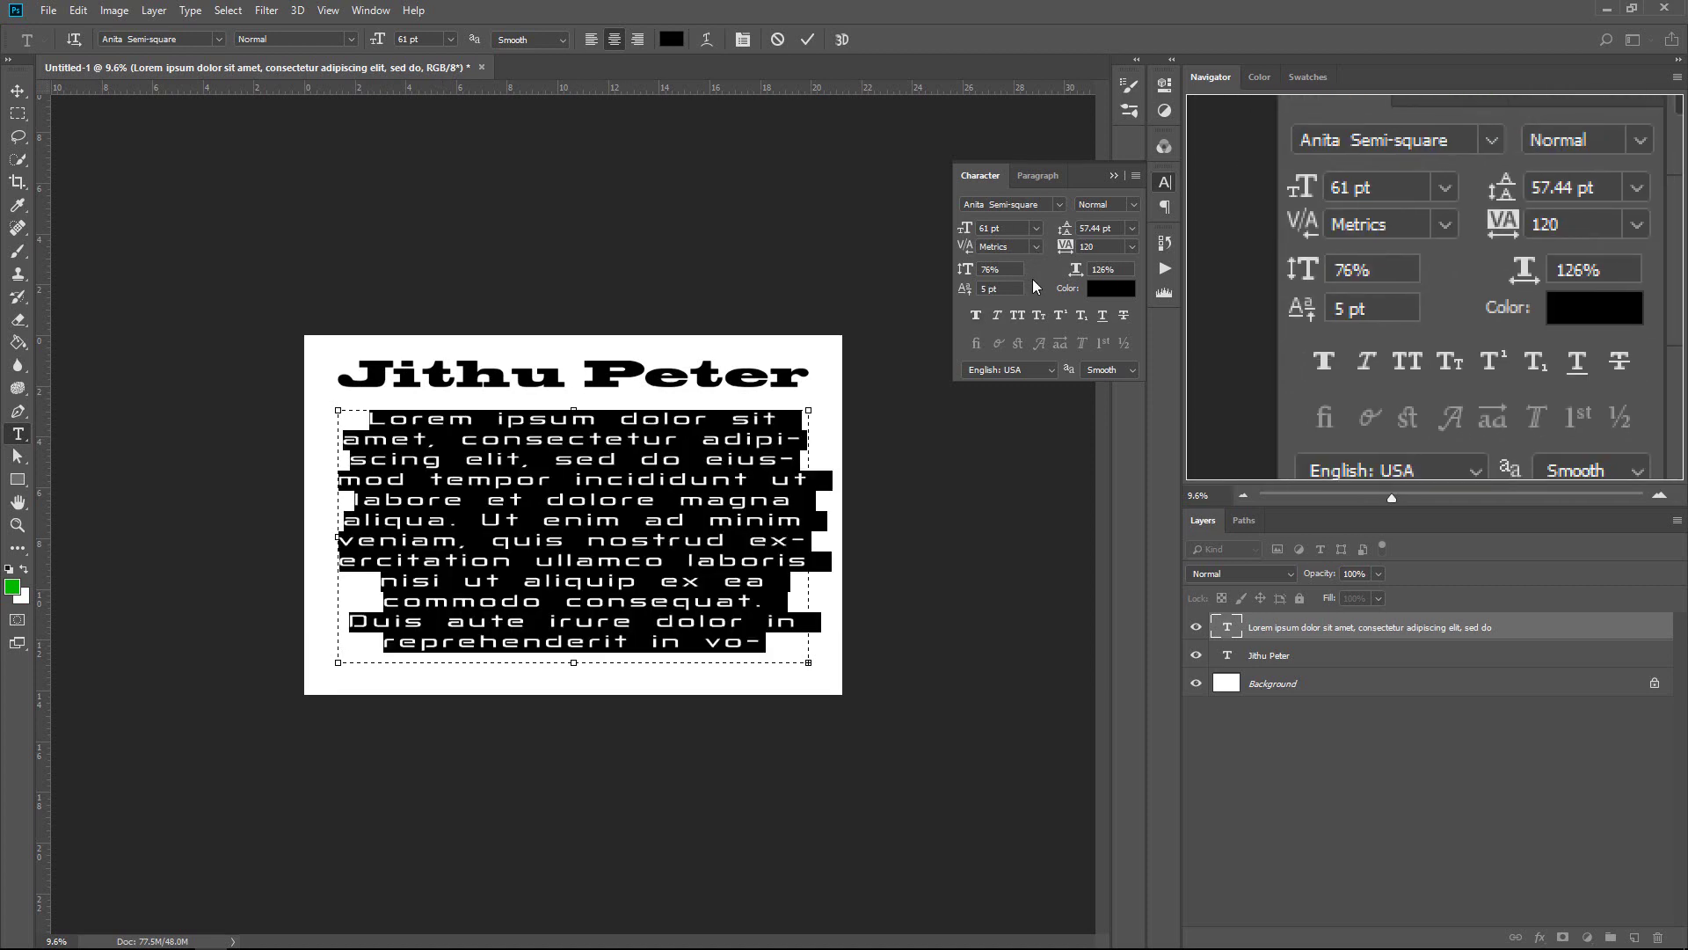
left_click(1042, 177)
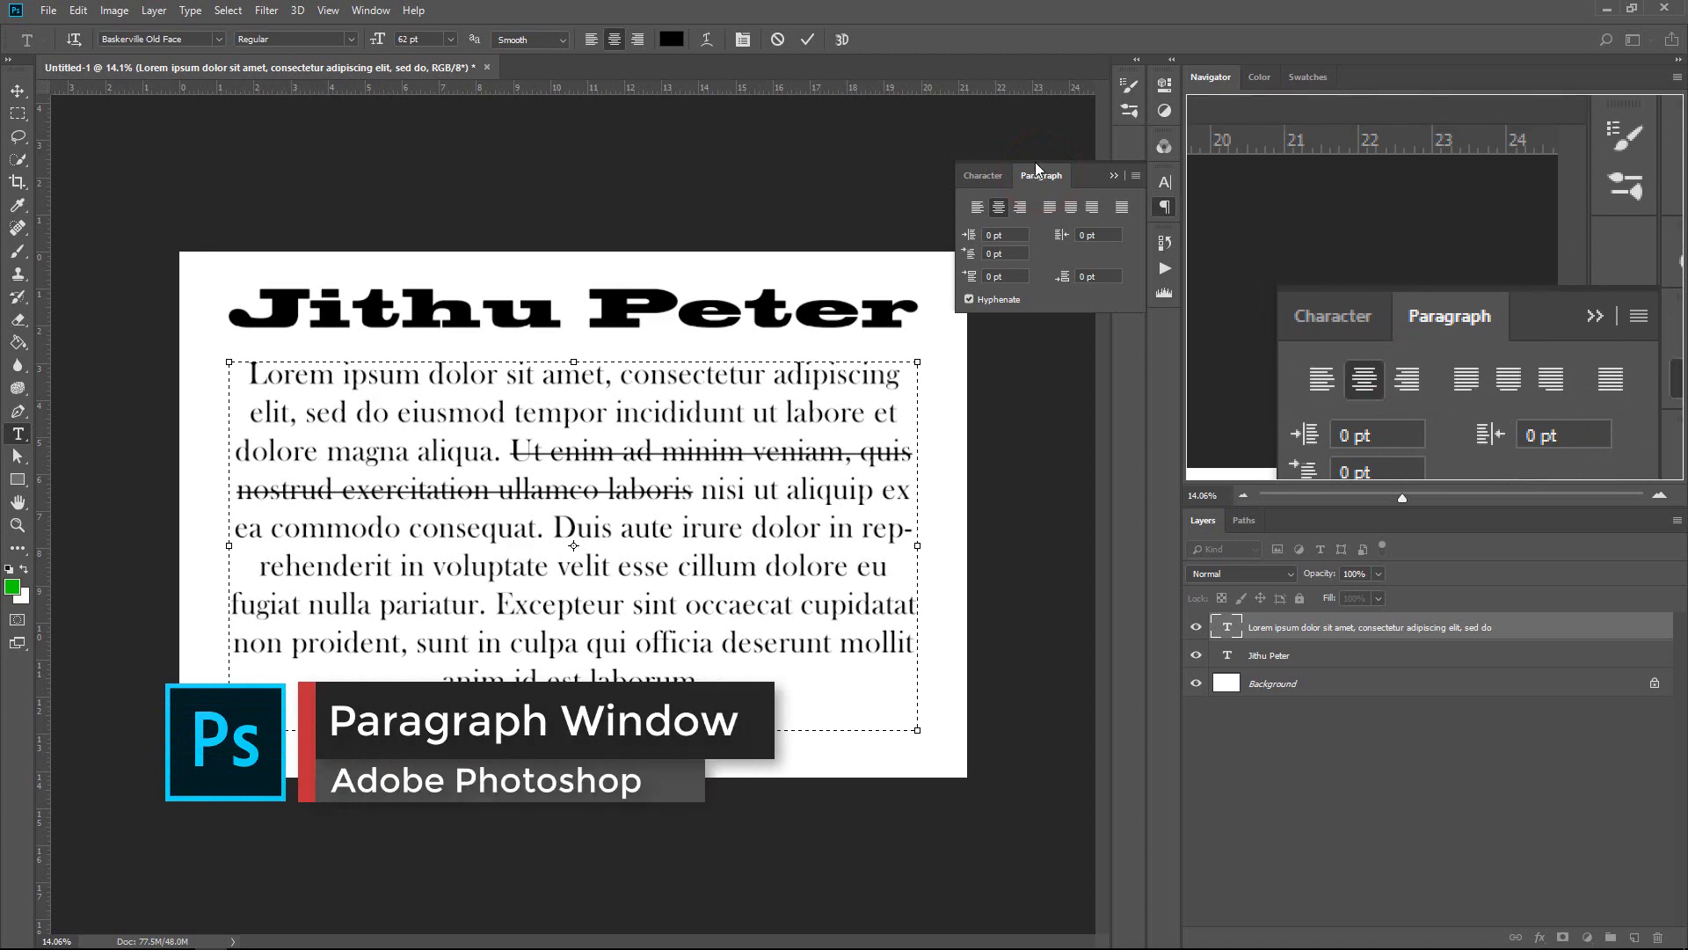
Step: Justify the Lorem ipsum paragraph with its last line centred, trying last-line-left first
left_click(668, 563)
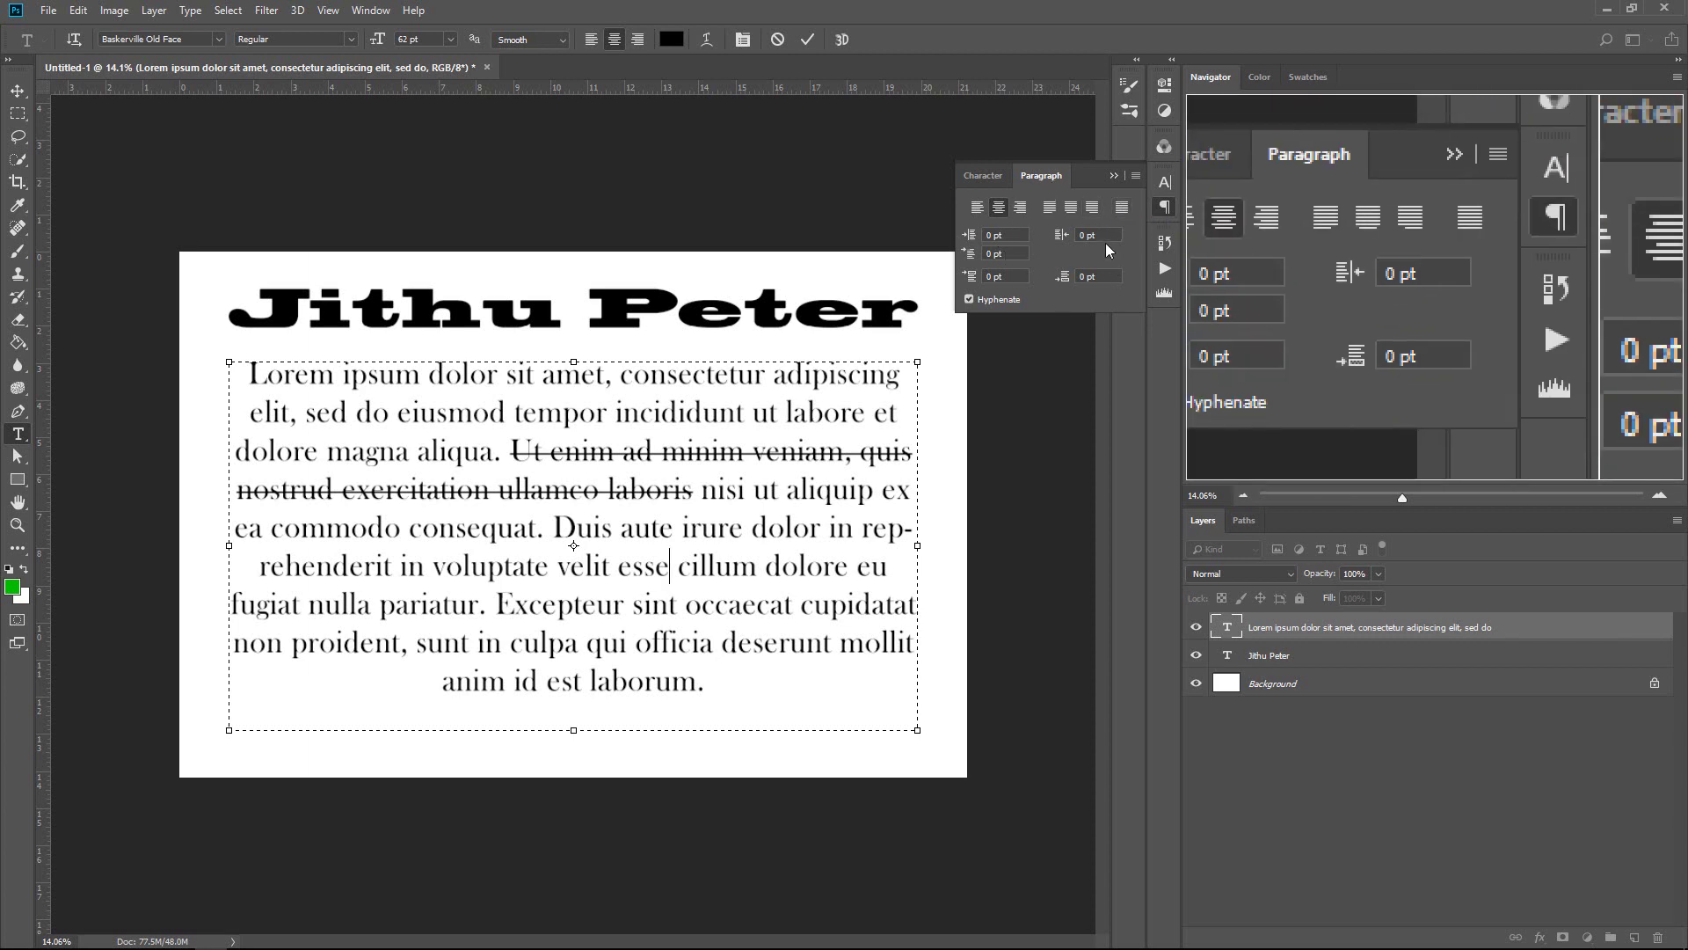
left_click(1051, 210)
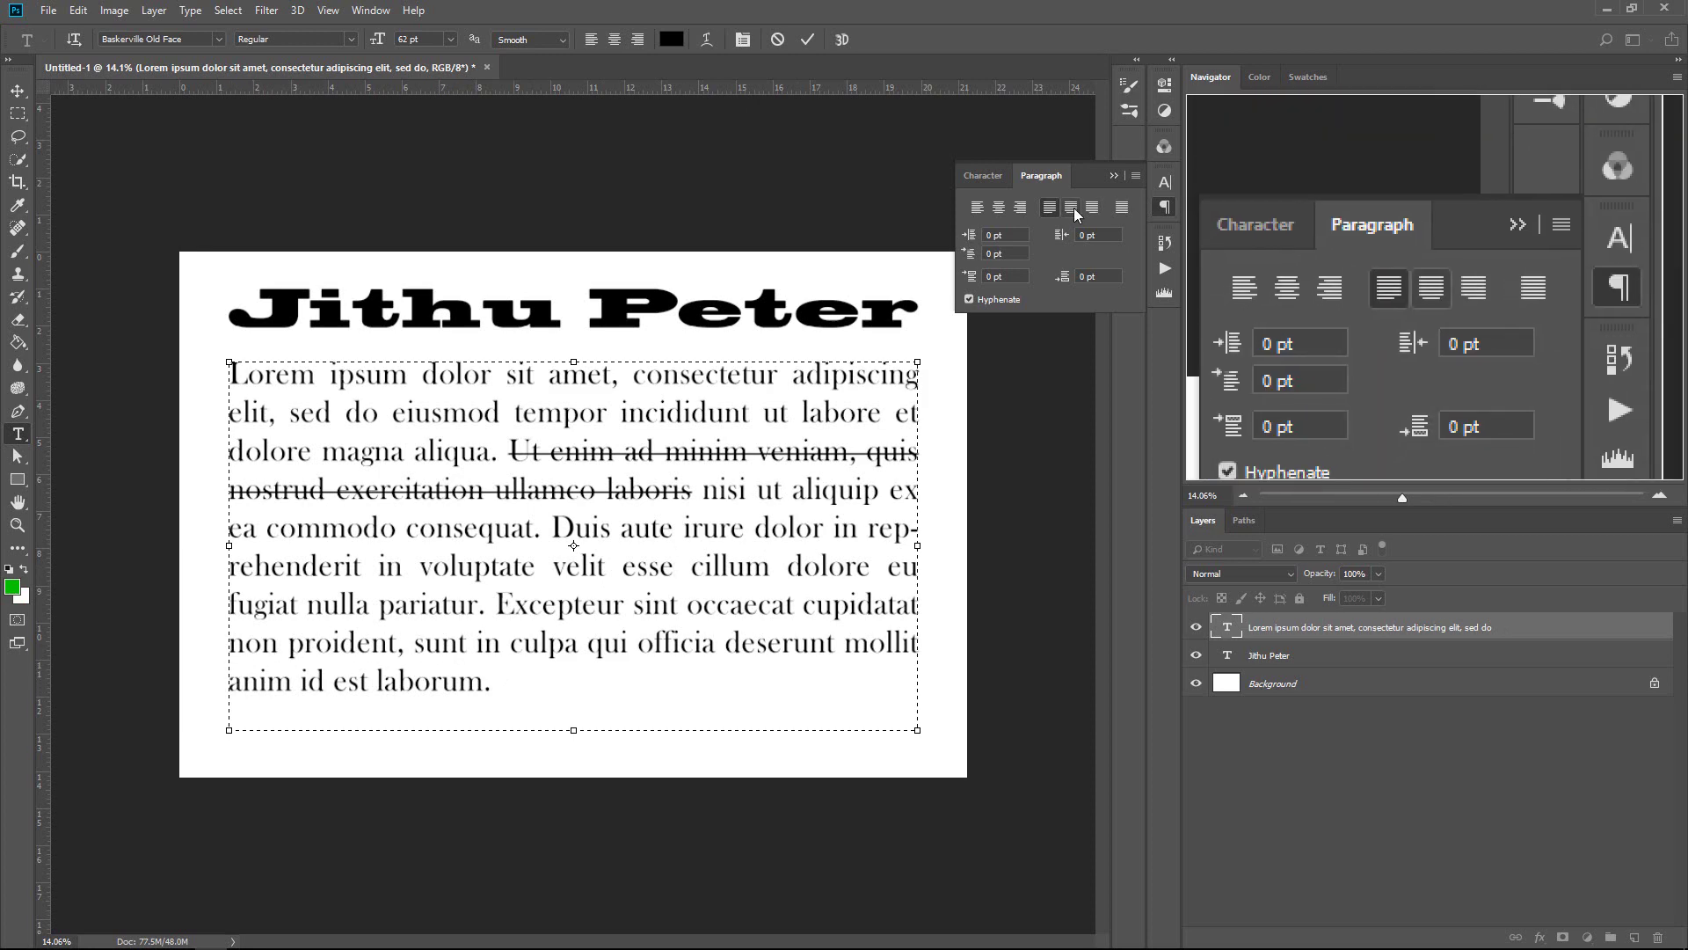
left_click(1073, 207)
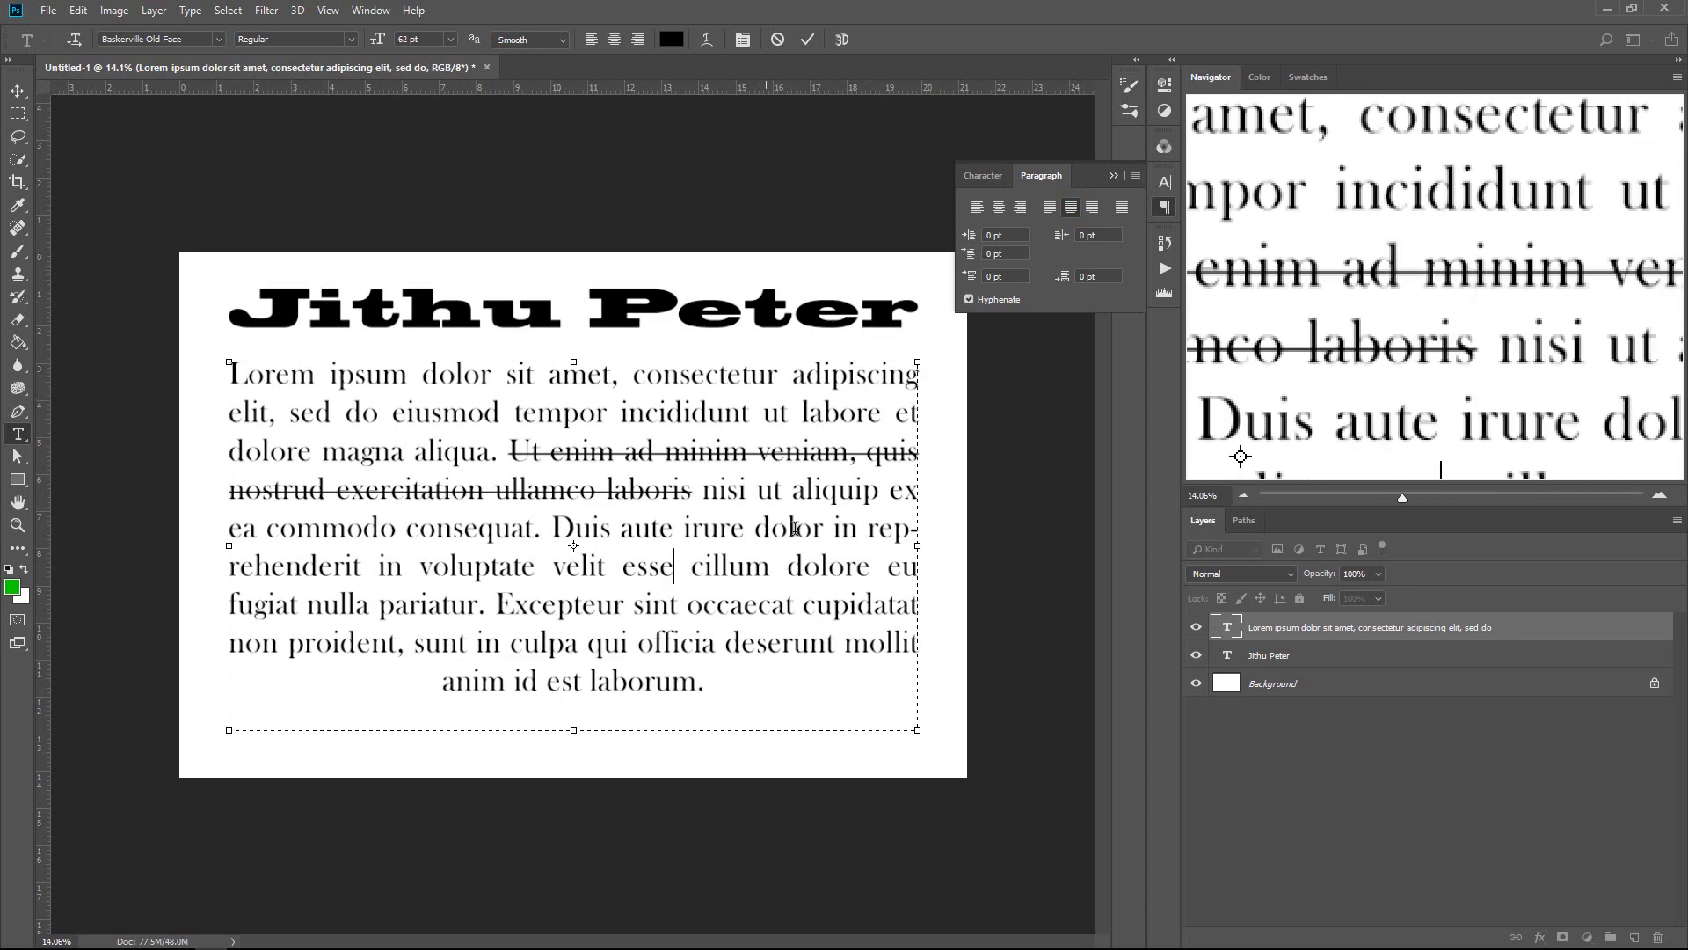
left_click_drag(444, 682, 704, 690)
left_click(697, 686)
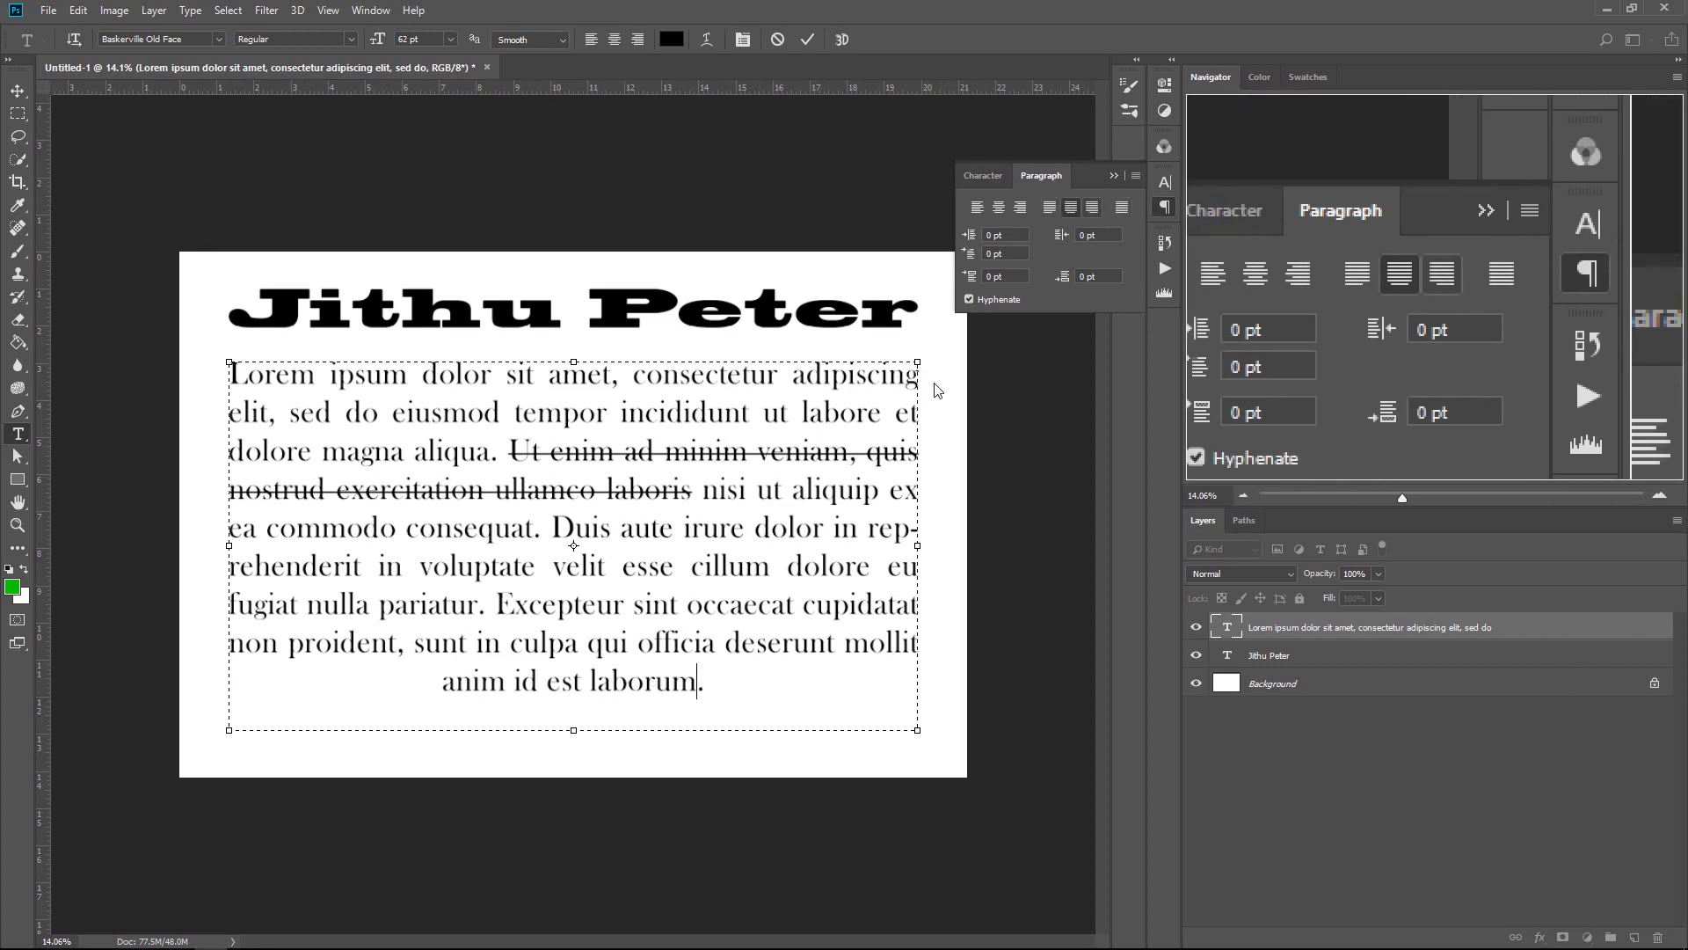
Step: Select all the paragraph text and justify it with the last line right-aligned
left_click(761, 514)
key("ctrl+a")
left_click(1092, 207)
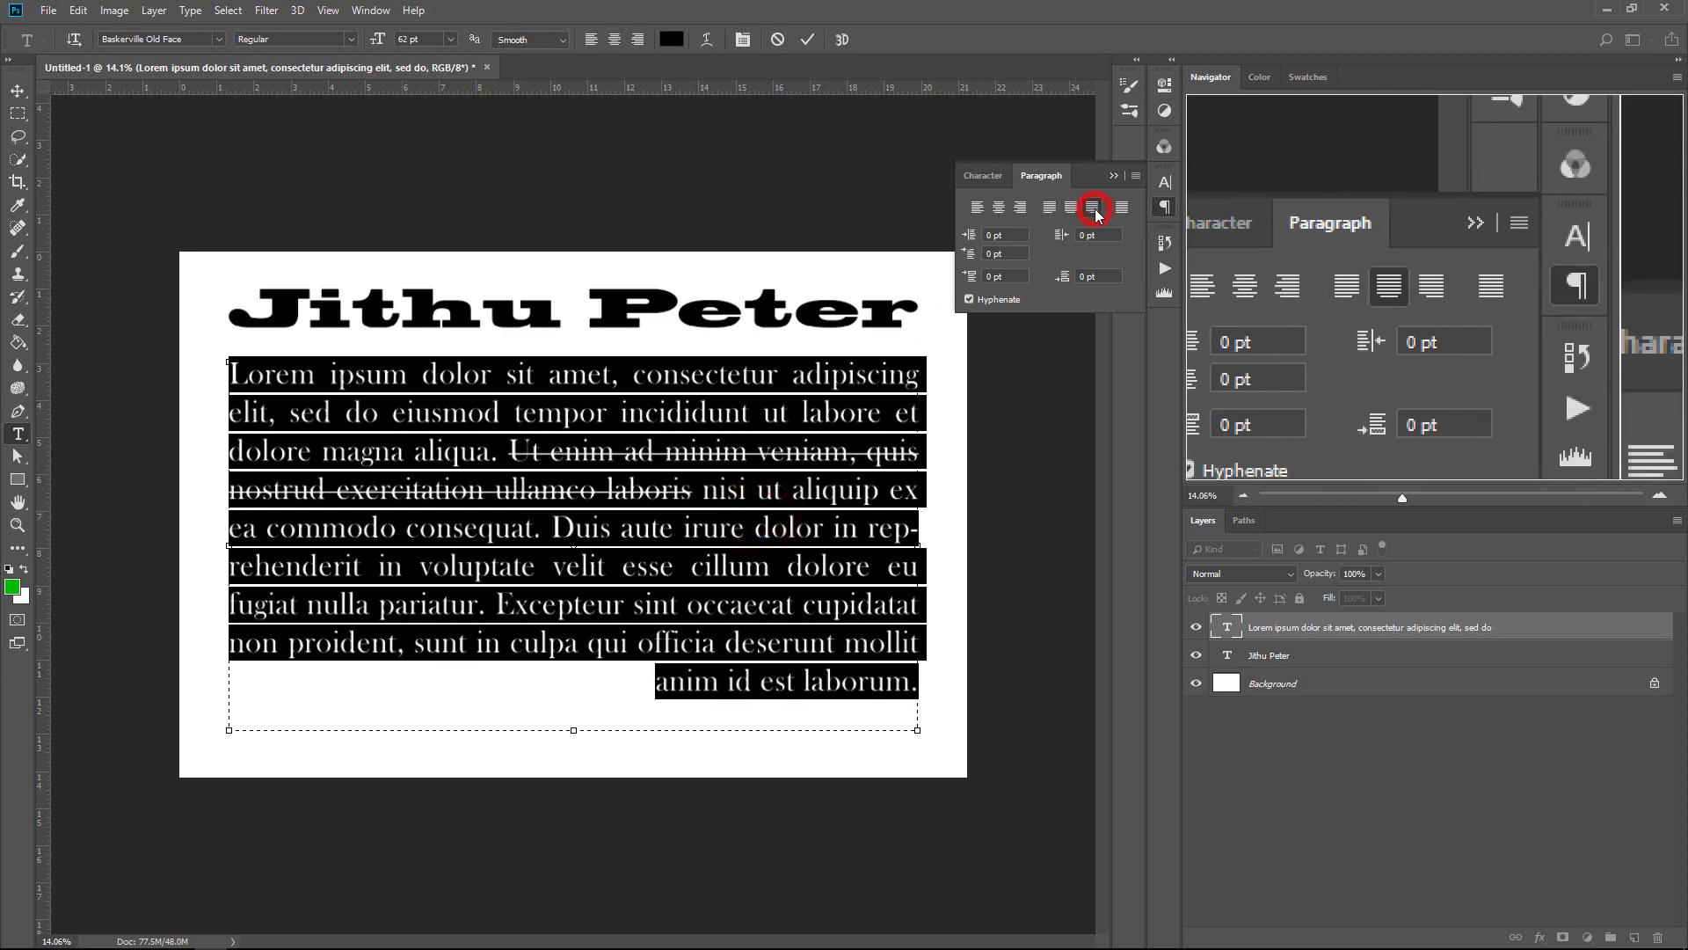
key("ctrl+h")
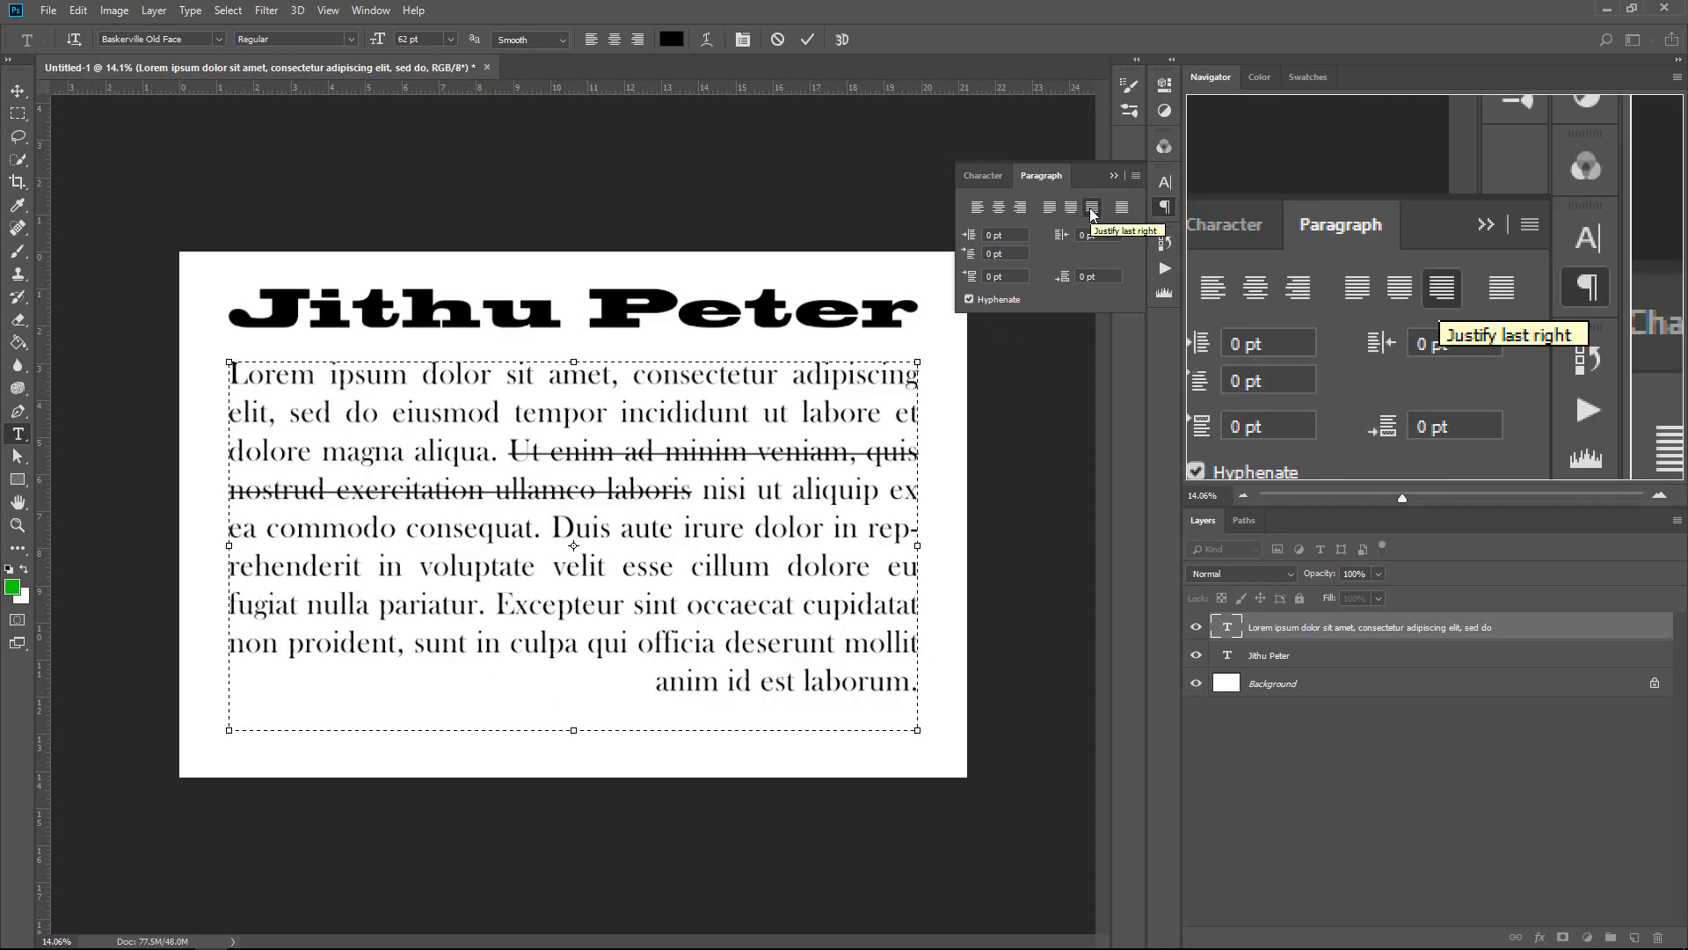
Step: Apply Justify All so the last line also spans the full box width, then hide paragraph settings
left_click(848, 516)
key("ctrl+a")
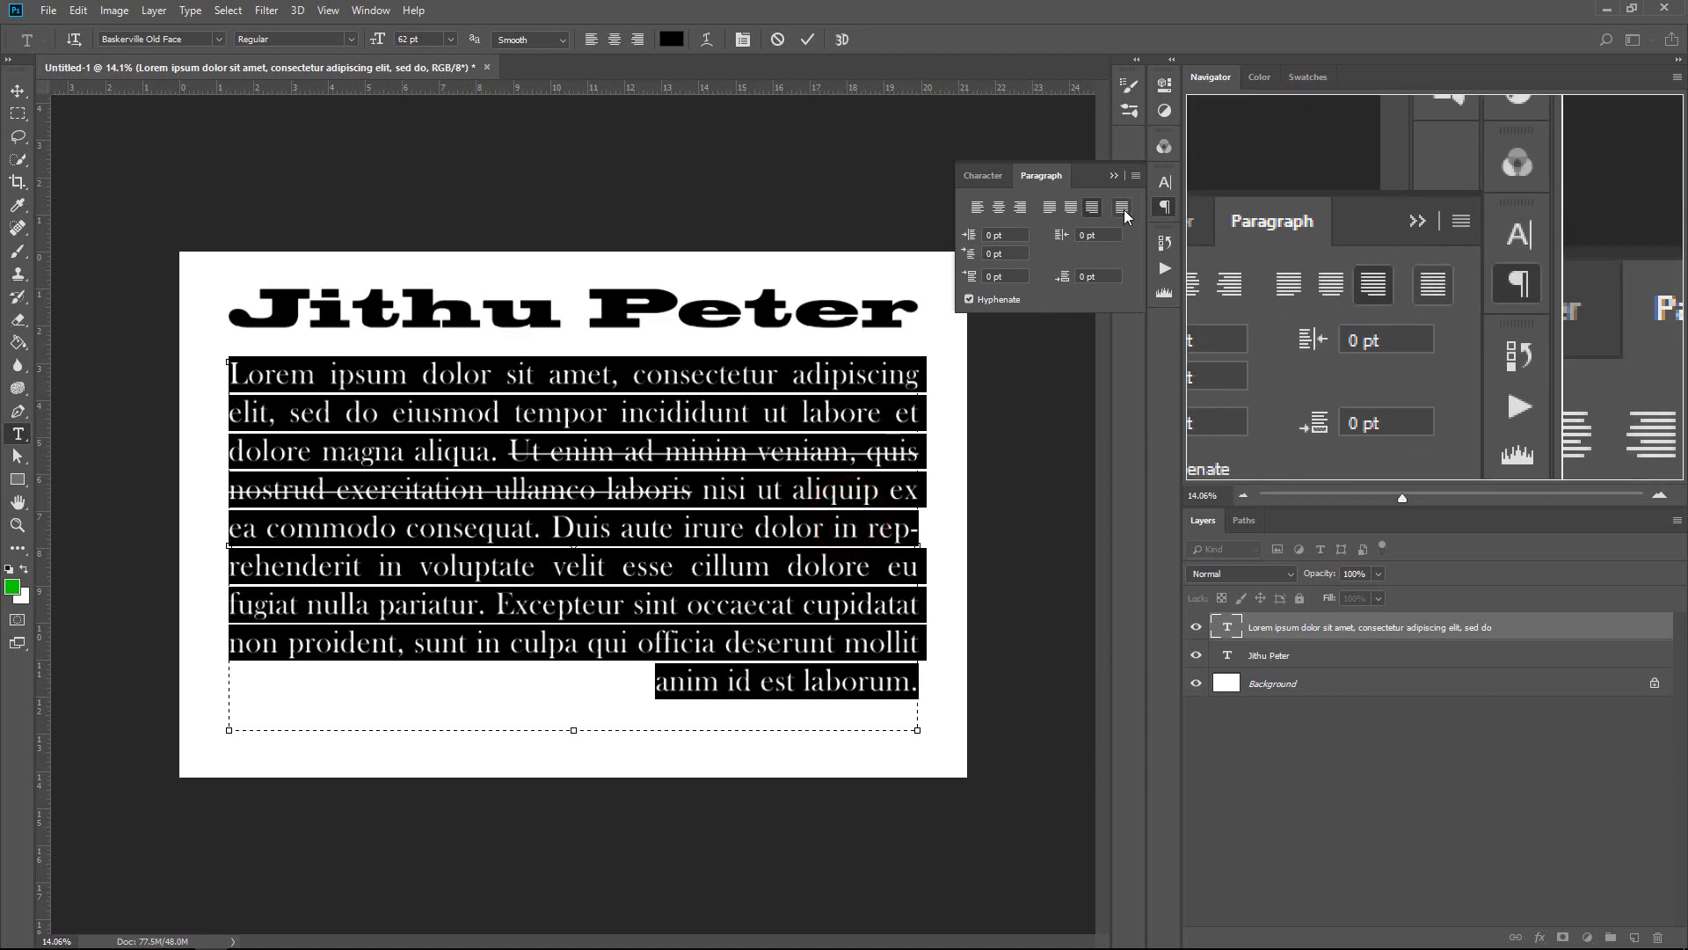
left_click(1124, 210)
left_click(770, 519)
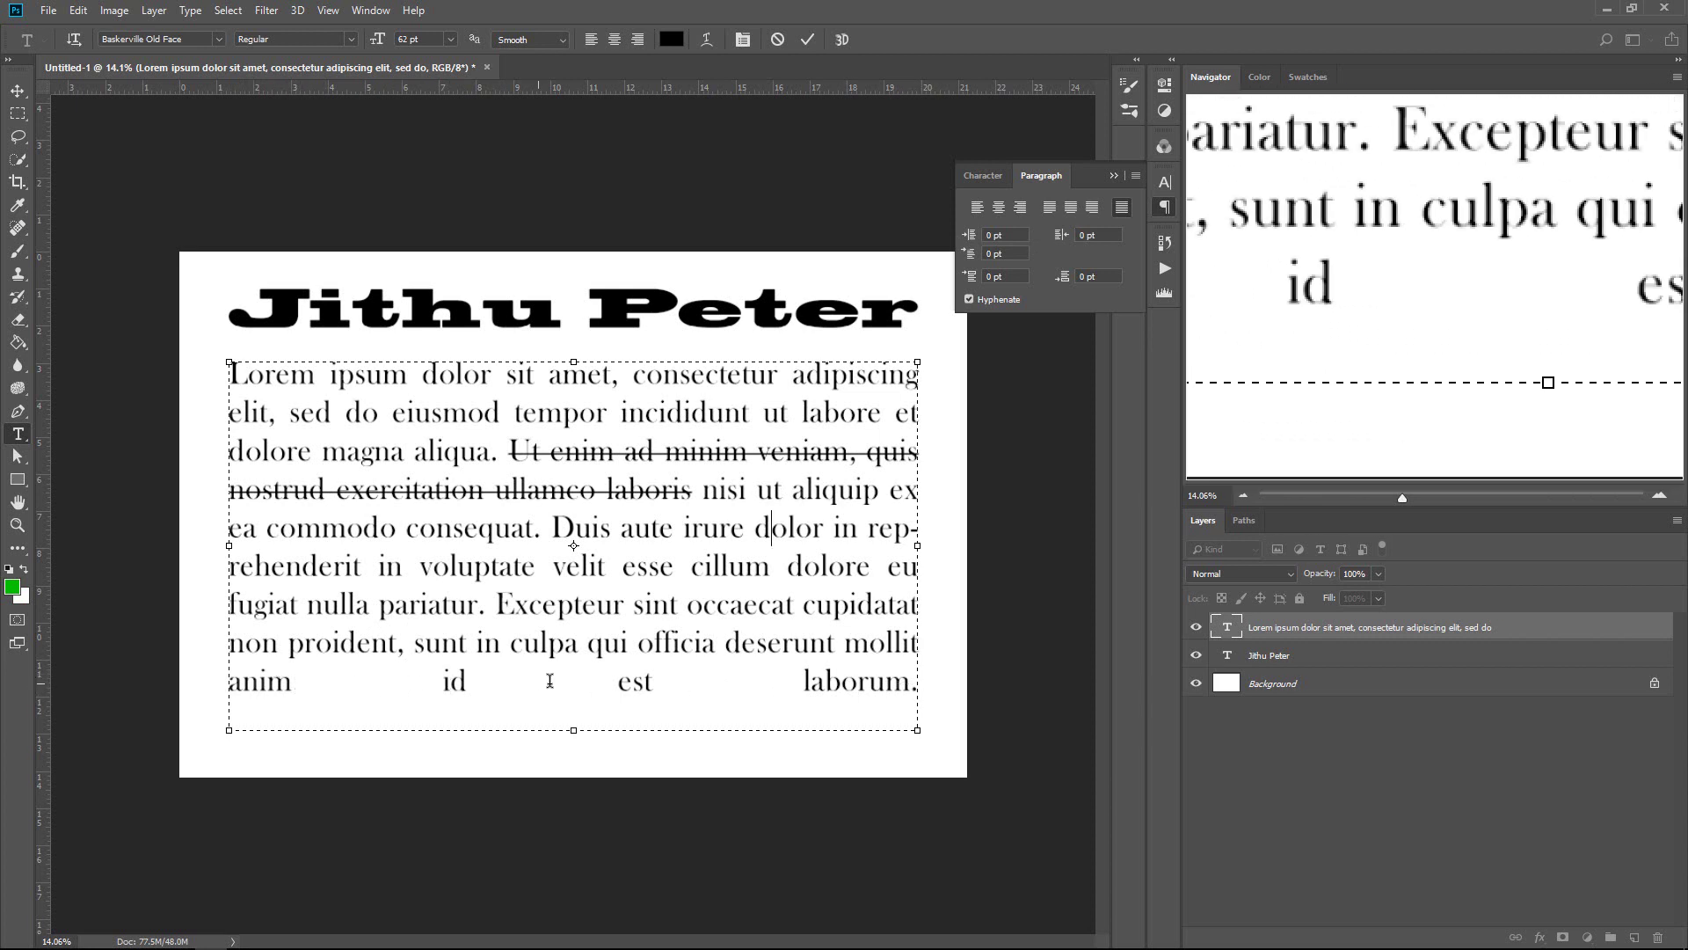
left_click_drag(800, 686, 309, 684)
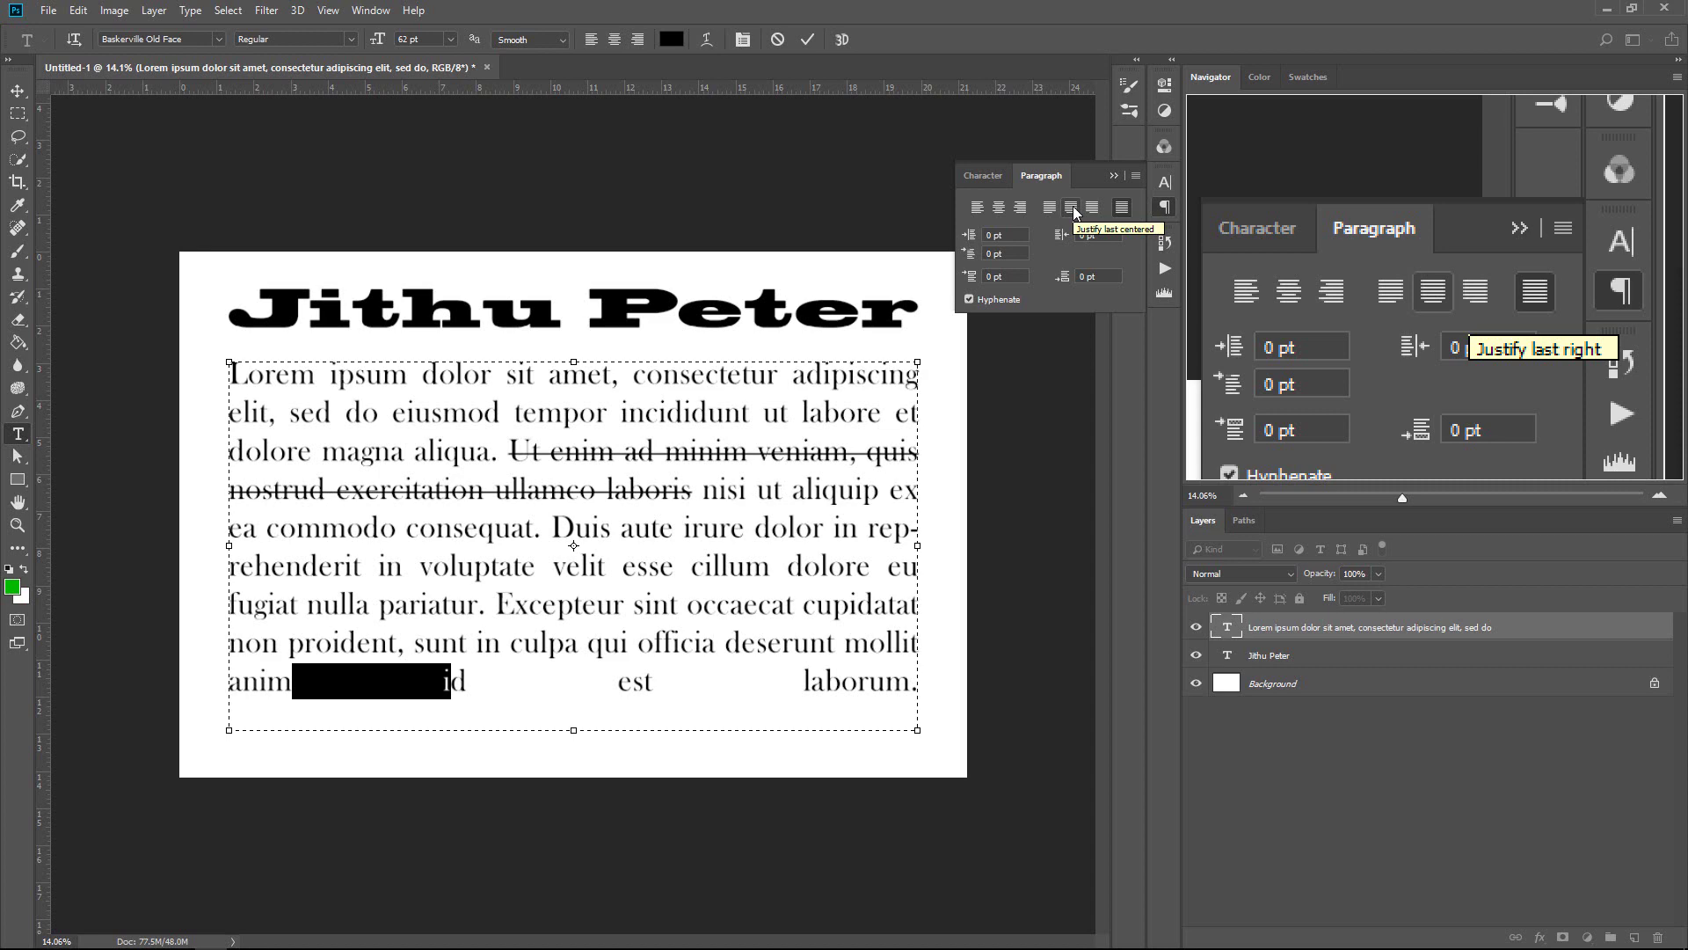
left_click(1113, 175)
Step: Free-transform the name heading, enlarging it past the canvas edge
left_click(556, 605)
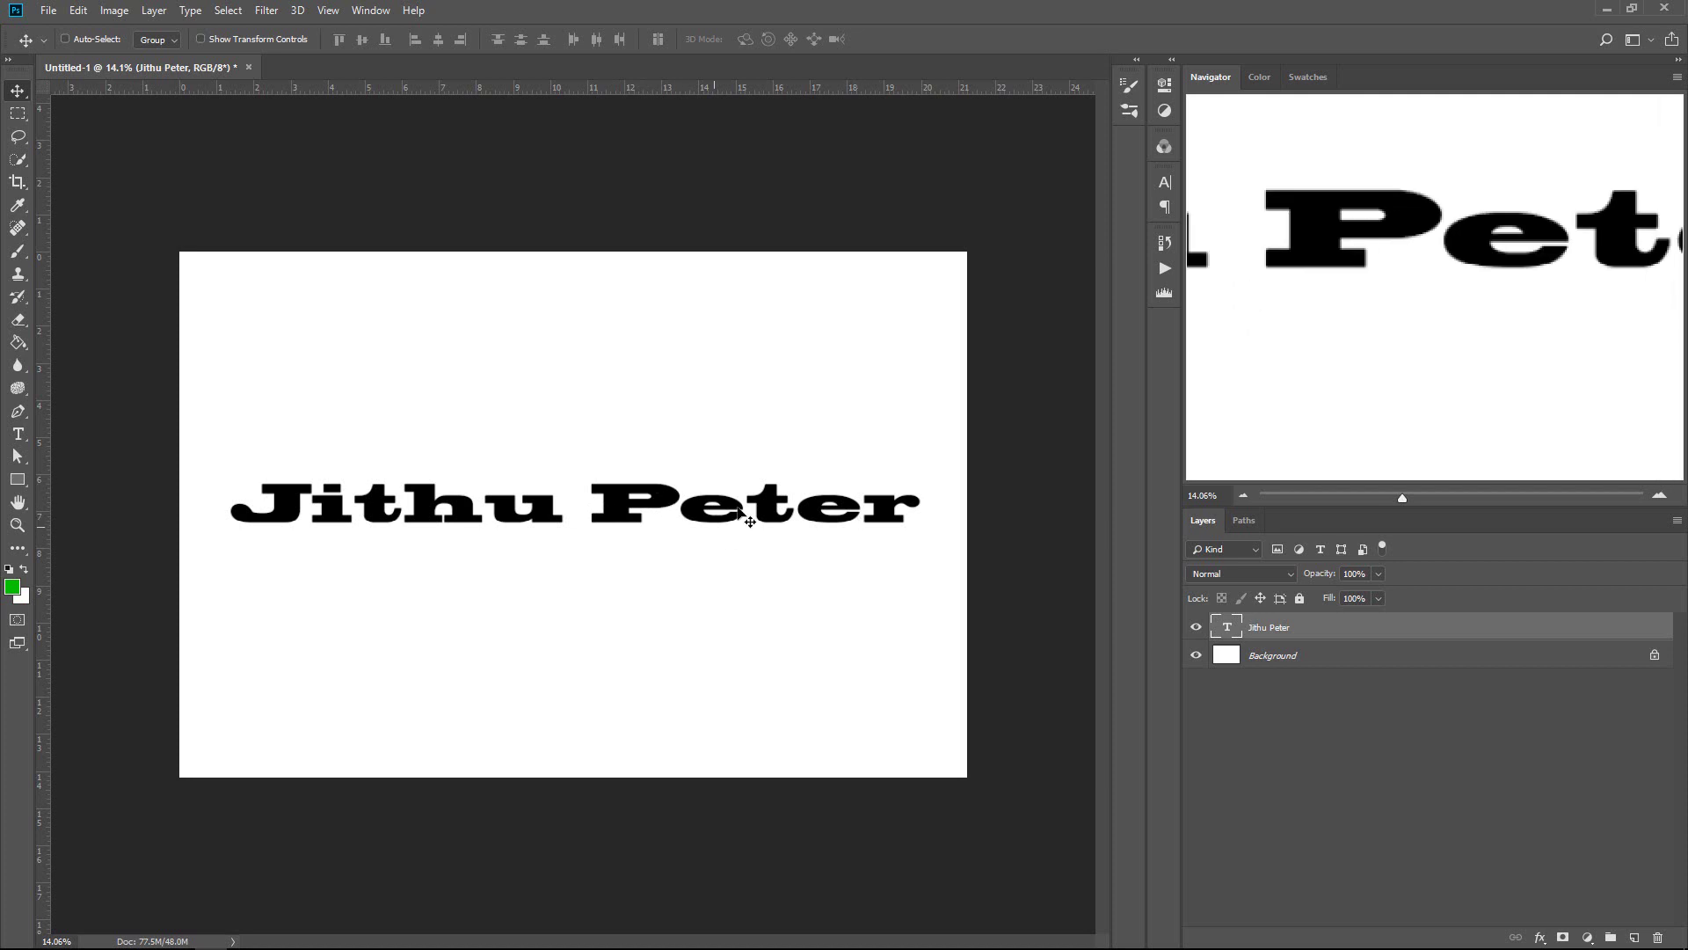
key("ctrl+t")
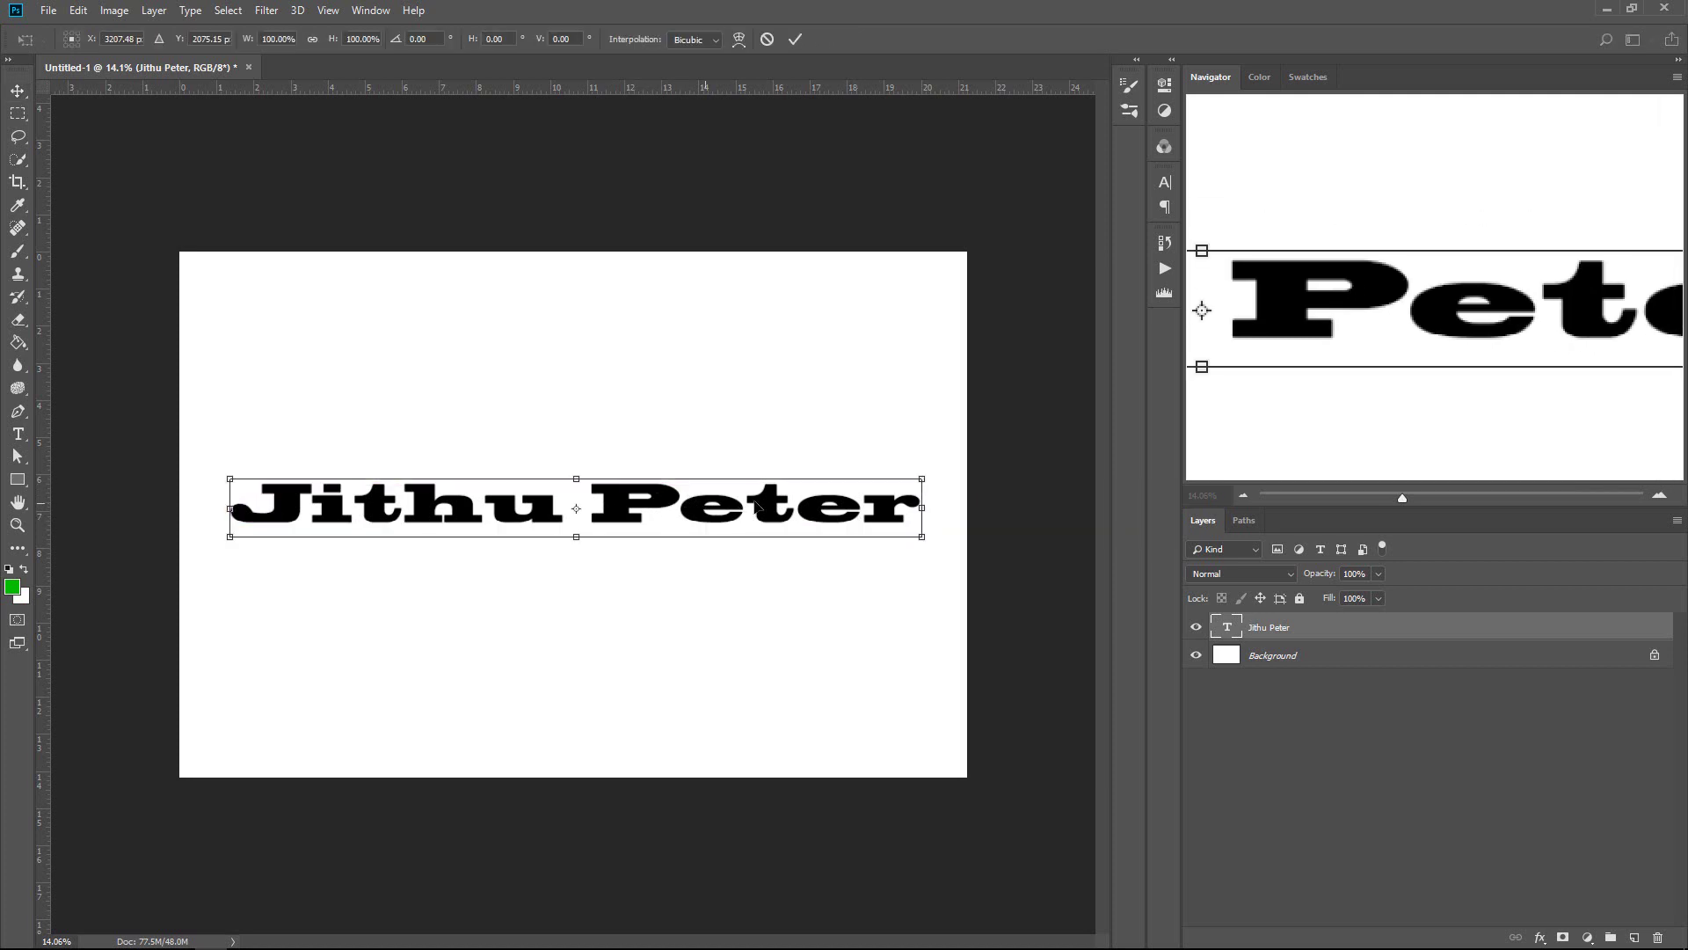
left_click(928, 481)
left_click_drag(964, 387, 1134, 475)
key("Return")
Step: Shrink the heading to a small line, then undo back to its original size
key("ctrl+t")
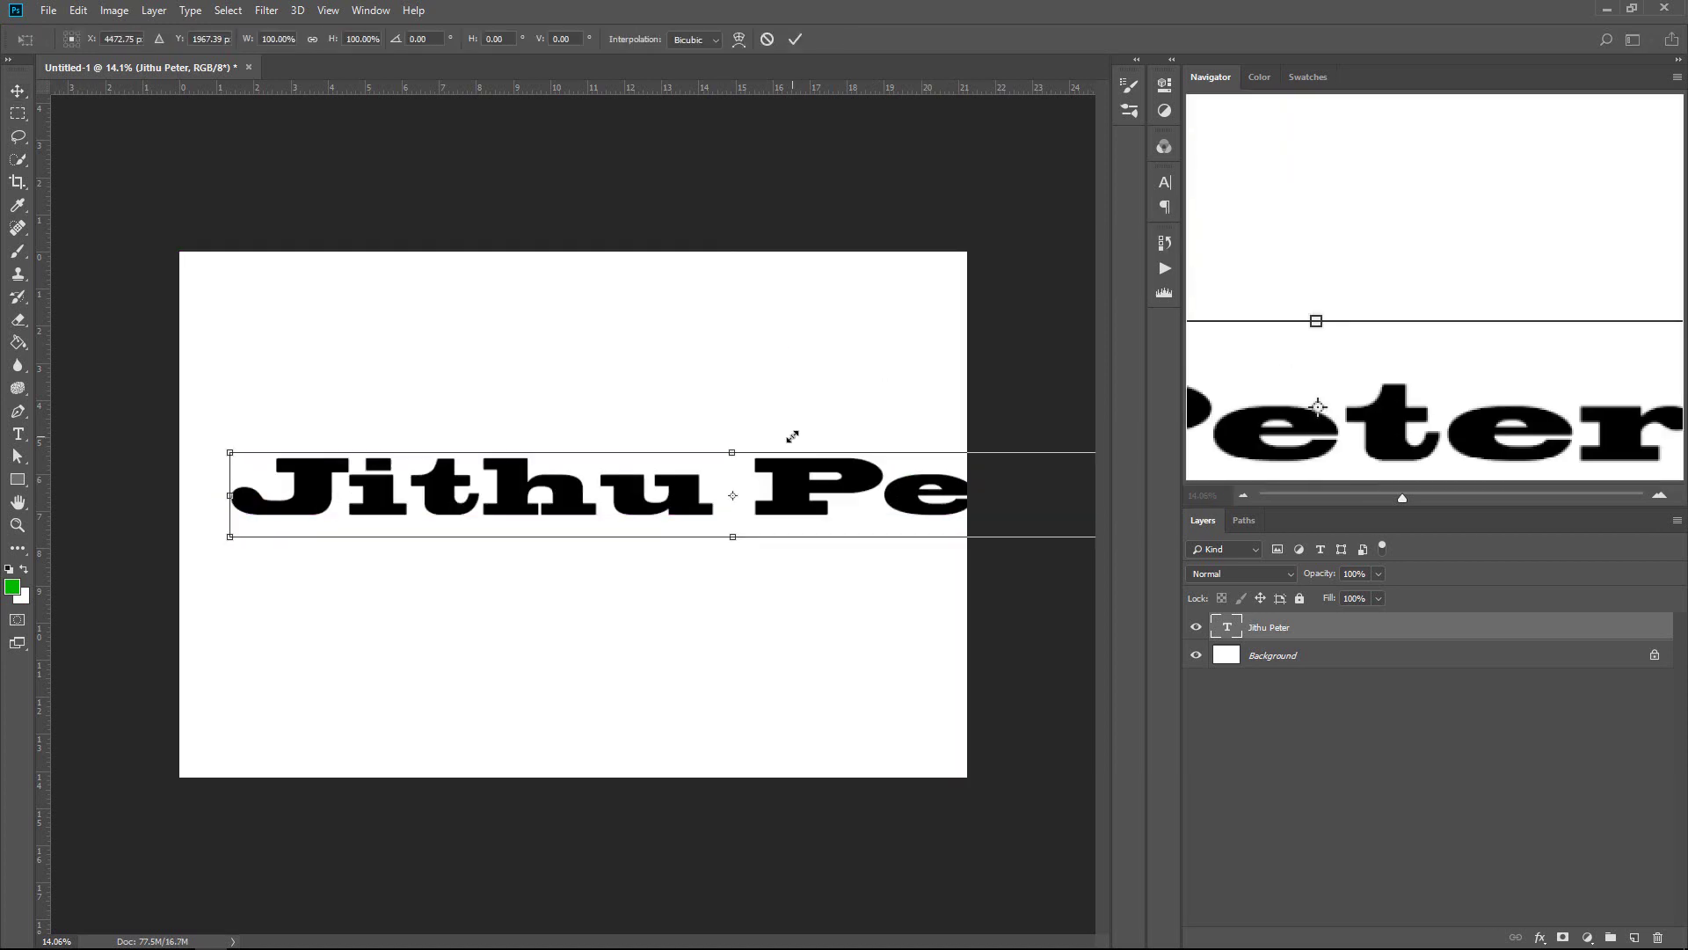
left_click_drag(234, 445, 351, 699)
key("Return")
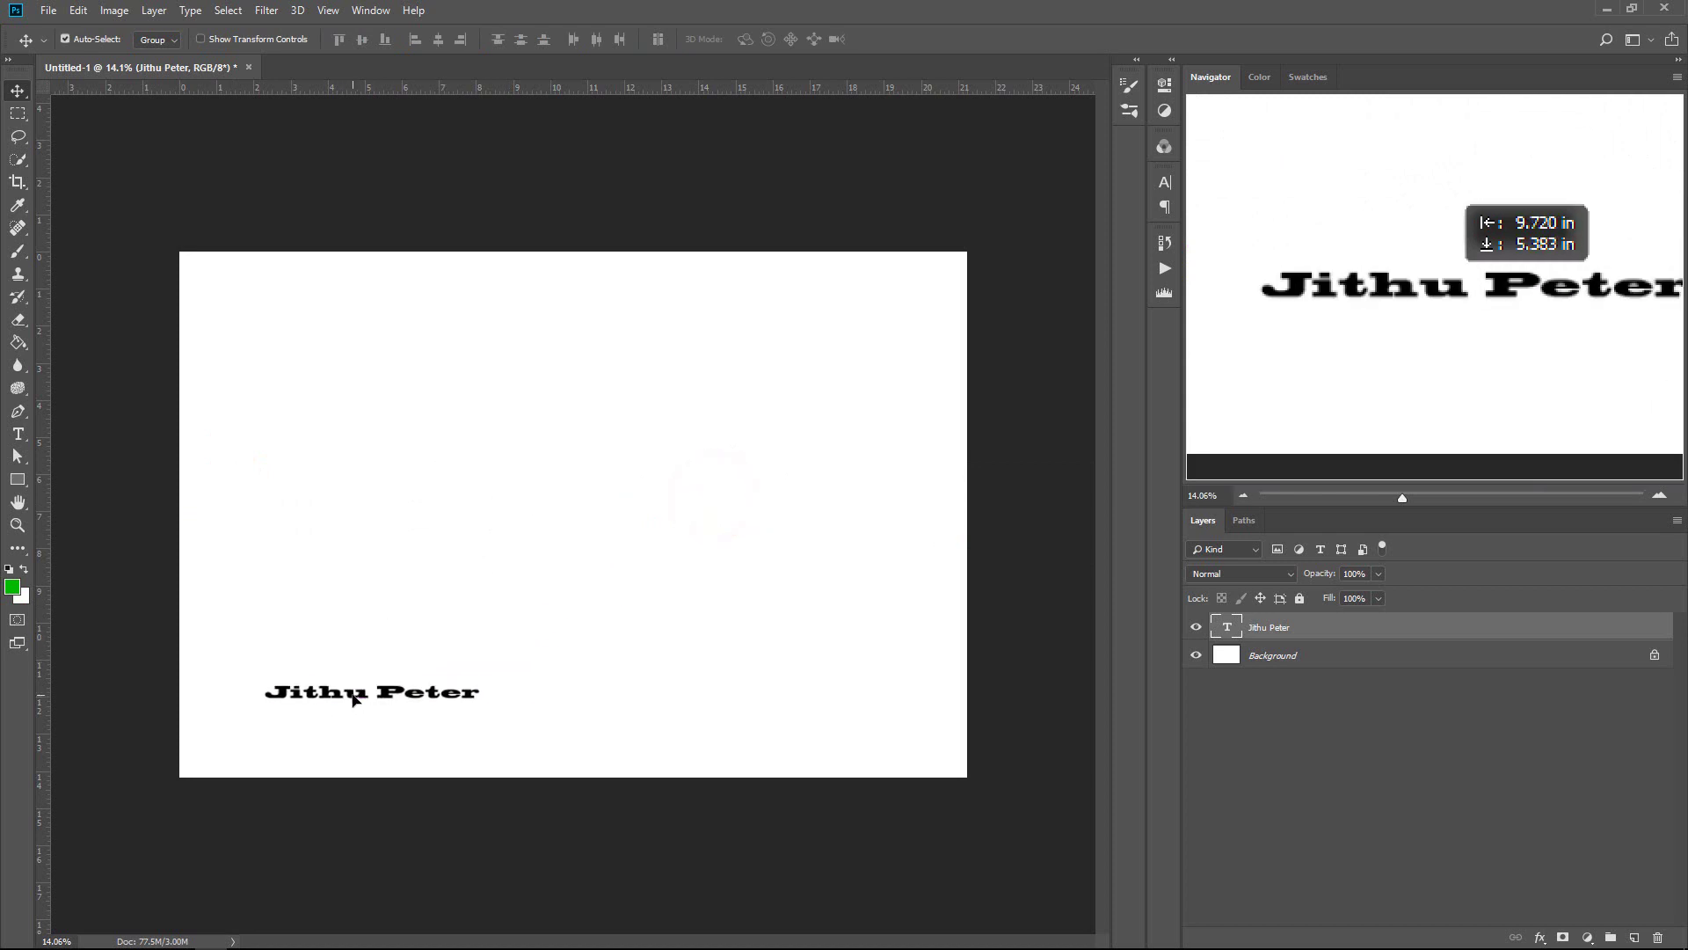
key("ctrl+alt+z")
key("ctrl+alt+z")
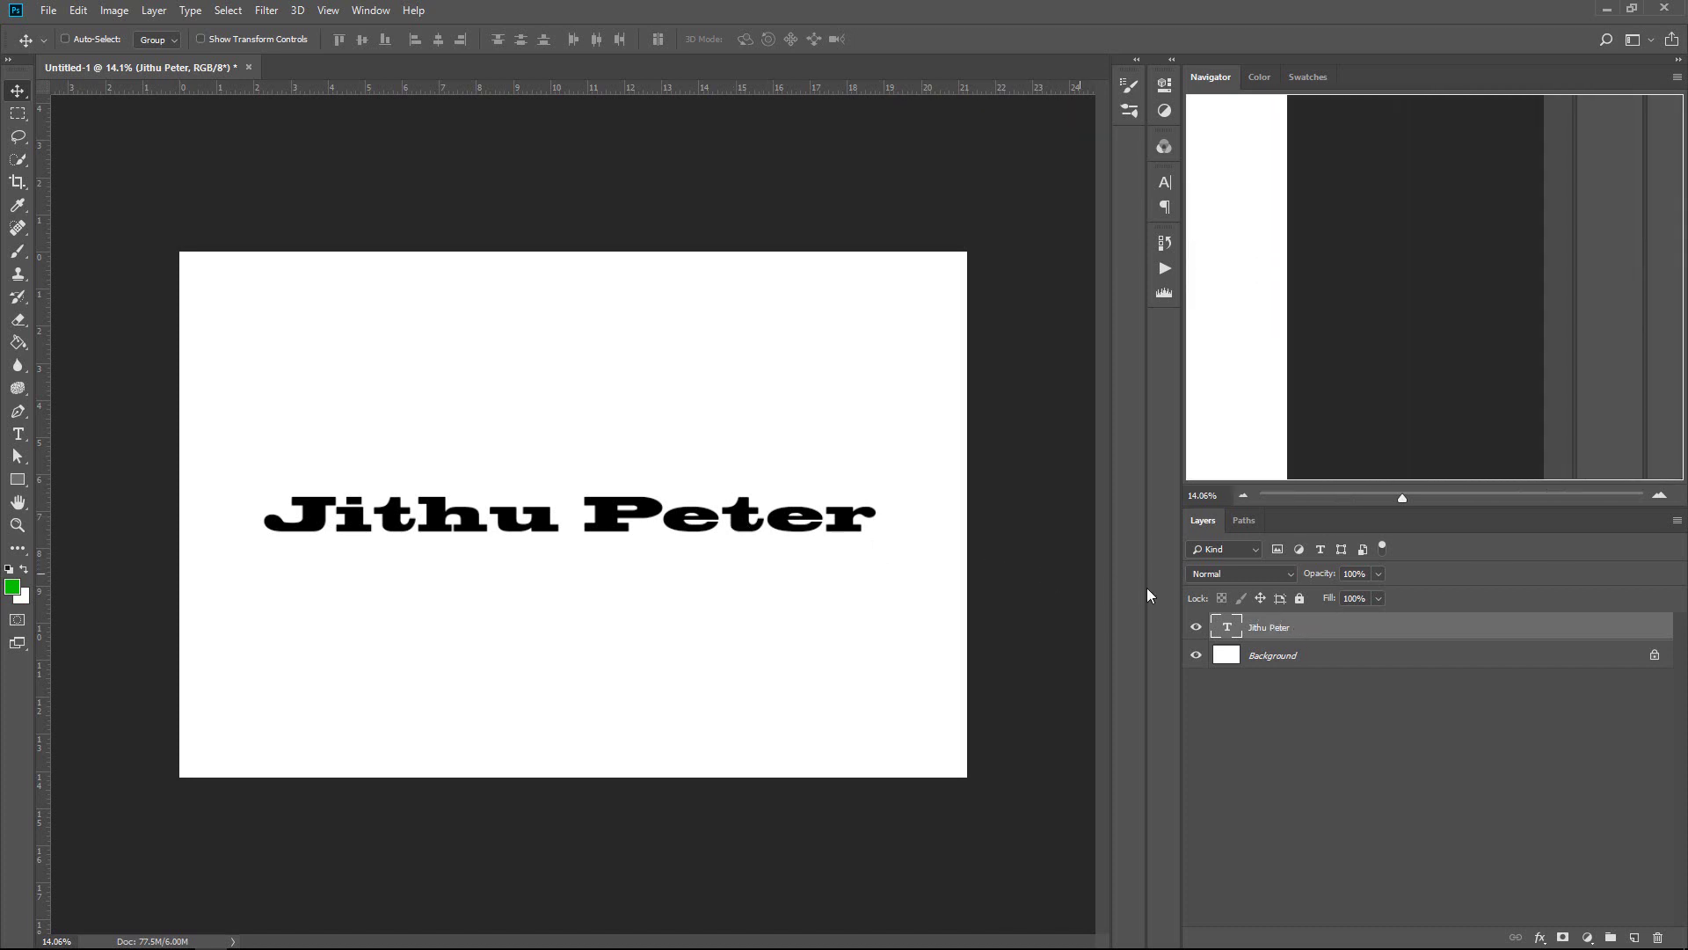
right_click(1307, 630)
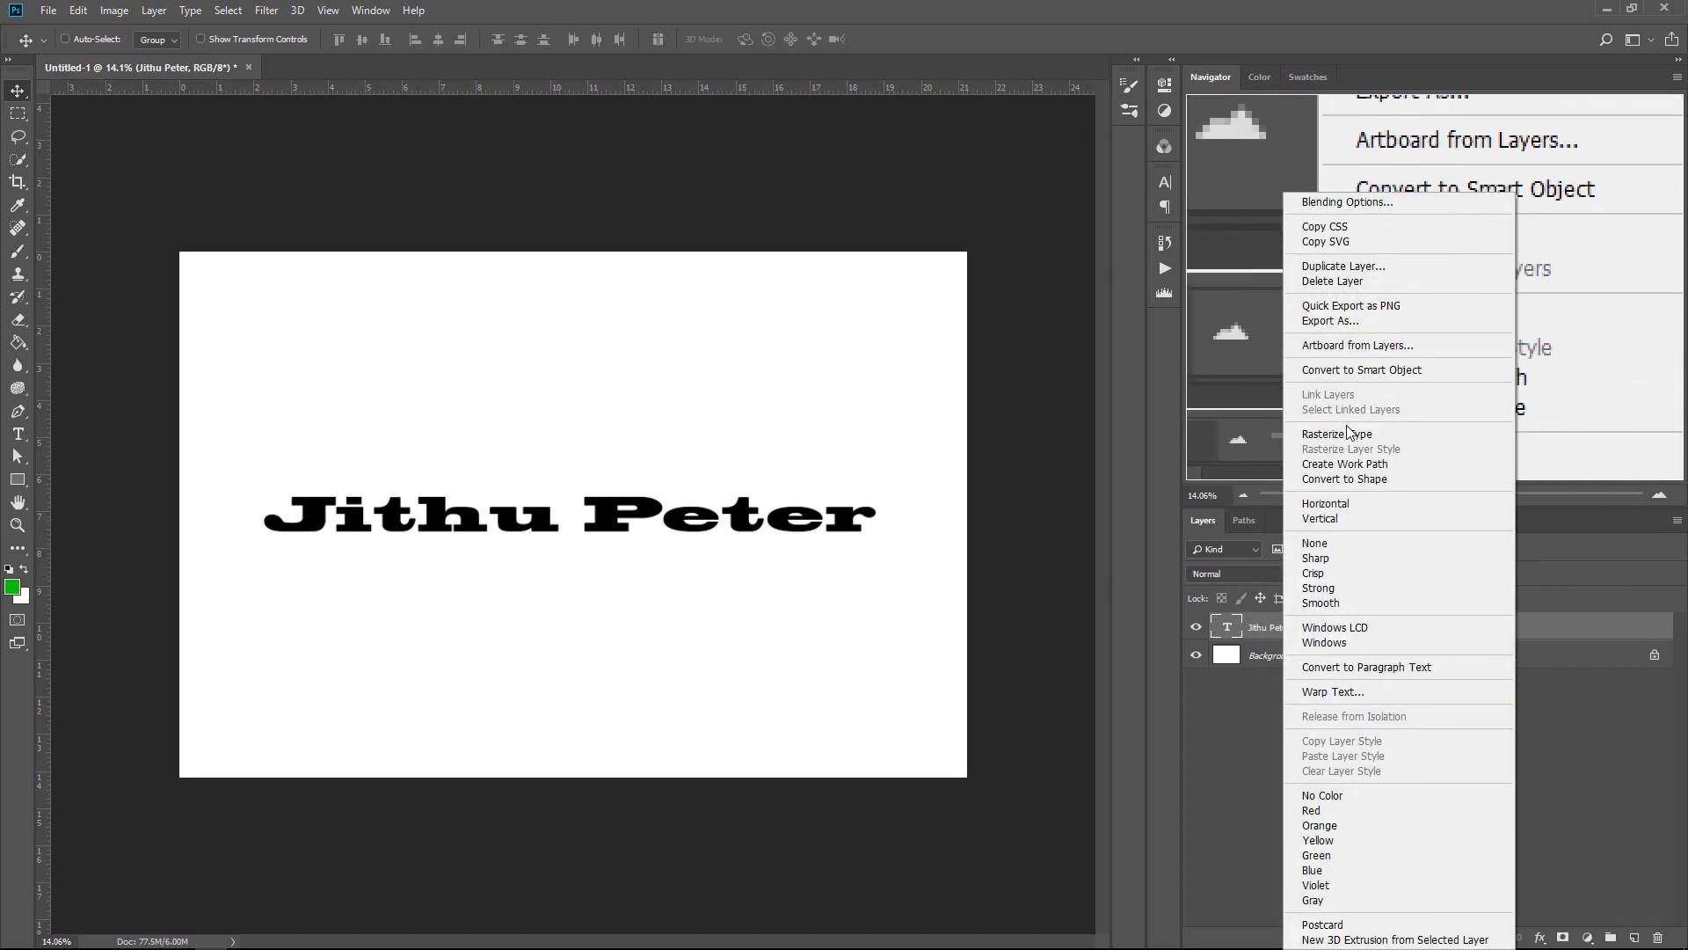
left_click(1361, 434)
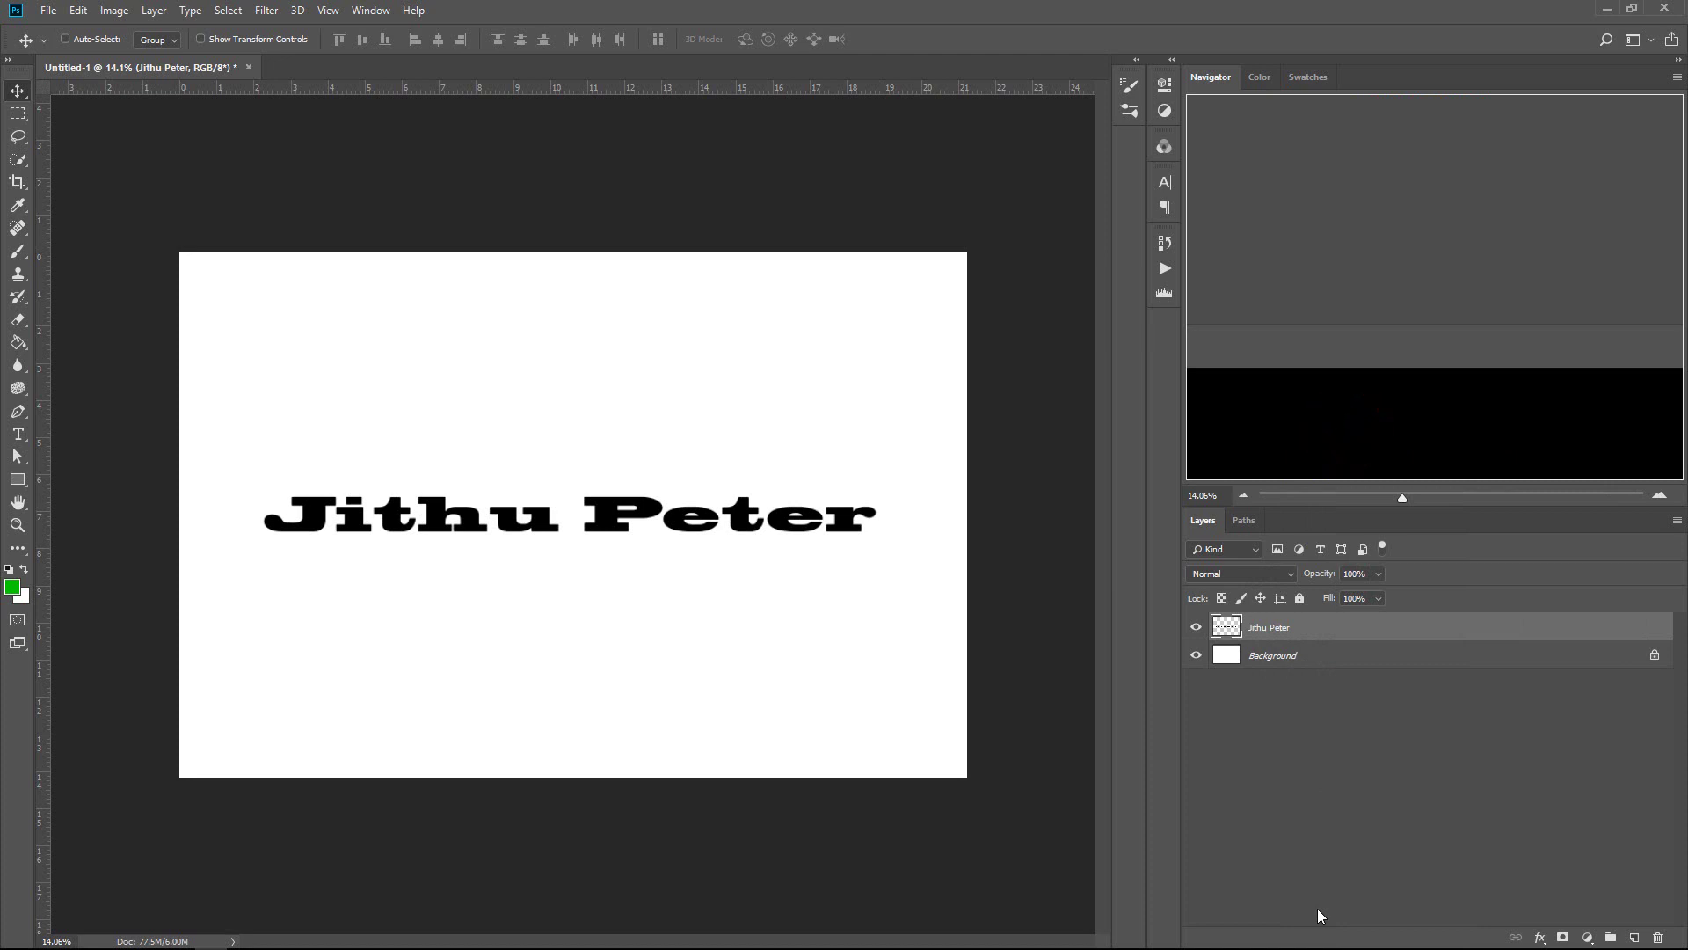
scroll(539, 531, "up", 5)
scroll(539, 531, "down", 1)
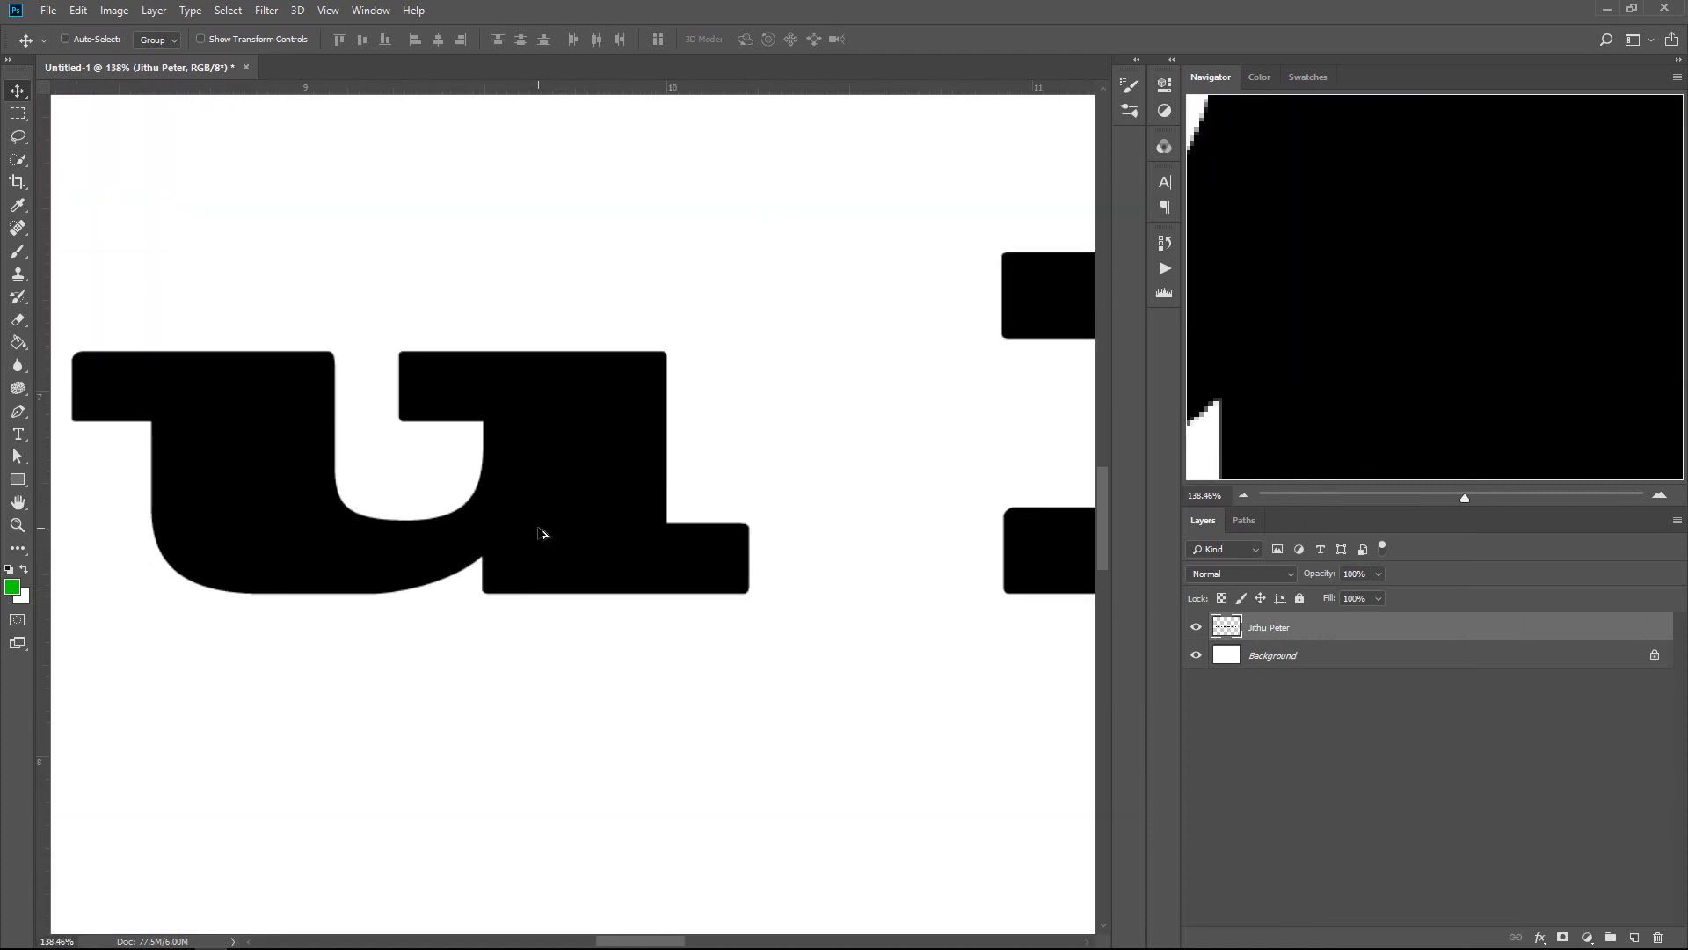
scroll(545, 534, "down", 5)
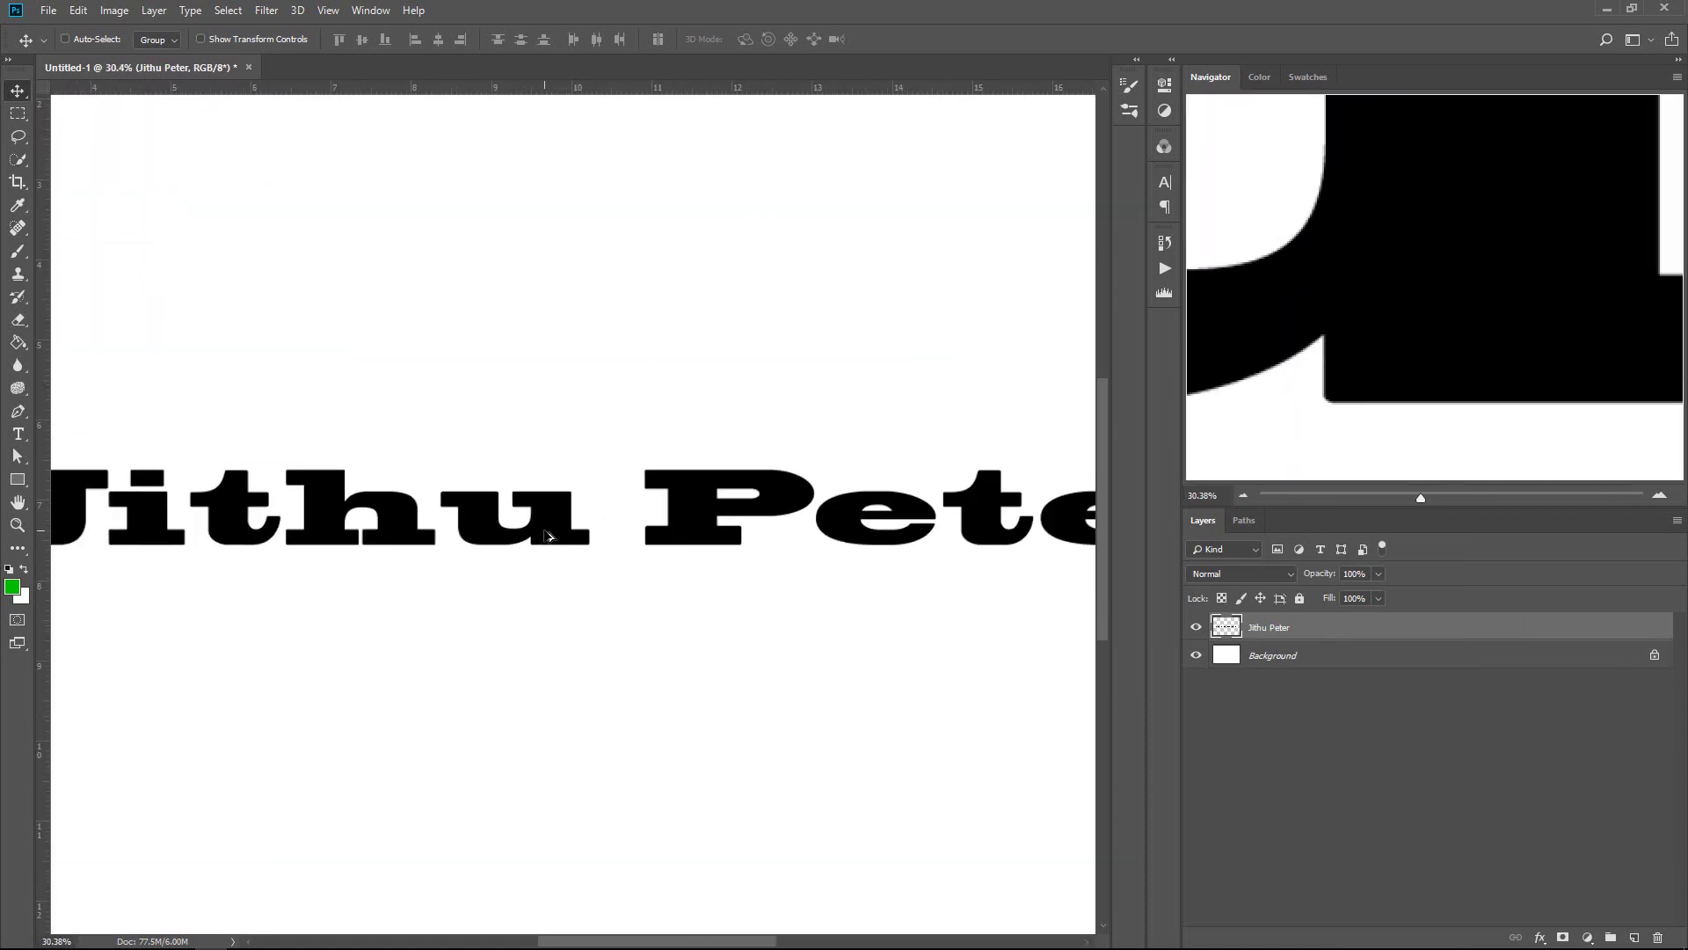
key("t")
scroll(732, 507, "down", 3)
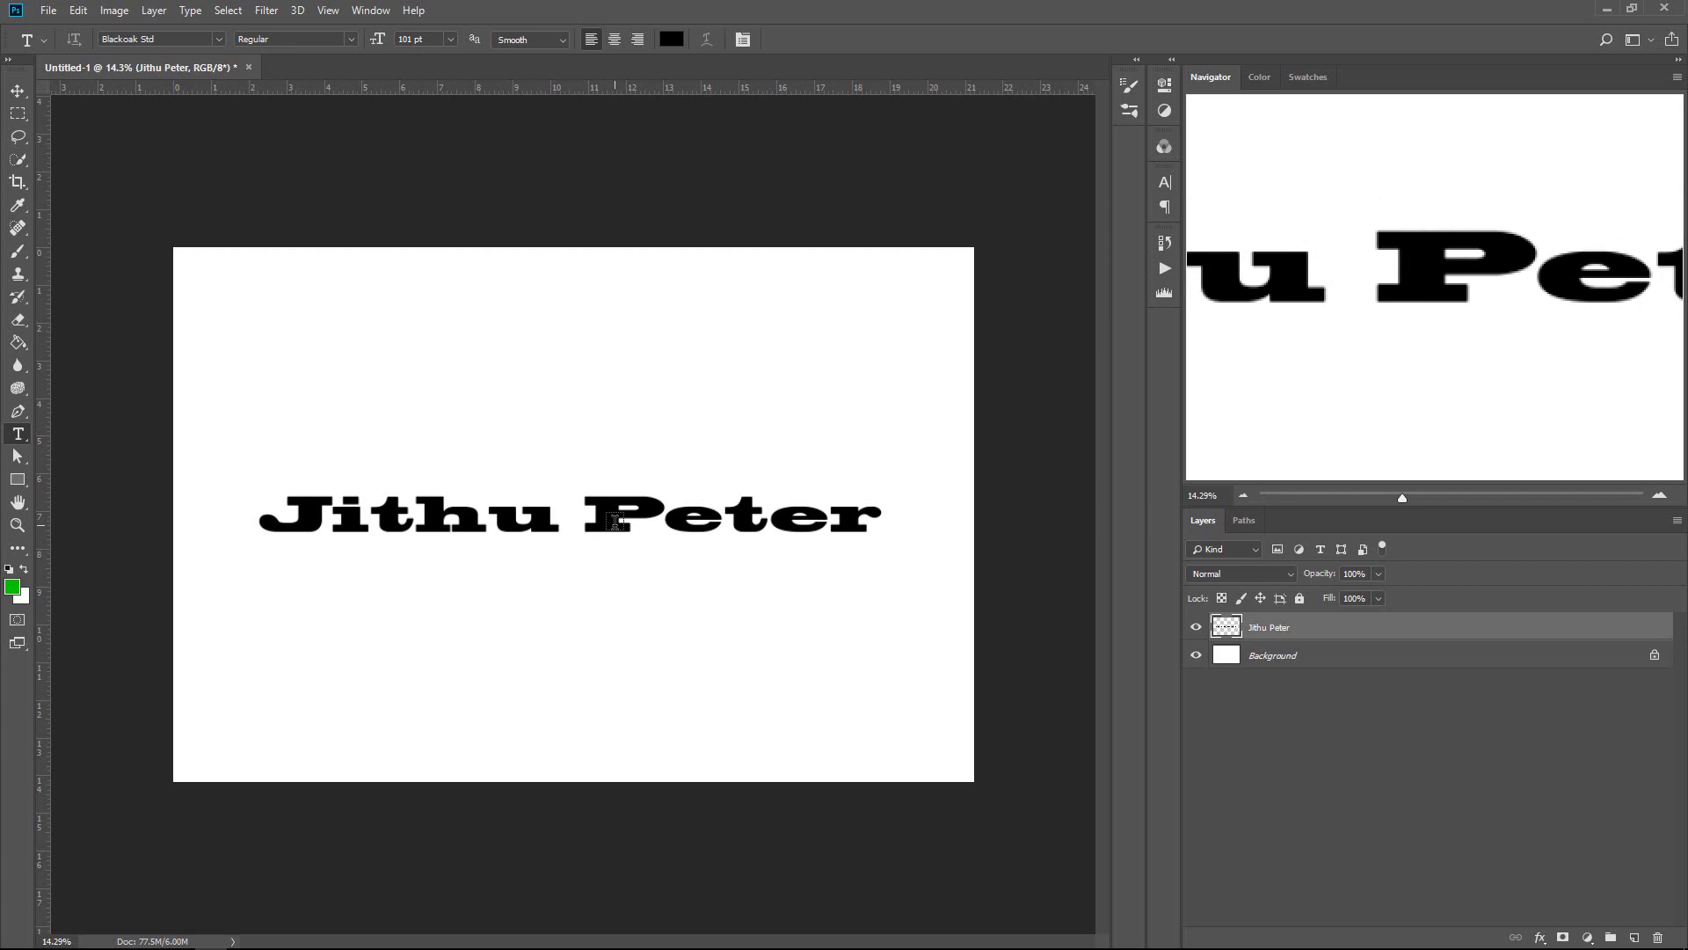
scroll(569, 490, "down", 1)
key("b")
key("d")
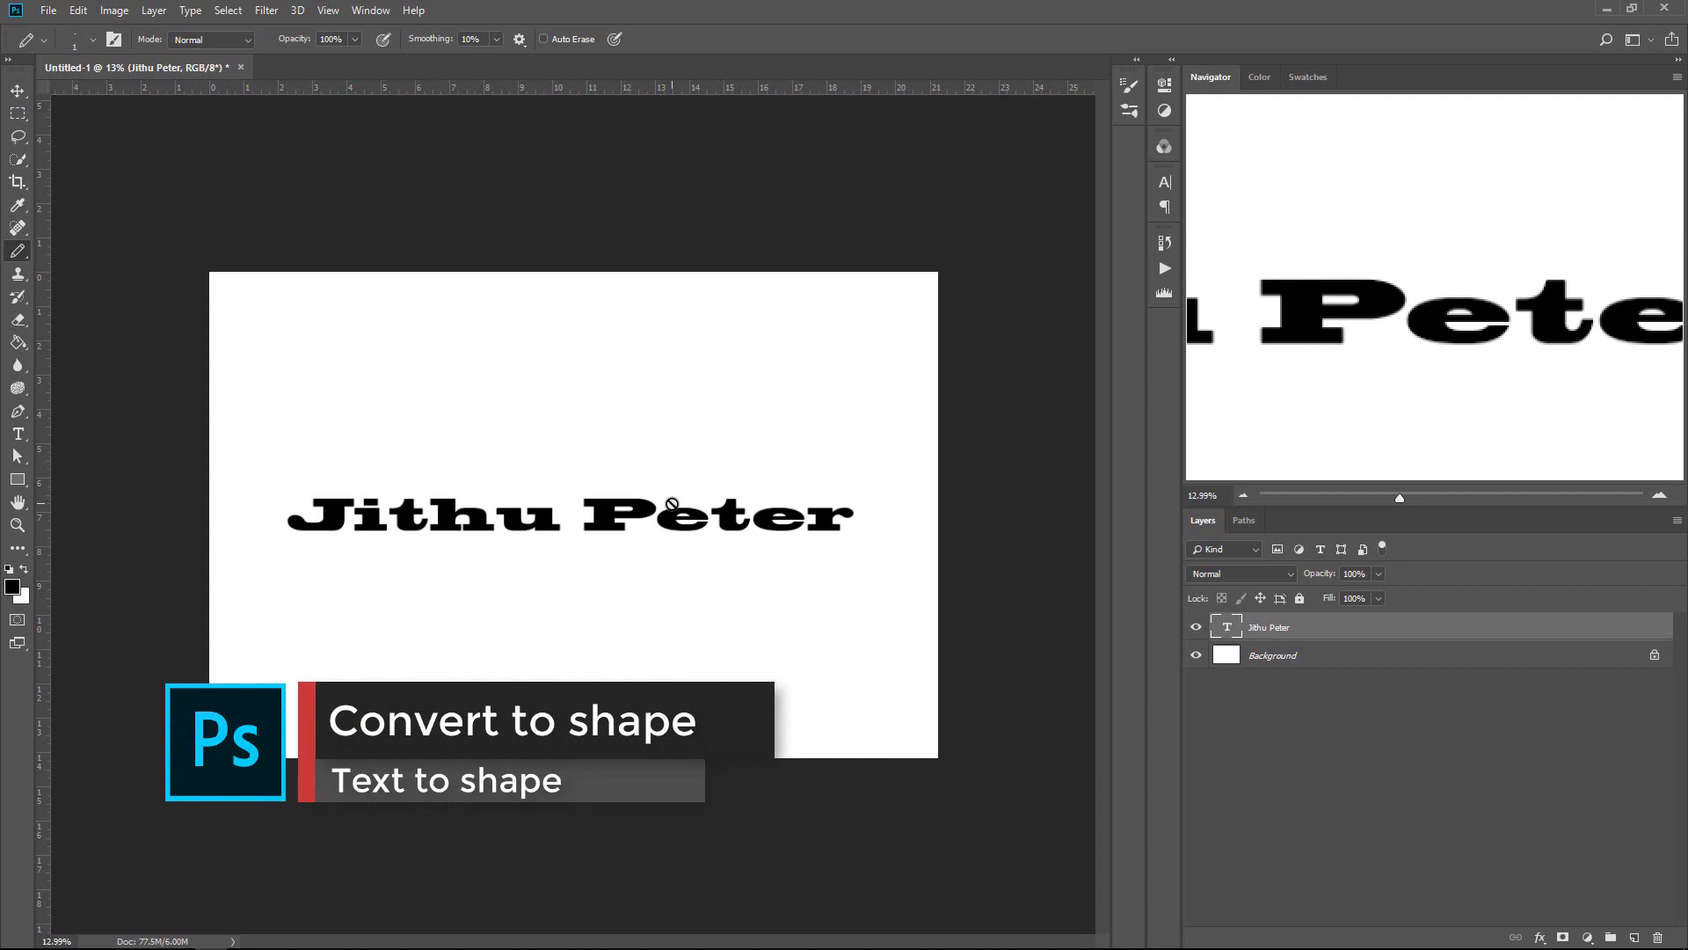
key("t")
left_click(570, 515)
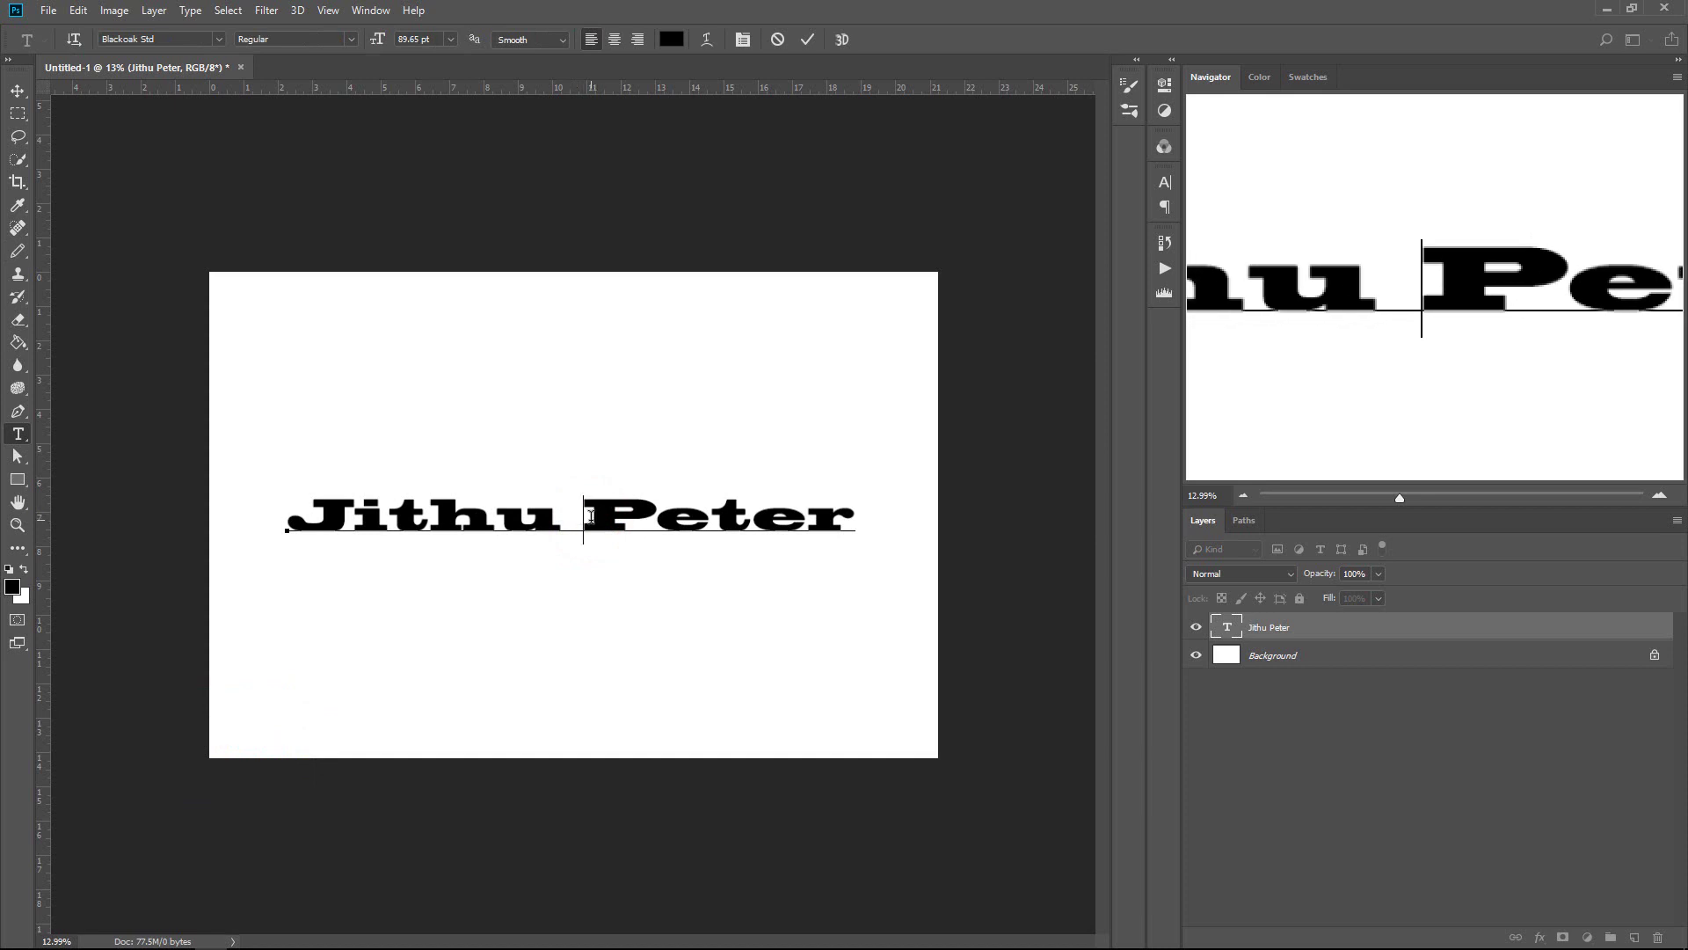
left_click_drag(586, 514, 620, 510)
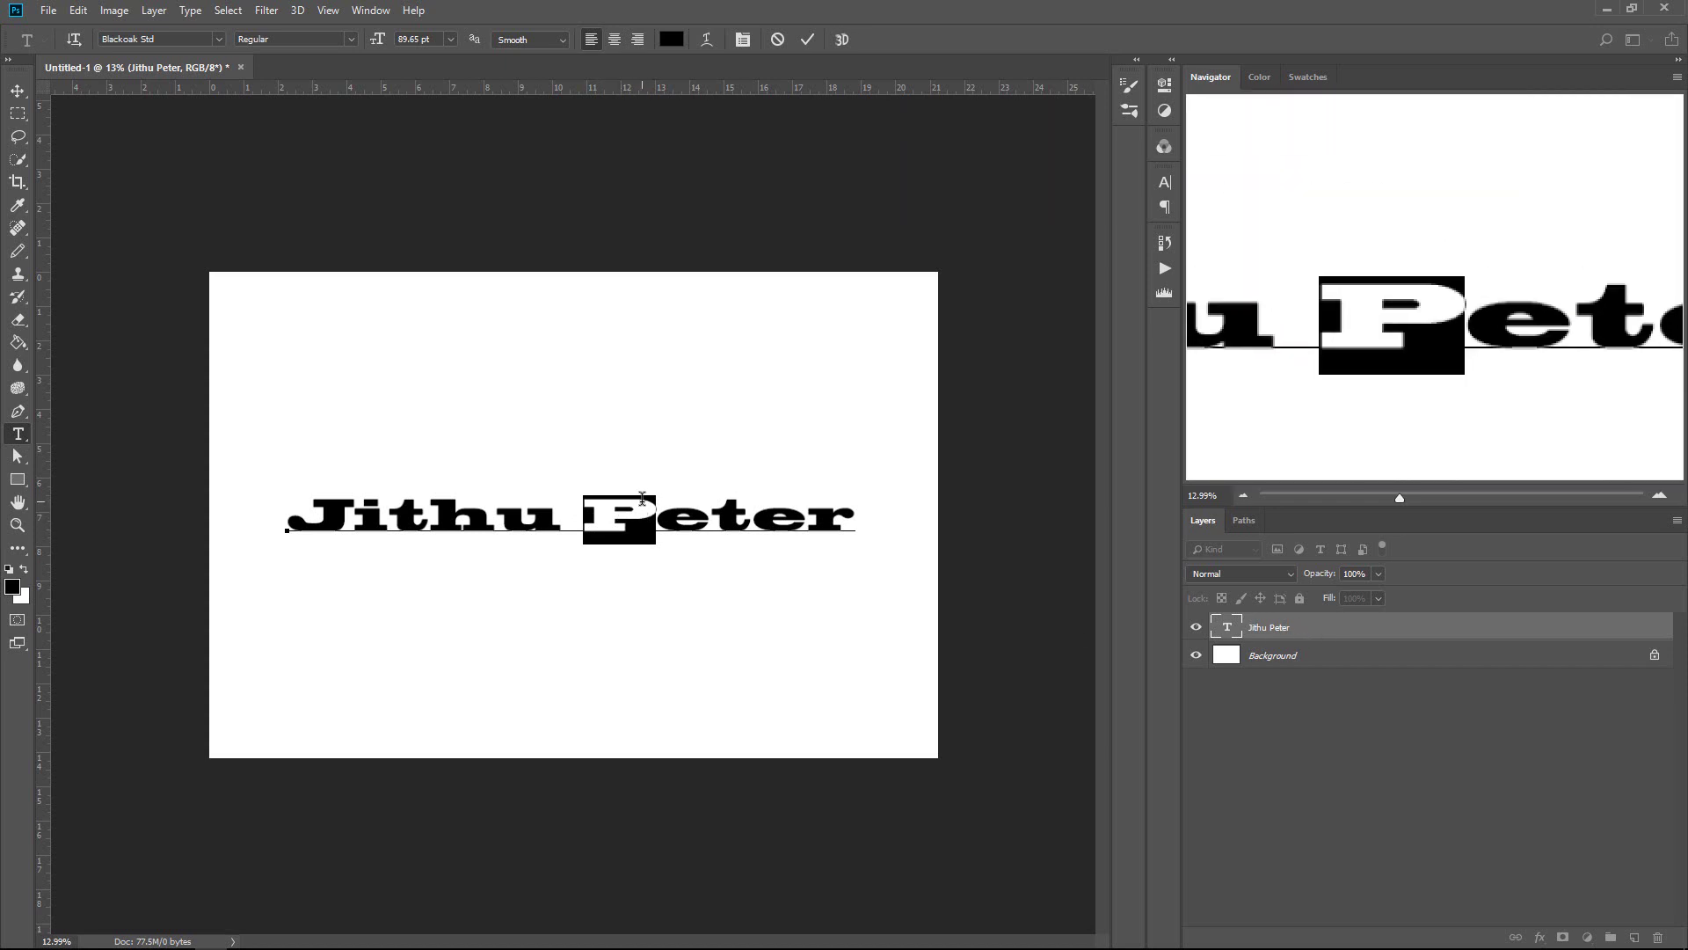
left_click(1284, 628)
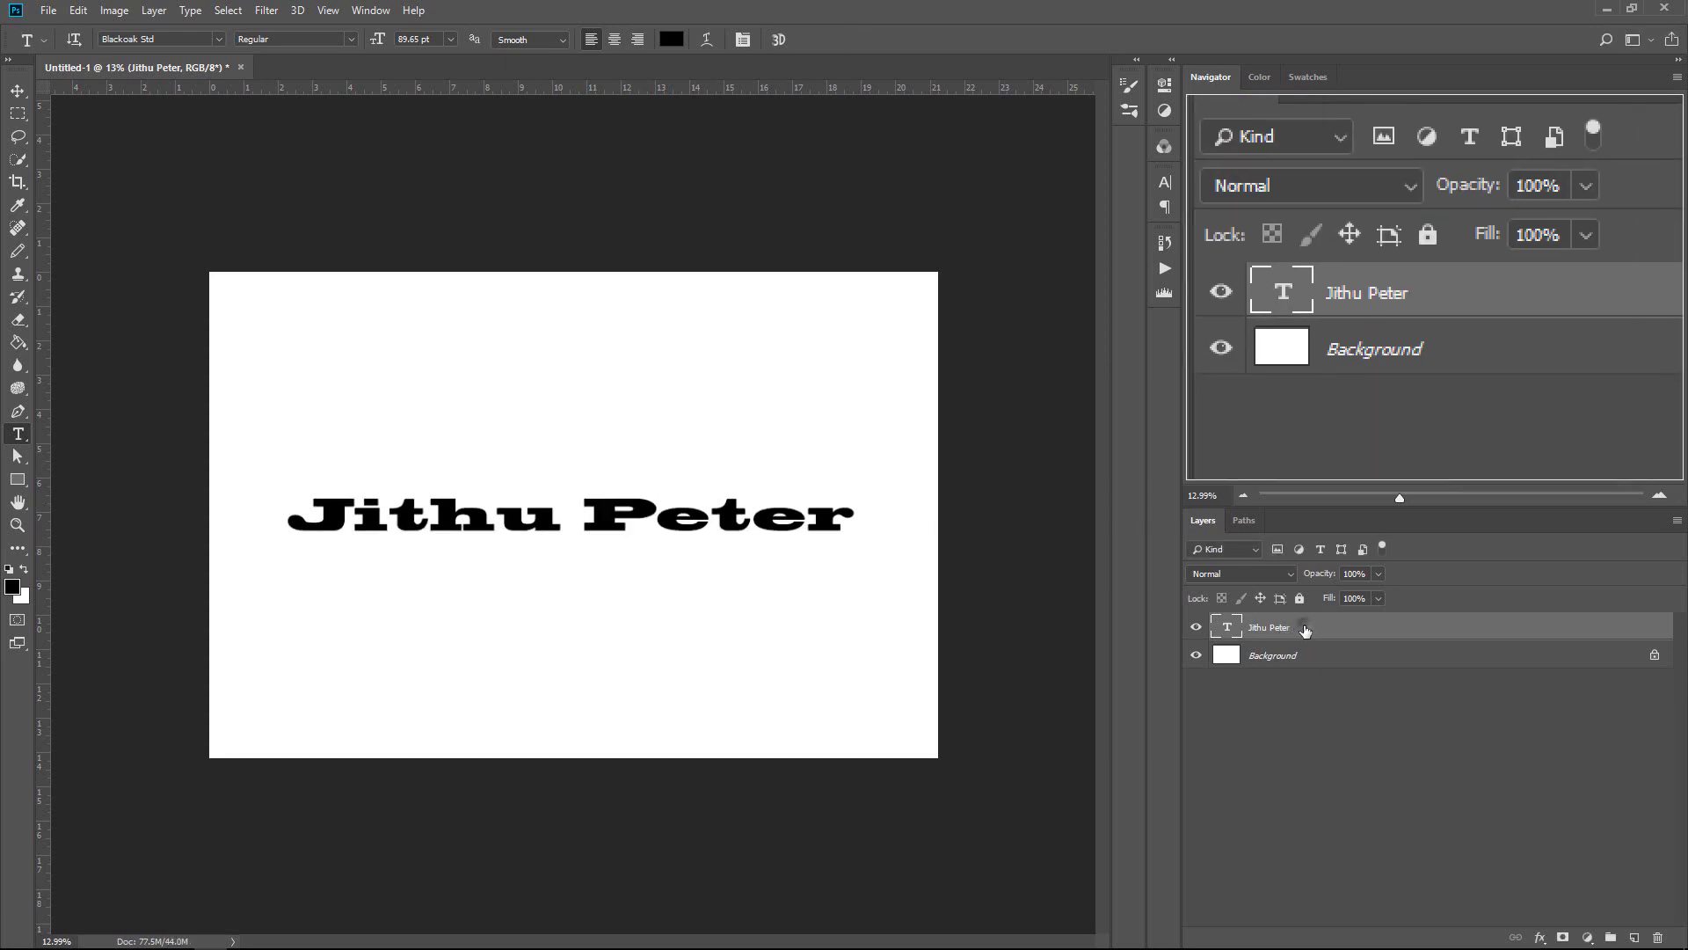
Step: Convert the name heading's type layer to a shape and zoom in on its letter anchors
right_click(1285, 630)
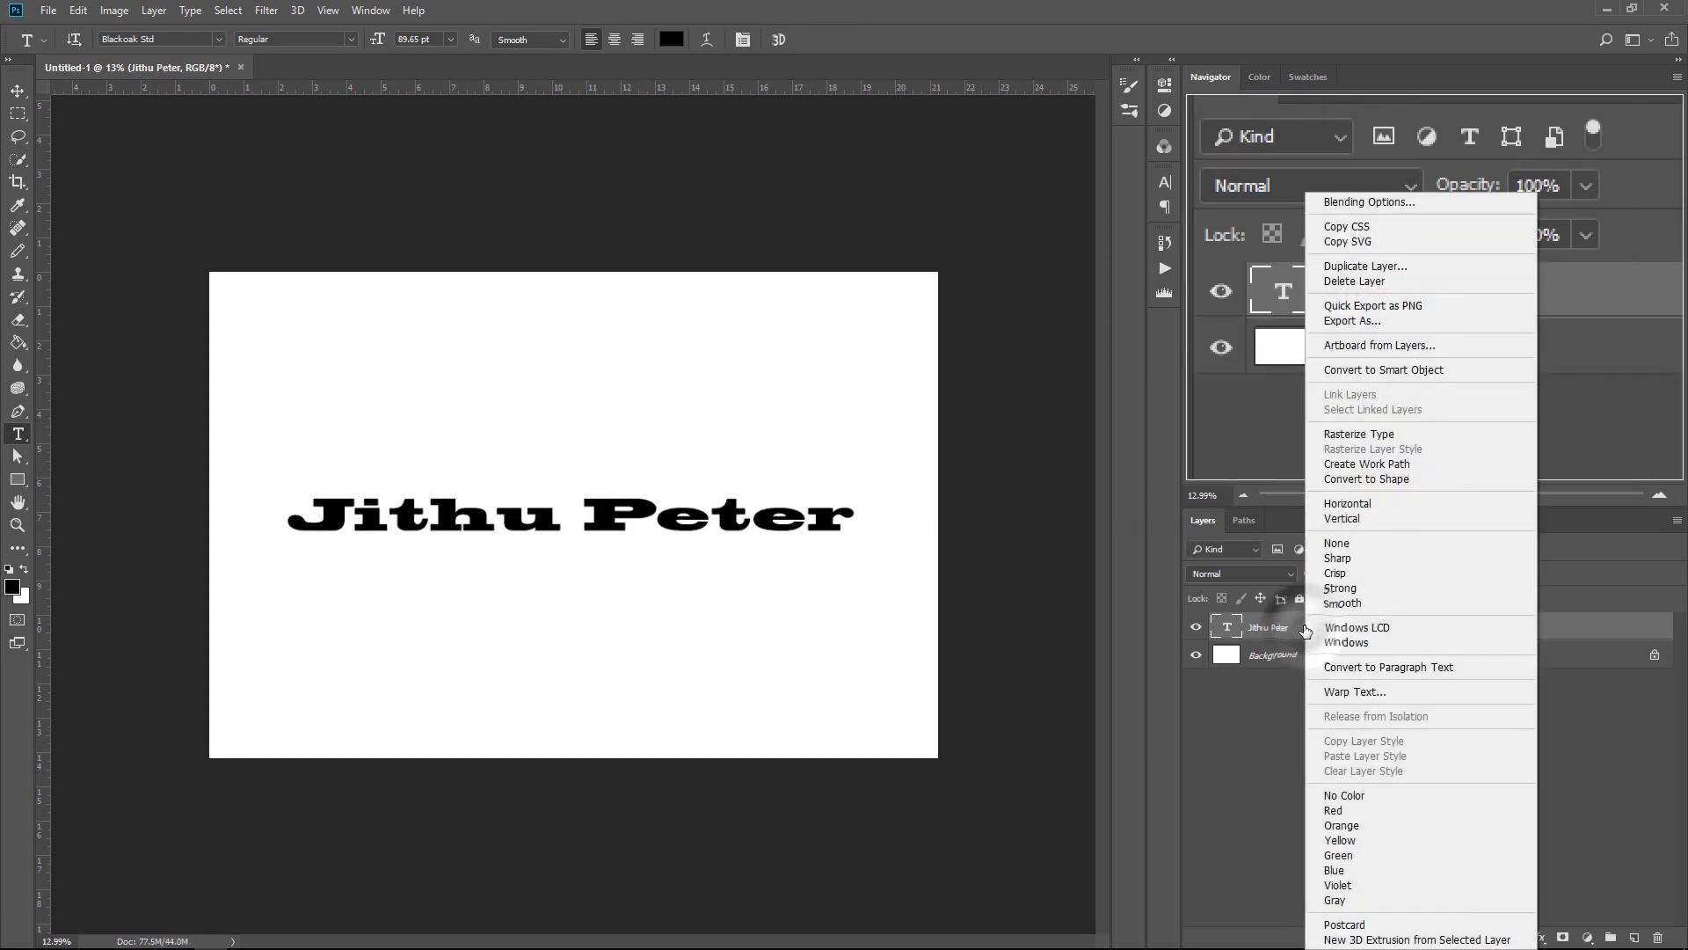
left_click(1370, 480)
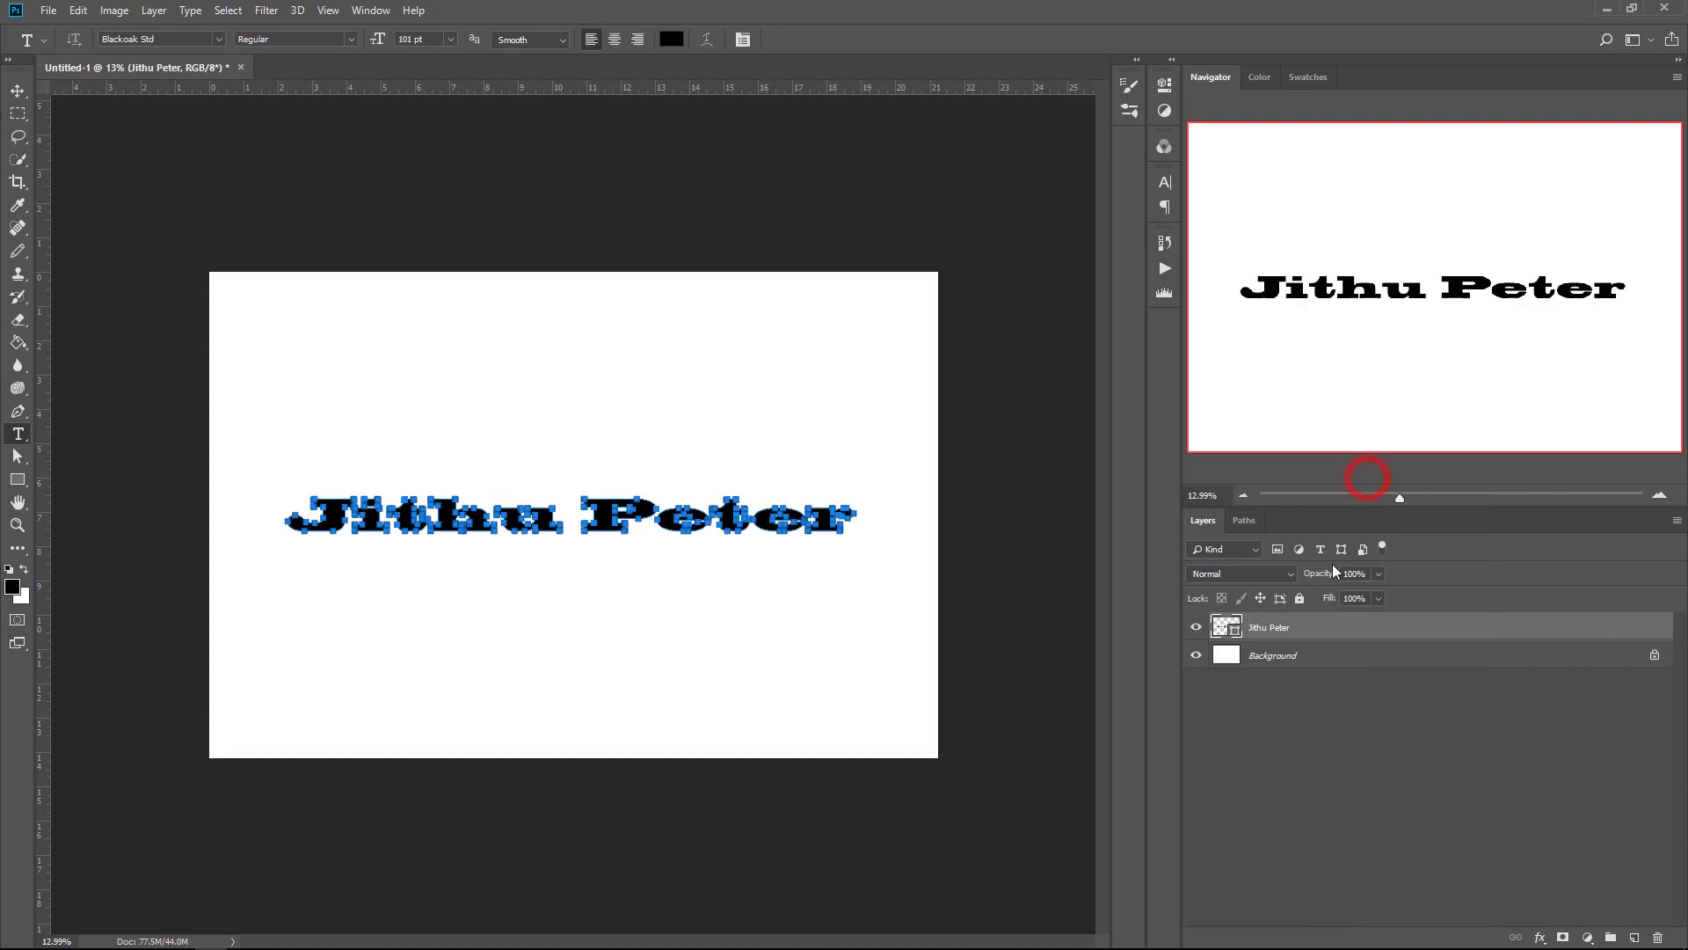
scroll(680, 465, "up", 6)
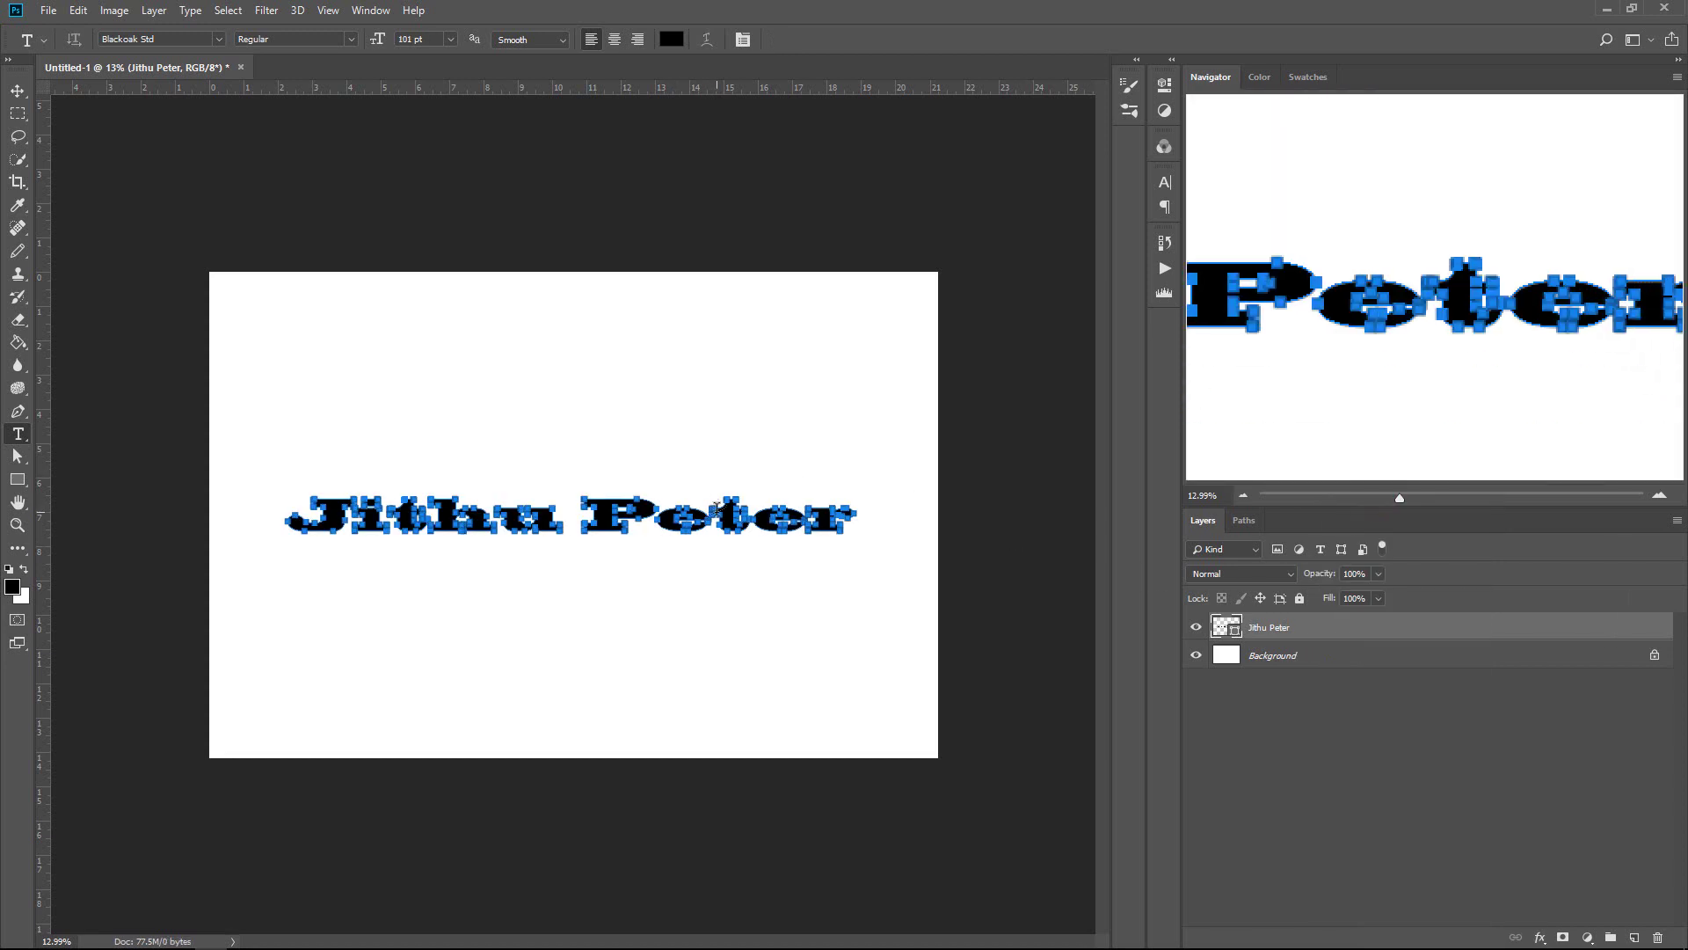
scroll(515, 512, "up", 2)
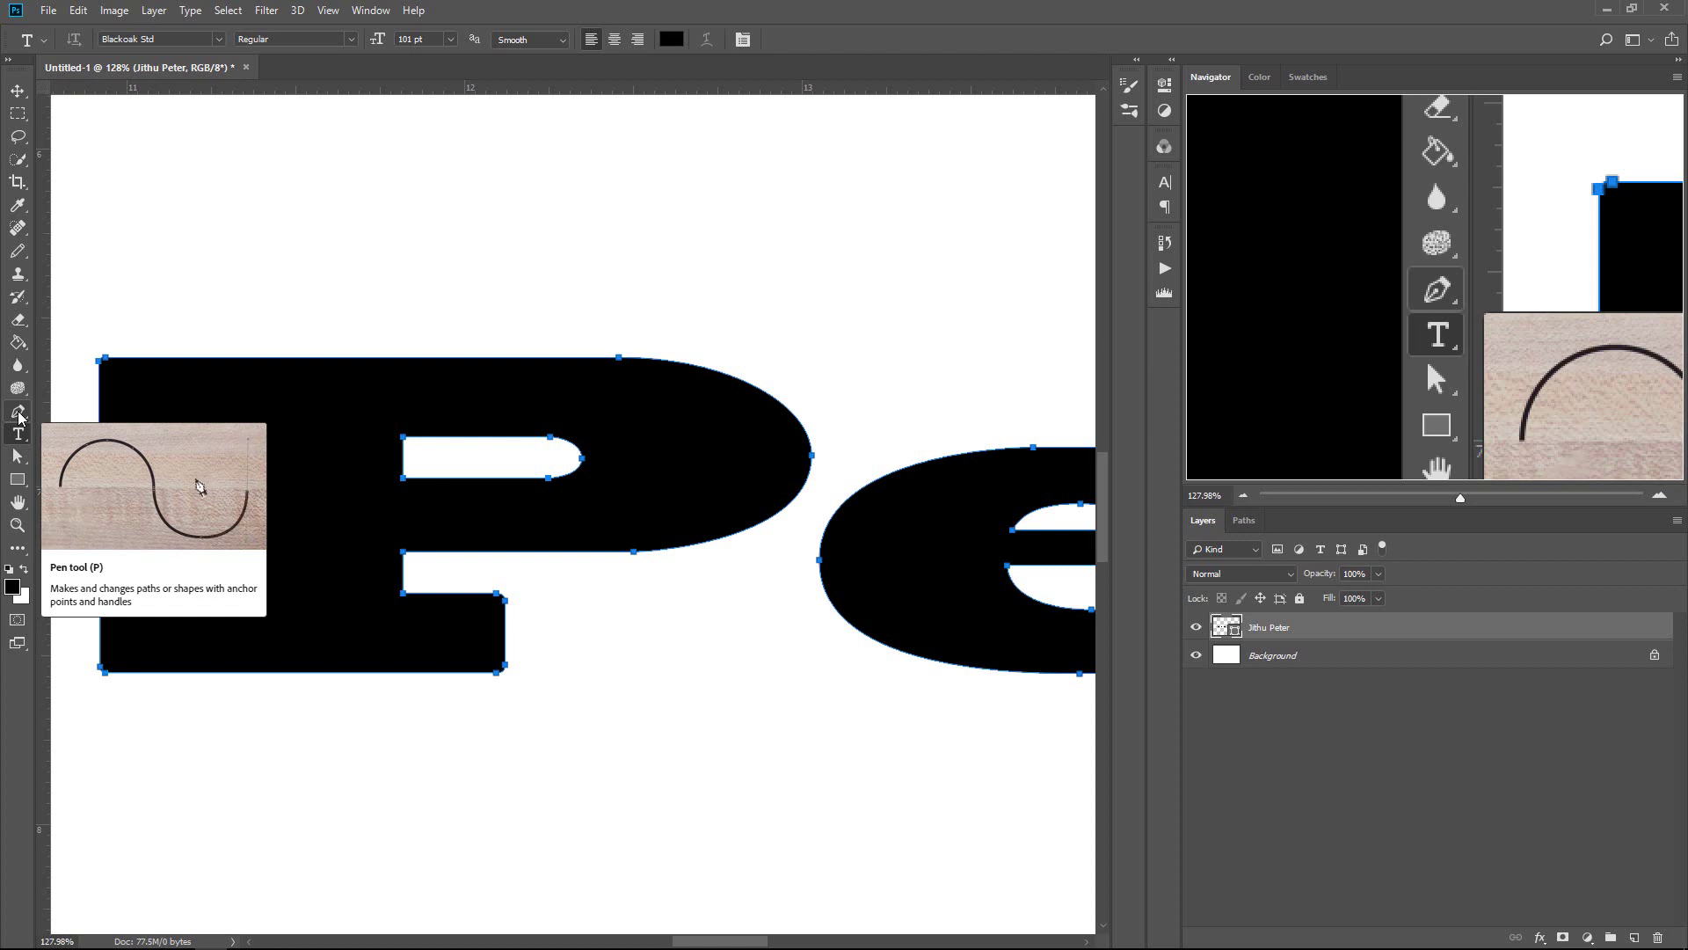
Step: Cycle through Path Selection, Direct Selection and Pen tool variants to pick the anchor-editing tool
left_click(18, 456)
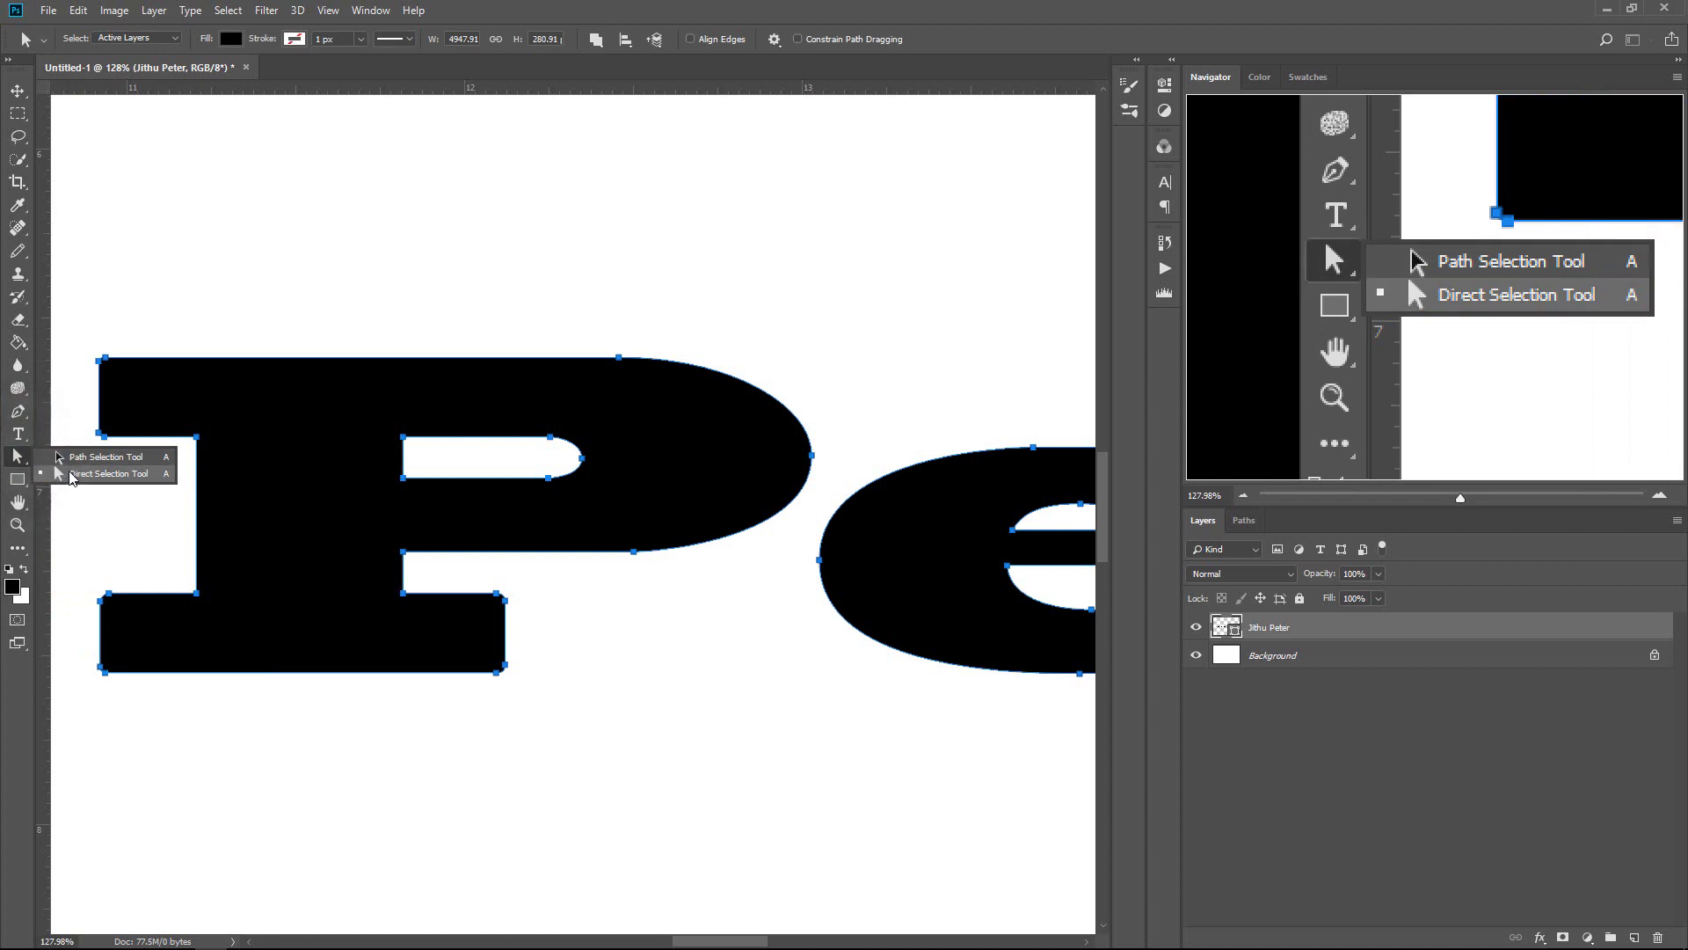
left_click(72, 478)
right_click(18, 455)
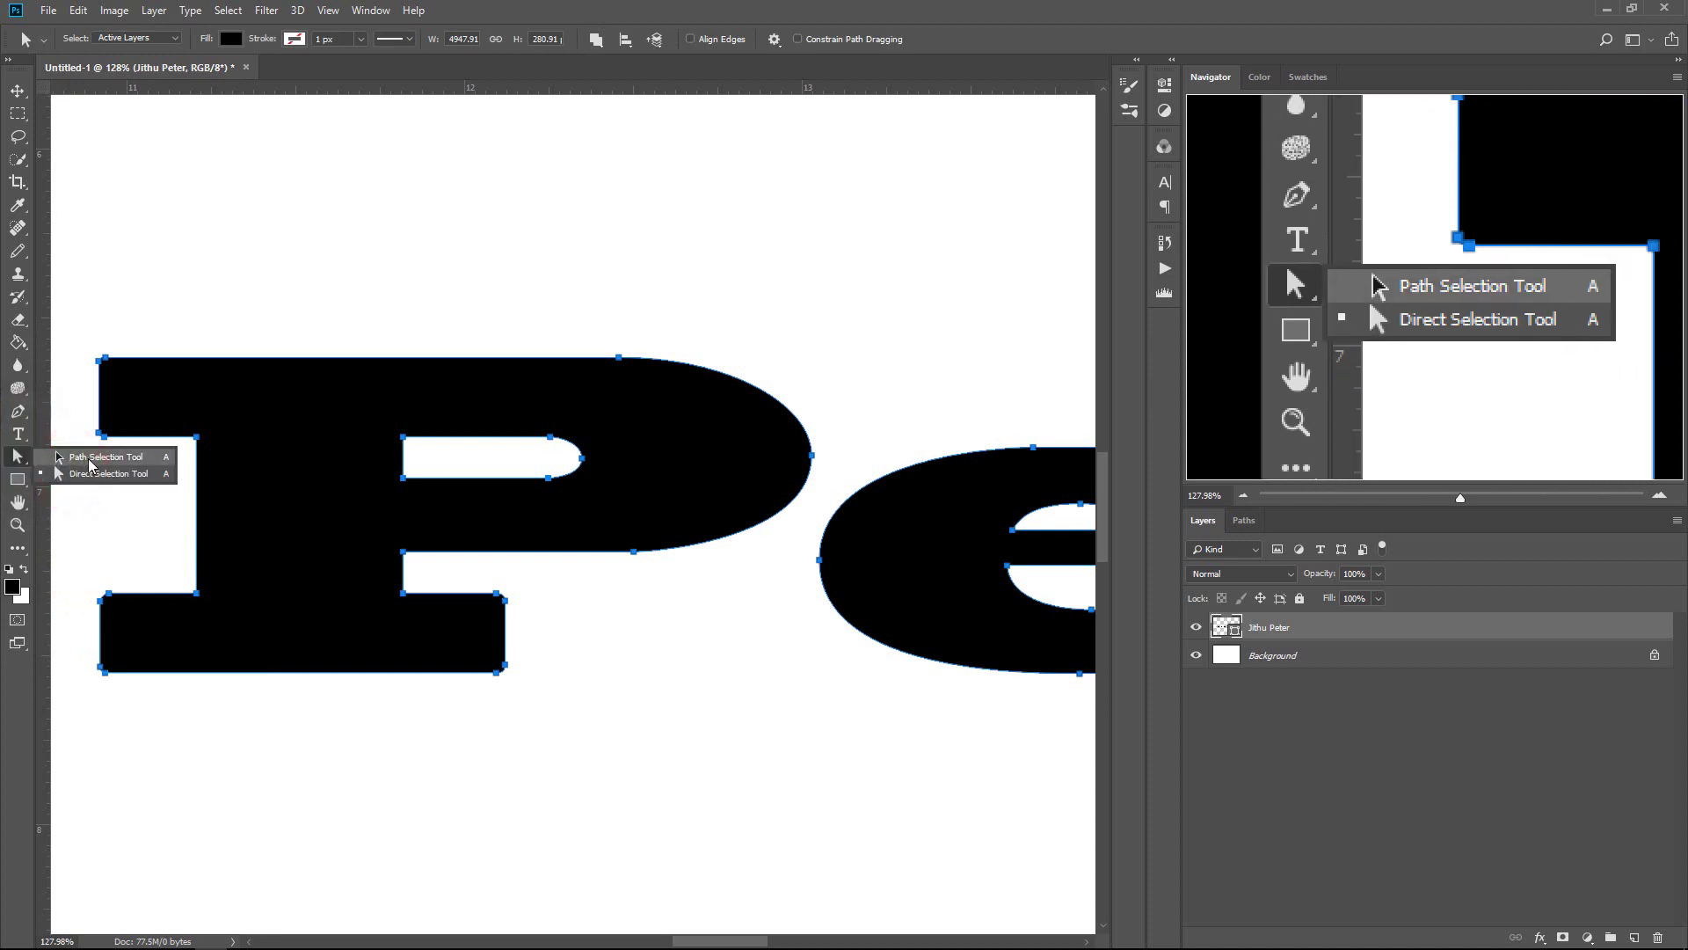
left_click(91, 457)
right_click(18, 455)
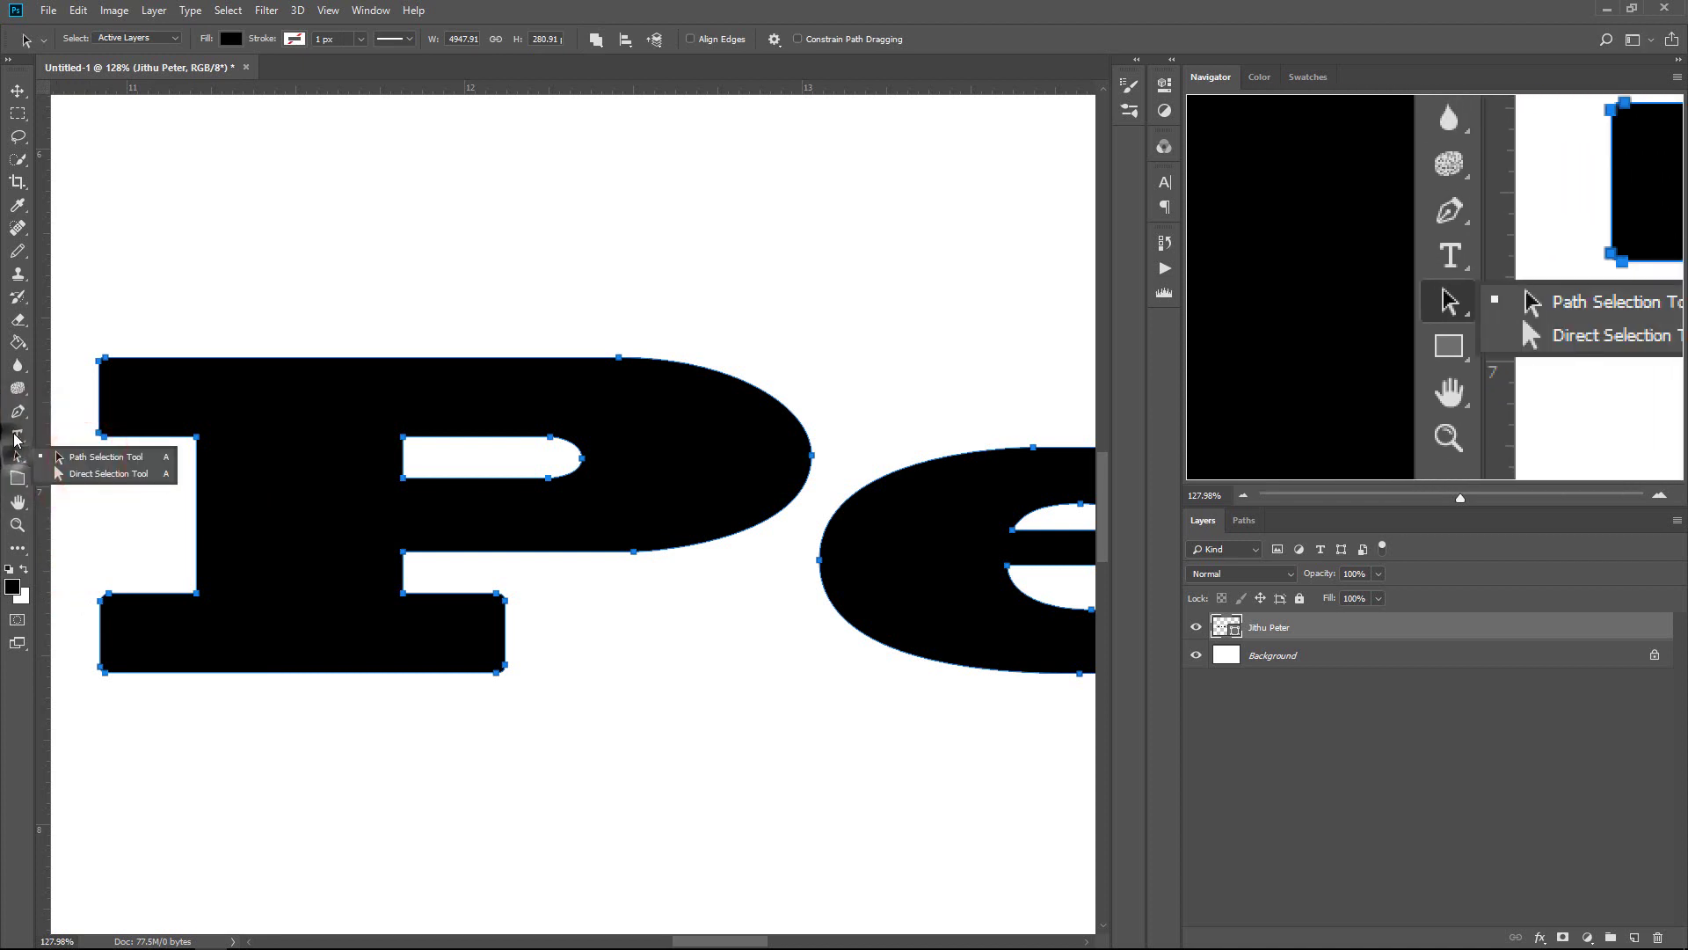
left_click(88, 456)
right_click(22, 414)
left_click(18, 479)
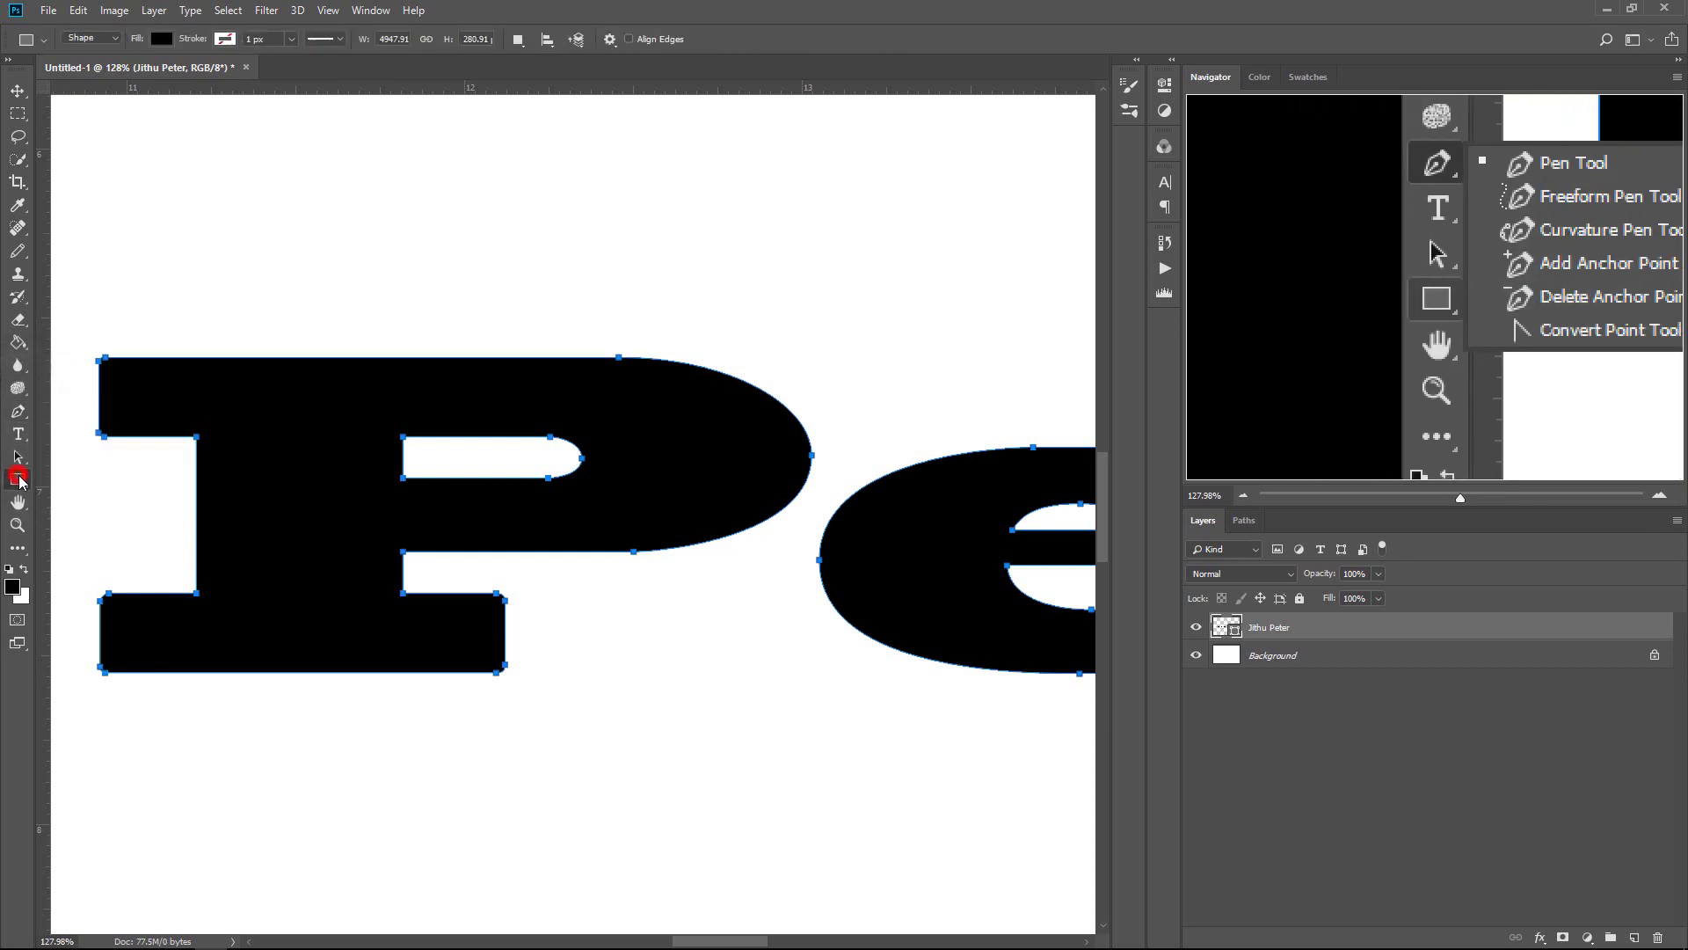
key("a")
scroll(94, 702, "down", 5)
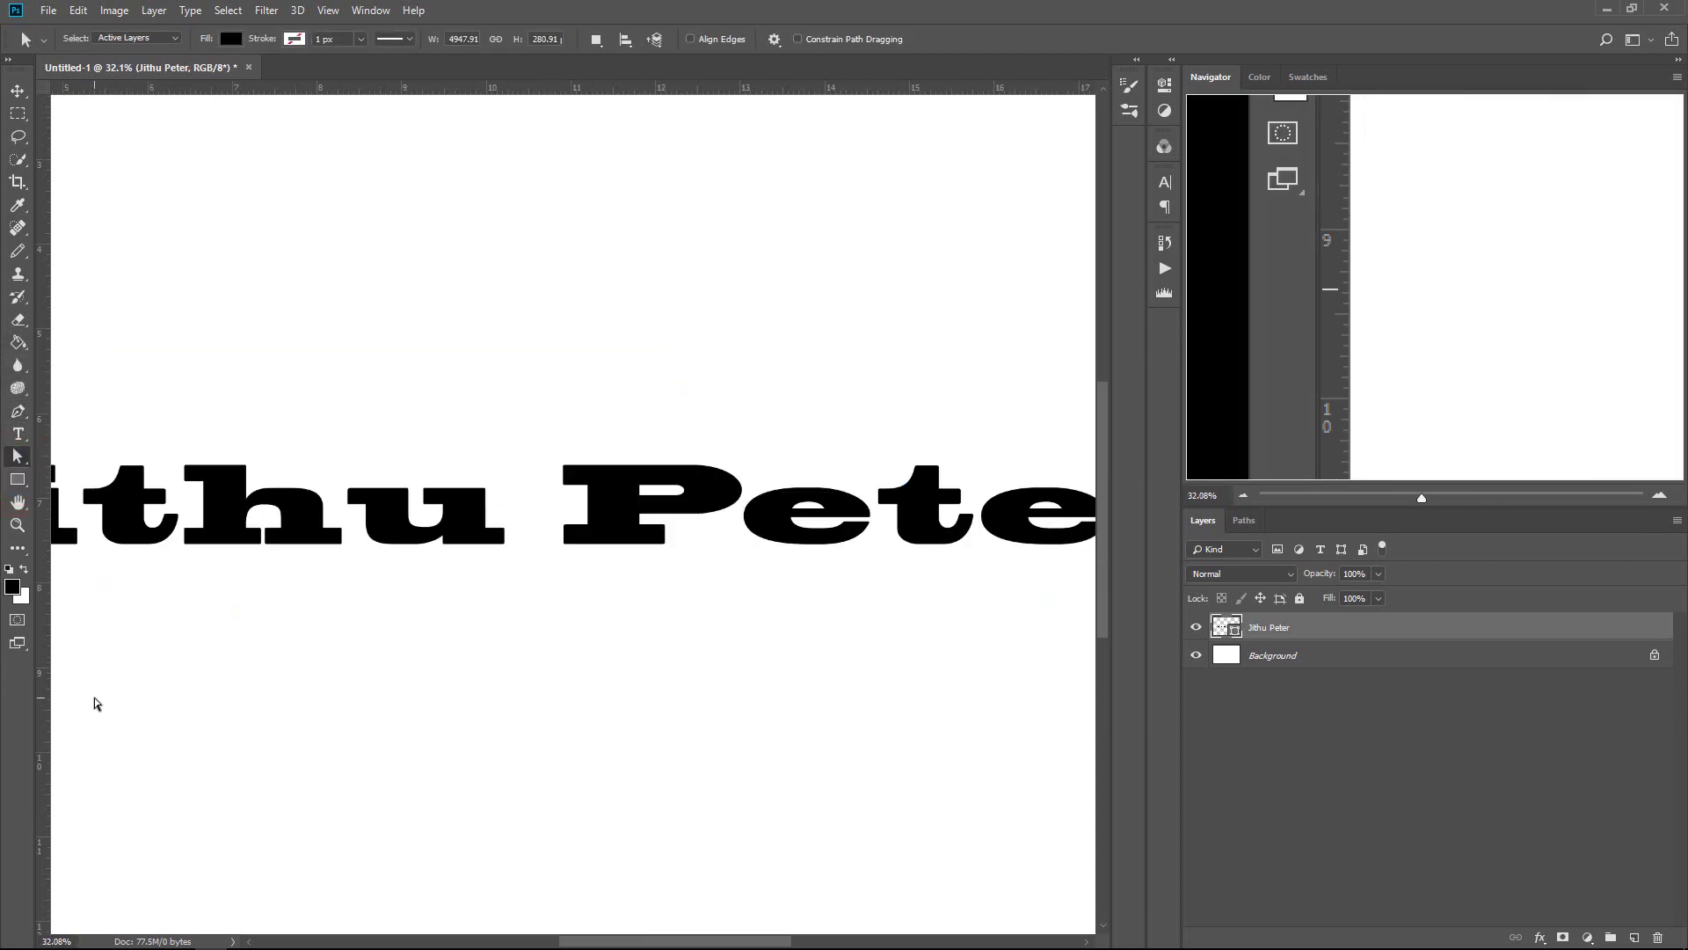
key("p")
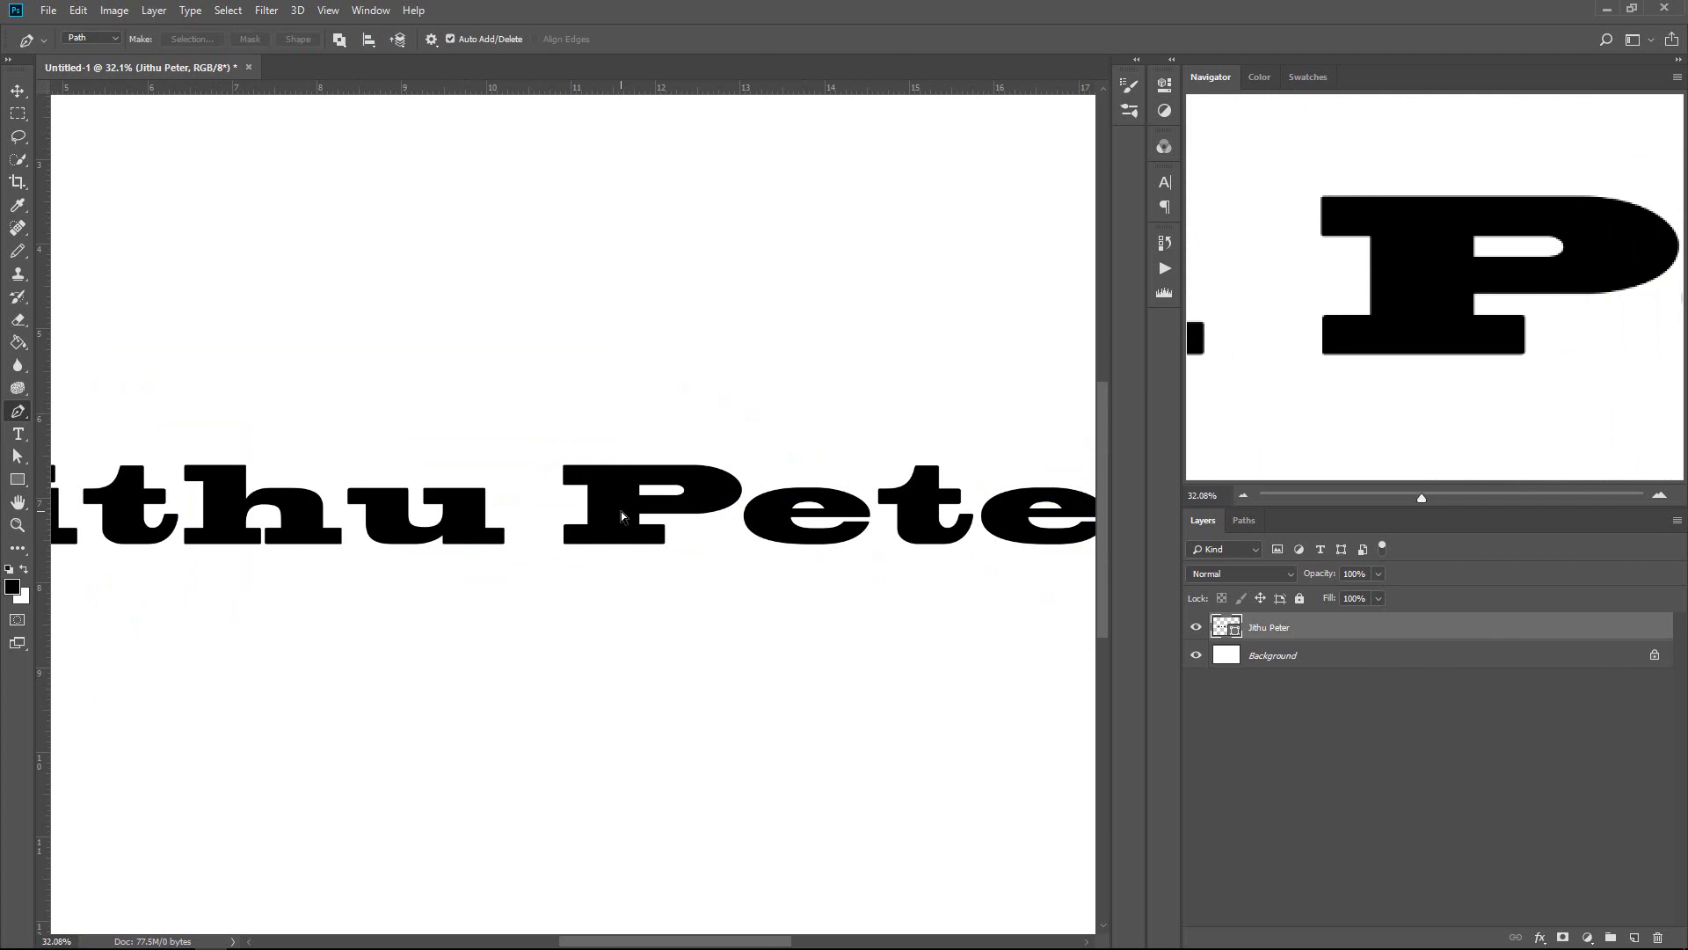
Step: Select the P's bottom anchors and drag them right and left into an underline bar
left_click(621, 510)
scroll(621, 510, "right", 1)
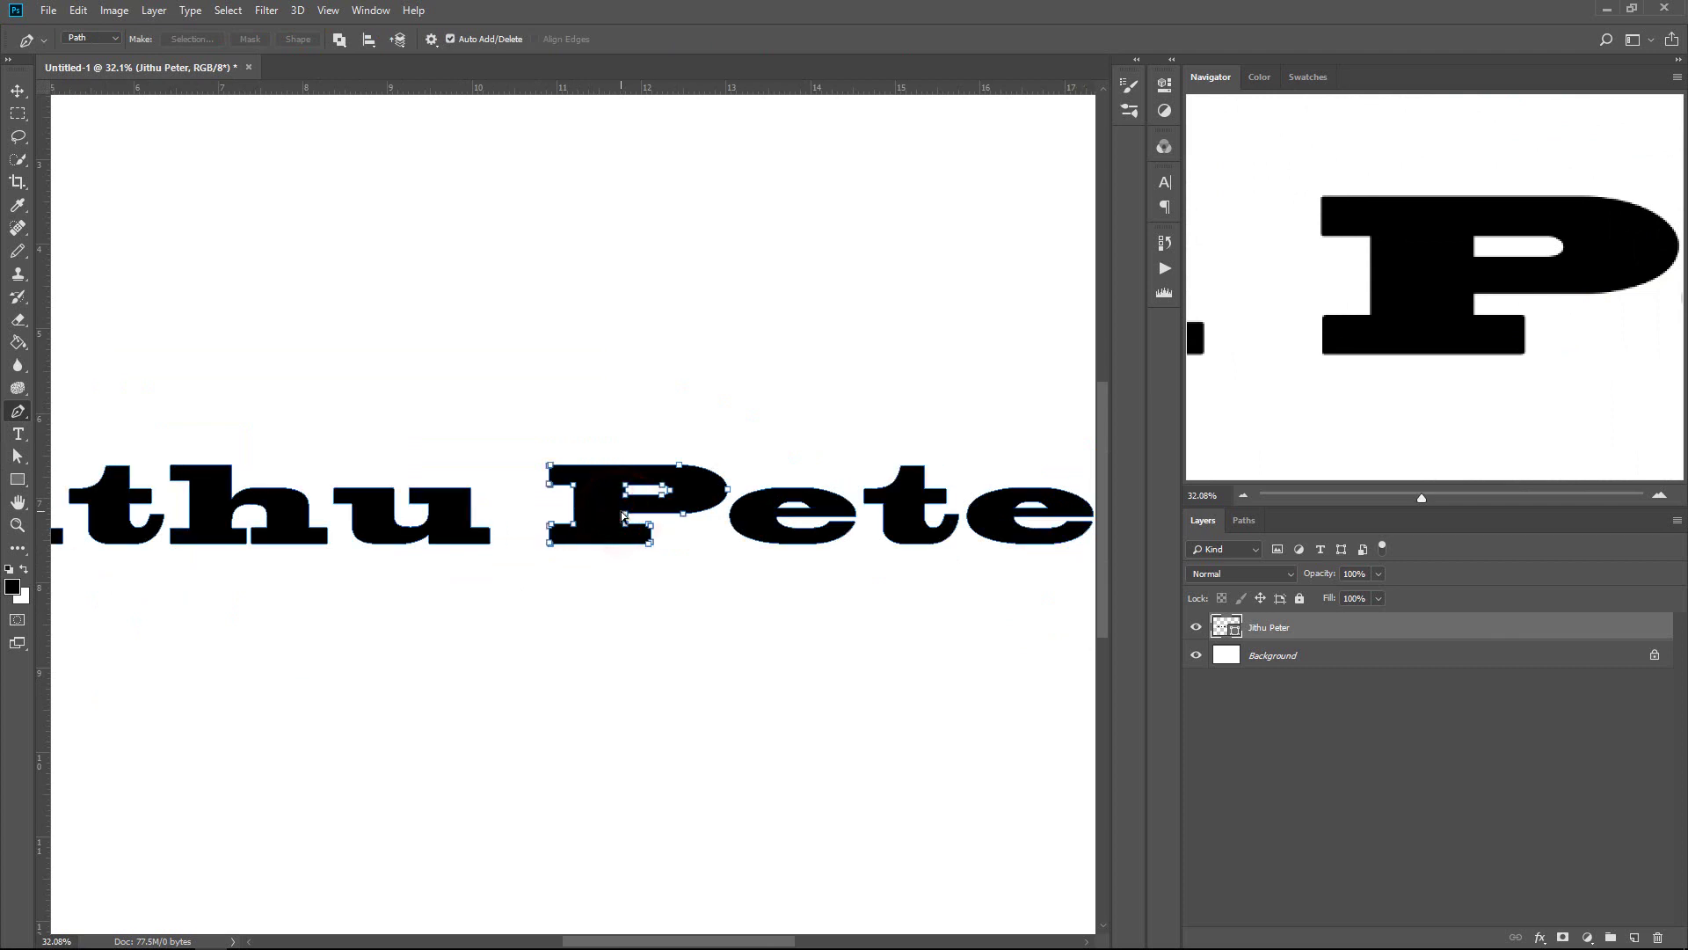
left_click_drag(638, 568, 510, 525)
left_click_drag(620, 545, 987, 595)
scroll(603, 605, "down", 2)
scroll(630, 597, "left", 1)
left_click_drag(650, 588, 995, 545)
scroll(753, 573, "down", 2)
key("a")
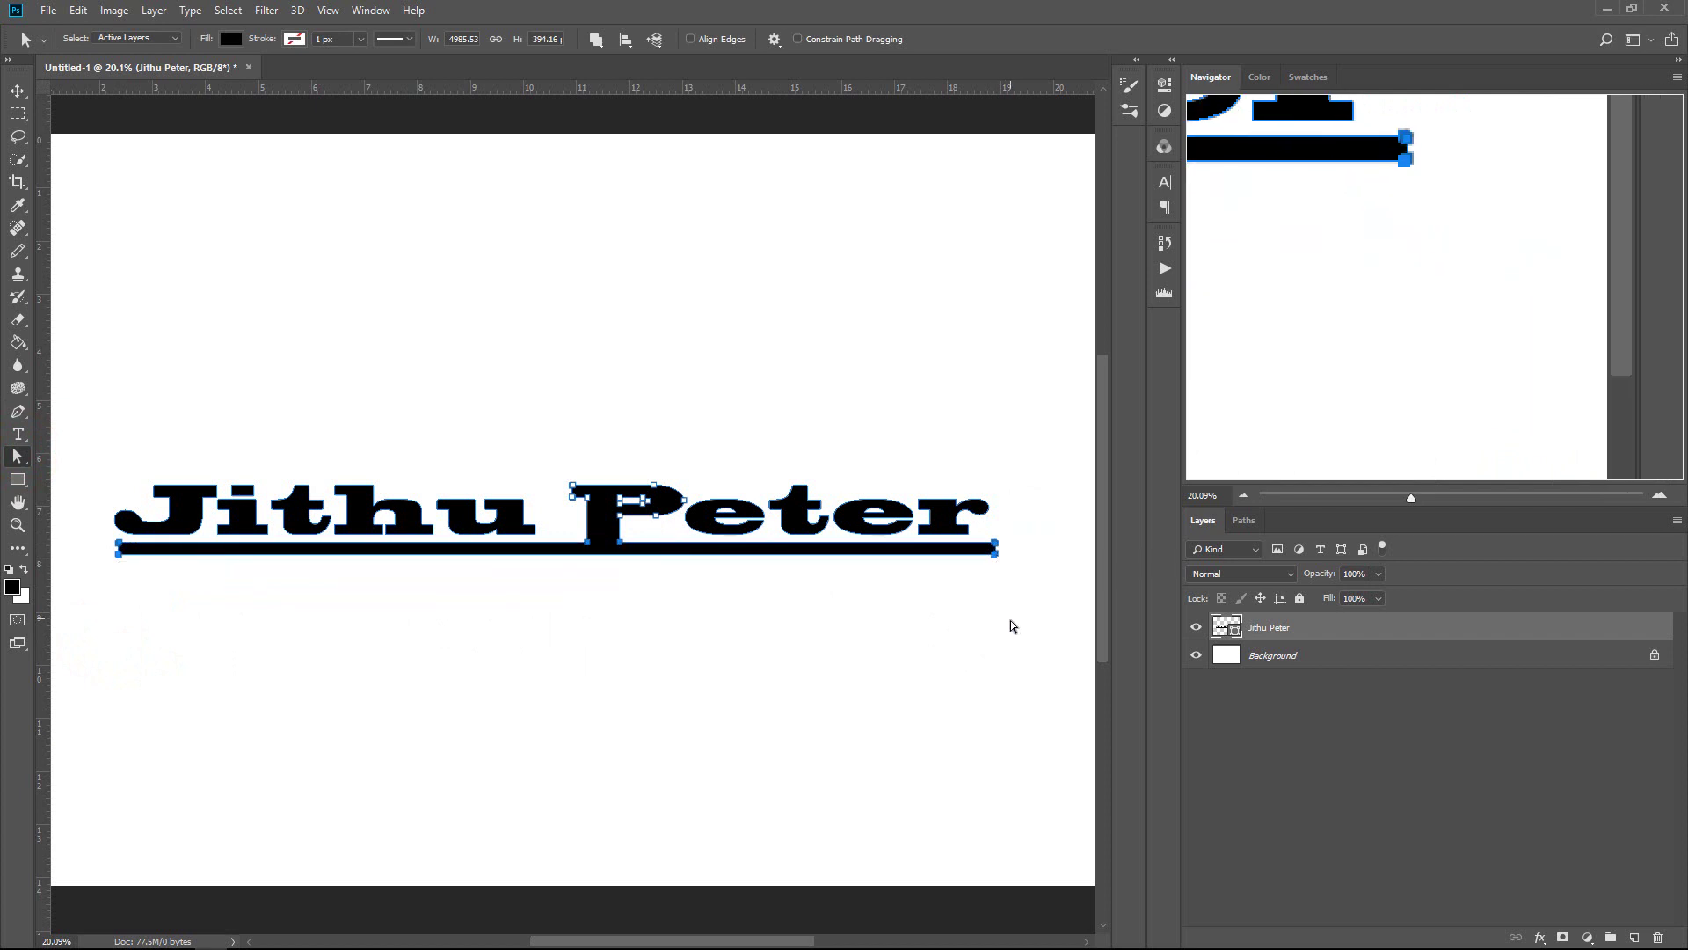
left_click(1010, 622)
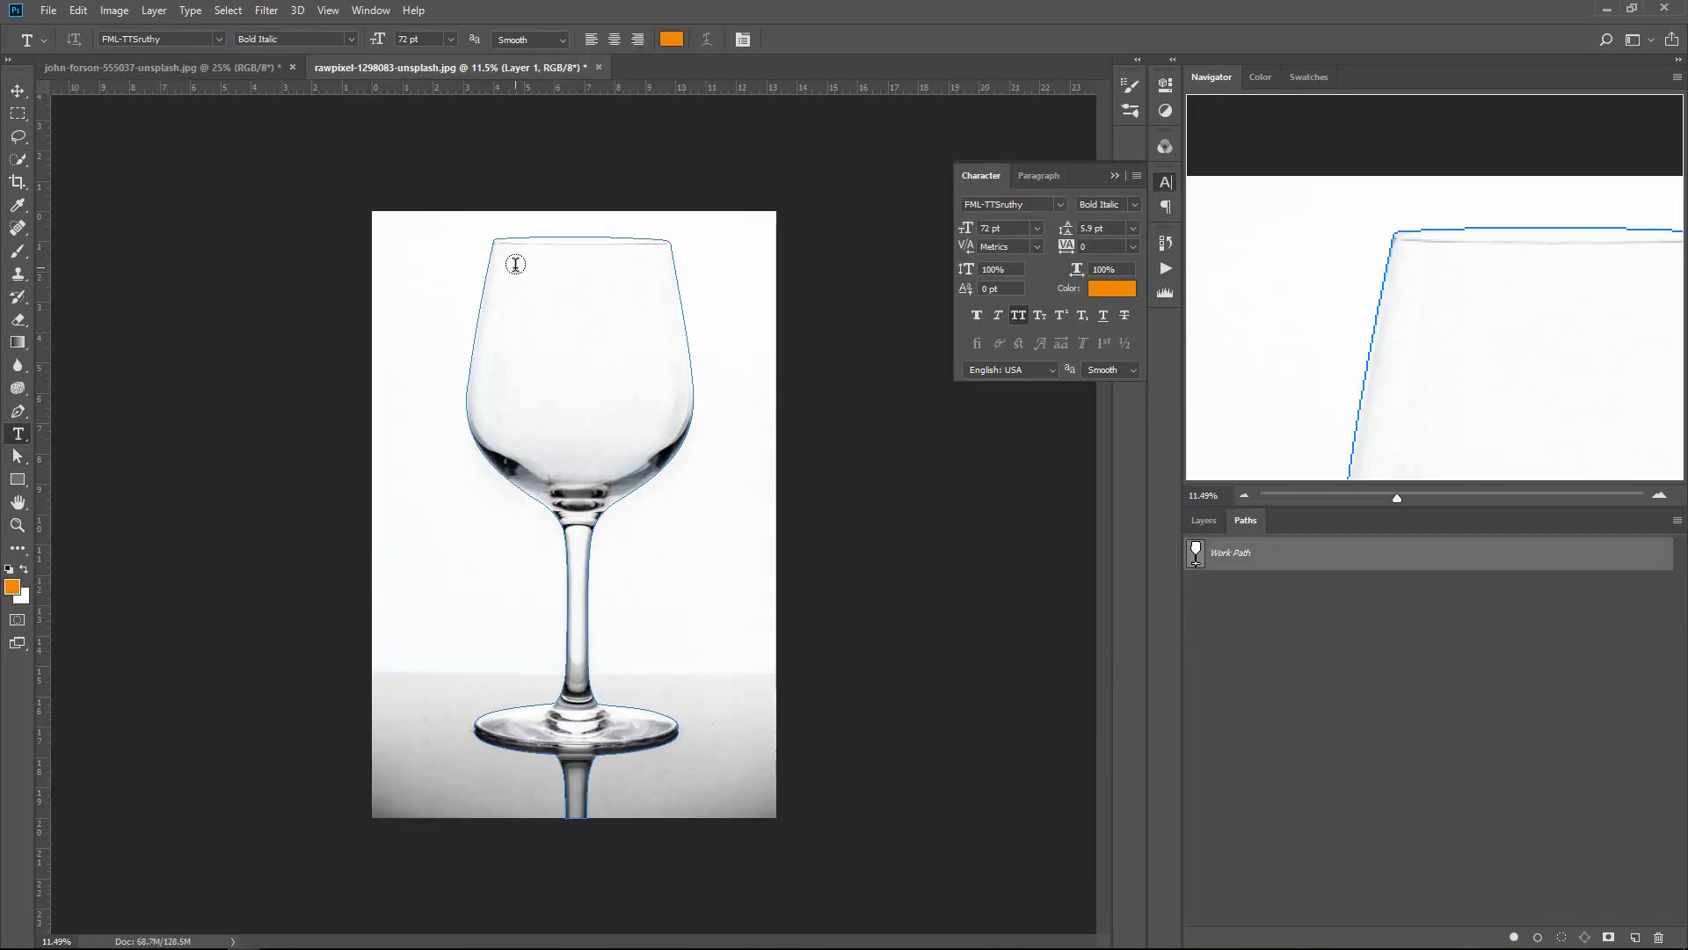
left_click(513, 256)
type("JIJIJTOF-JGOIJF-GOIDJSG;JDF;IGJD;G-FJDOFJIGOSDFJIBPGD-JISP-GDIJD-F")
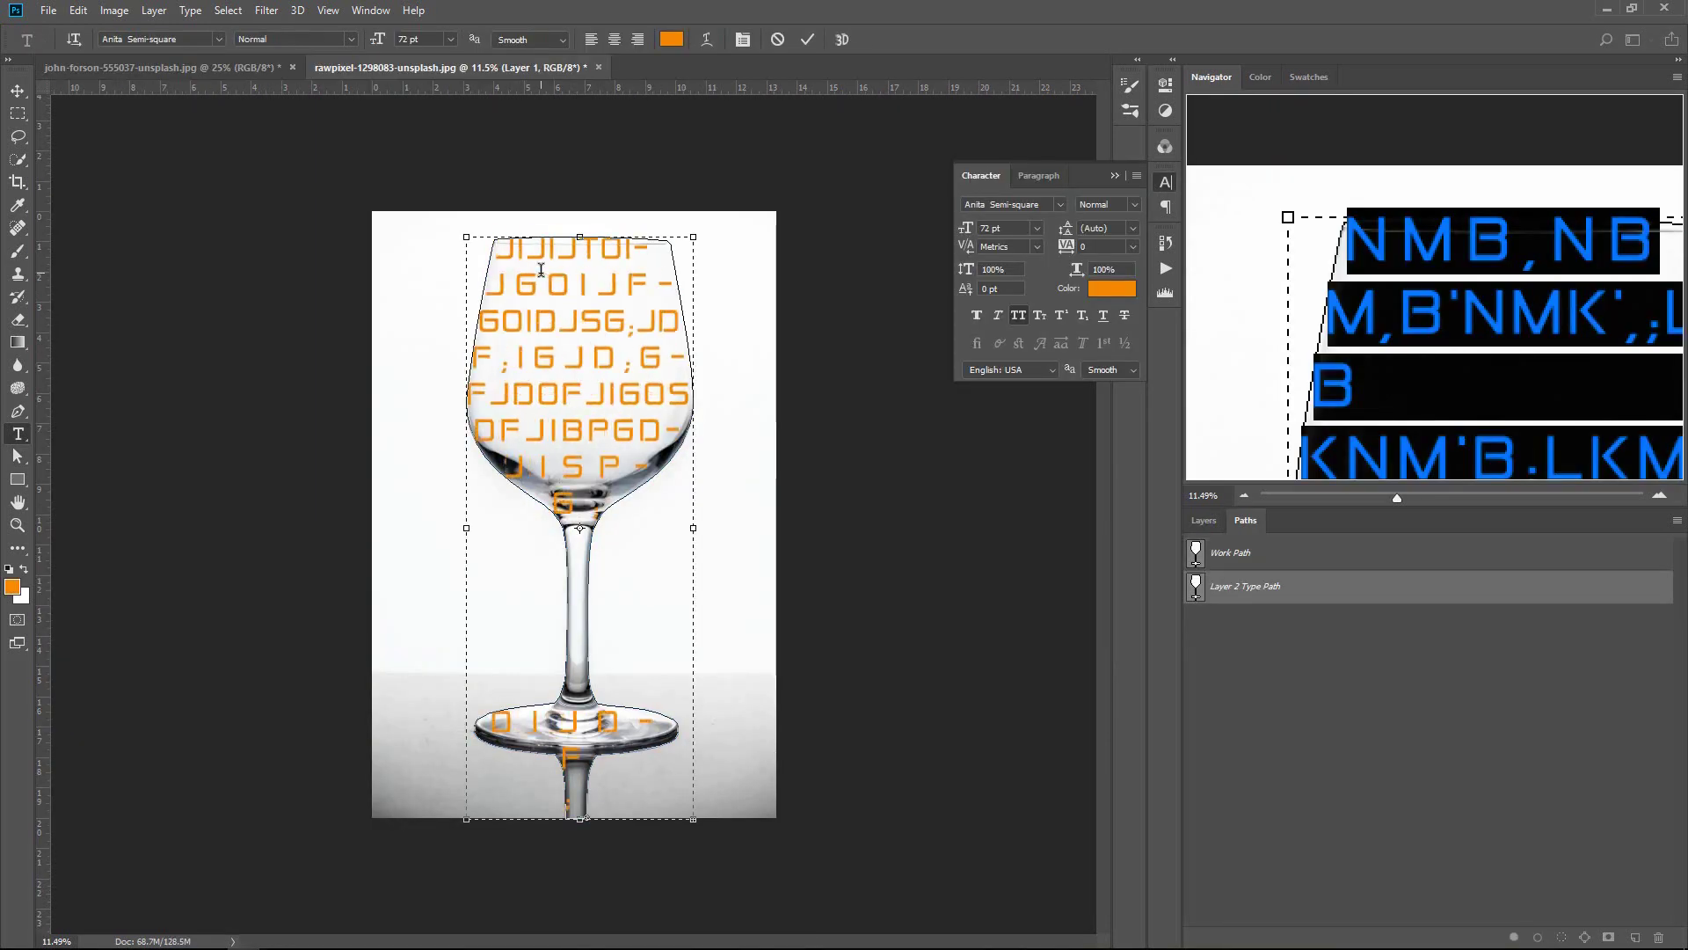
left_click(450, 38)
key("ctrl+a")
left_click(426, 196)
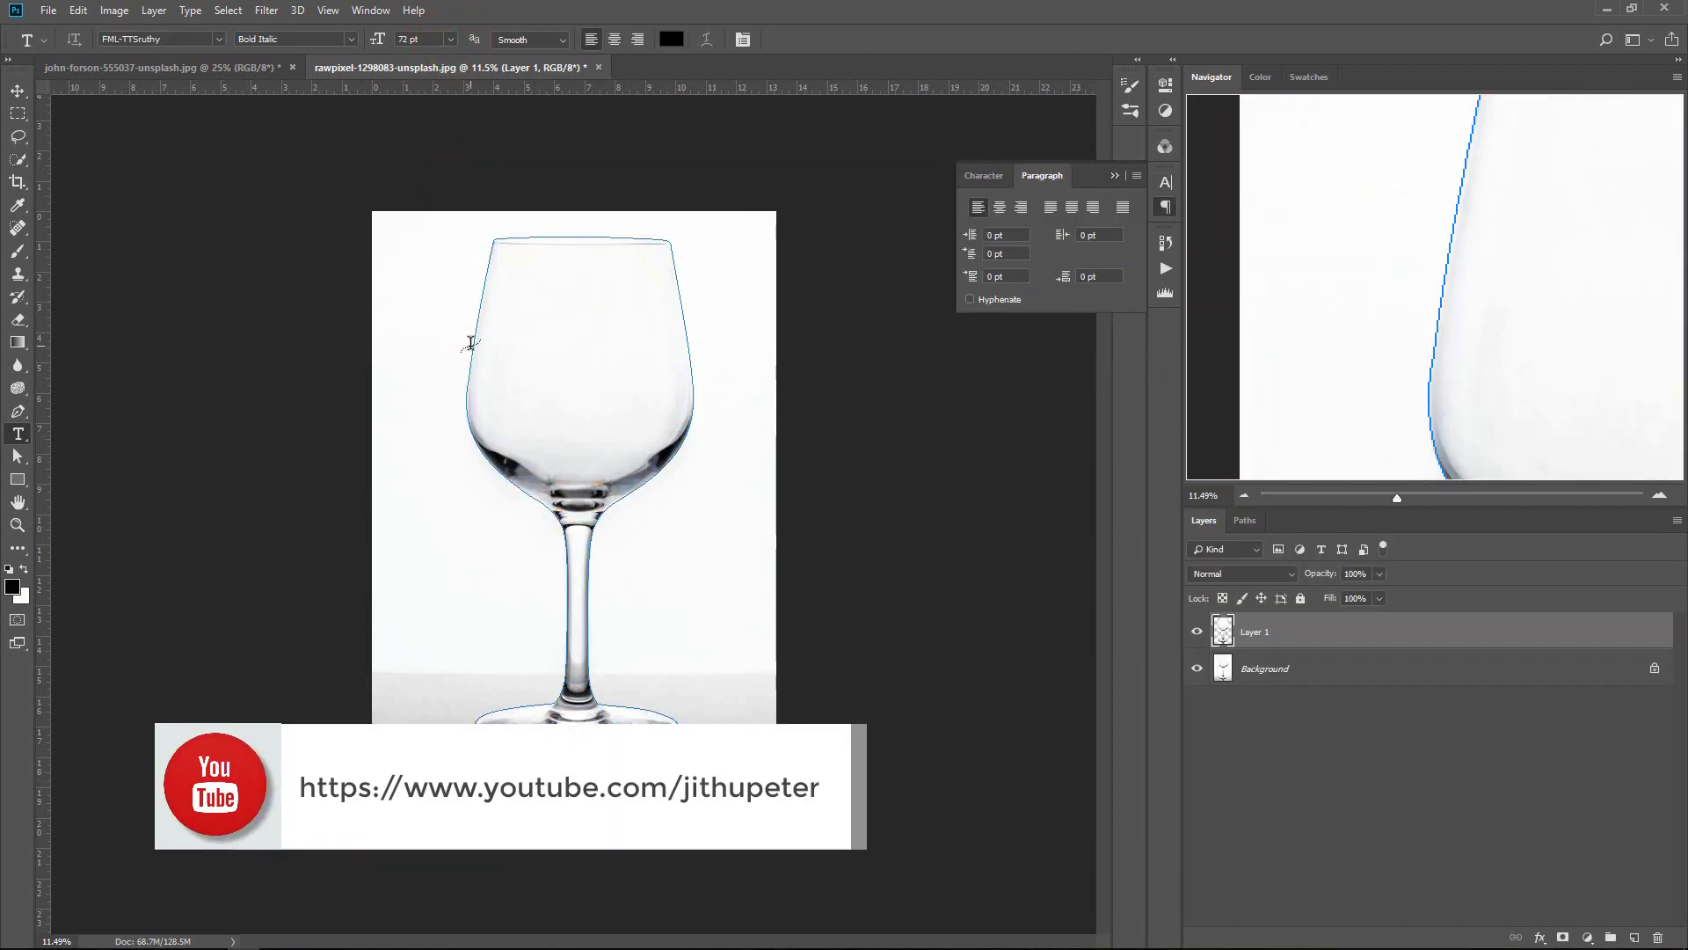
Step: Type a repeated name string along the wine-glass outline so it flows on the path
left_click(472, 343)
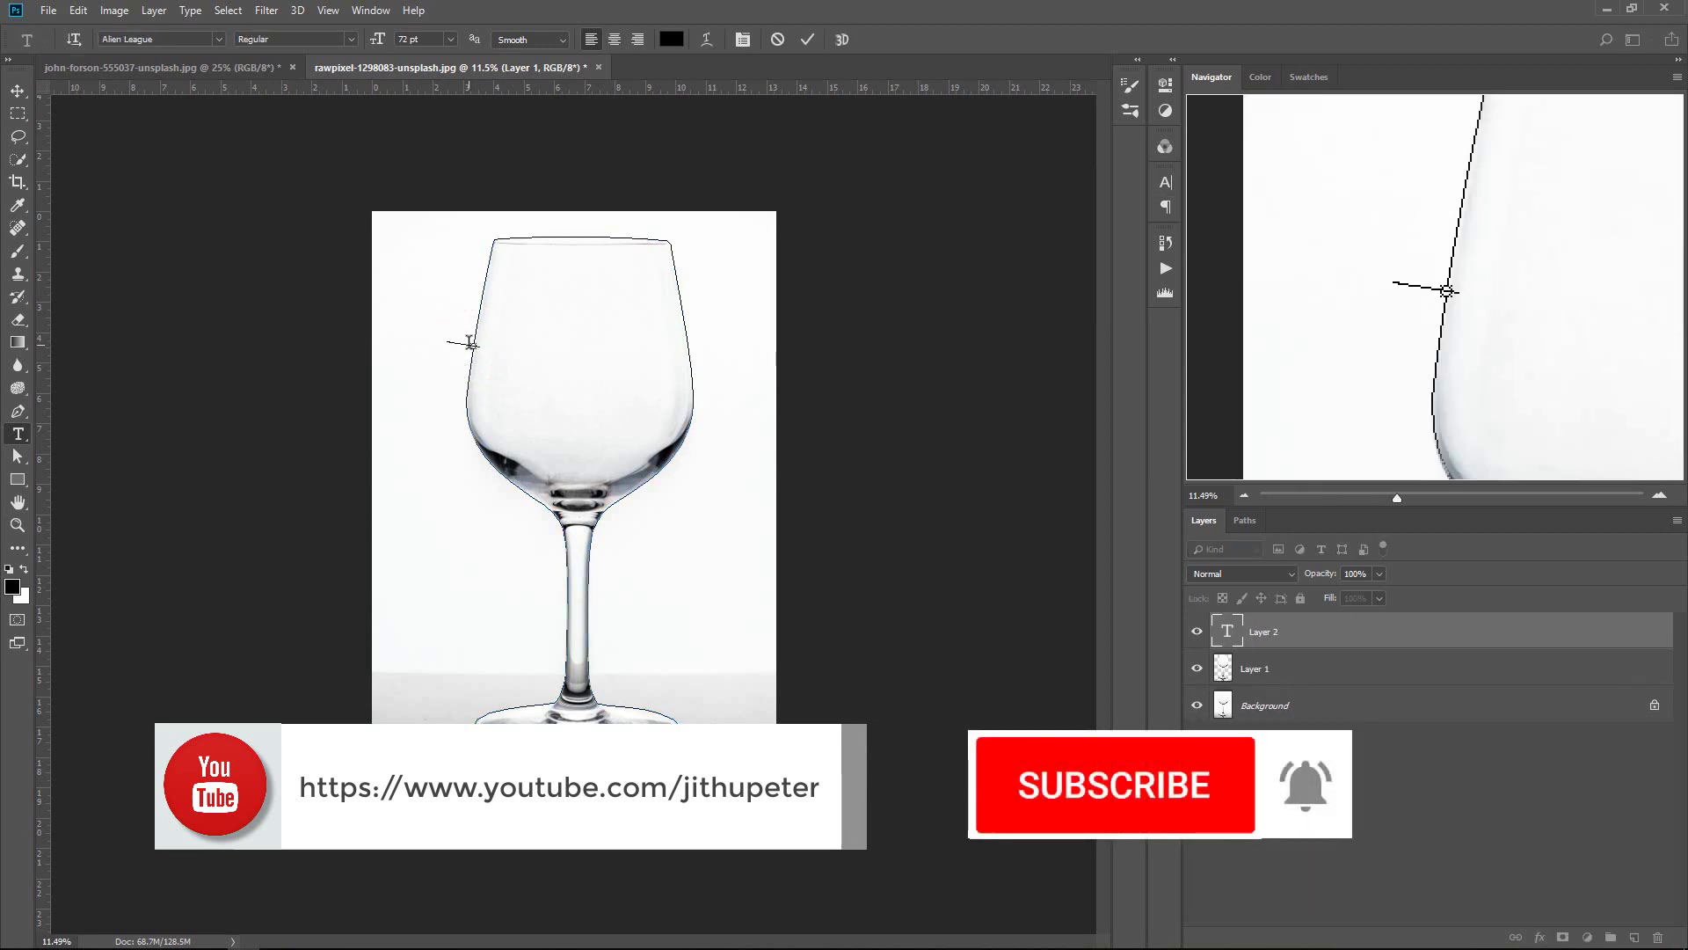
type("jithupeter jithupeterjithupeter jithupeter jithupeter")
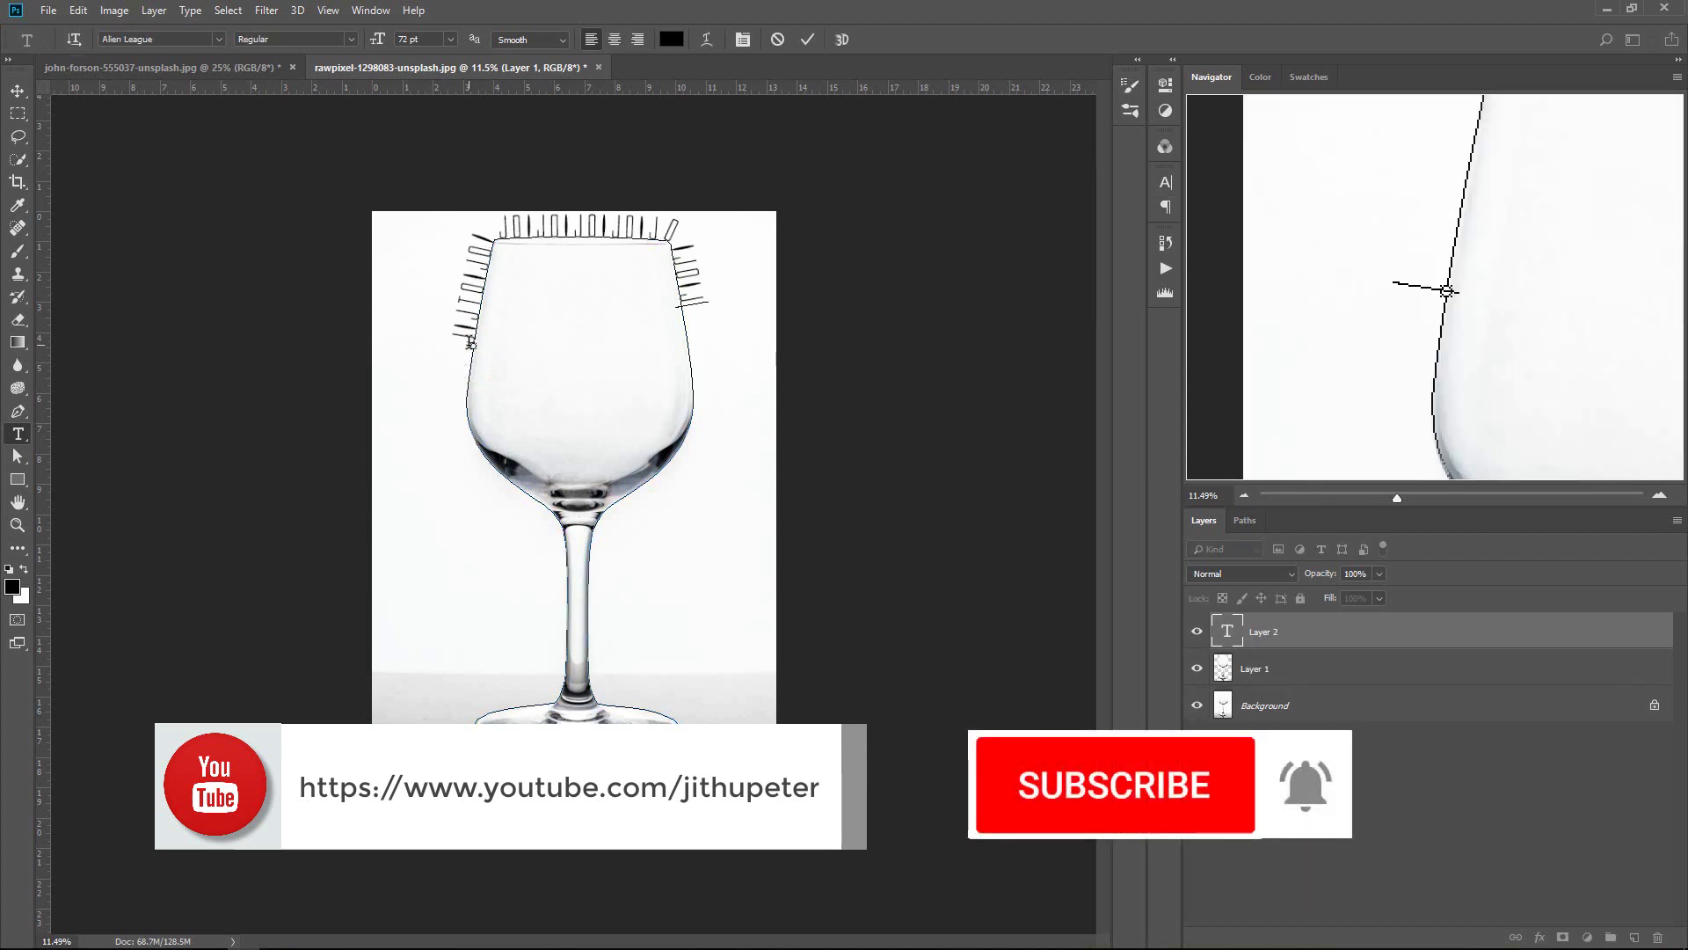
type("kgj;dlkgj;sdkgj;ld")
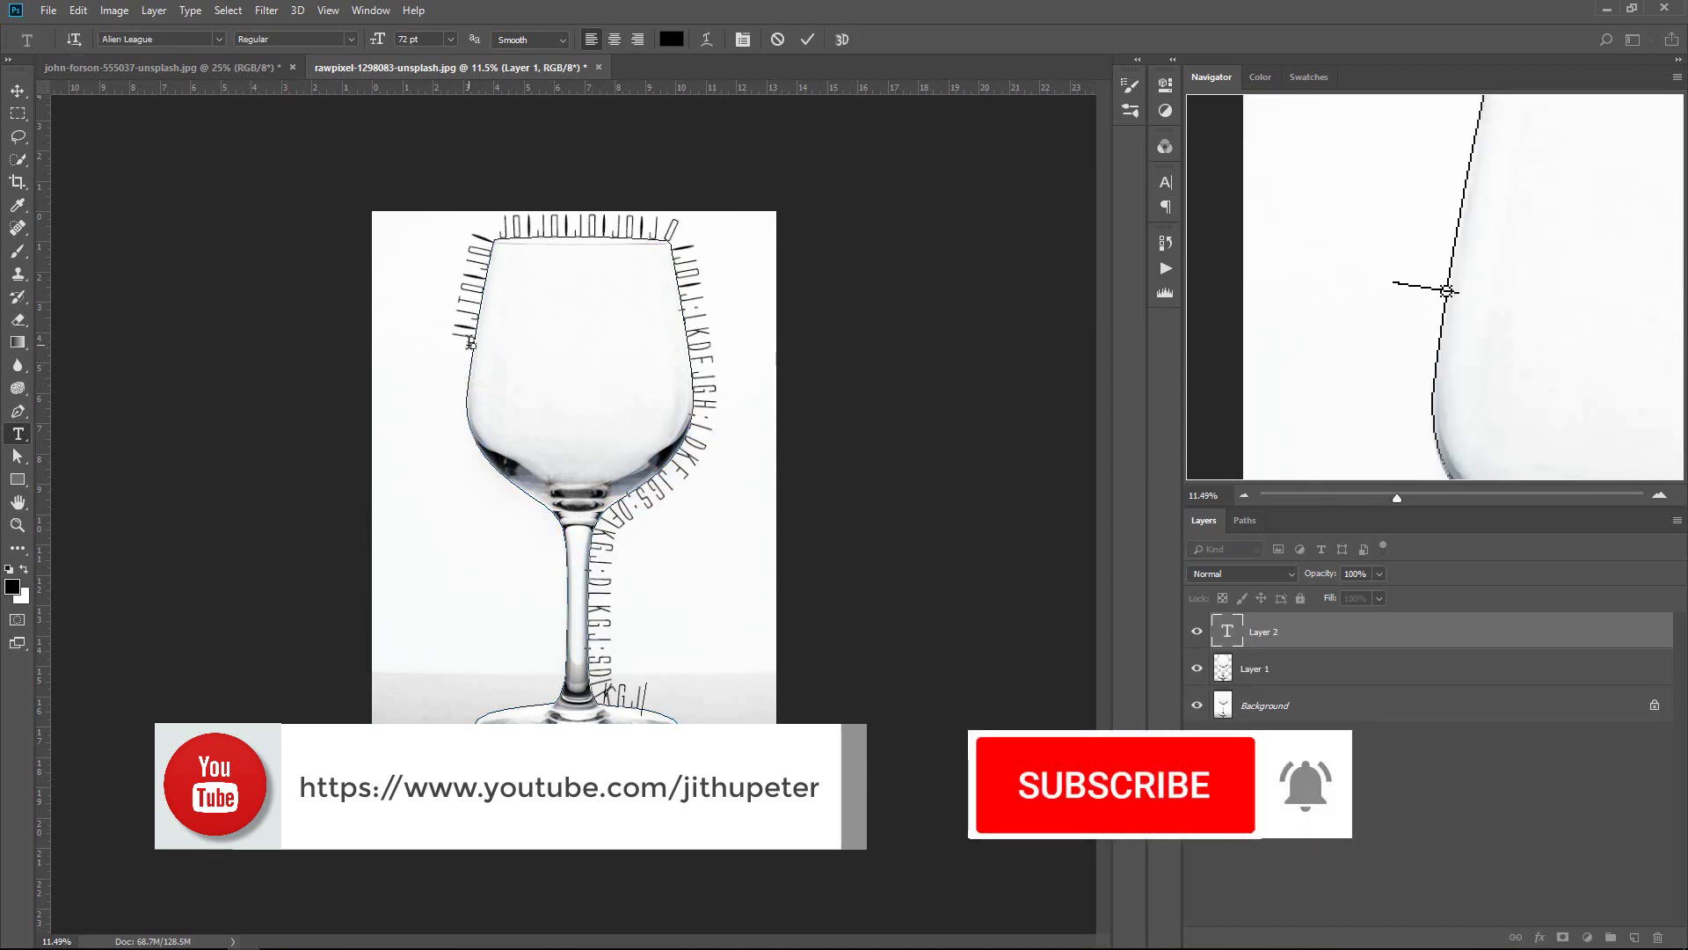
type("sdkgj;lksjg;lksjg;lkdgj;lksdkgj;sdk")
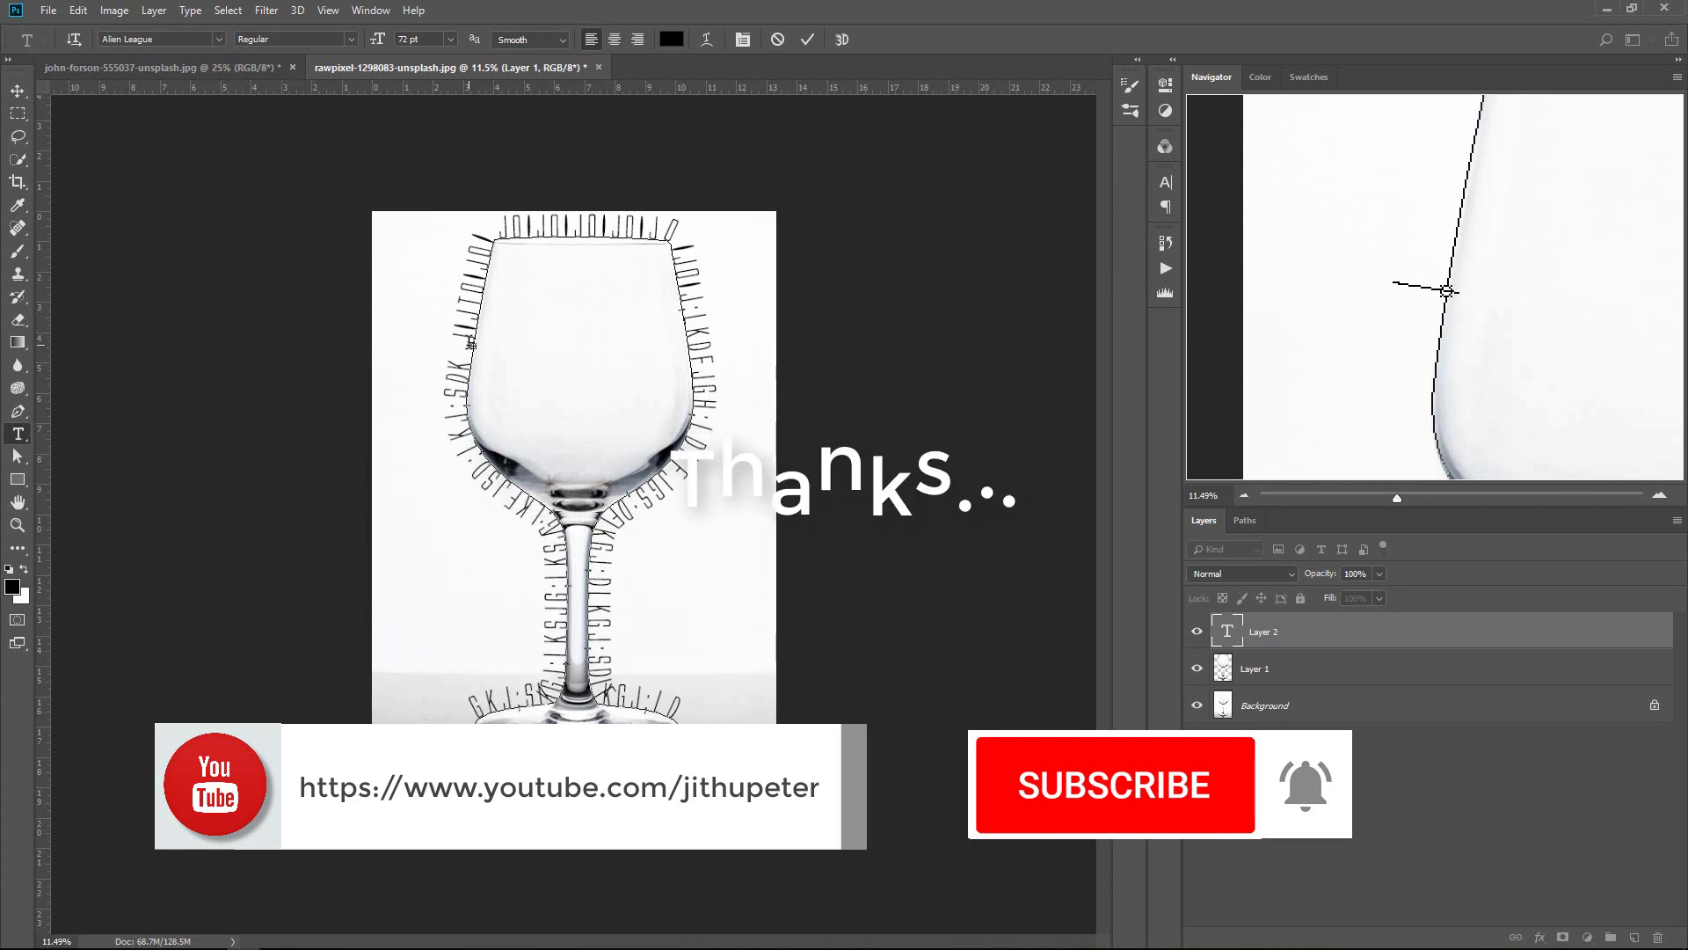